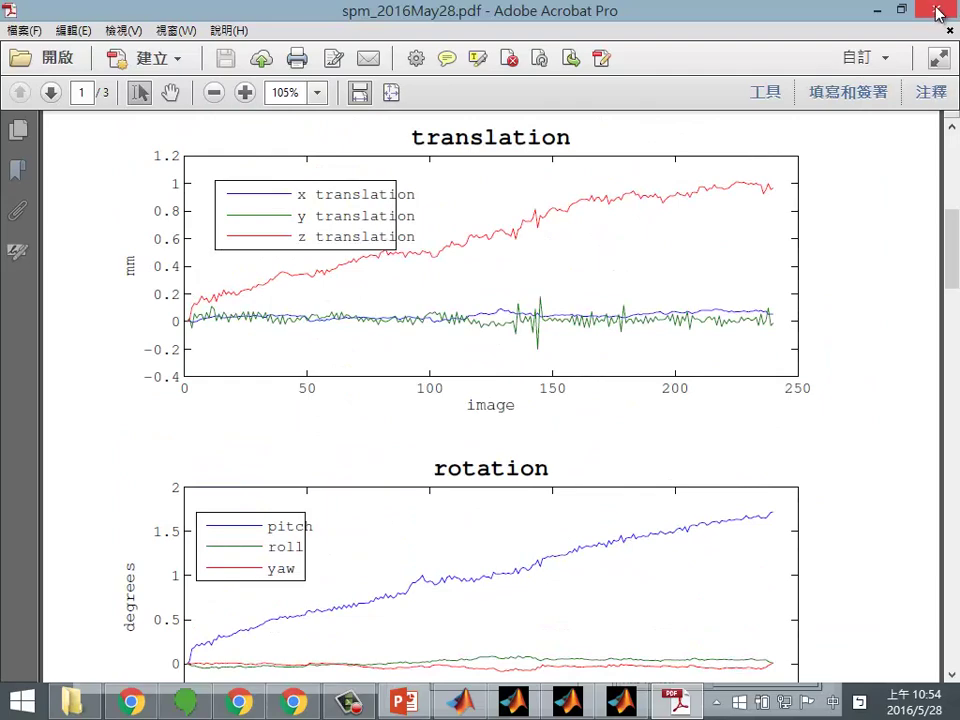
# Step: Open spm_2016May28.pdf from the data_wrong folder and examine its translation and rotation plots
pyautogui.click(937, 10)
pyautogui.press('BackSpace')
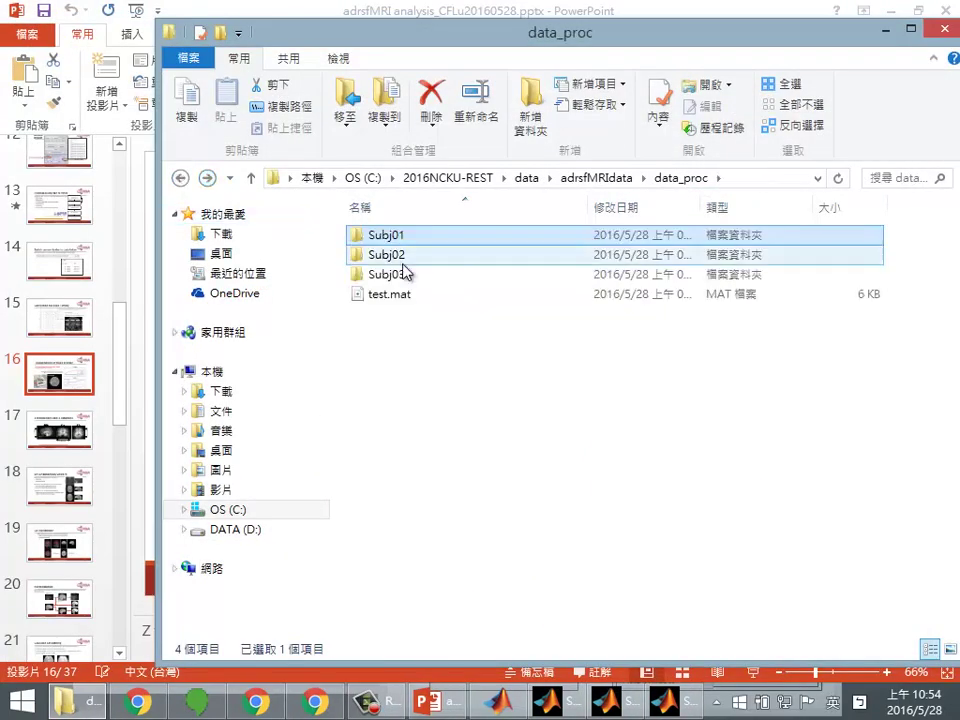
pyautogui.doubleClick(399, 259)
pyautogui.doubleClick(186, 181)
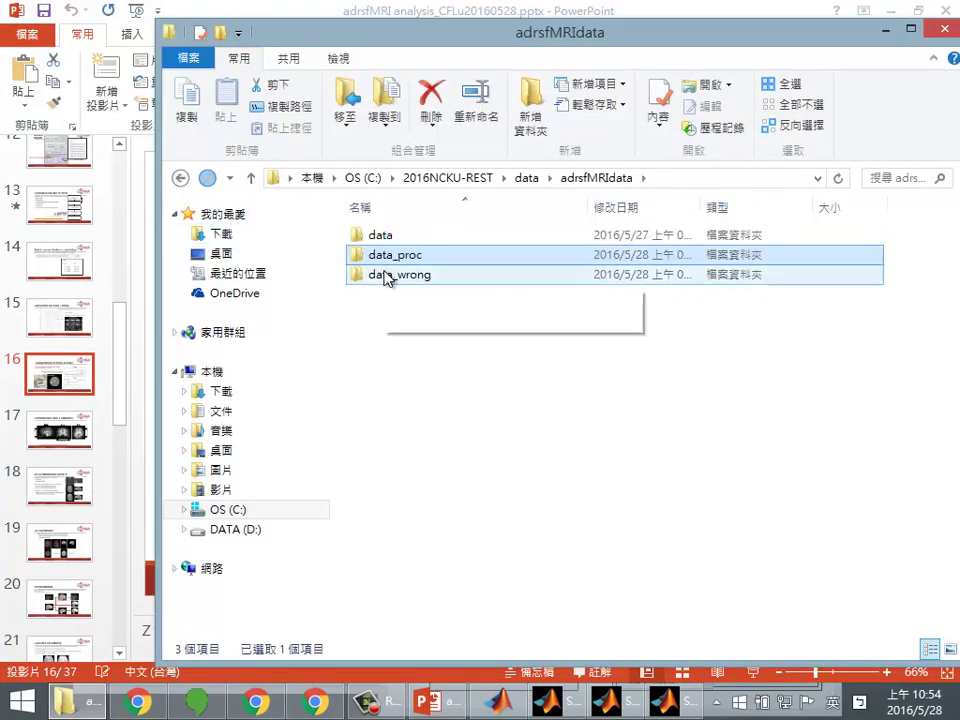
pyautogui.doubleClick(390, 275)
pyautogui.doubleClick(399, 243)
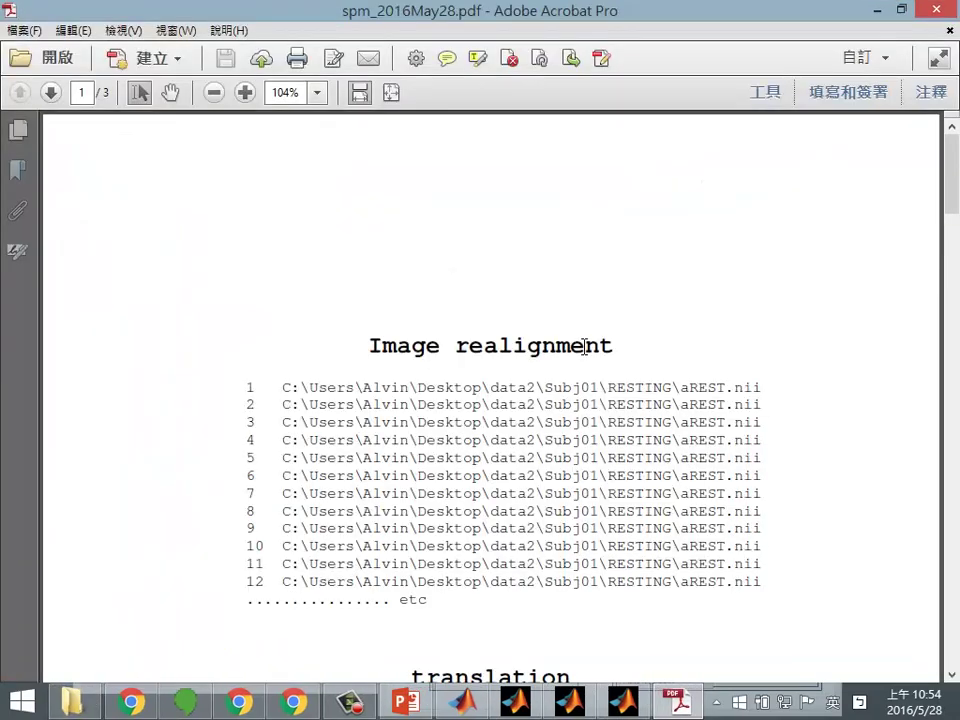
pyautogui.scroll(-10, 600, 335)
pyautogui.scroll(1, 614, 330)
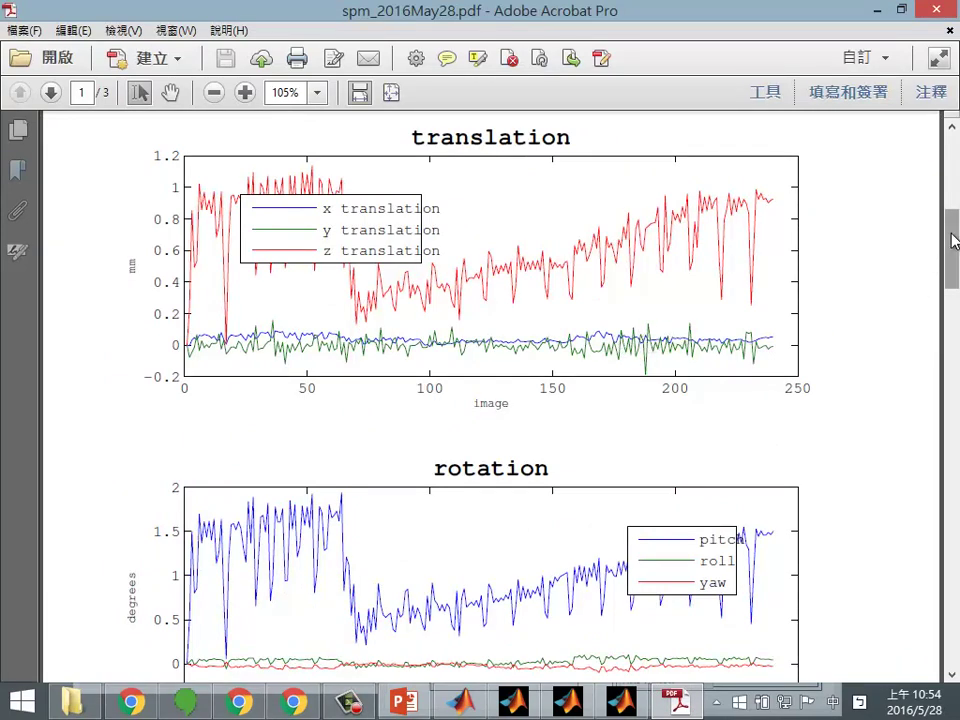
pyautogui.scroll(-1, 950, 250)
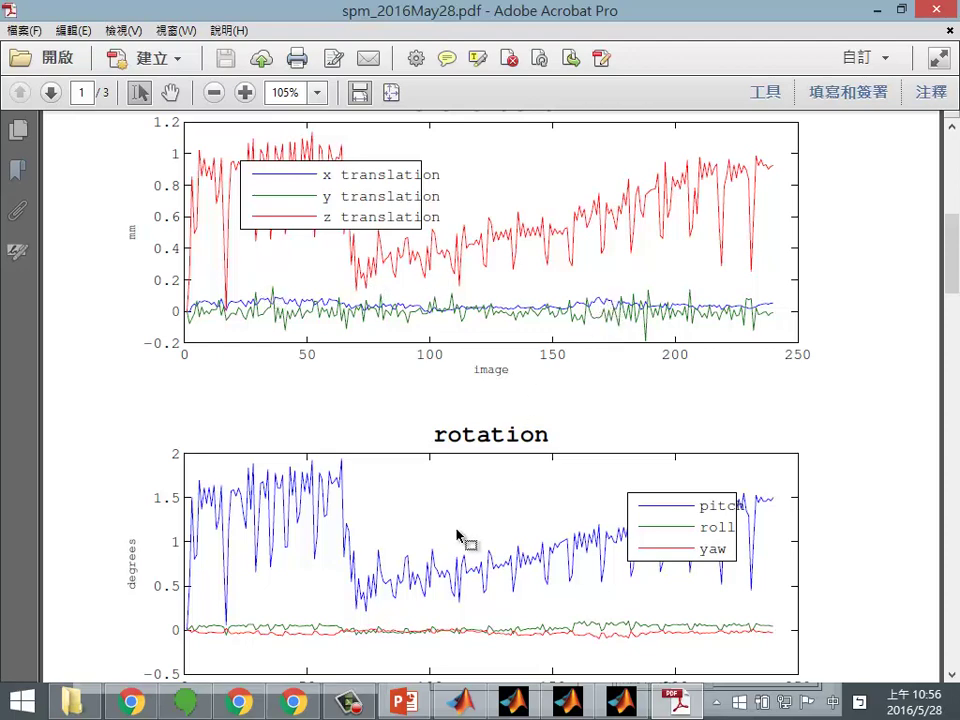
pyautogui.click(931, 10)
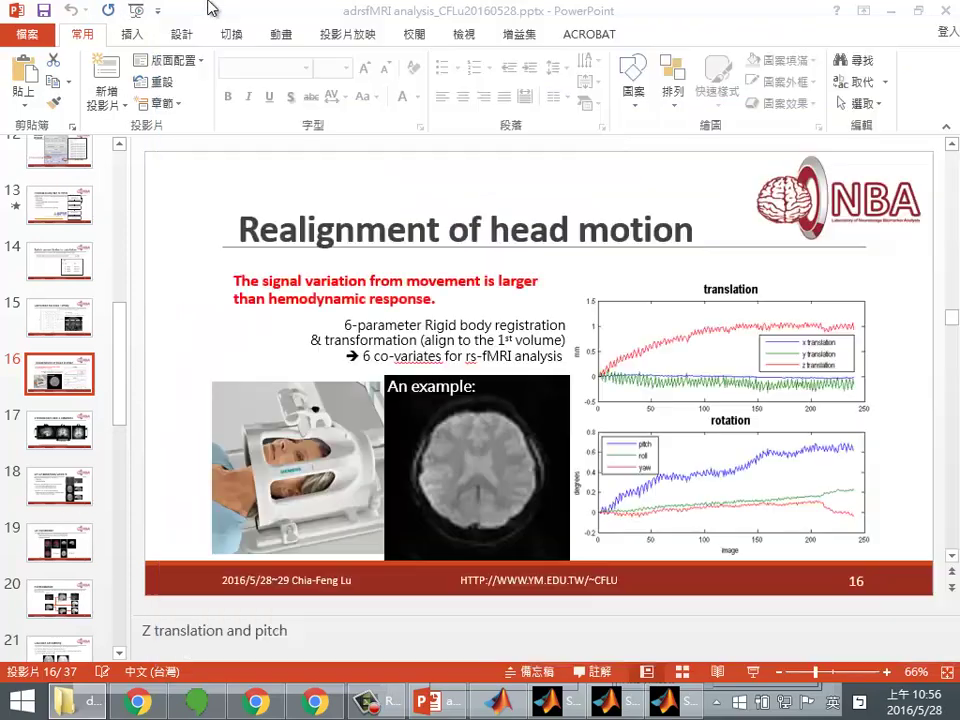
pyautogui.click(140, 12)
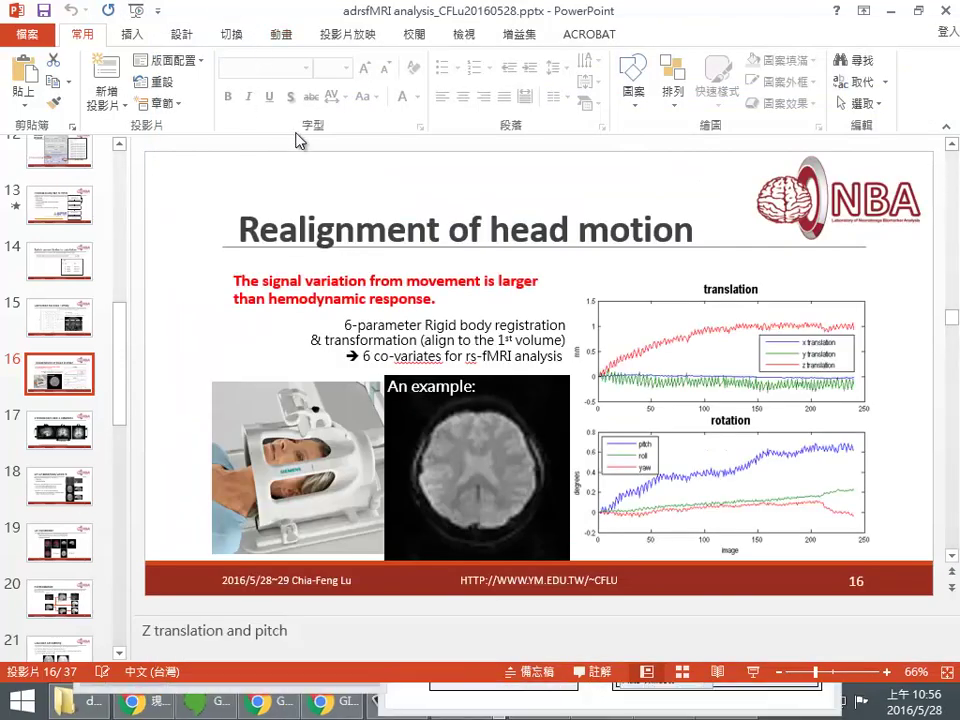
pyautogui.hotkey('shift', 'F5')
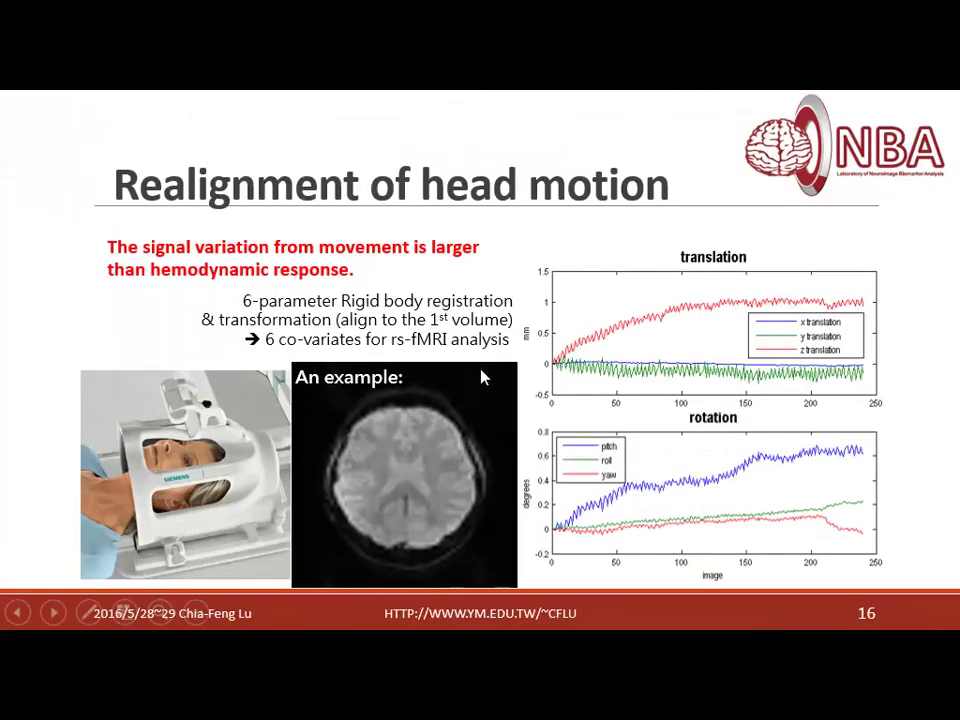
pyautogui.press('Escape')
# Step: Switch to SPM8 and bring its Menu and Graphics windows to the front
pyautogui.click(605, 701)
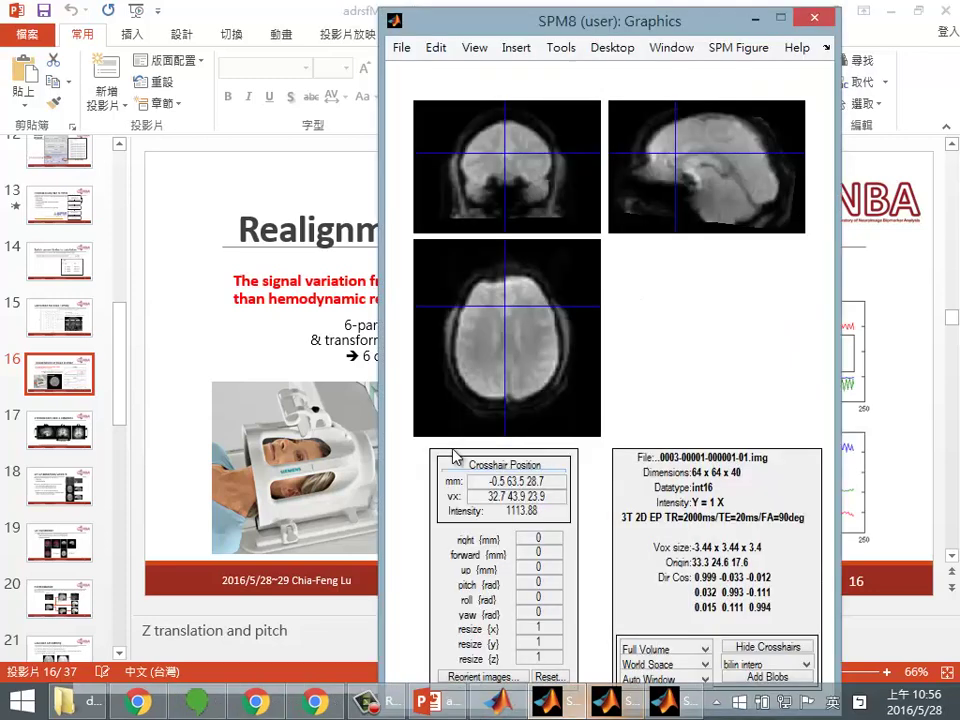
pyautogui.click(664, 701)
pyautogui.click(547, 701)
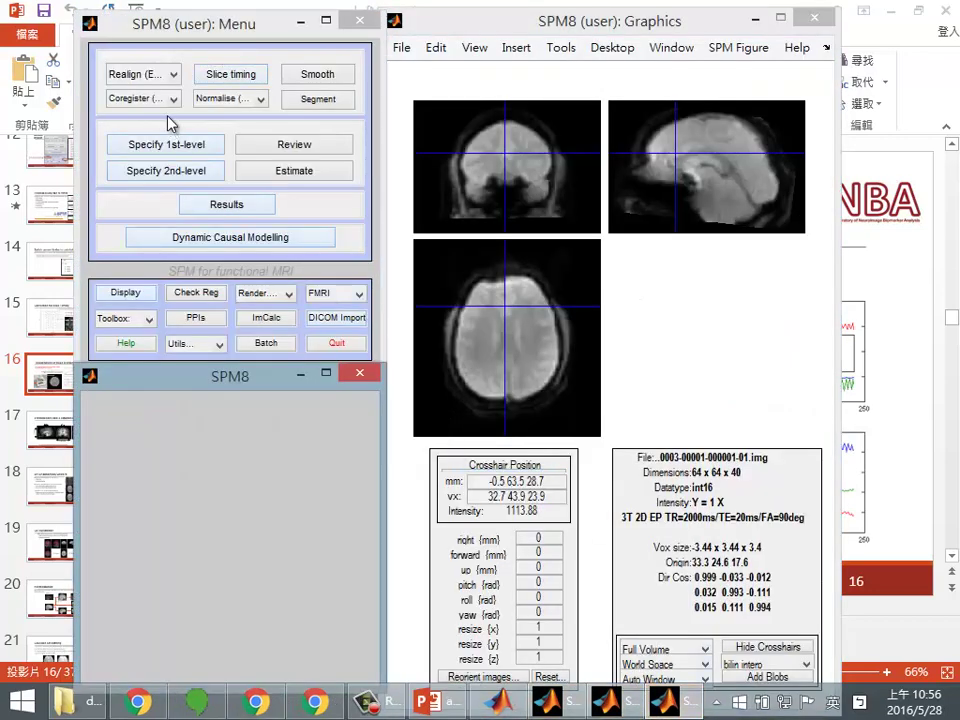
pyautogui.click(148, 76)
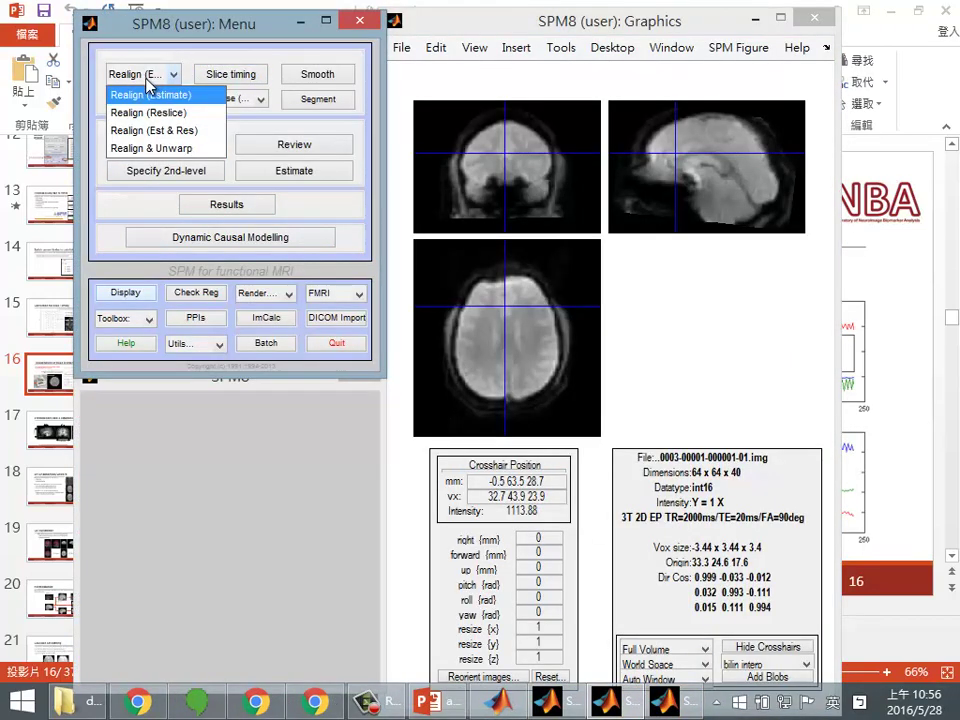
pyautogui.click(150, 130)
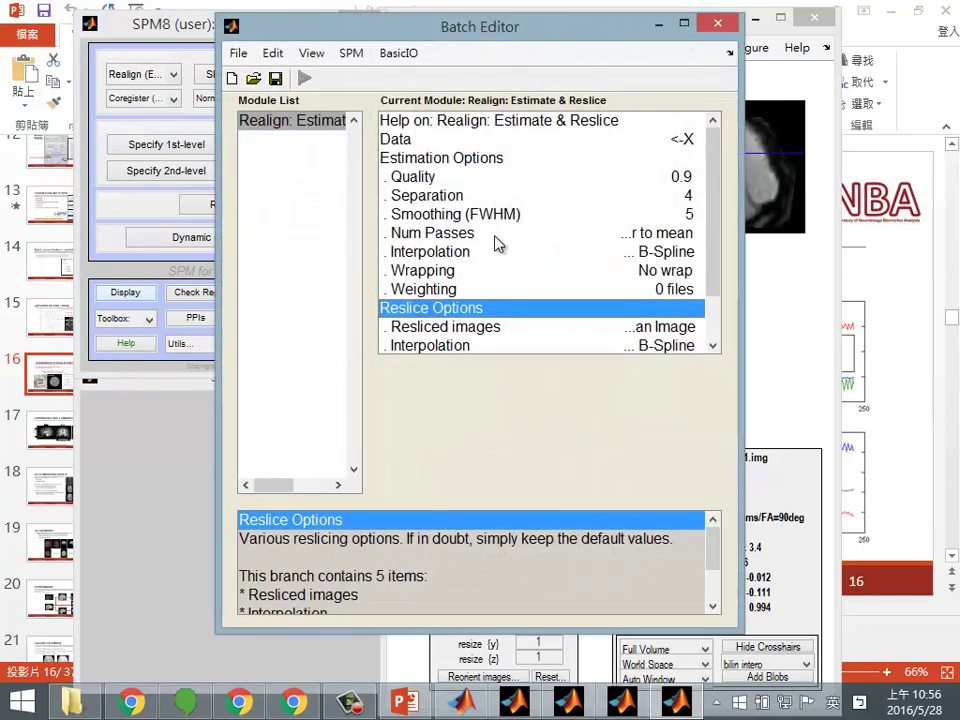
pyautogui.click(718, 22)
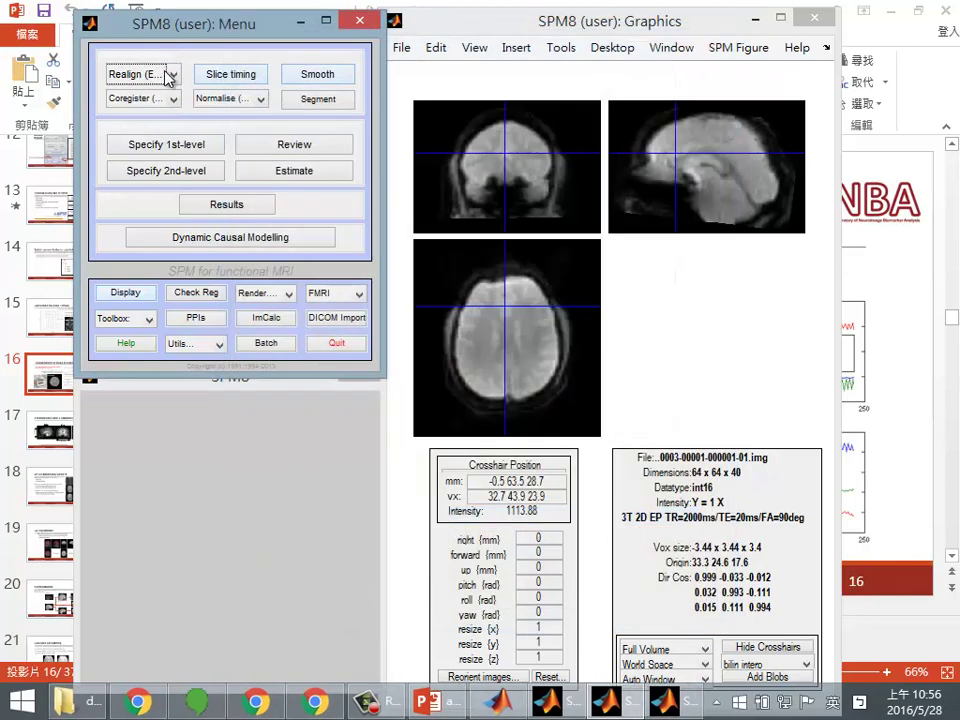
# Step: Open a Realign (Est & Res) batch and add a new session to its Data
pyautogui.click(169, 79)
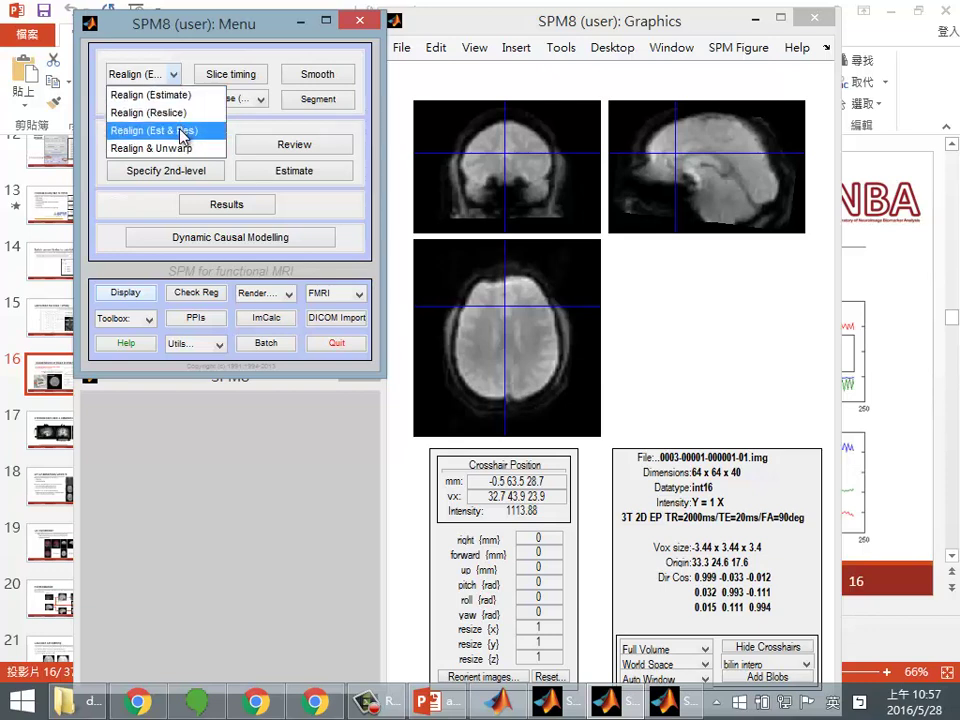
pyautogui.click(125, 132)
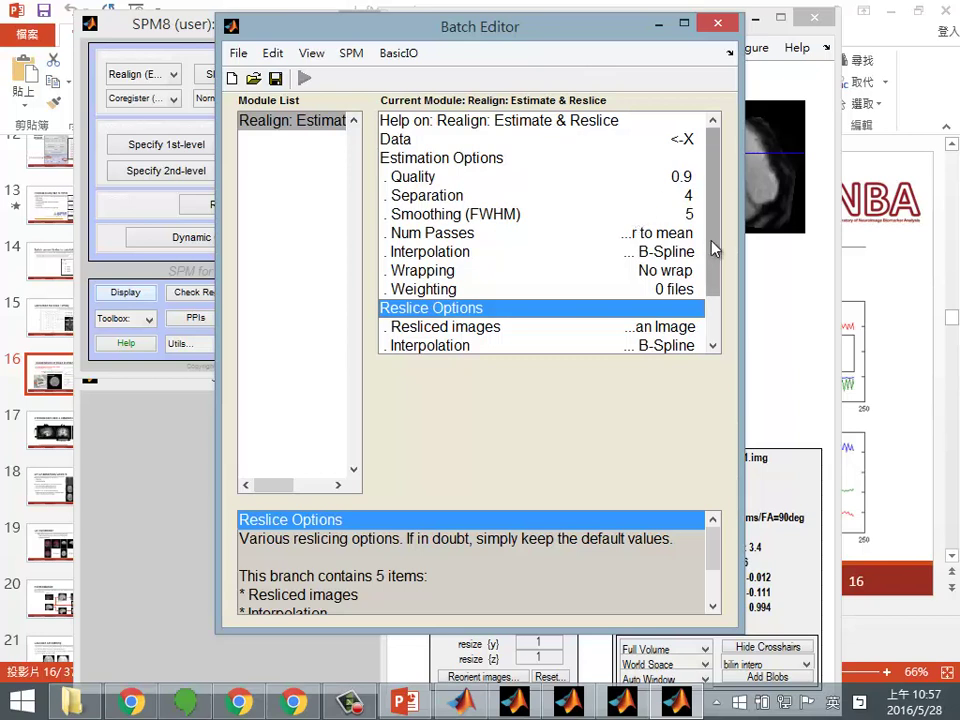
pyautogui.moveTo(714, 253)
pyautogui.mouseDown()
pyautogui.moveTo(722, 279)
pyautogui.moveTo(728, 252)
pyautogui.mouseUp()
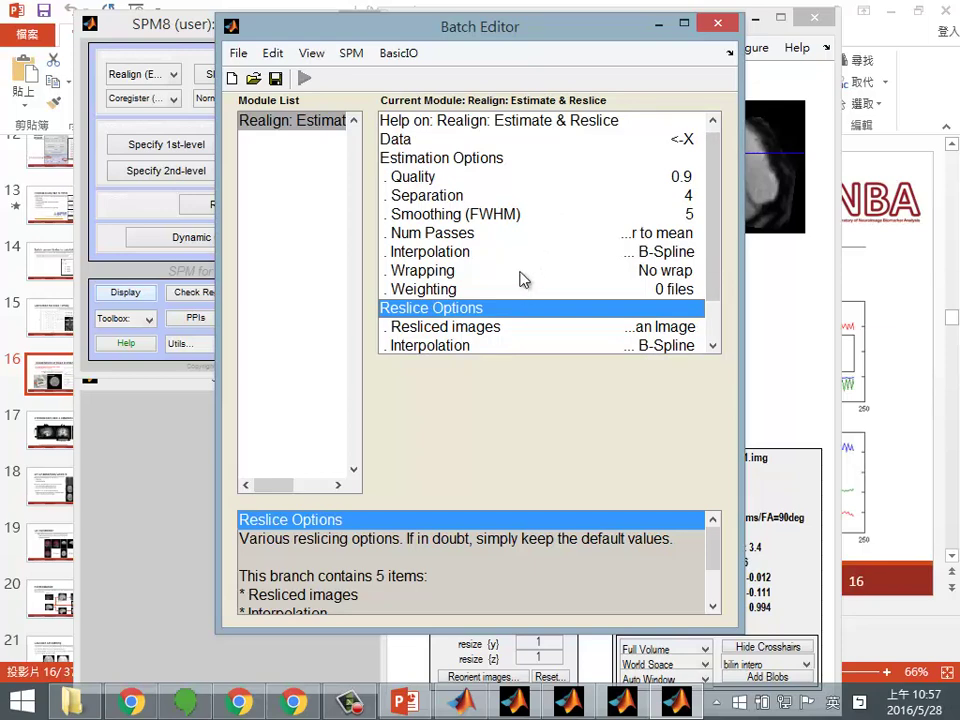
pyautogui.click(418, 141)
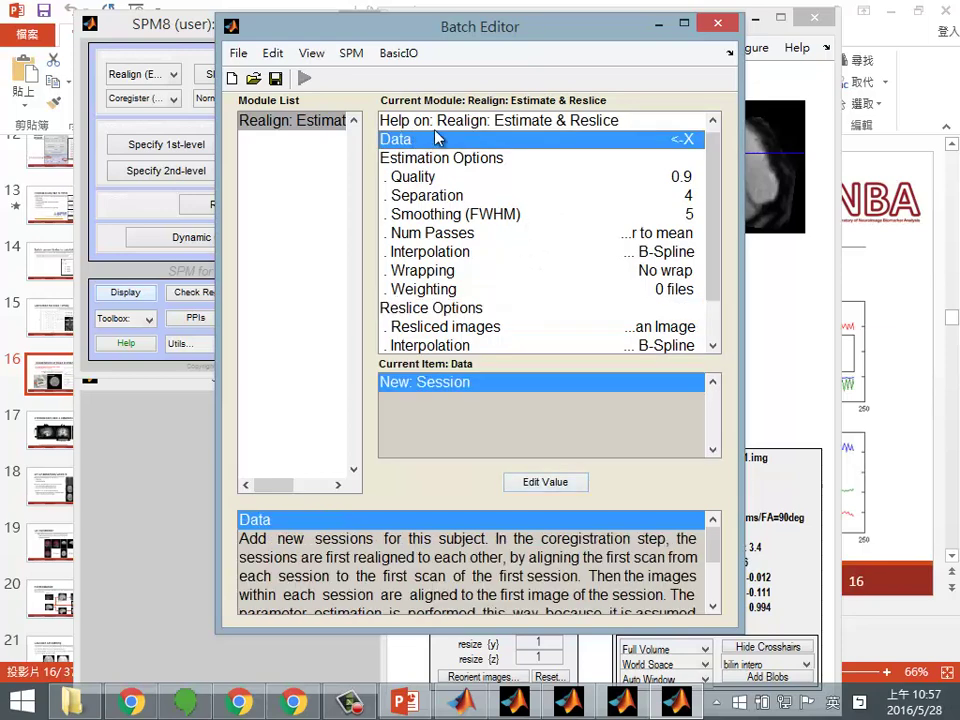
pyautogui.doubleClick(634, 143)
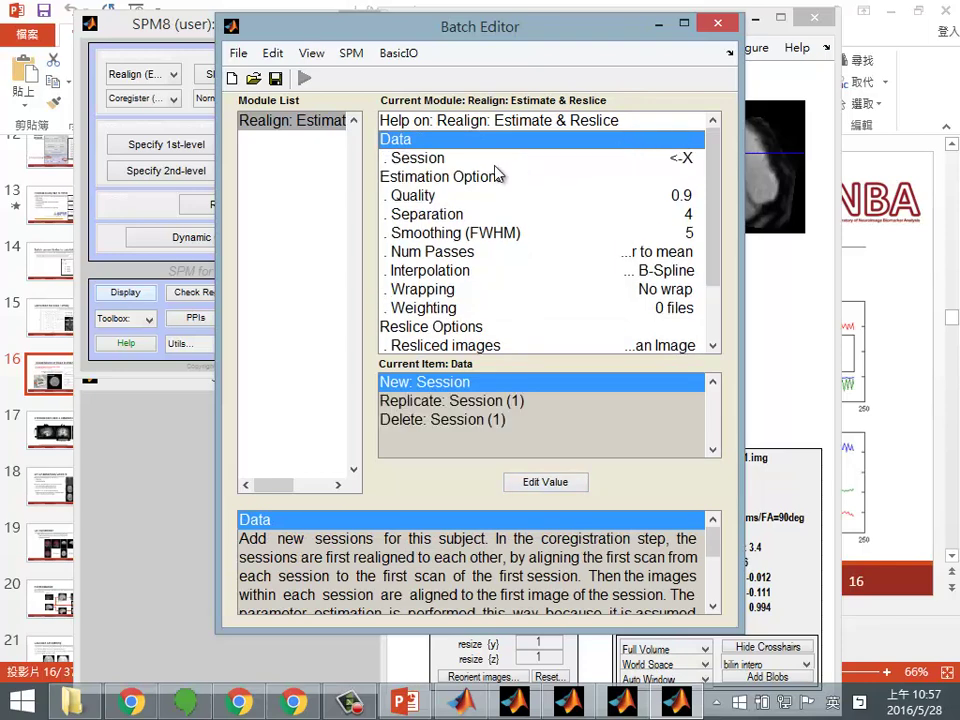
# Step: Select all images in Subj01's RESTING folder for the realignment session, and close the file selection without applying it
pyautogui.click(463, 160)
pyautogui.doubleClick(463, 160)
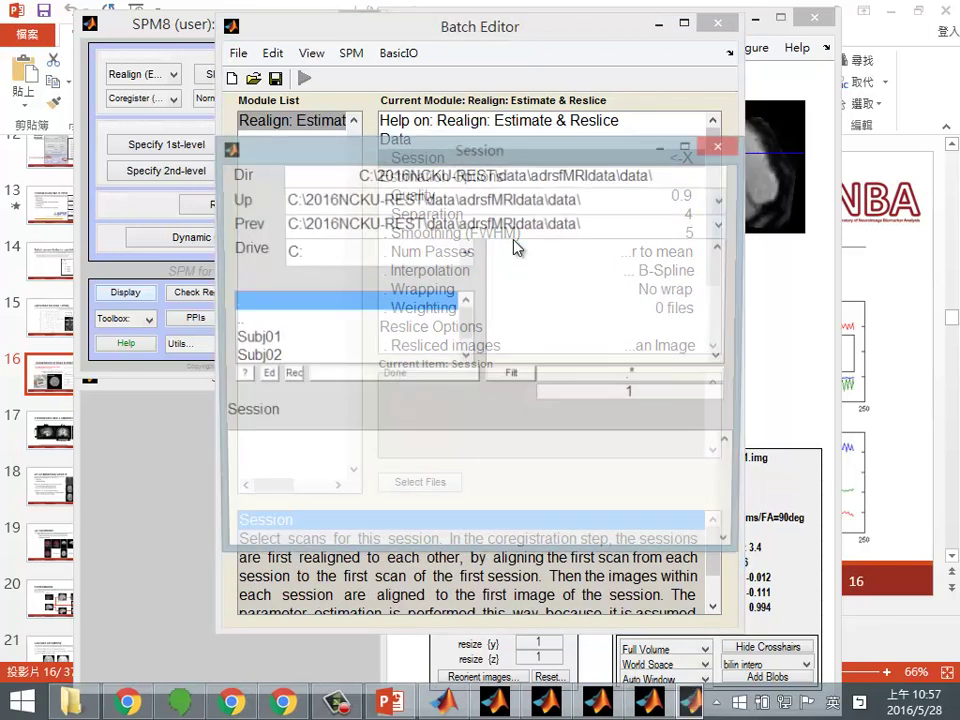
pyautogui.doubleClick(298, 340)
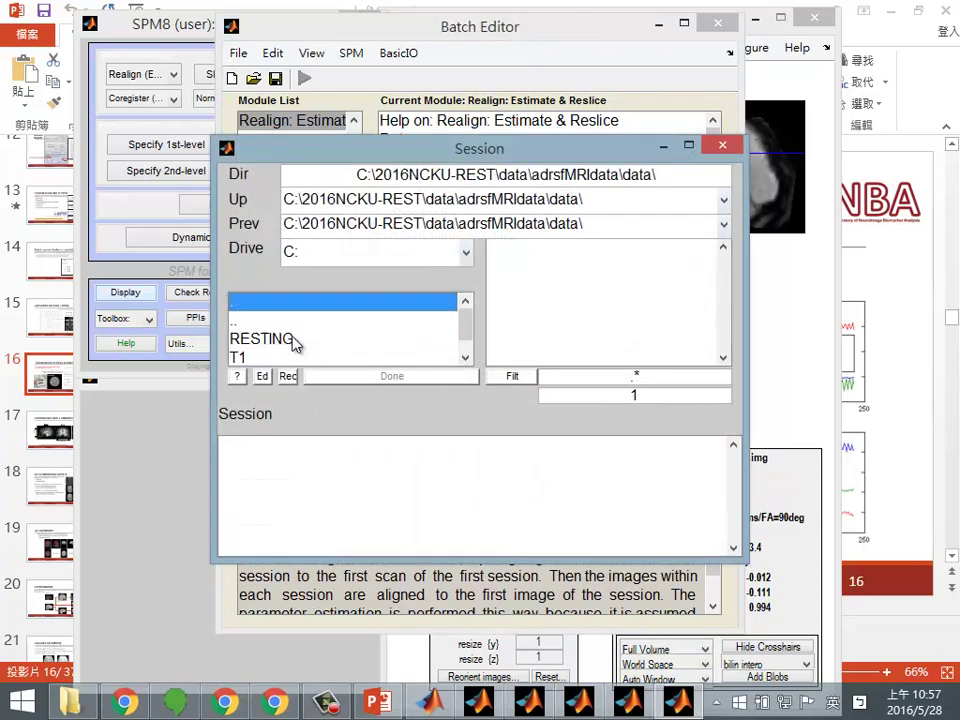
pyautogui.click(283, 341)
pyautogui.doubleClick(283, 341)
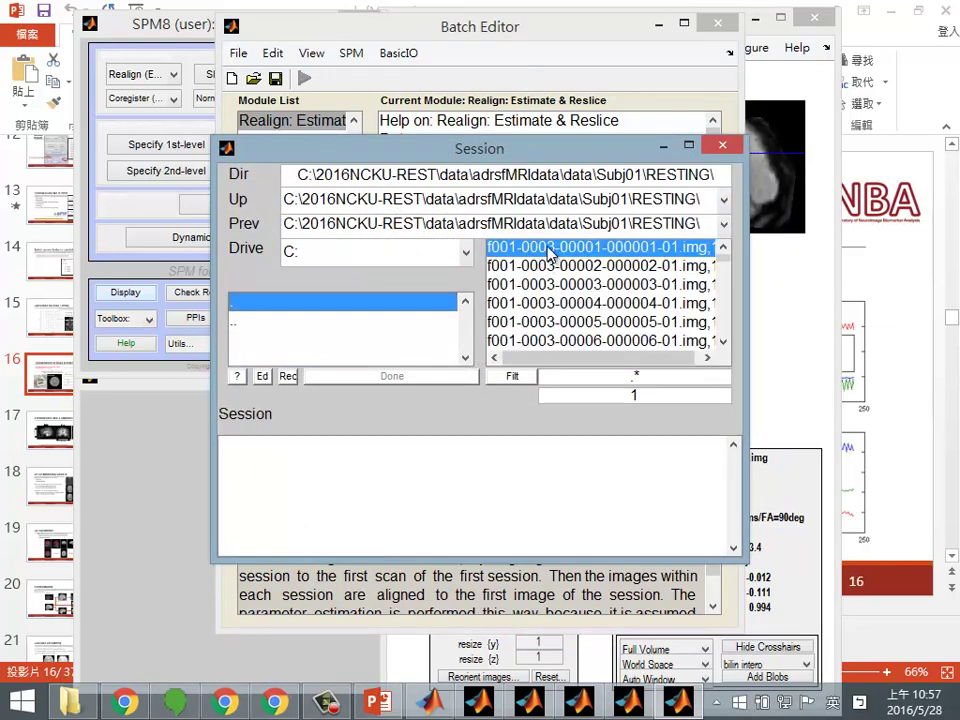
pyautogui.rightClick(576, 257)
pyautogui.click(577, 262)
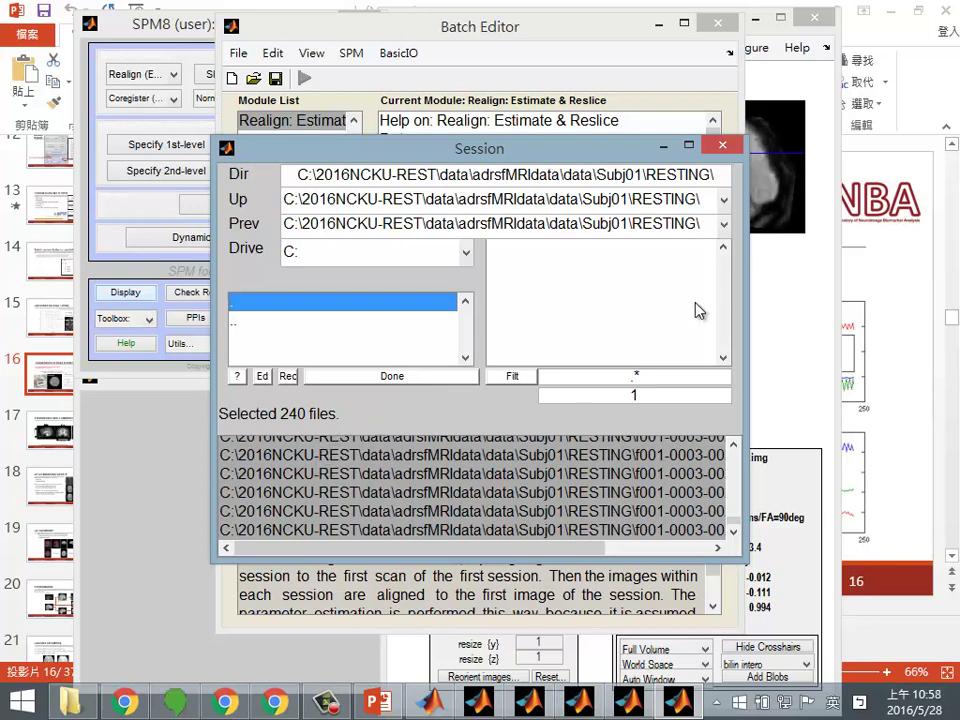
pyautogui.click(722, 145)
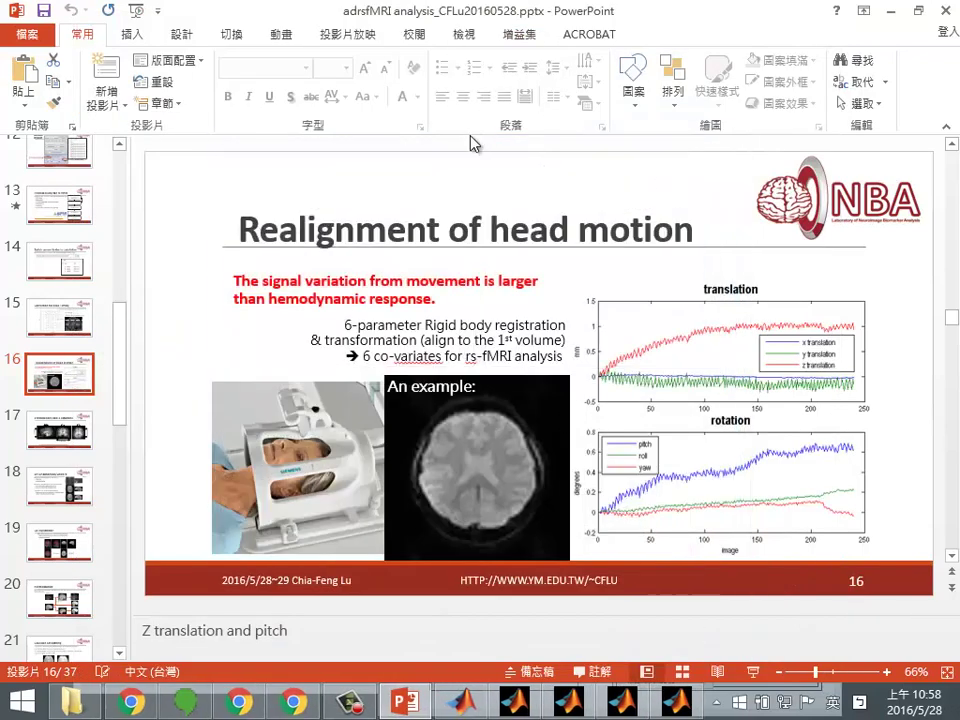
# Step: Present the slides from "Realignment of head motion" through to "EPI undistortion/unwarp"
pyautogui.hotkey('shift', 'F5')
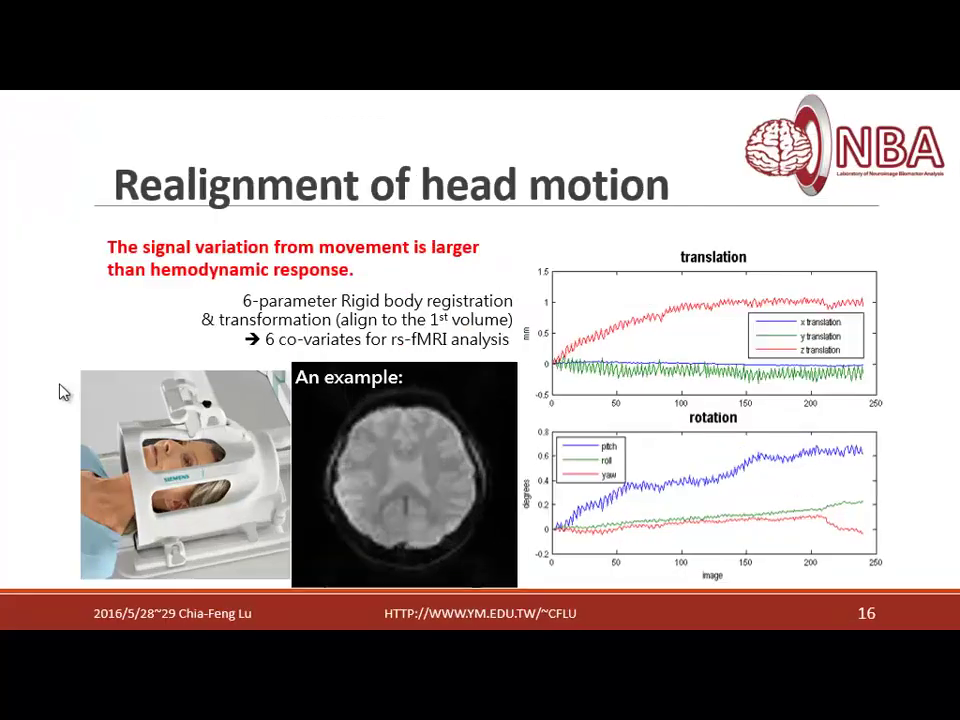
pyautogui.click(141, 368)
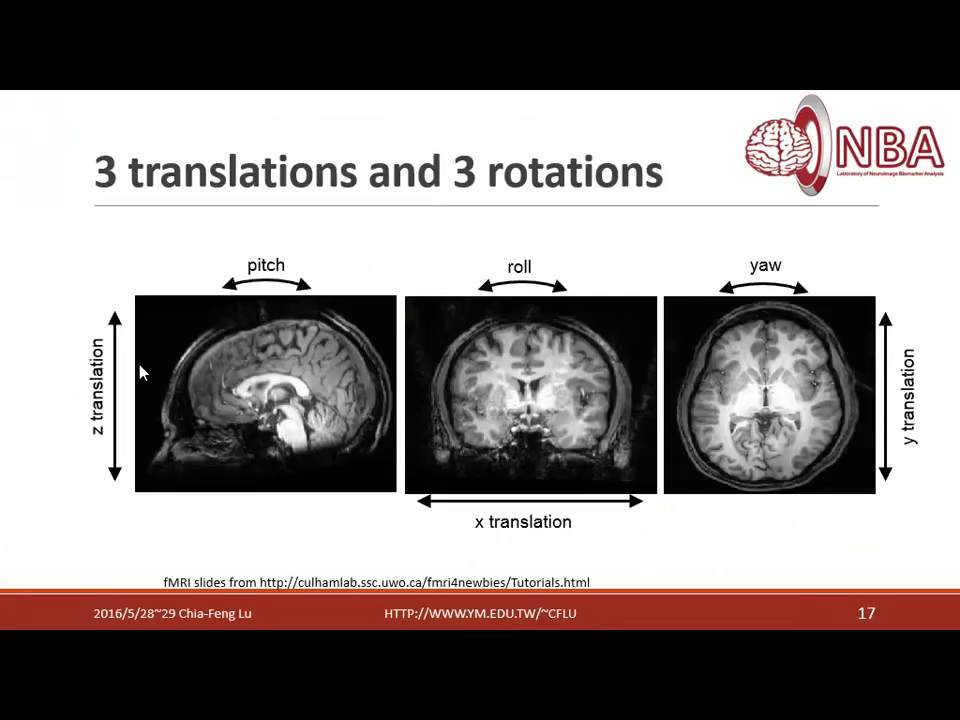
pyautogui.click(141, 372)
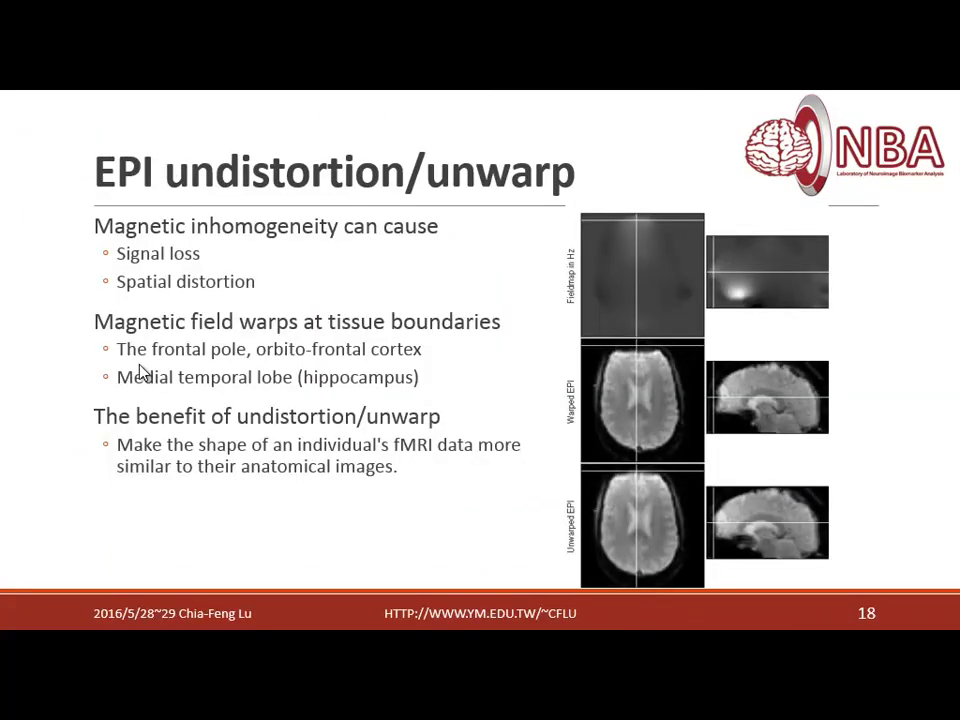
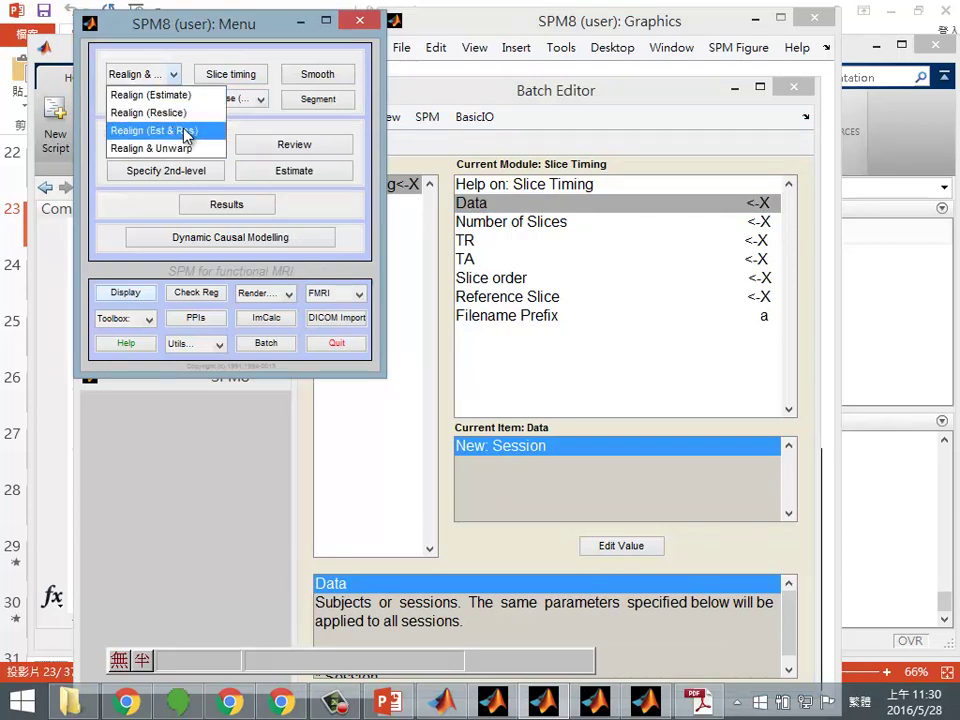
pyautogui.click(185, 131)
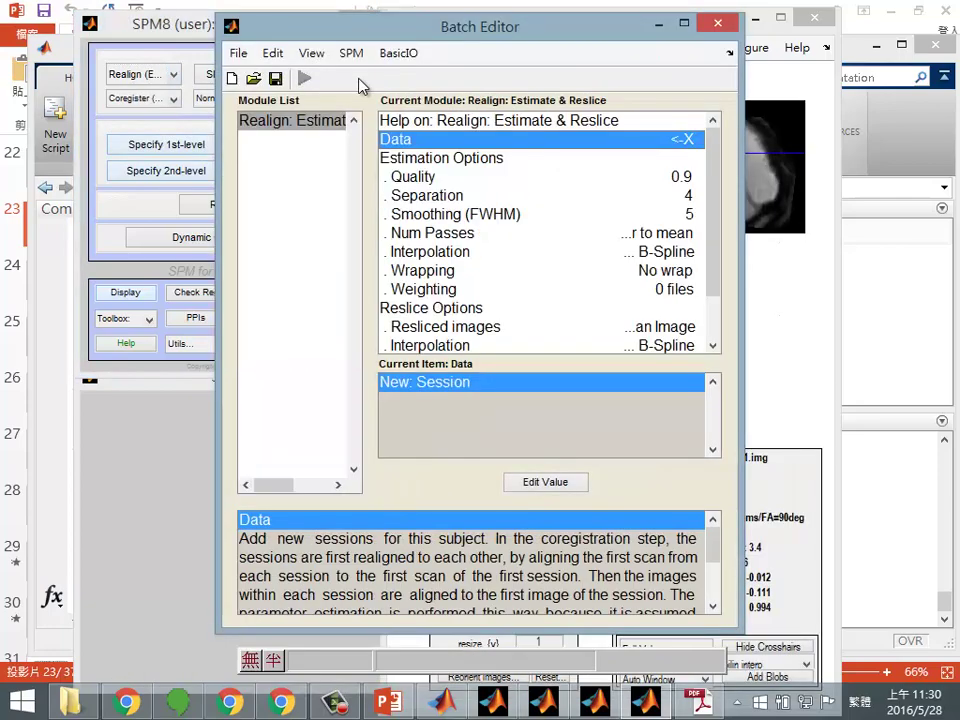
pyautogui.moveTo(360, 26); pyautogui.dragTo(352, 55)
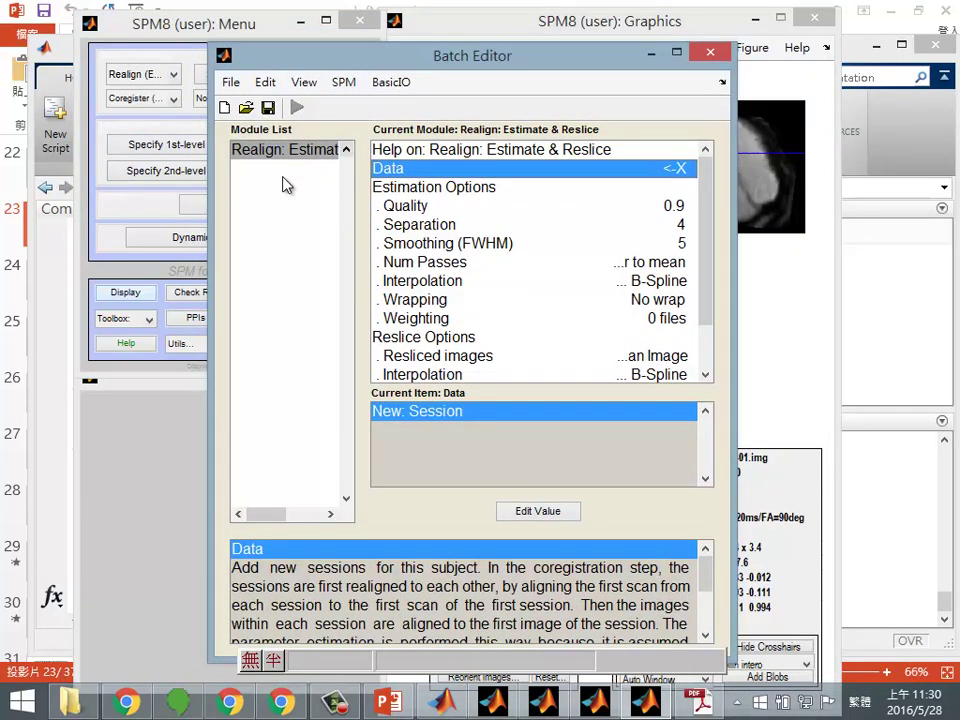
pyautogui.click(709, 52)
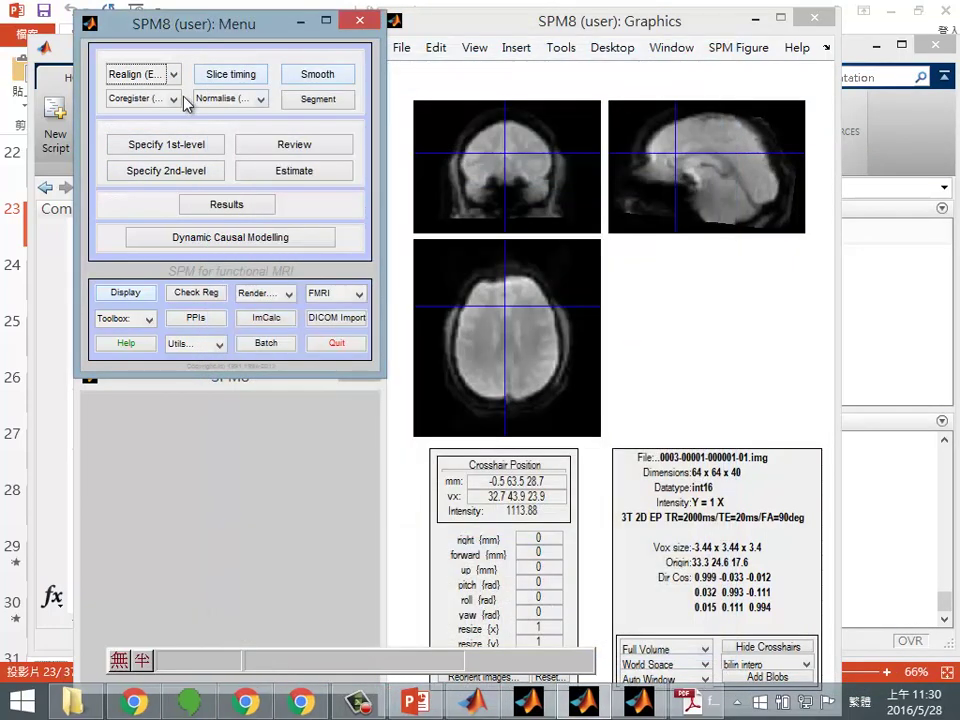
# Step: Open the Batch Editor with a Slice Timing job and replace it with a new empty batch
pyautogui.click(230, 78)
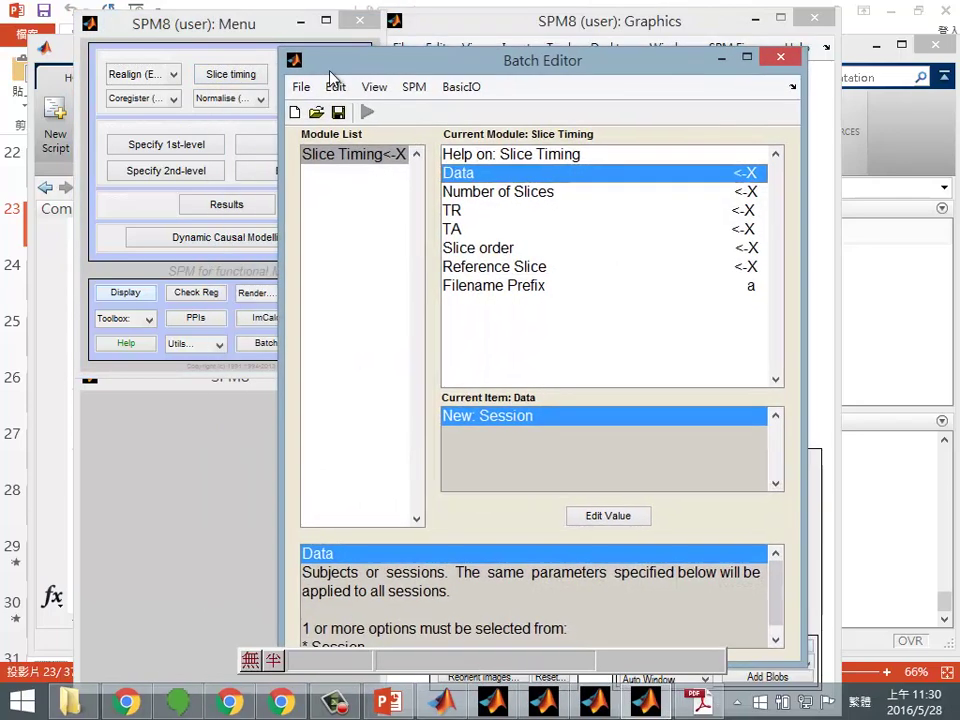
pyautogui.click(294, 113)
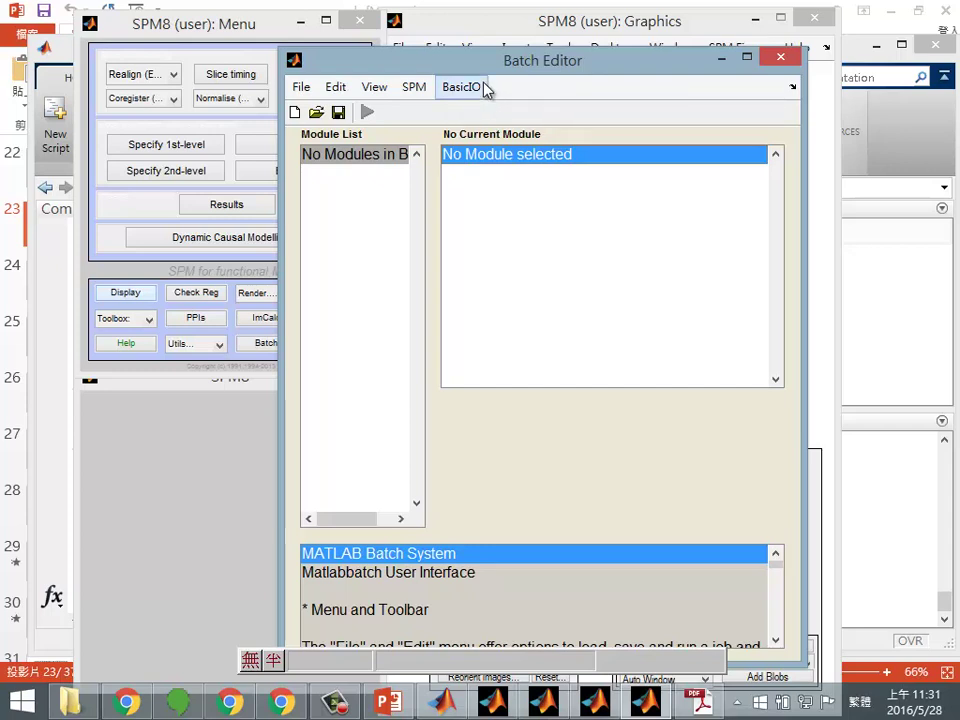
# Step: Examine the processing modules offered by SPM (Temporal, Spatial, Stats, Util) and BasicIO for building a batch
pyautogui.click(420, 89)
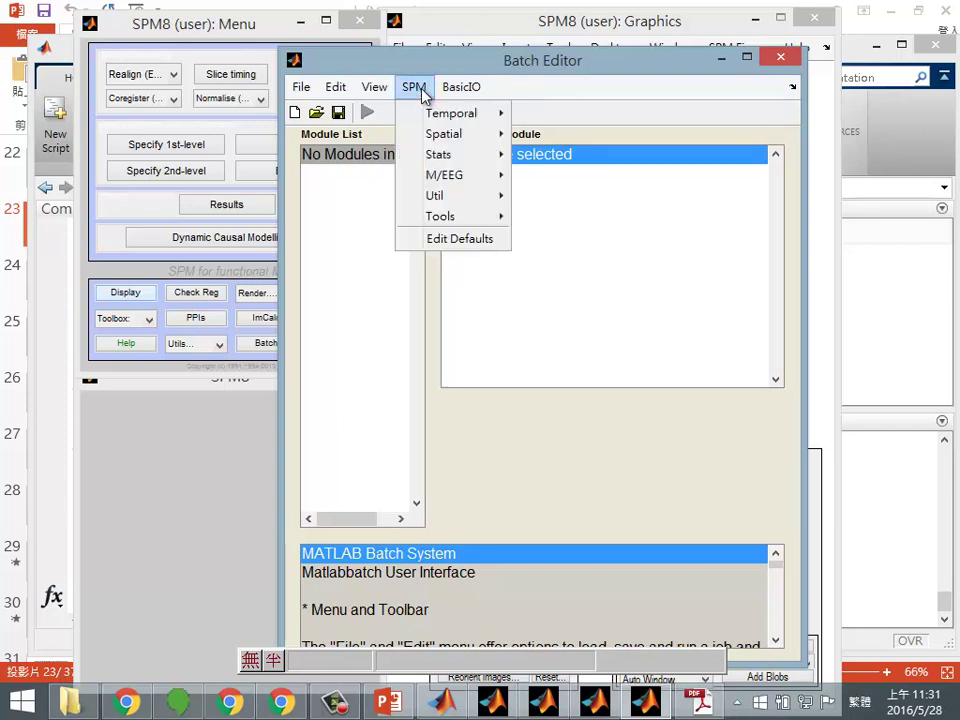
pyautogui.click(301, 87)
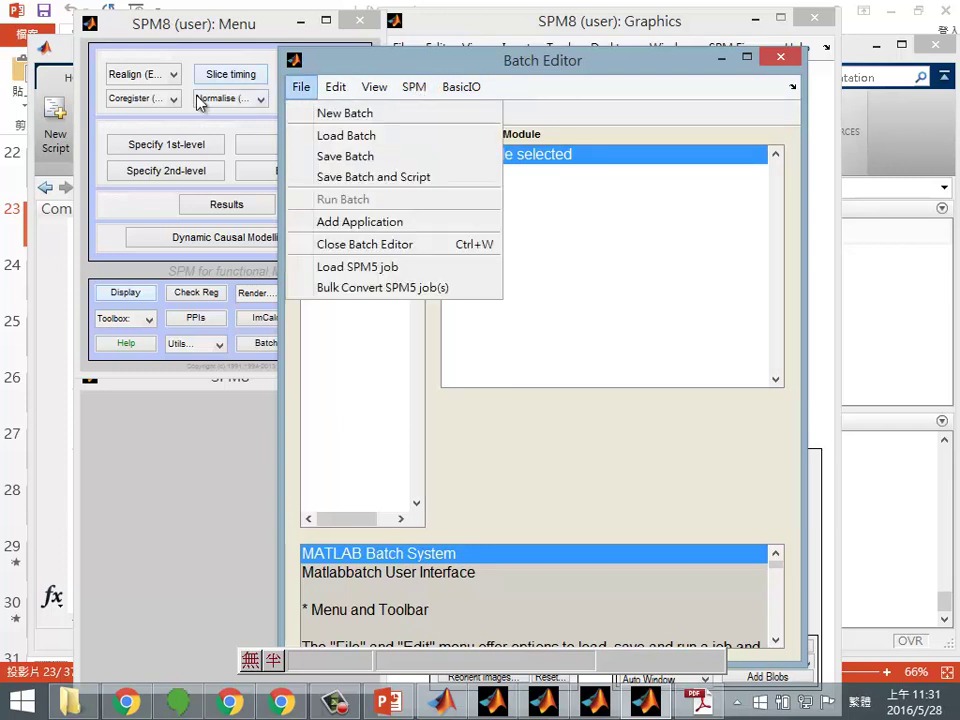
pyautogui.click(421, 88)
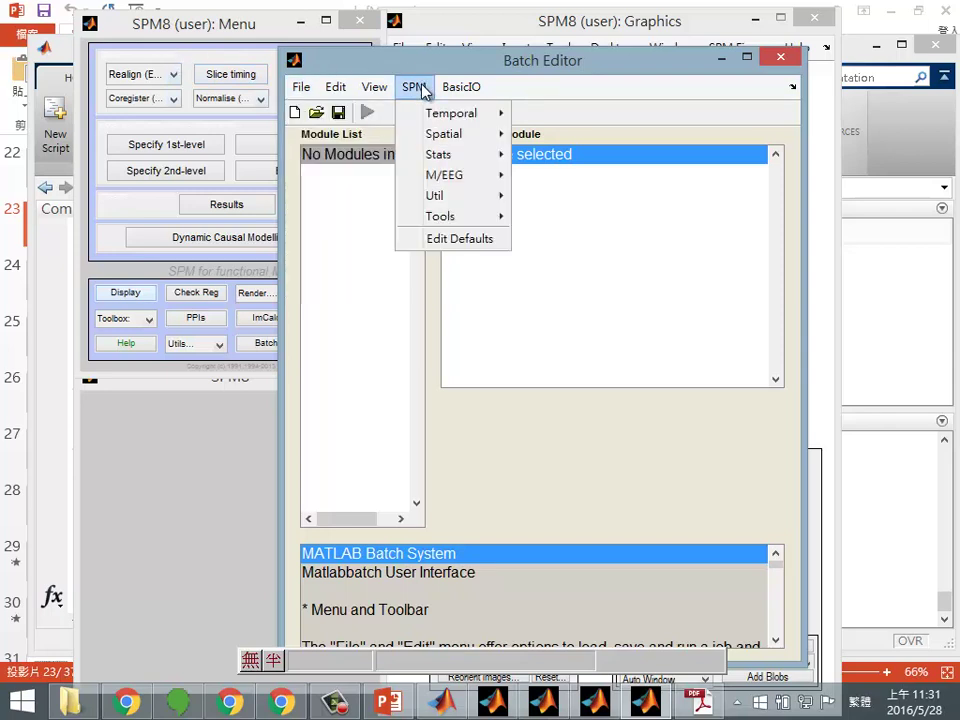
pyautogui.moveTo(443, 116)
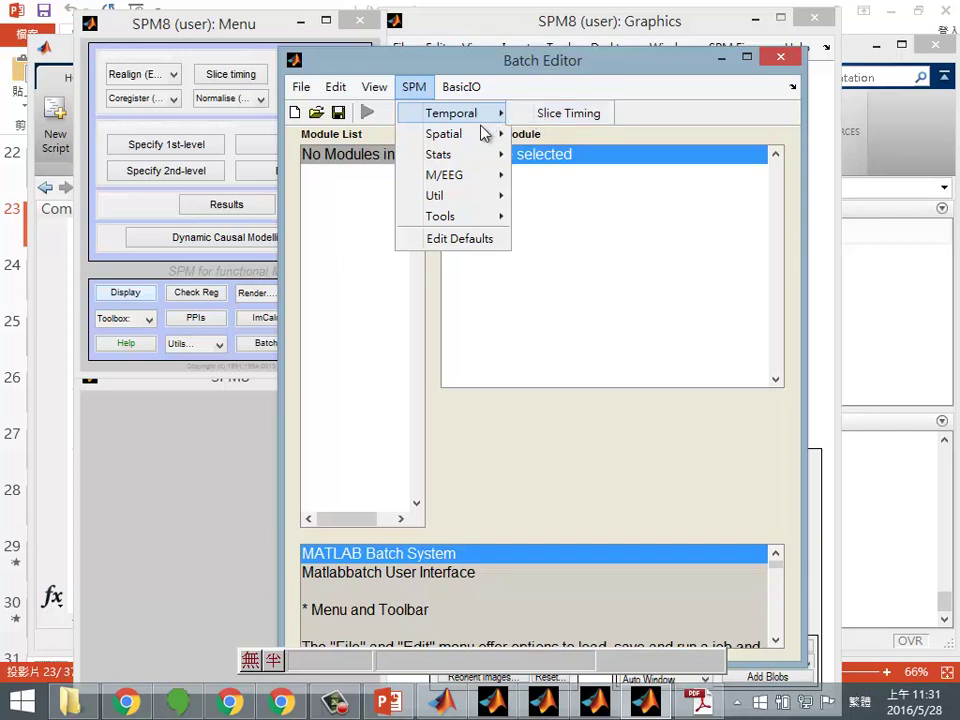
pyautogui.moveTo(486, 133)
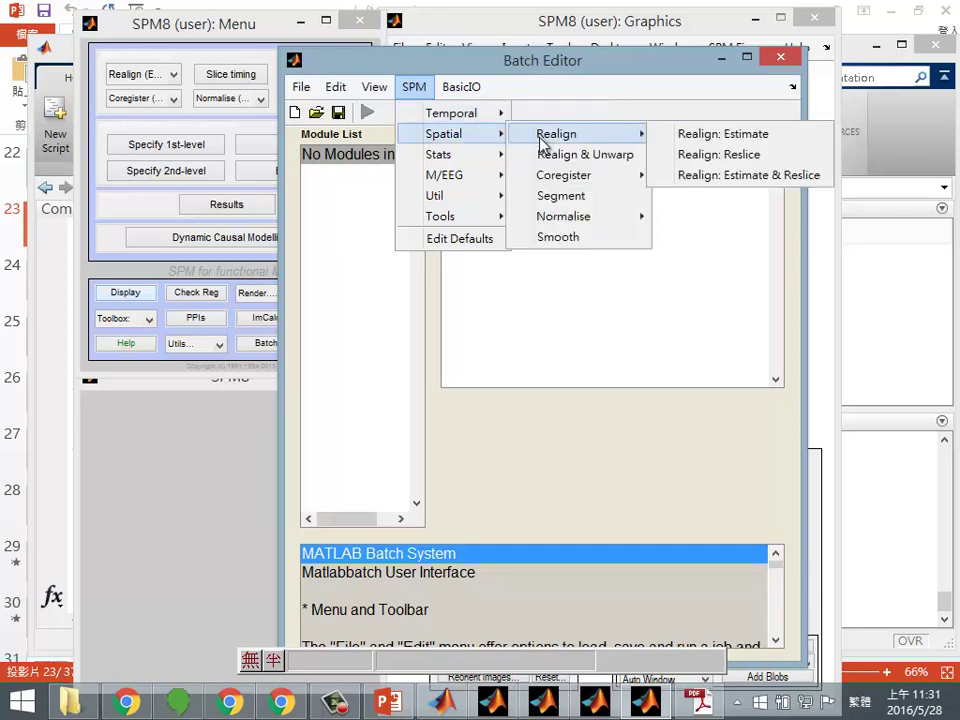
pyautogui.moveTo(549, 185)
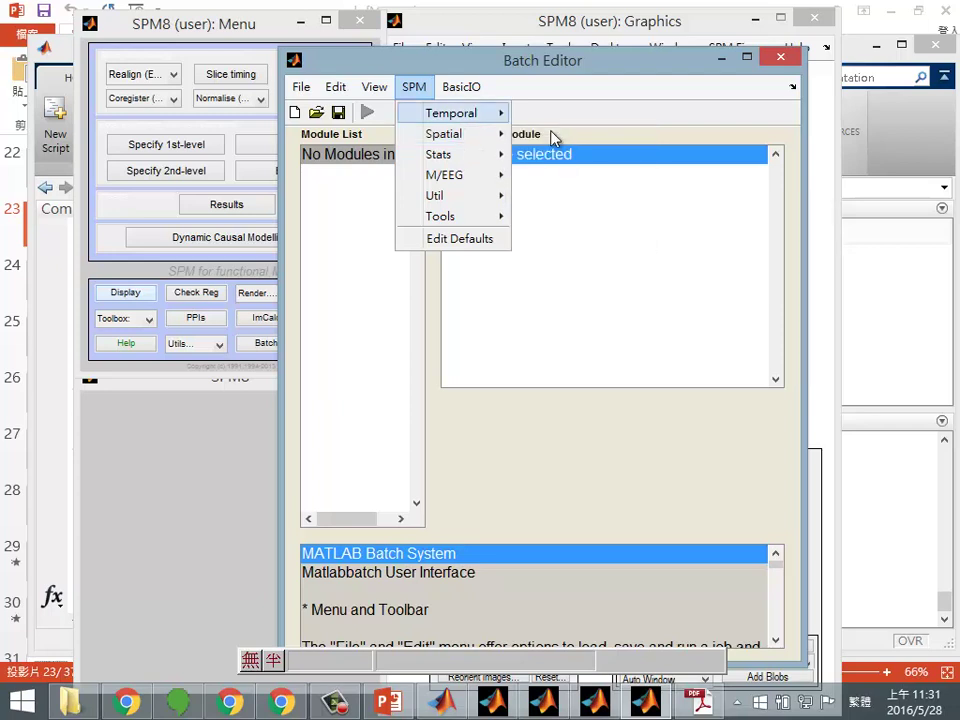
pyautogui.moveTo(476, 161)
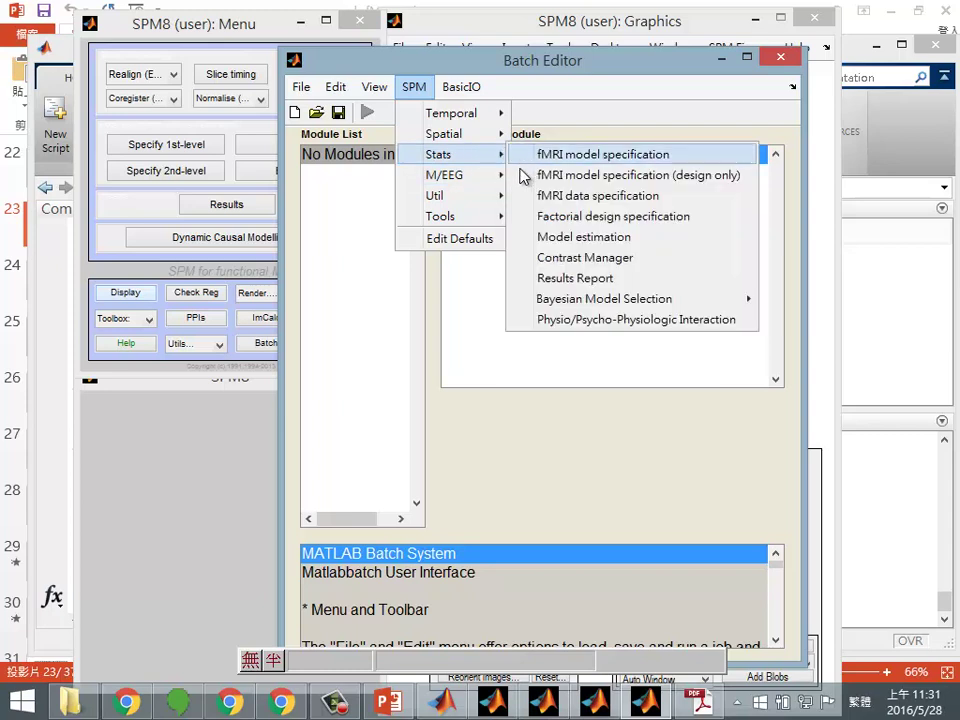
pyautogui.moveTo(474, 184)
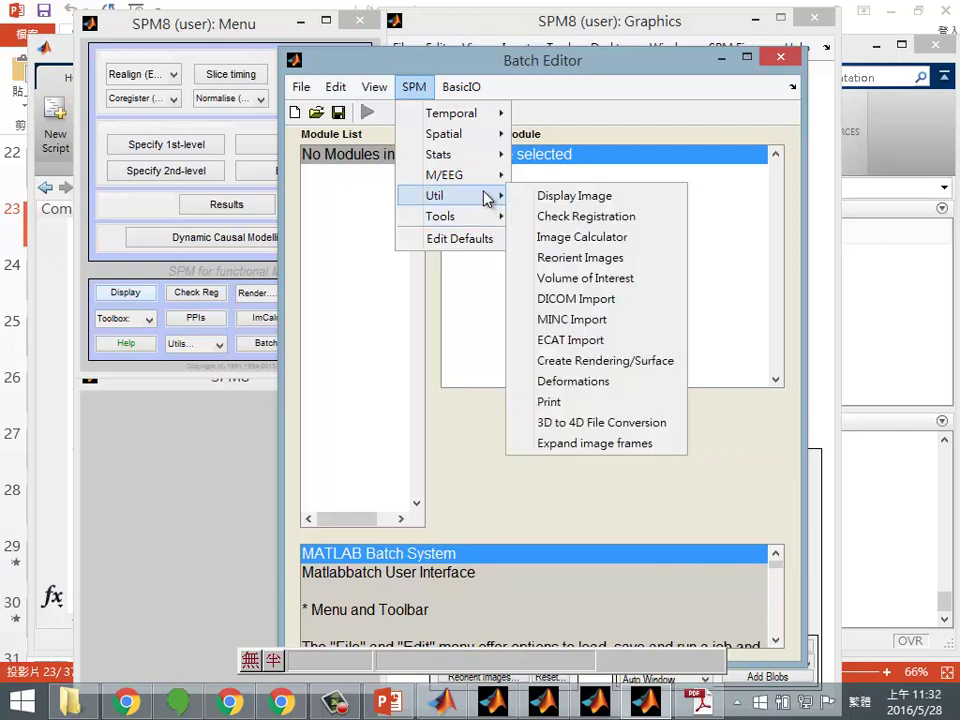
pyautogui.moveTo(463, 92)
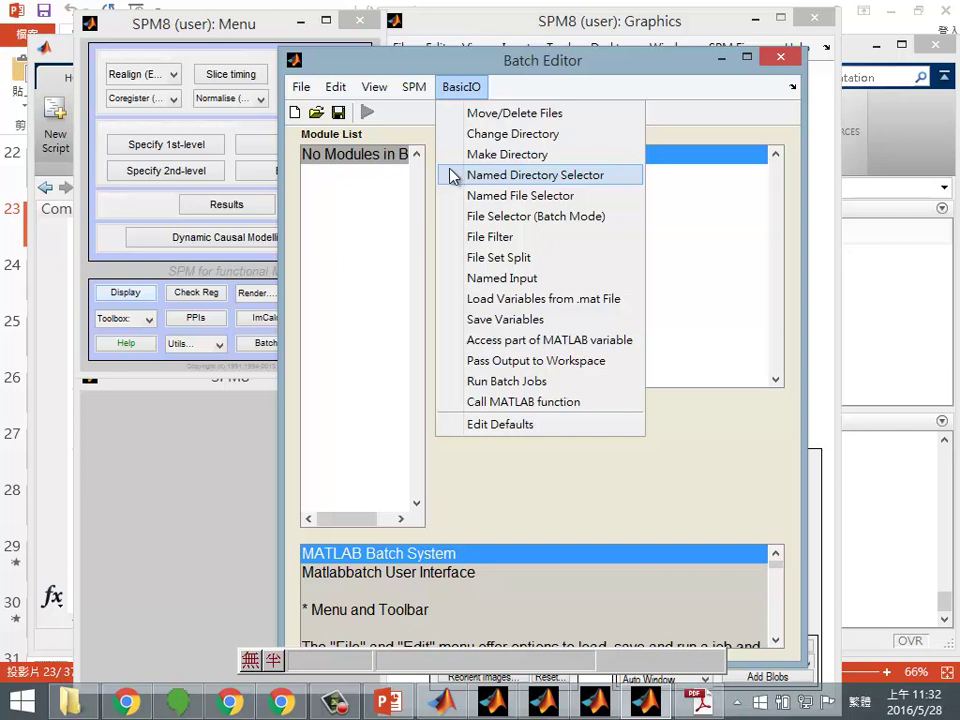
pyautogui.click(507, 78)
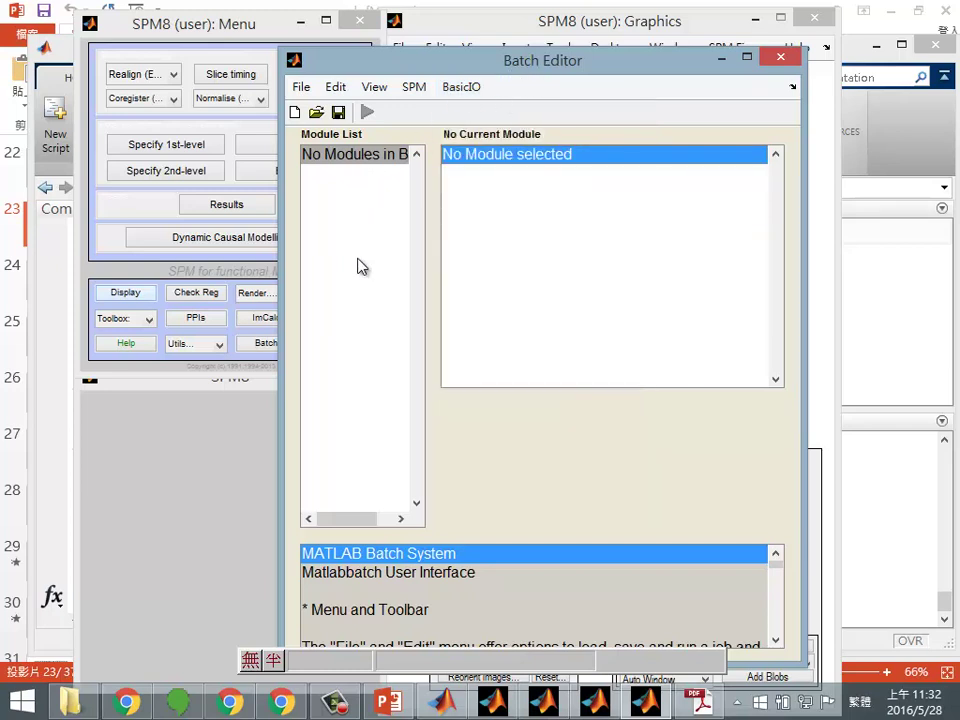
# Step: Add the Slice Timing and Realign: Estimate & Reslice modules to the empty batch
pyautogui.click(416, 88)
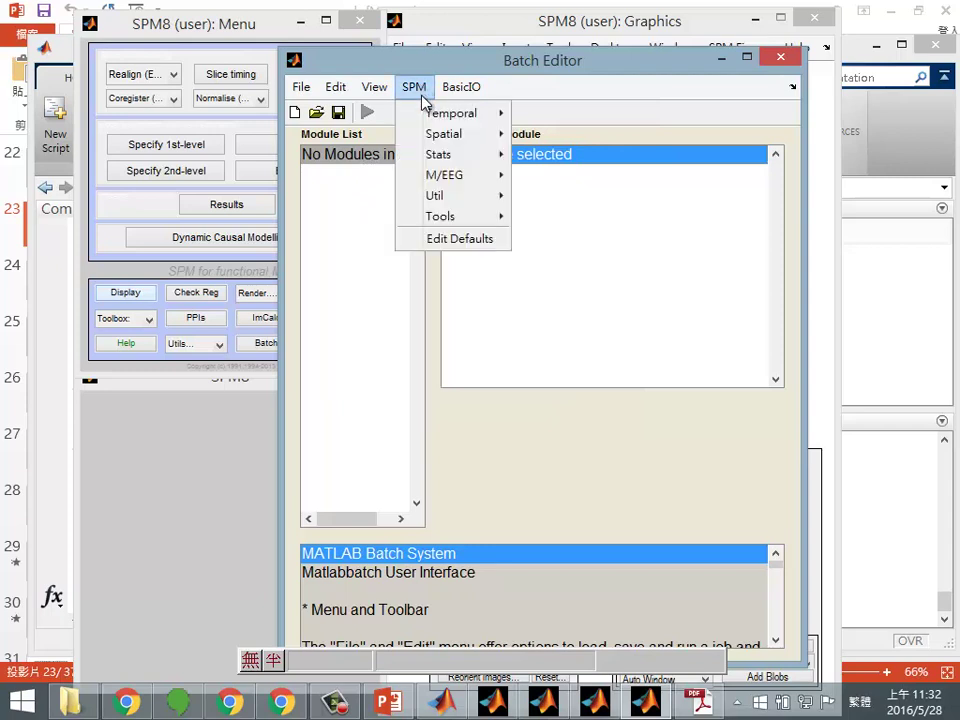
pyautogui.click(558, 112)
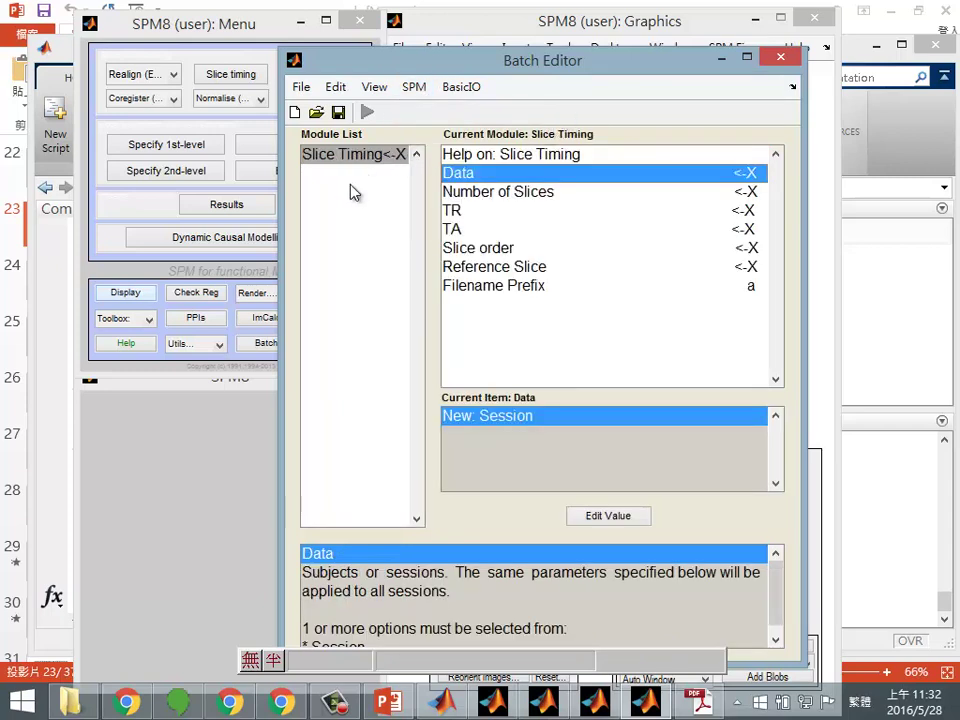
pyautogui.click(416, 90)
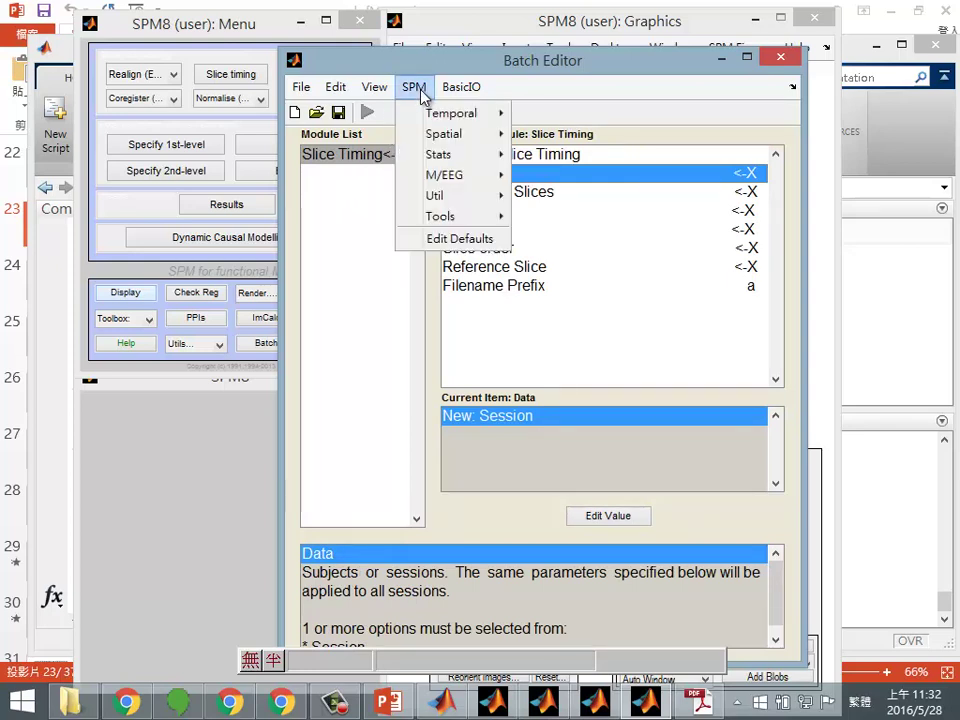
pyautogui.moveTo(440, 136)
pyautogui.moveTo(600, 134)
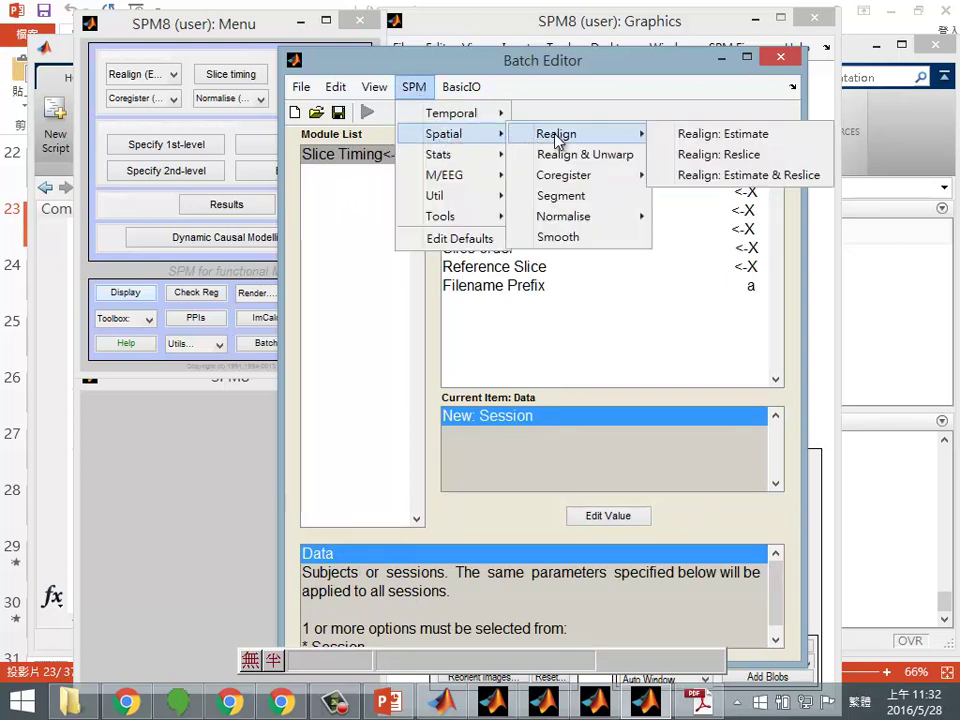
pyautogui.click(742, 178)
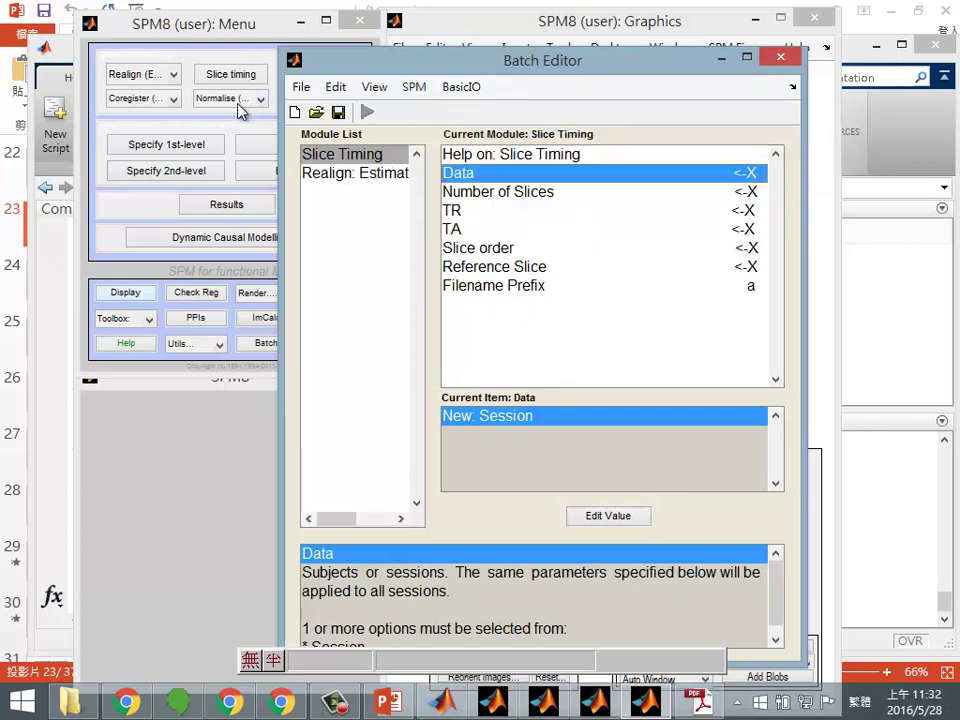
# Step: Append the Coregister: Estimate and Normalise: Estimate modules to the batch after realignment
pyautogui.click(414, 88)
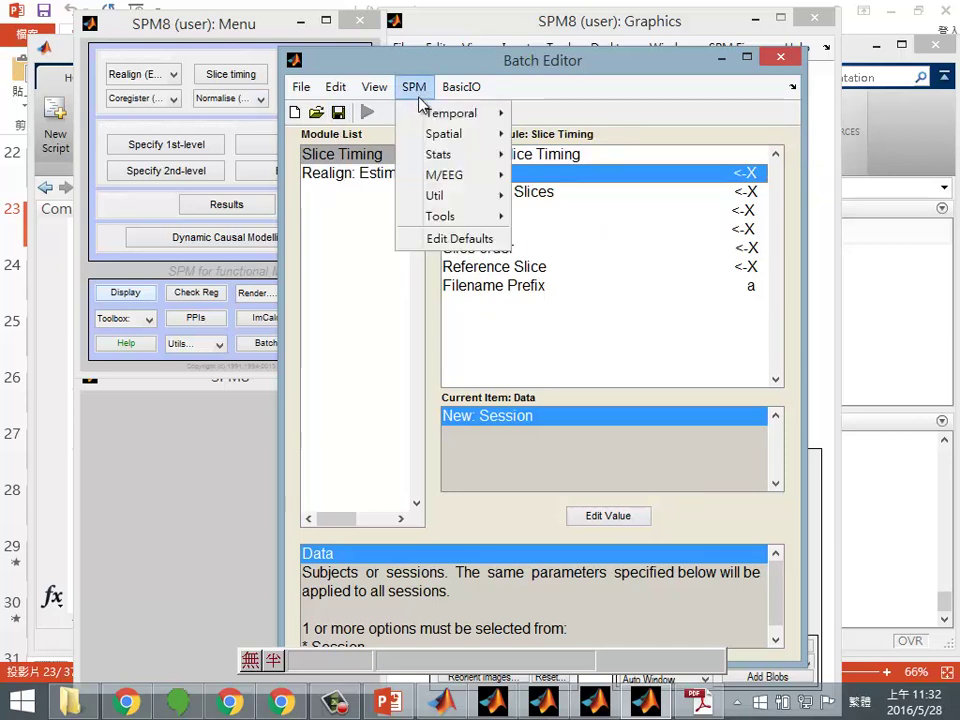
pyautogui.moveTo(440, 134)
pyautogui.moveTo(630, 184)
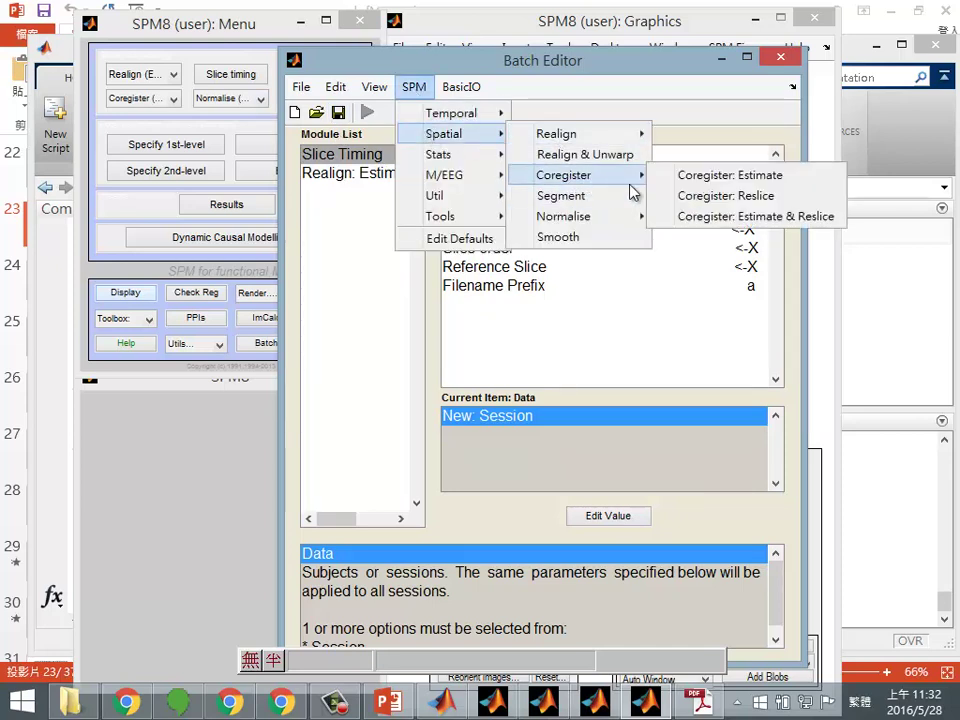
pyautogui.click(700, 176)
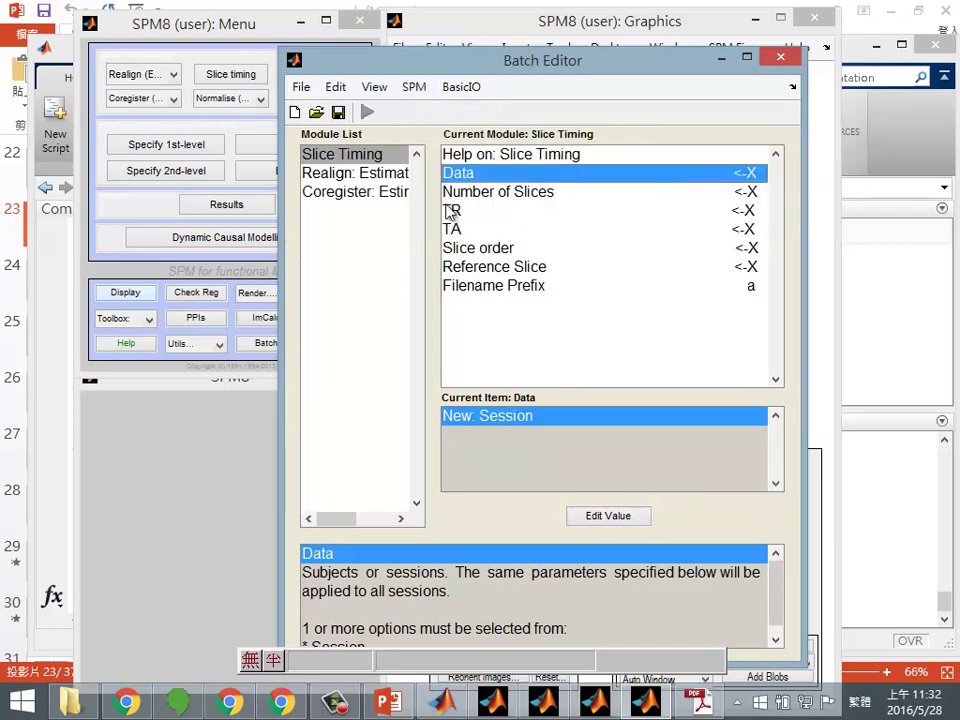
pyautogui.click(413, 88)
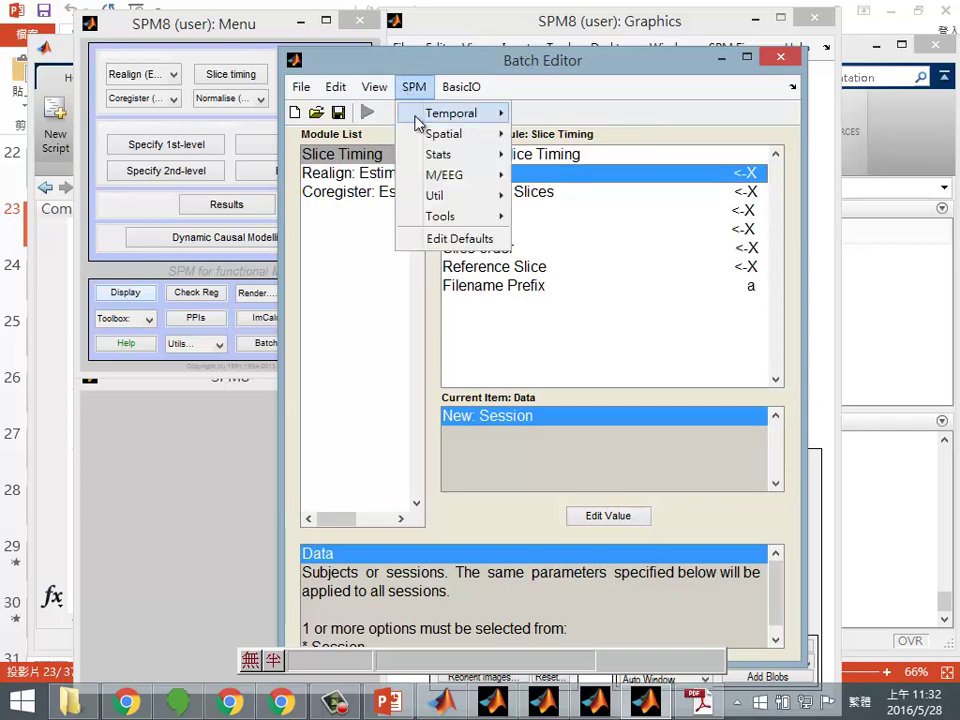
pyautogui.moveTo(490, 150)
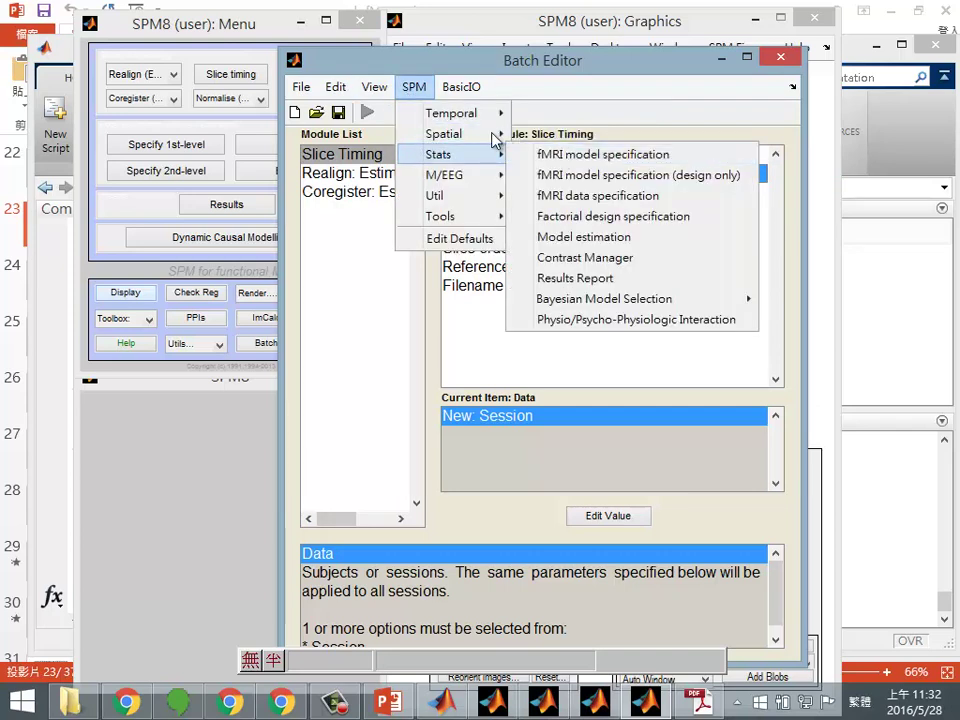
pyautogui.moveTo(596, 220)
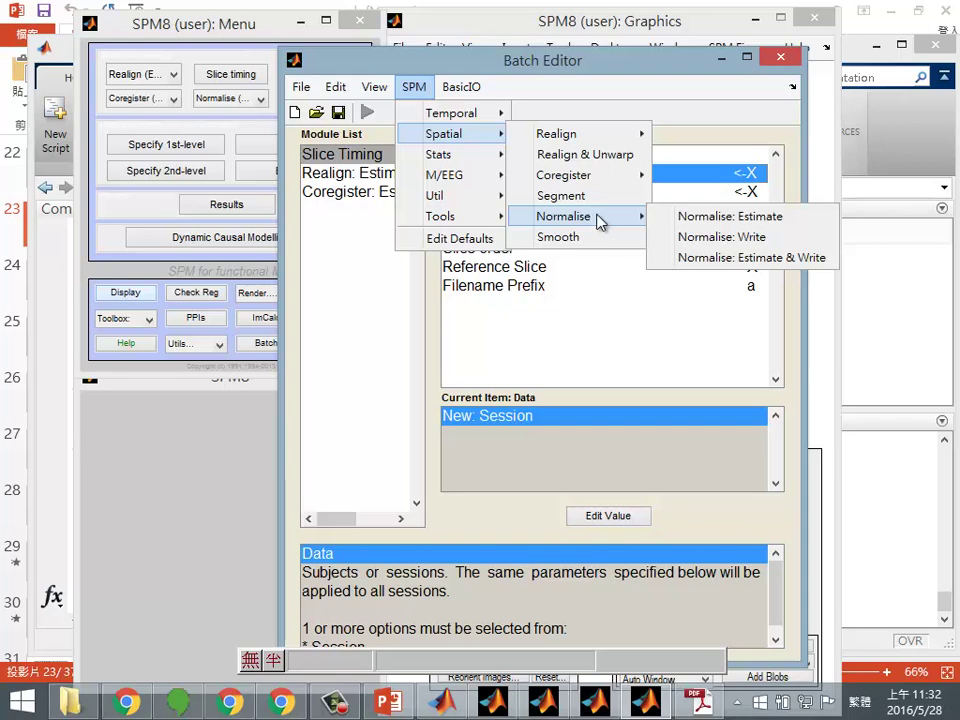
pyautogui.click(692, 222)
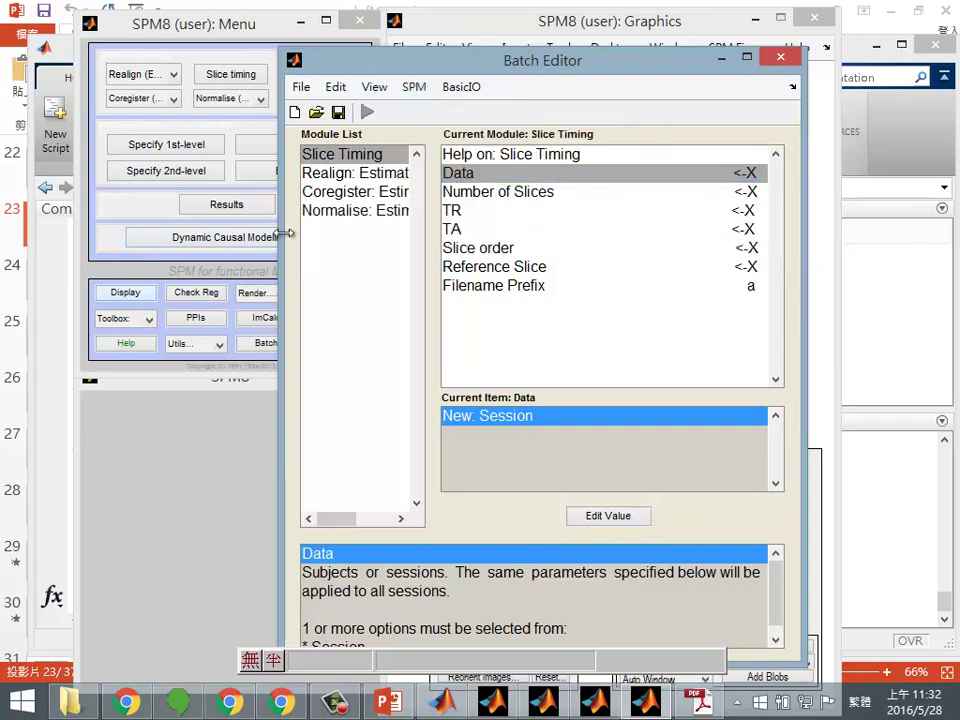
# Step: Widen the Batch Editor so the module names are readable, and append a Normalise: Write module
pyautogui.moveTo(283, 237); pyautogui.dragTo(52, 237)
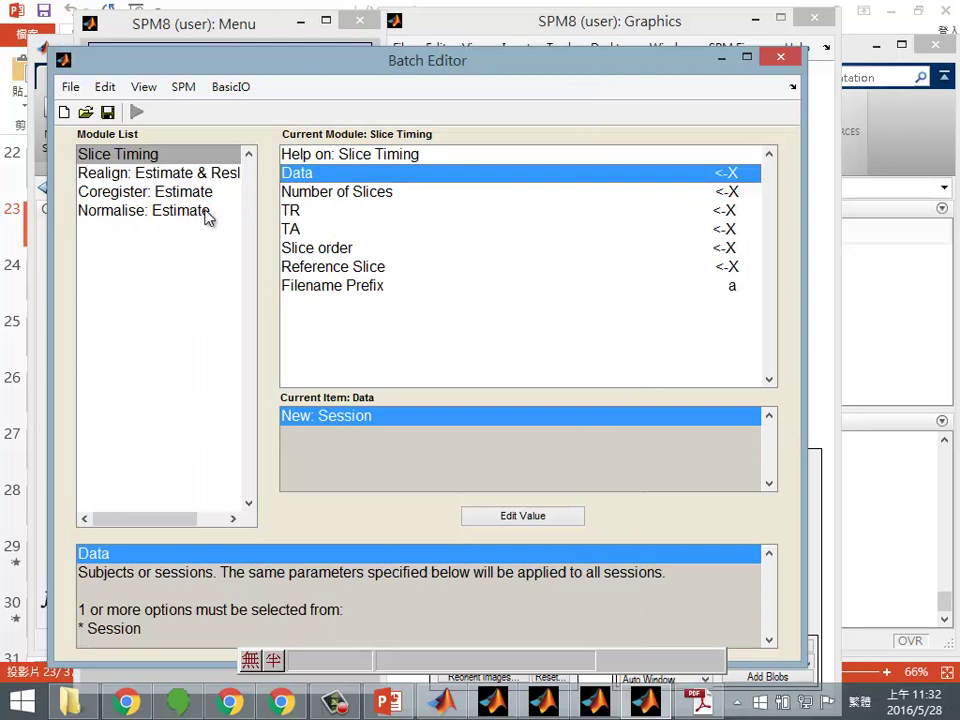
pyautogui.click(183, 87)
pyautogui.moveTo(268, 134)
pyautogui.moveTo(336, 218)
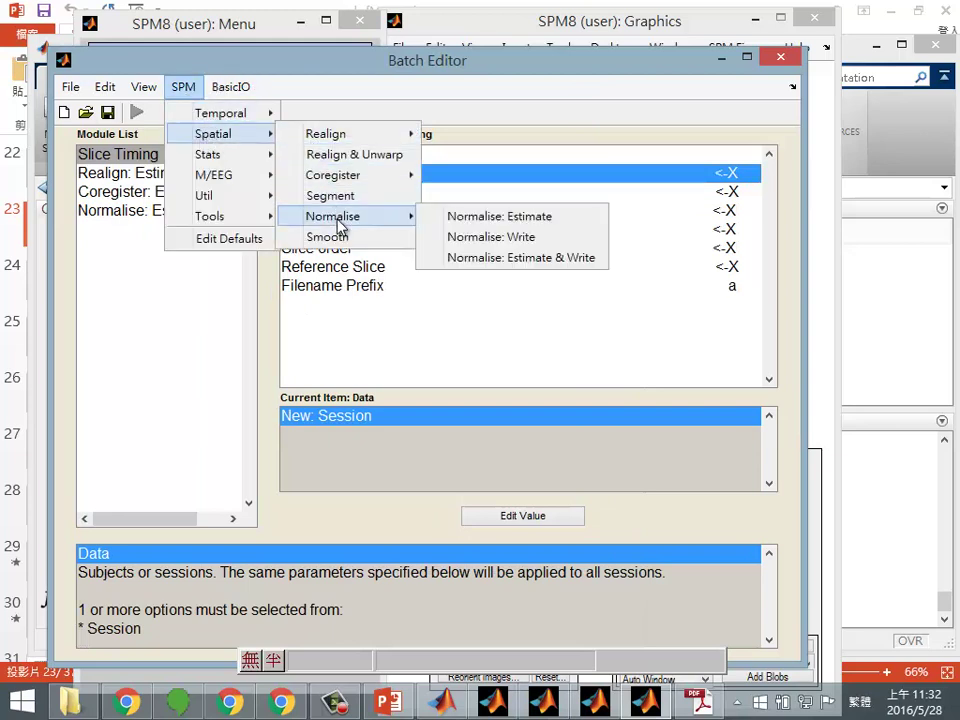
pyautogui.click(462, 236)
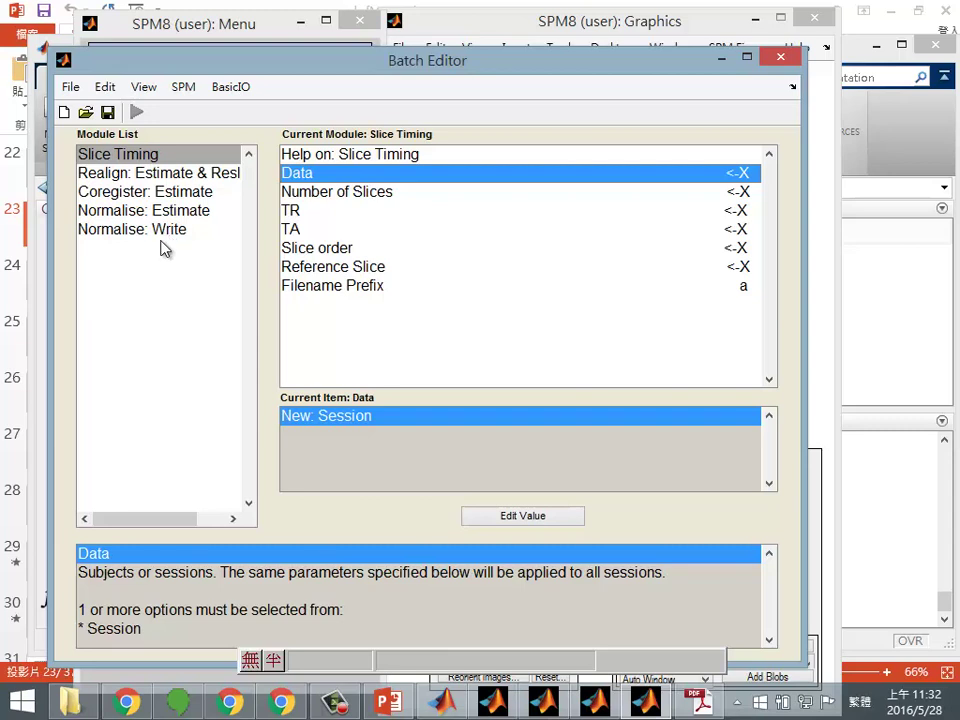
# Step: Append a Smooth module as the last stage of the batch and reposition the Batch Editor window
pyautogui.click(181, 88)
pyautogui.moveTo(236, 135)
pyautogui.click(328, 237)
pyautogui.moveTo(211, 68); pyautogui.dragTo(386, 75)
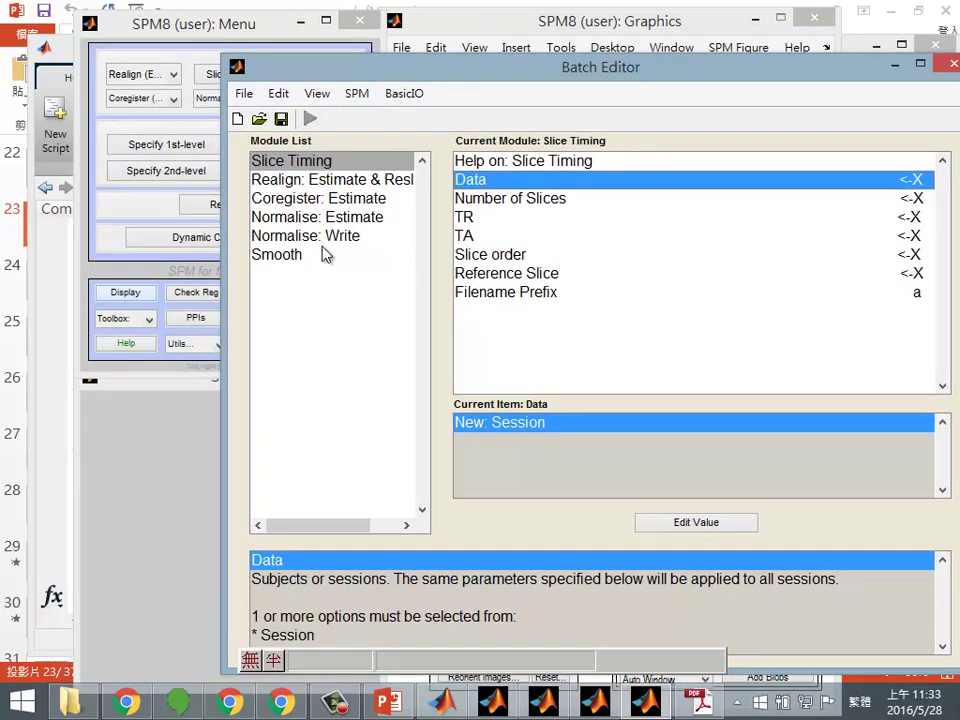
pyautogui.moveTo(383, 61); pyautogui.dragTo(257, 50)
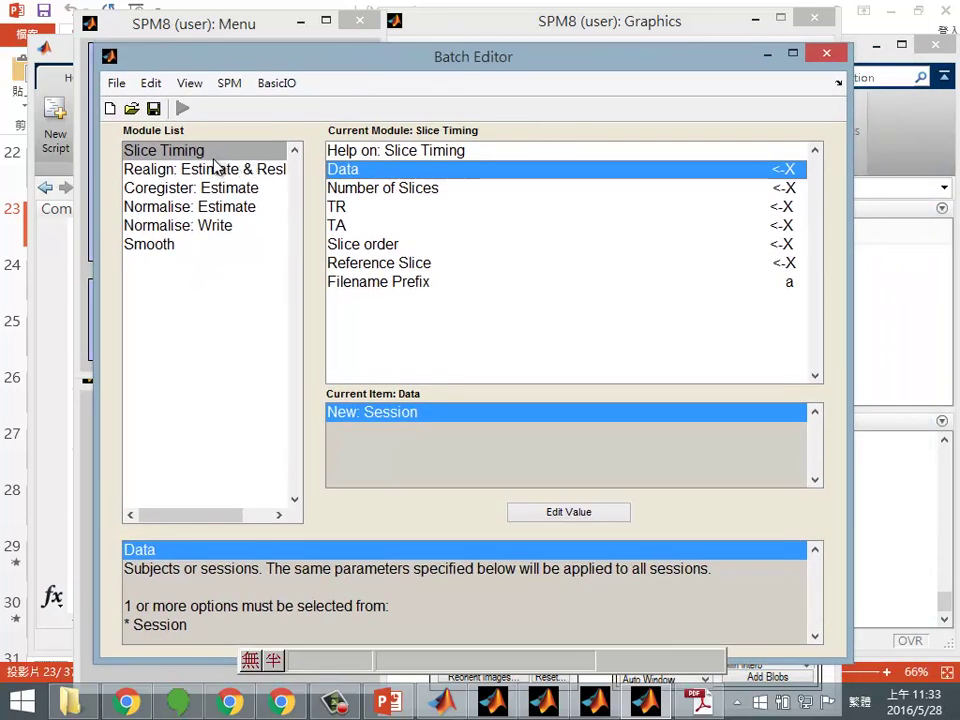
# Step: Look through the settings of the realign, coregister, normalise and smooth modules in the batch
pyautogui.click(213, 169)
pyautogui.click(200, 188)
pyautogui.click(198, 207)
pyautogui.click(192, 226)
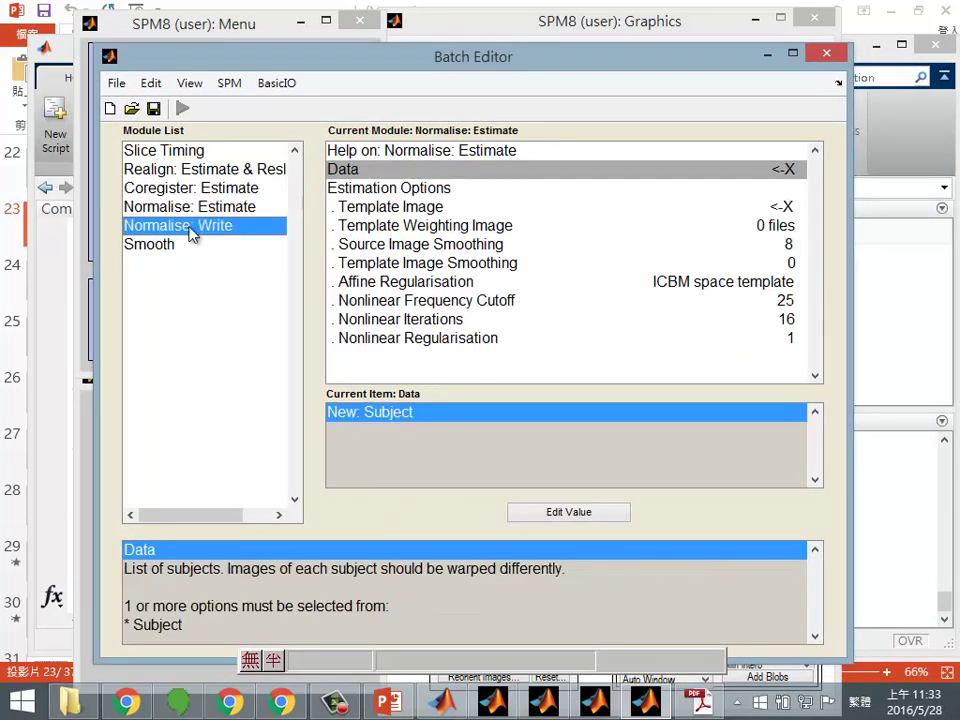
pyautogui.click(176, 246)
pyautogui.click(184, 190)
# Step: Add a new session to the Slice Timing module's Data and select that session
pyautogui.click(180, 156)
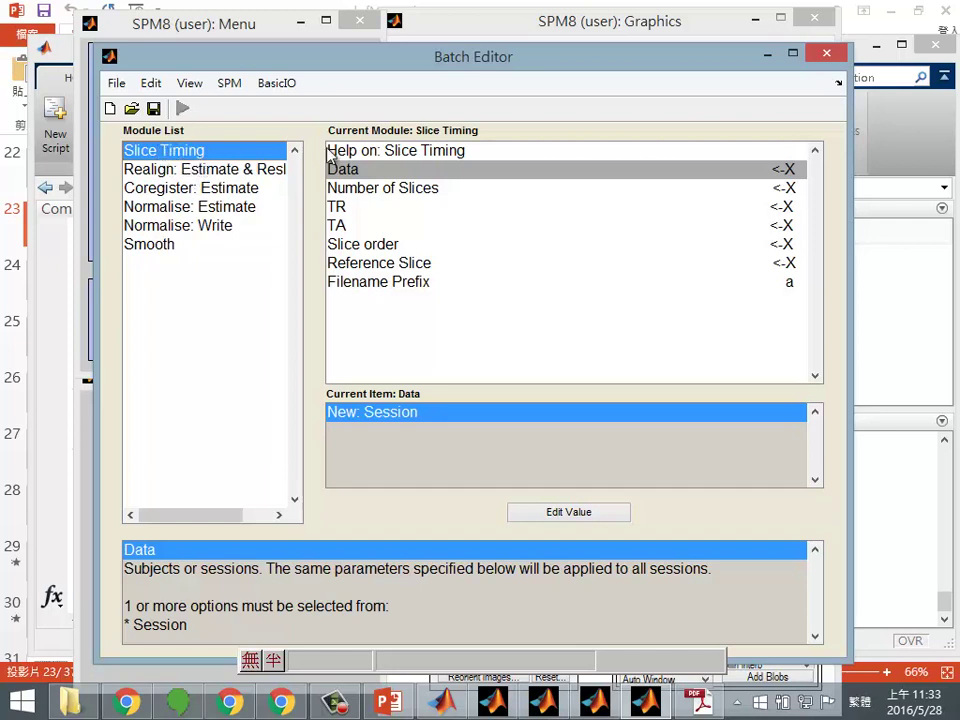
pyautogui.doubleClick(467, 172)
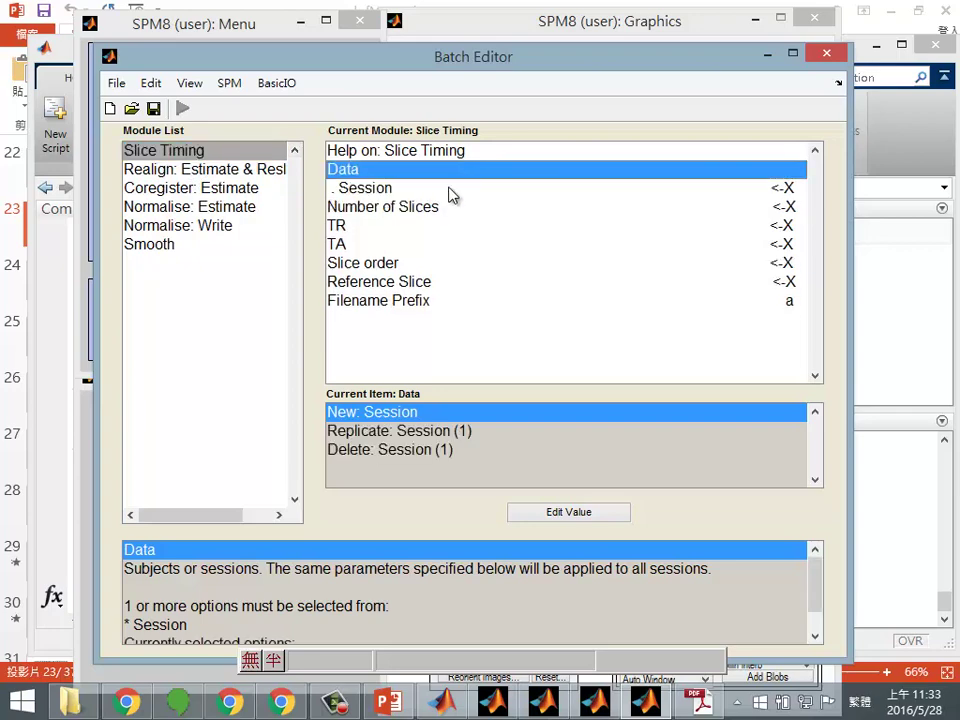
pyautogui.click(450, 190)
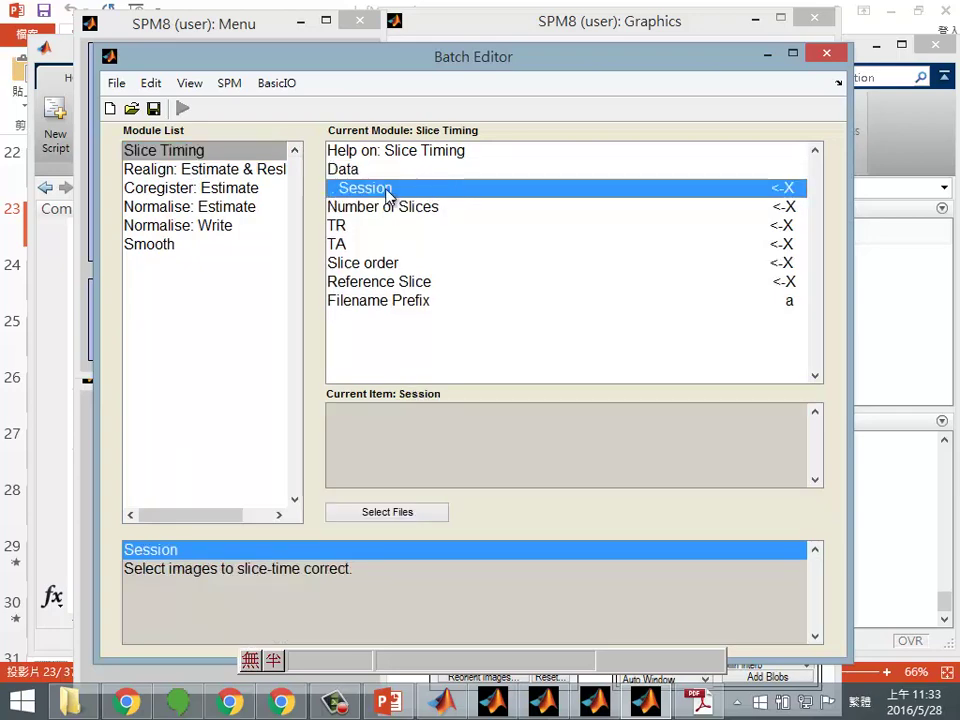
# Step: Add a new session to the Data of Realign: Estimate & Reslice and select that session
pyautogui.click(262, 172)
pyautogui.doubleClick(390, 172)
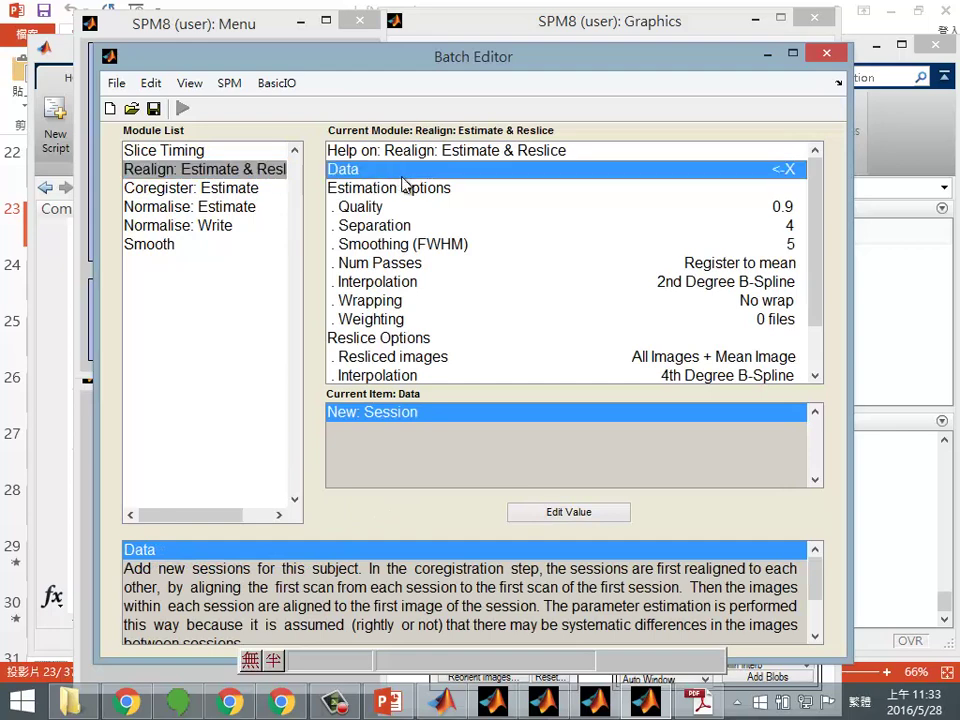
pyautogui.click(403, 189)
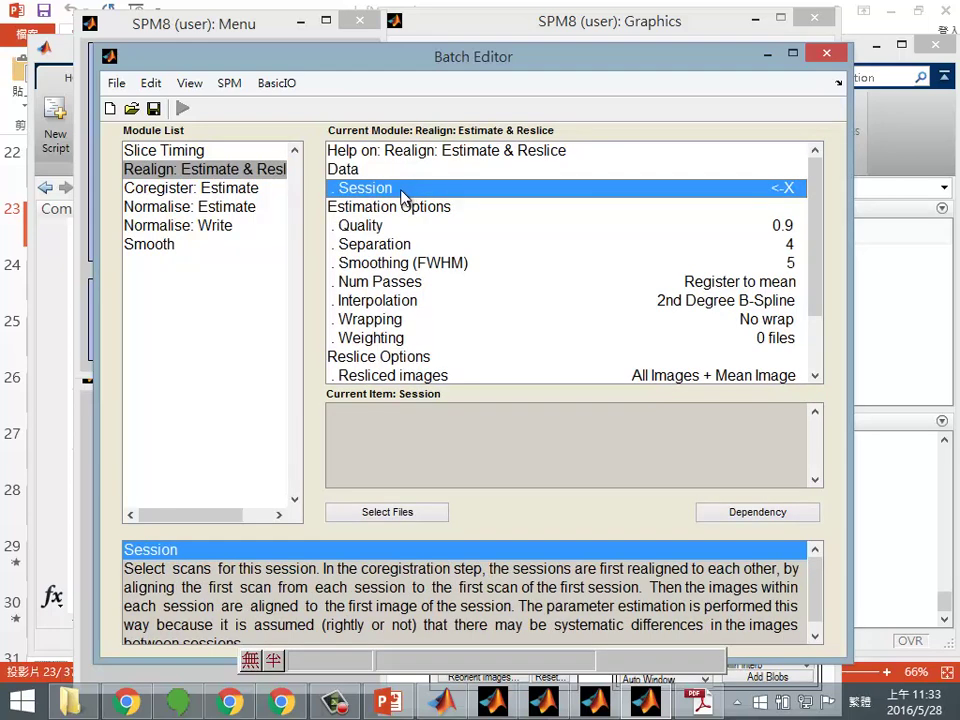
pyautogui.click(238, 195)
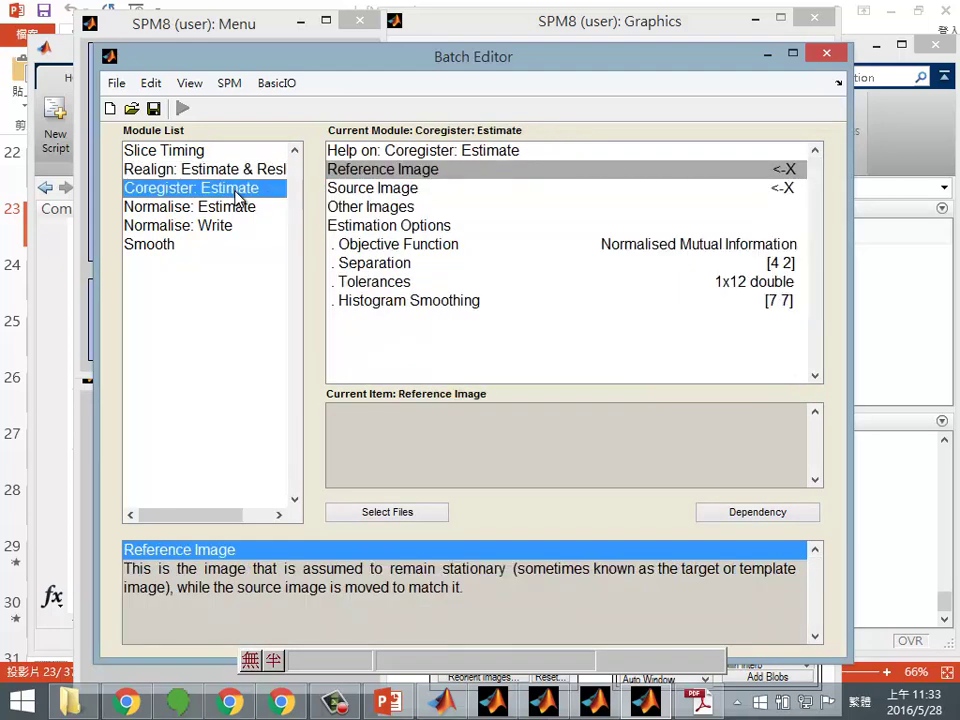
pyautogui.doubleClick(392, 172)
pyautogui.click(716, 148)
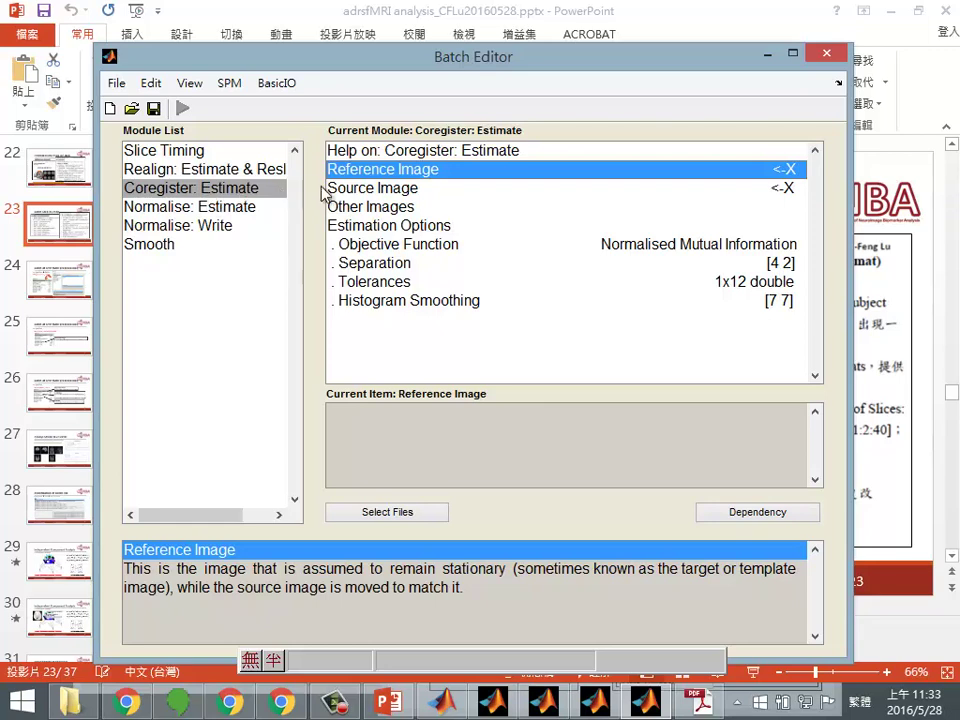
# Step: Link the Session of Realign: Estimate & Reslice to the dependency Slice Timing: Slice Timing Corr. Images (Sess 1)
pyautogui.click(260, 173)
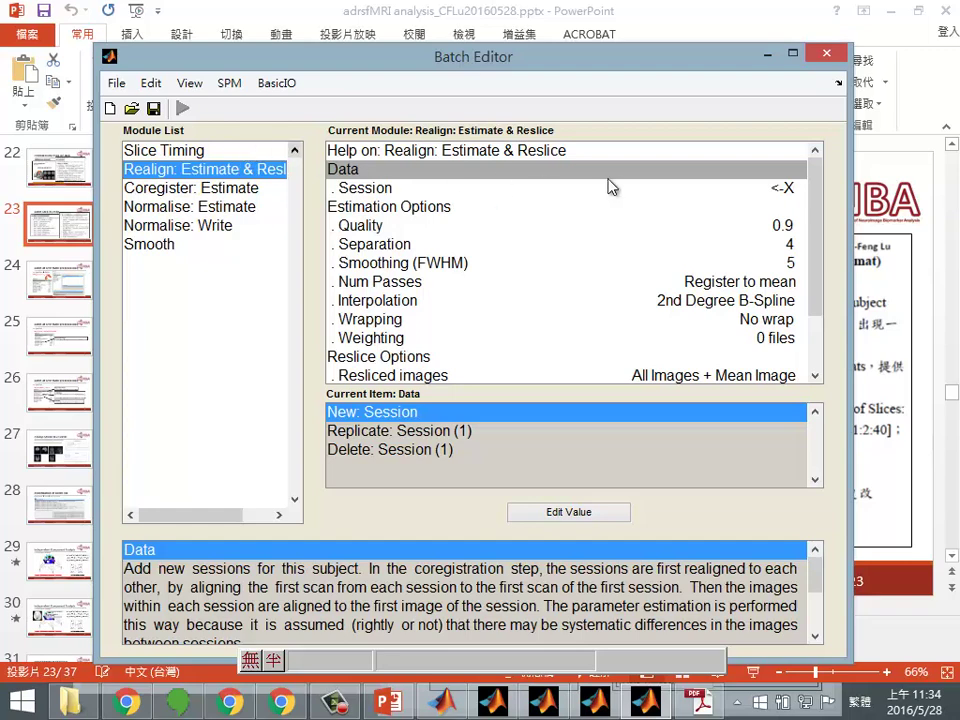
pyautogui.click(460, 192)
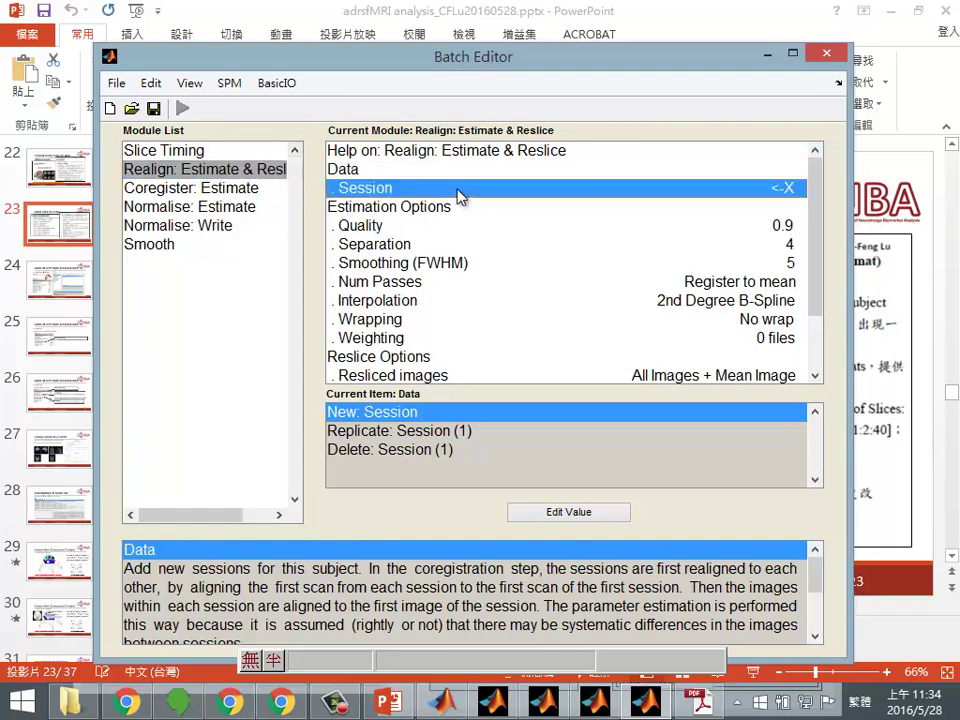
pyautogui.doubleClick(684, 199)
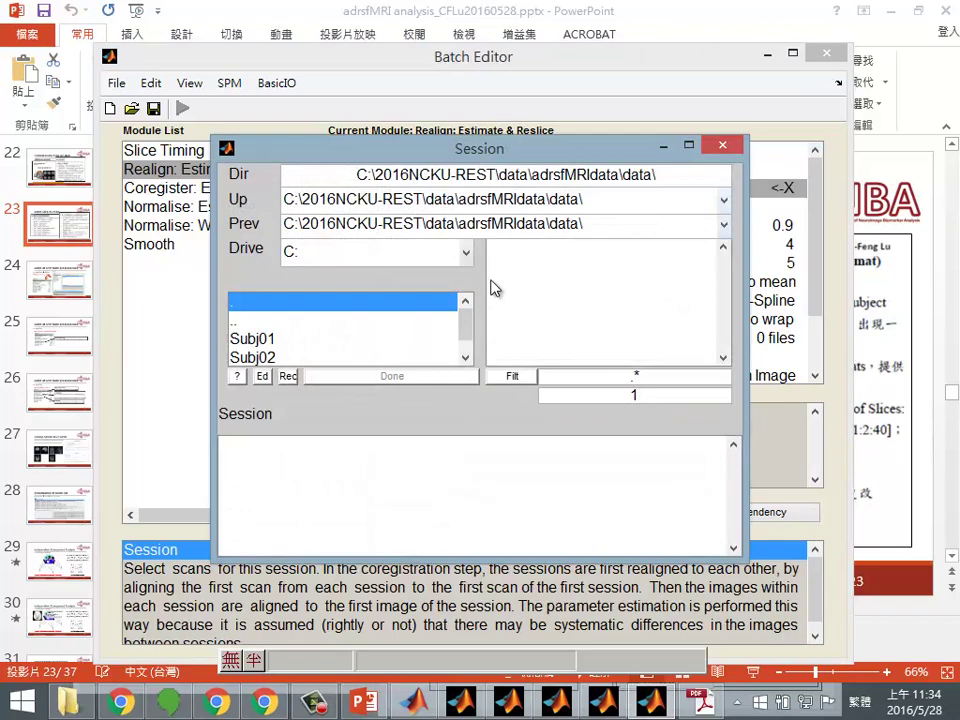
pyautogui.click(723, 146)
pyautogui.click(645, 703)
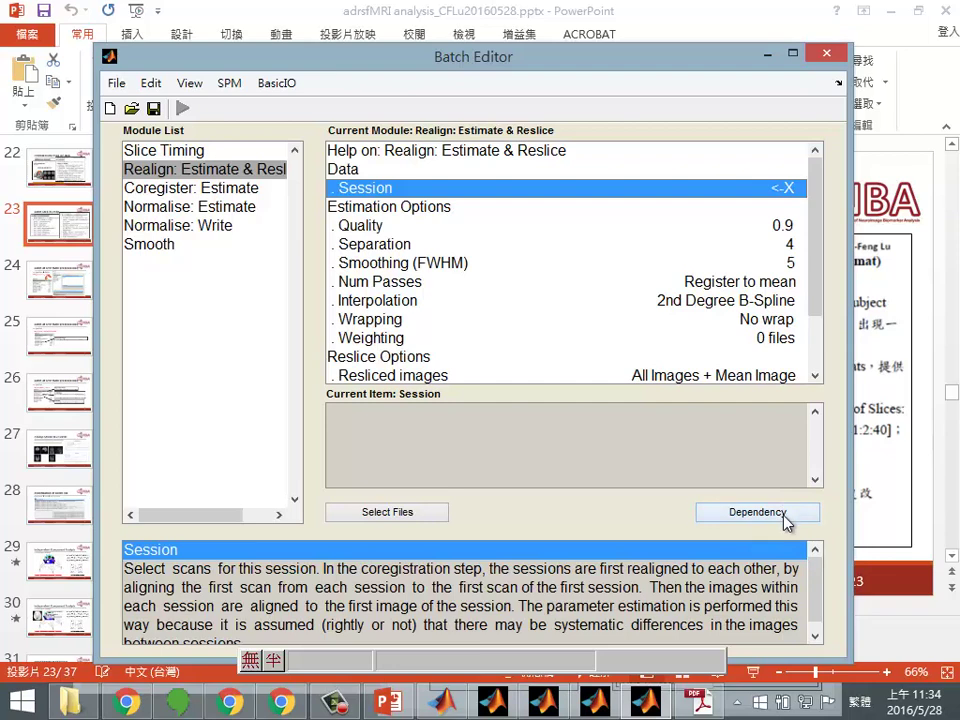
pyautogui.click(745, 514)
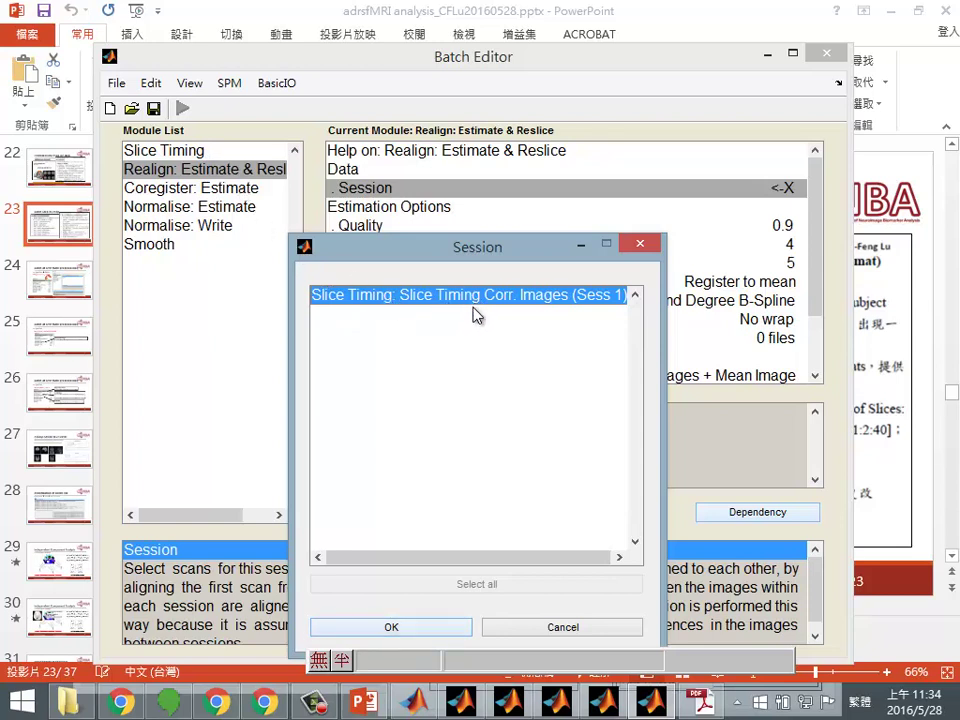
pyautogui.click(418, 626)
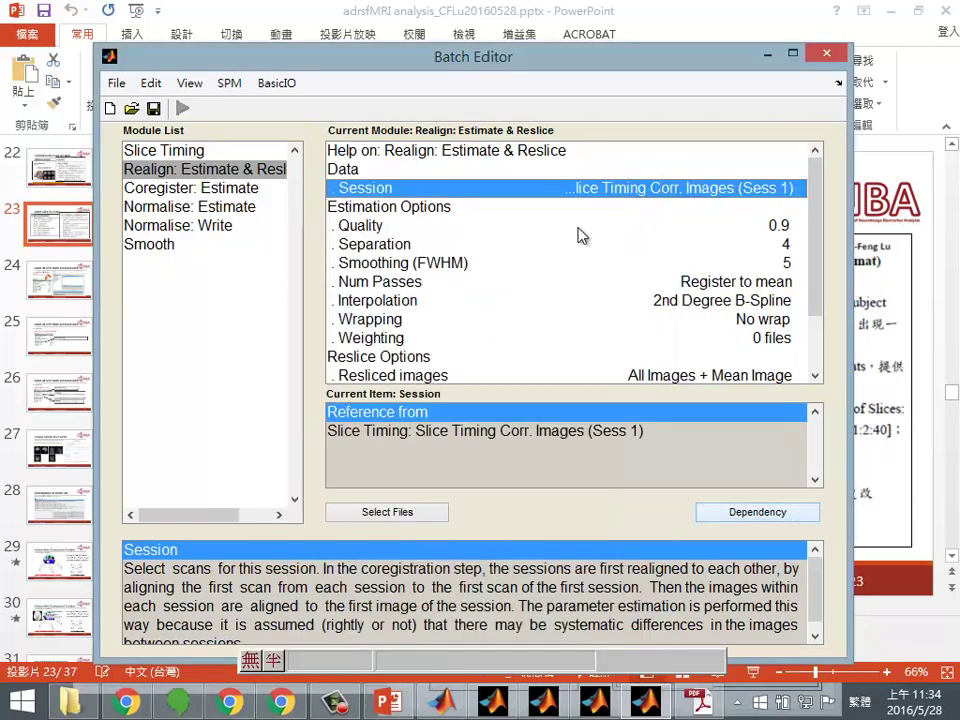
# Step: Link the Reference Image of Coregister: Estimate to the dependency Realign: Estimate & Reslice: Mean Image
pyautogui.click(212, 152)
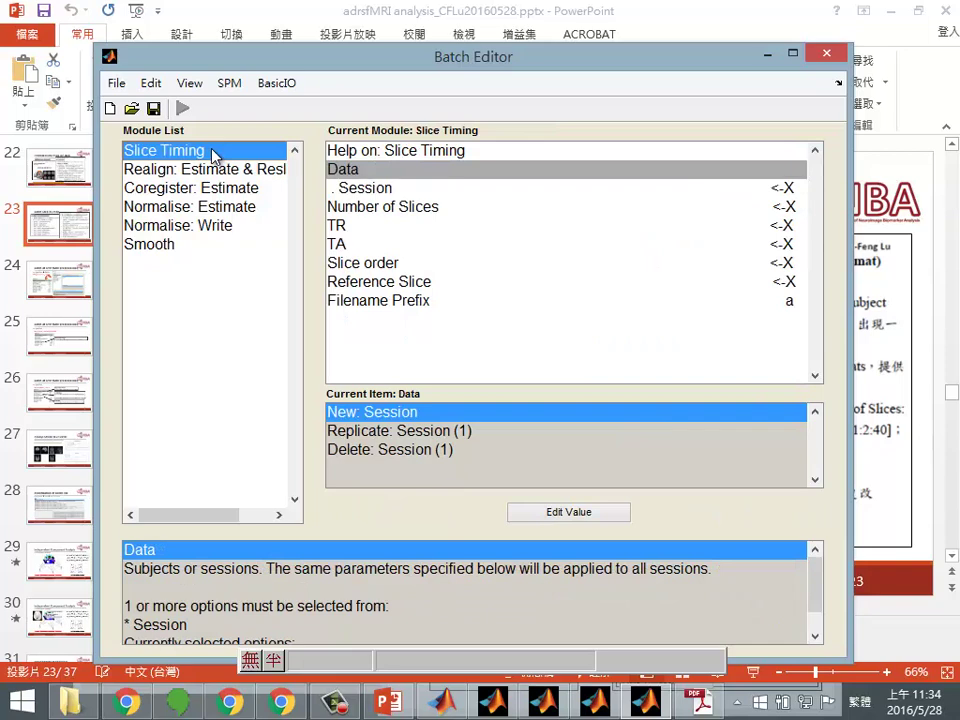
pyautogui.click(205, 167)
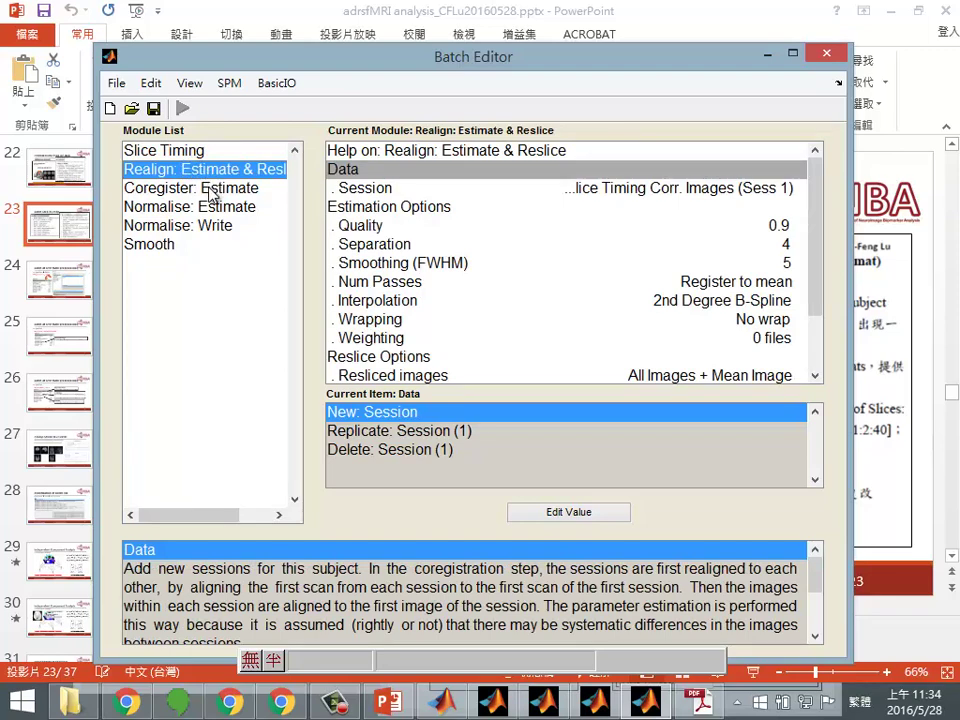
pyautogui.click(211, 193)
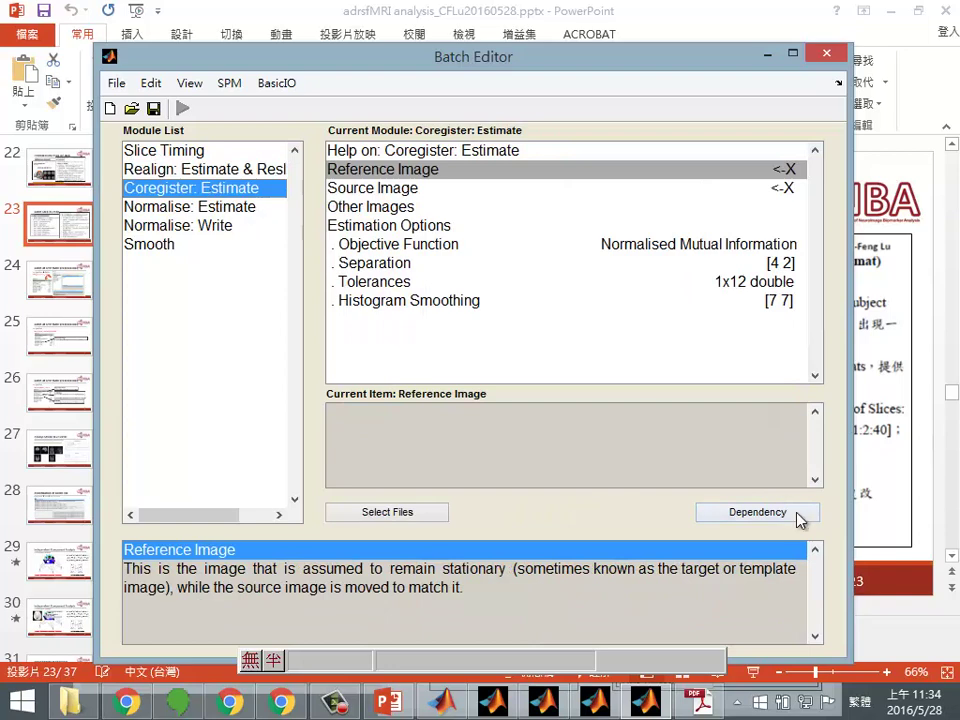
pyautogui.click(743, 510)
pyautogui.moveTo(401, 164); pyautogui.dragTo(480, 212)
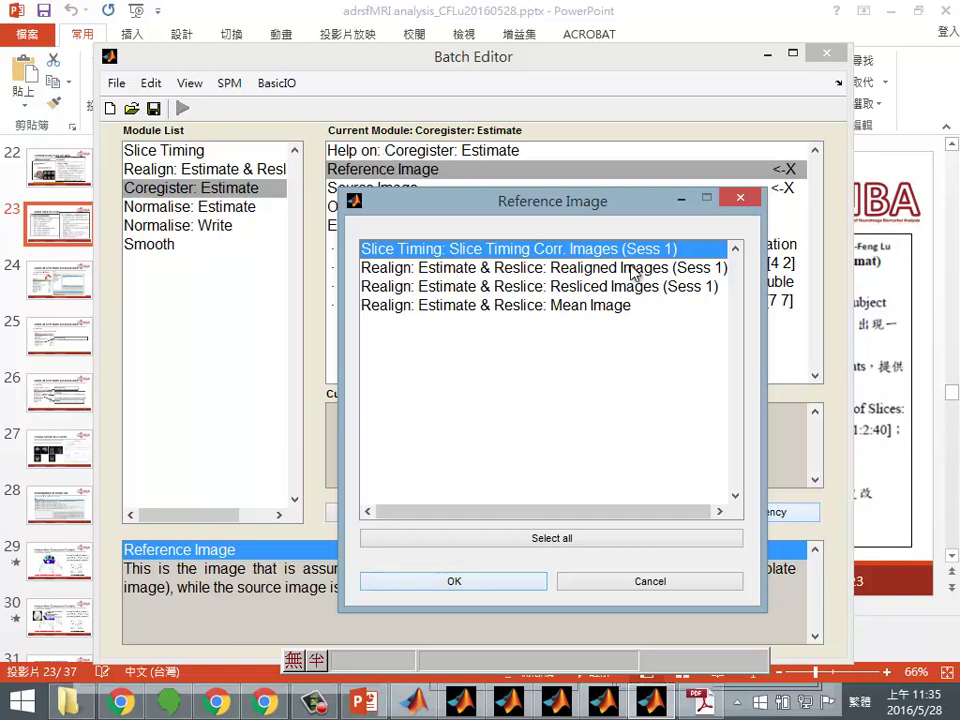
pyautogui.click(575, 308)
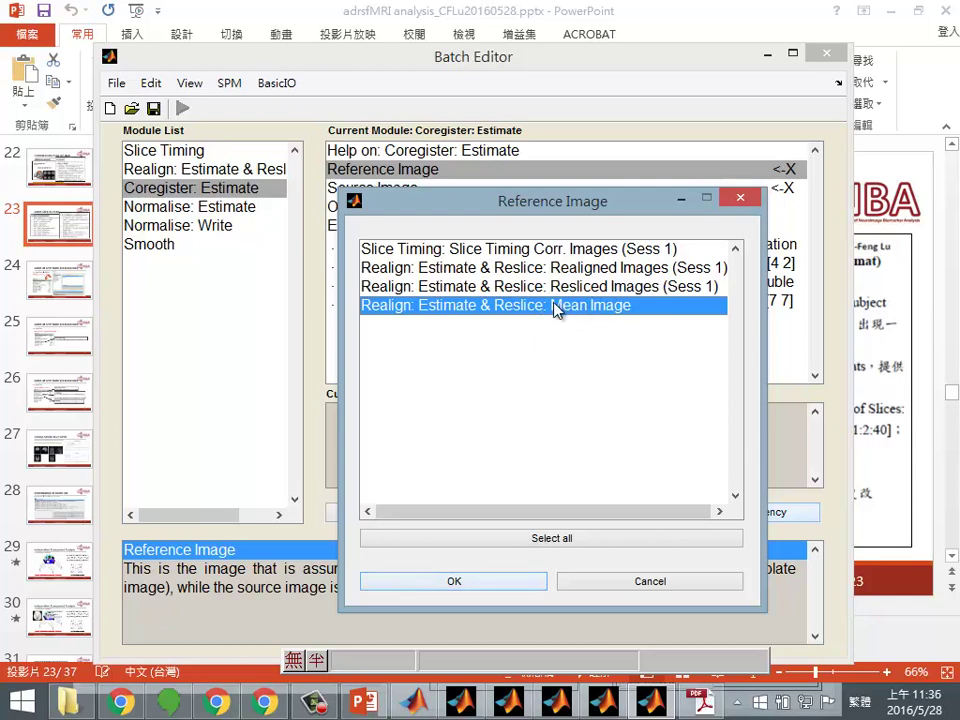
pyautogui.click(493, 582)
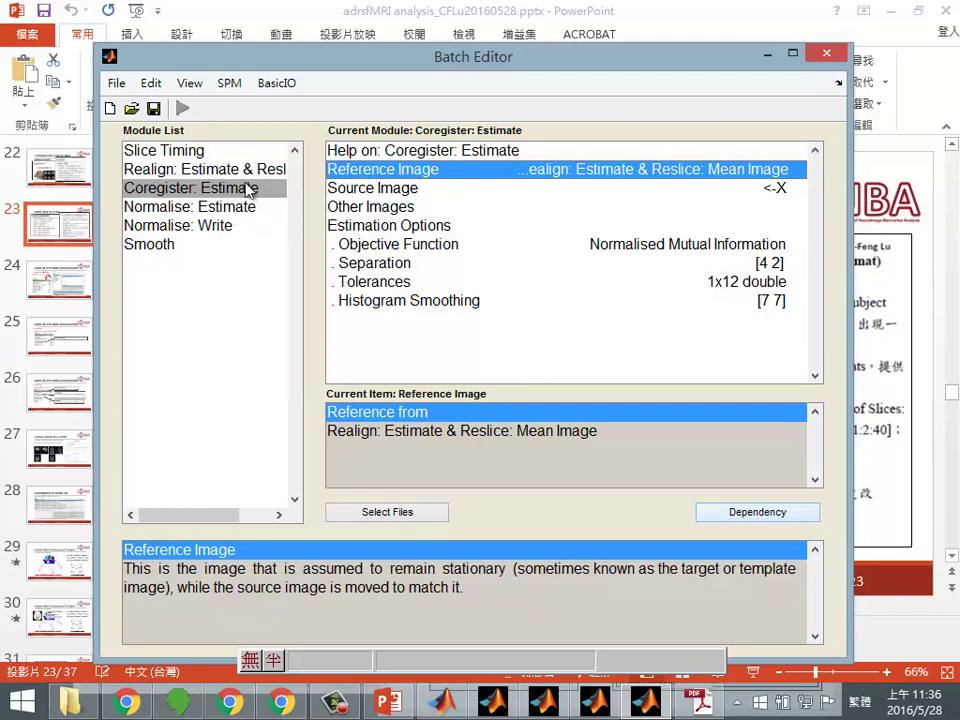
# Step: Add a new subject to the Data of Normalise: Write and select its Parameter File item
pyautogui.click(208, 228)
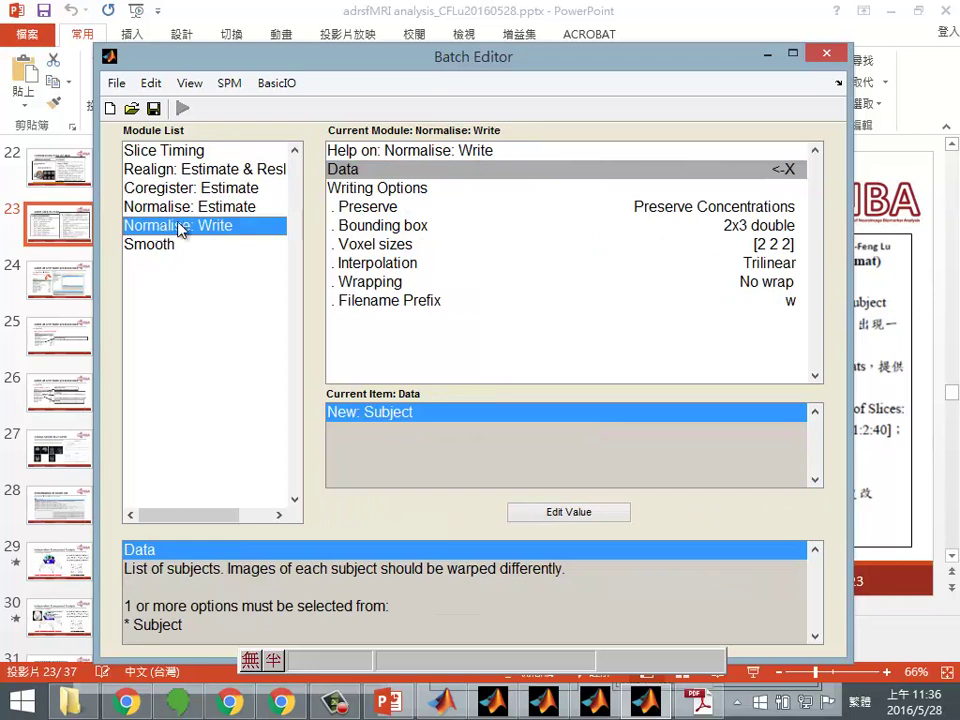
pyautogui.doubleClick(538, 170)
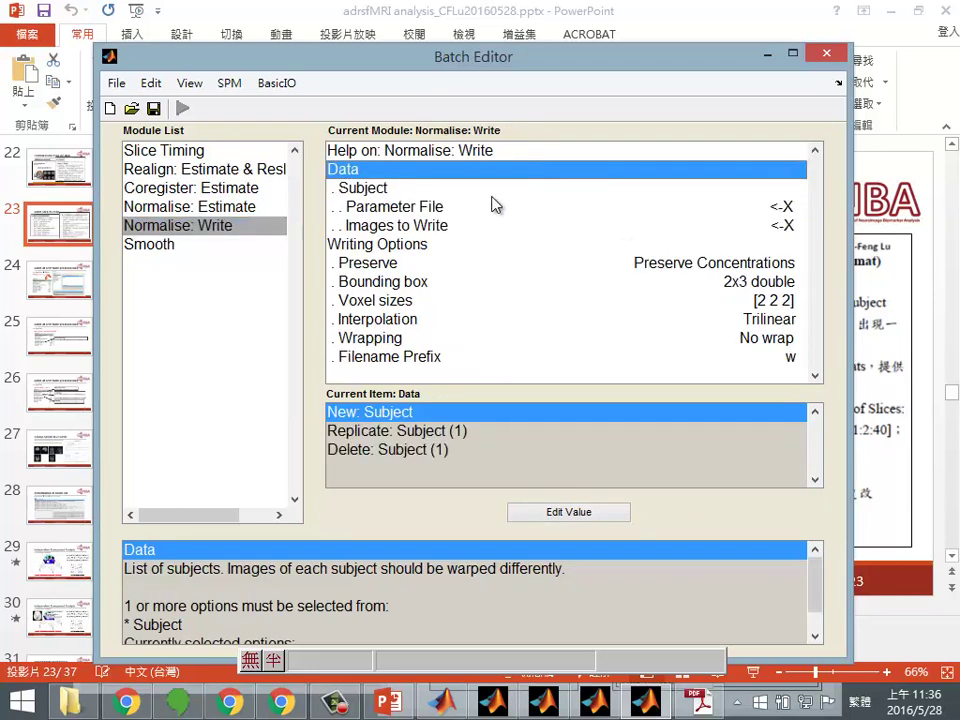
pyautogui.click(404, 209)
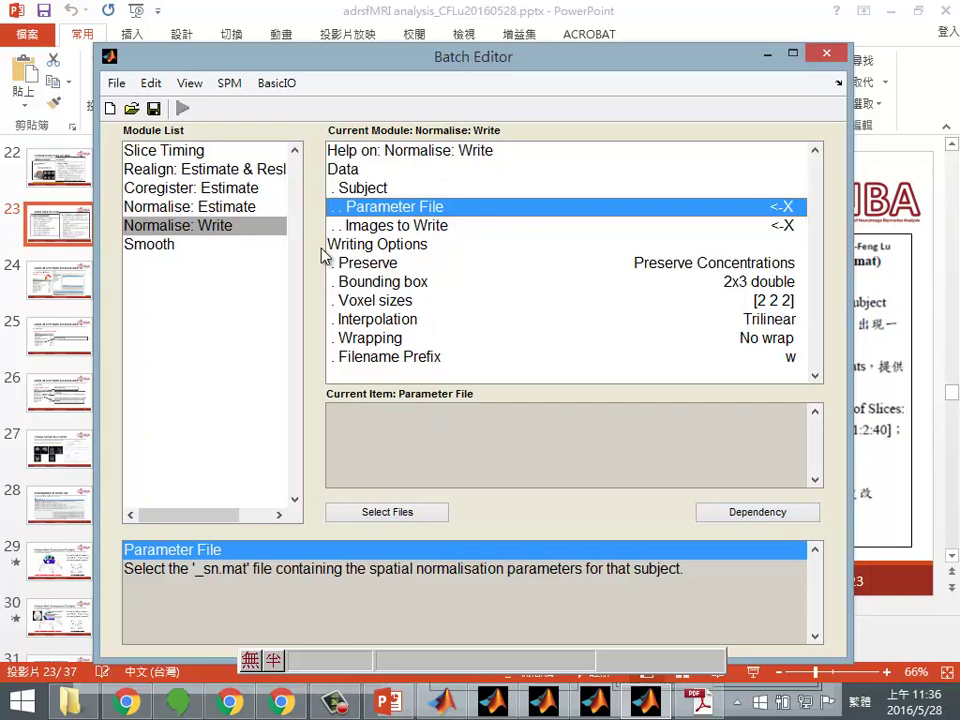
# Step: Link the Parameter File of Normalise: Write to the dependency Normalise: Estimate: Norm Params File (Subj 1)
pyautogui.click(215, 207)
pyautogui.click(205, 228)
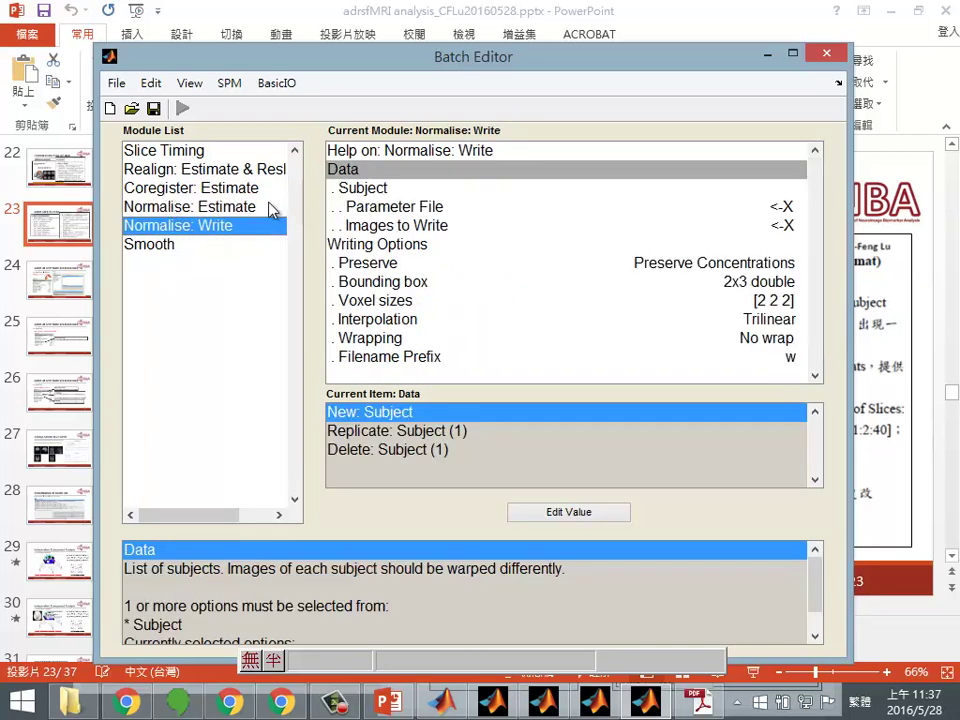
pyautogui.click(270, 207)
pyautogui.click(226, 229)
pyautogui.click(400, 208)
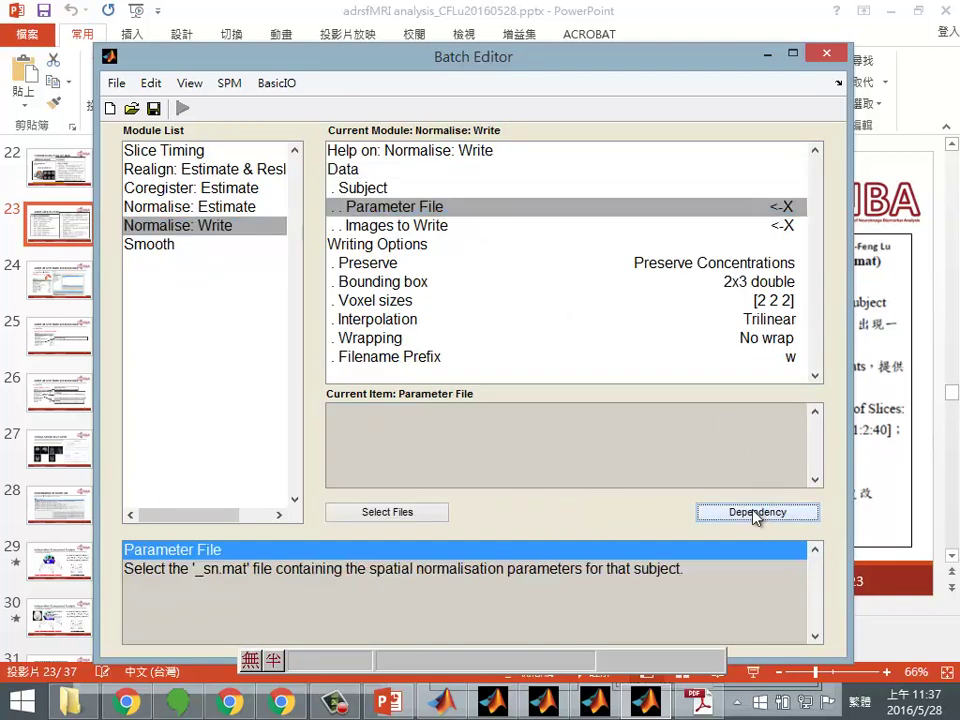
pyautogui.click(756, 513)
pyautogui.click(303, 225)
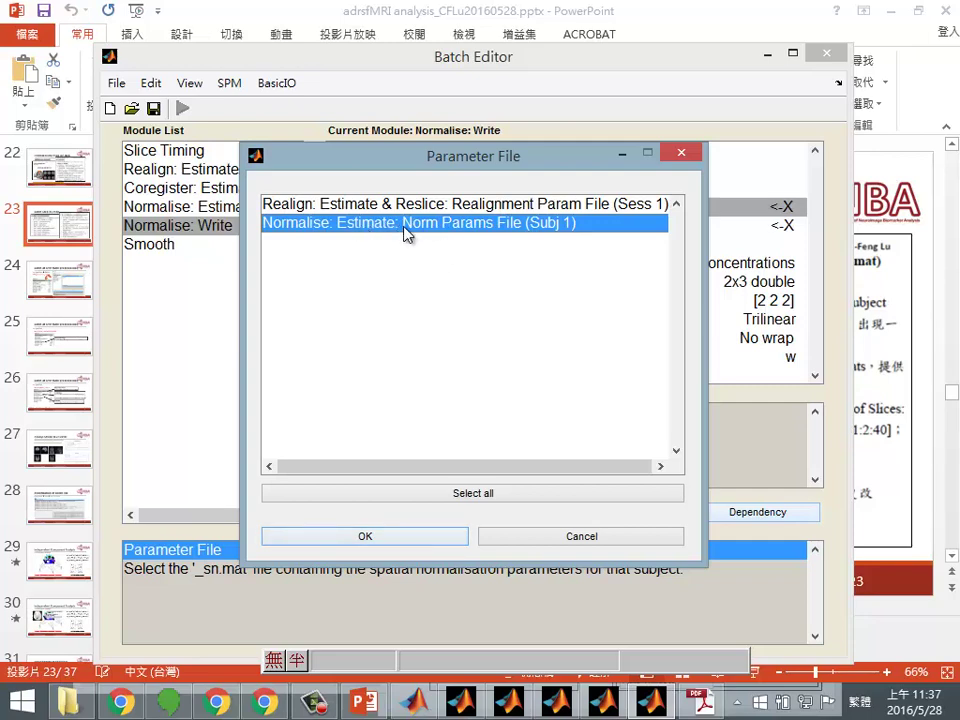
pyautogui.click(365, 536)
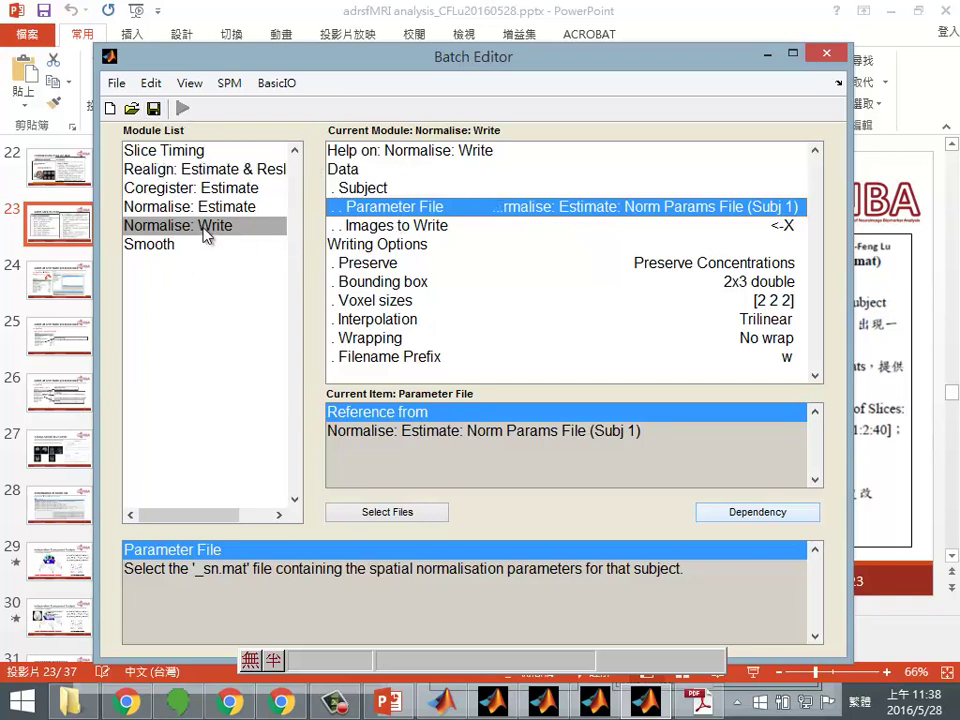
# Step: Quit the Batch Editor and discard the unsaved changes to the current batch
pyautogui.click(208, 169)
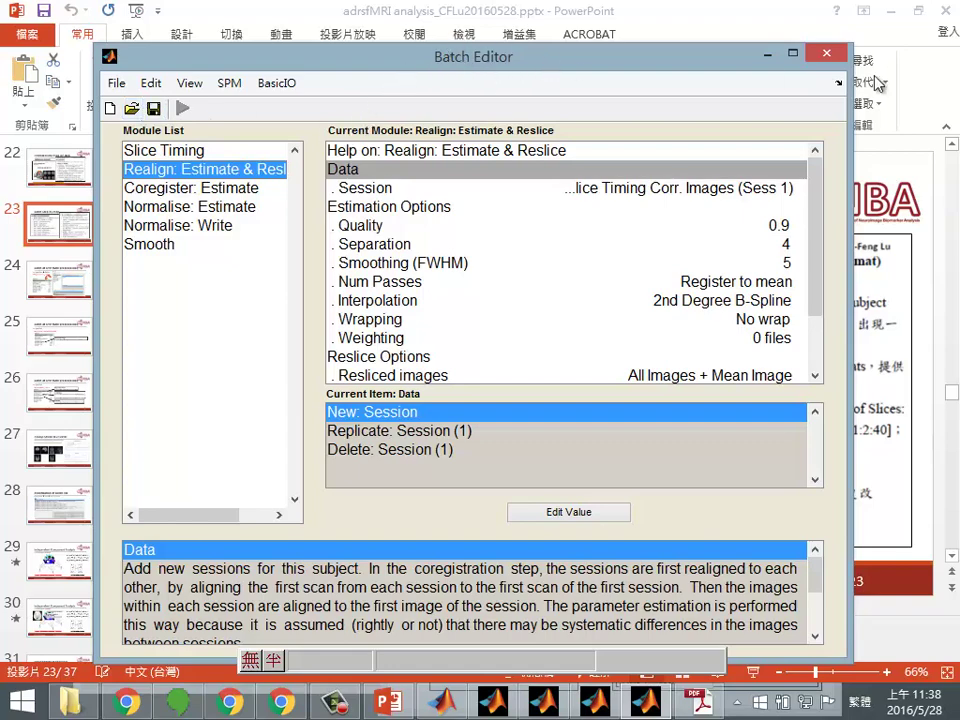
pyautogui.click(826, 53)
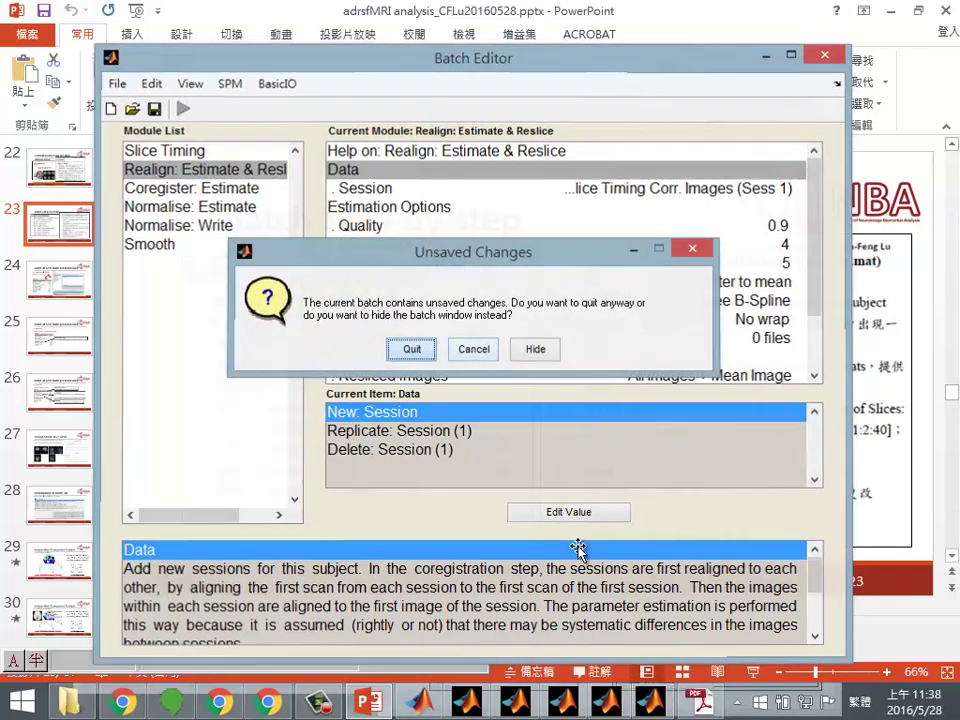
pyautogui.click(412, 348)
# Step: Reopen the Batch Editor from SPM8 and load the job file fMRI_preprocess_v2.mat from C:\2016NCKU-REST\data
pyautogui.click(565, 712)
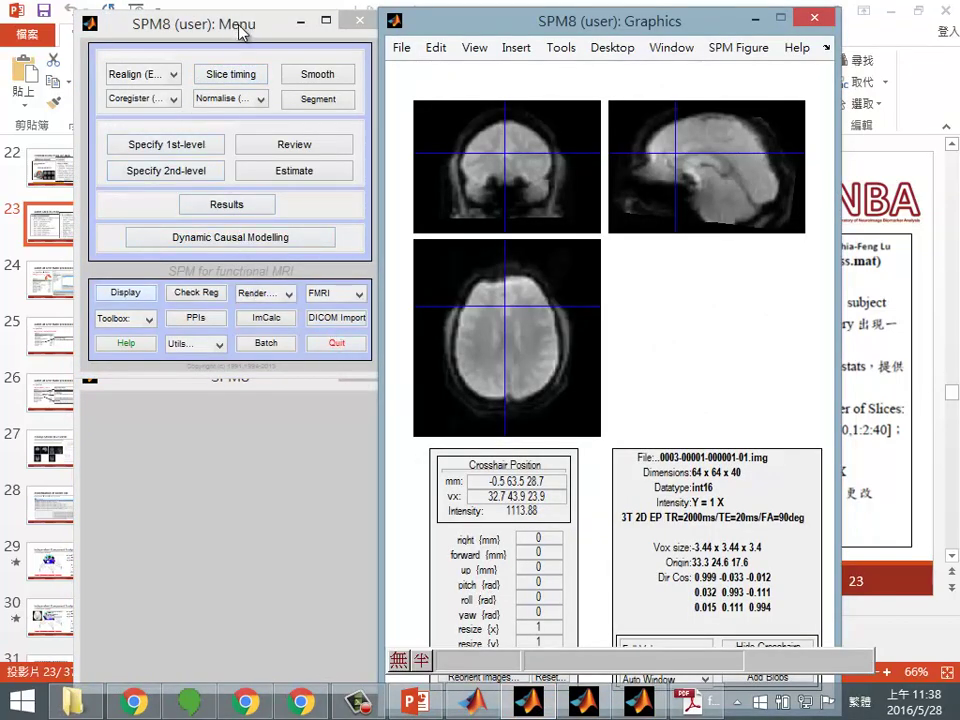
pyautogui.click(266, 352)
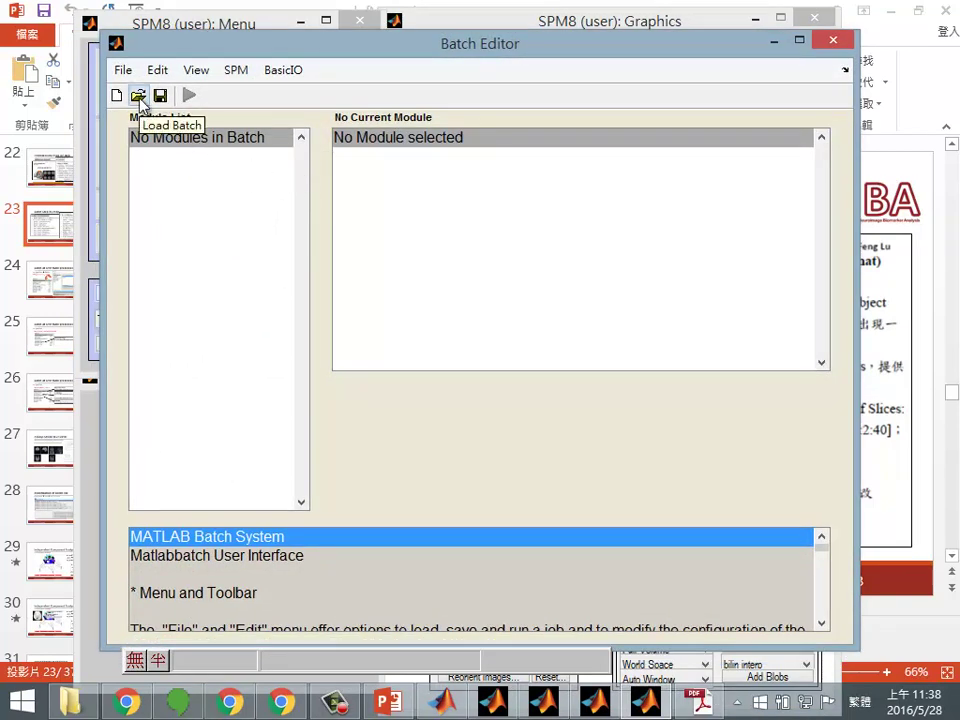
pyautogui.click(138, 95)
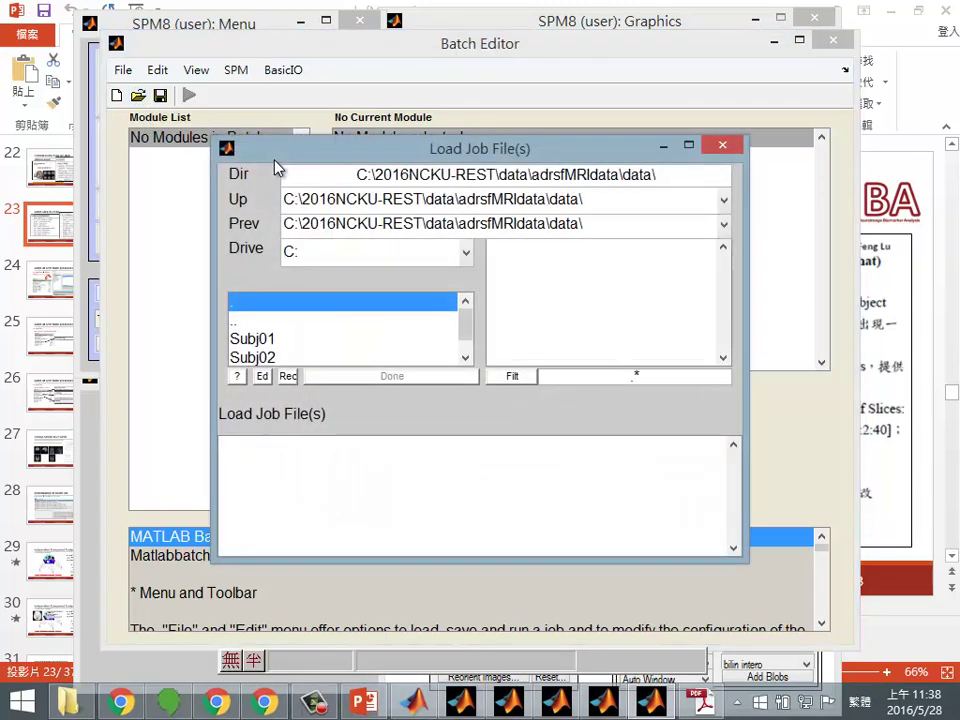
pyautogui.click(343, 324)
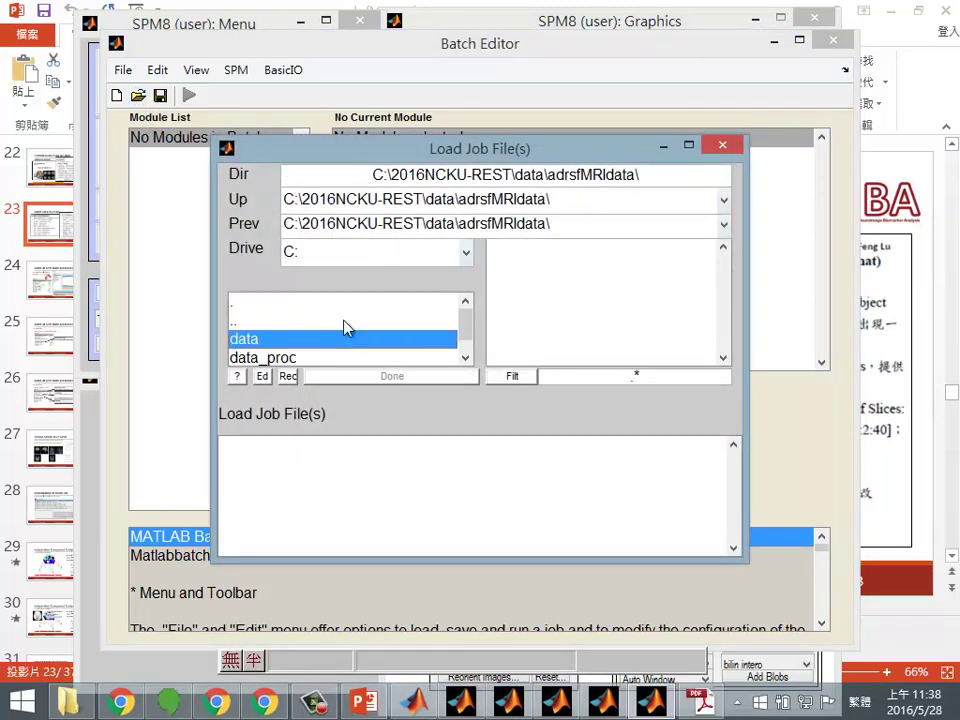
pyautogui.click(343, 324)
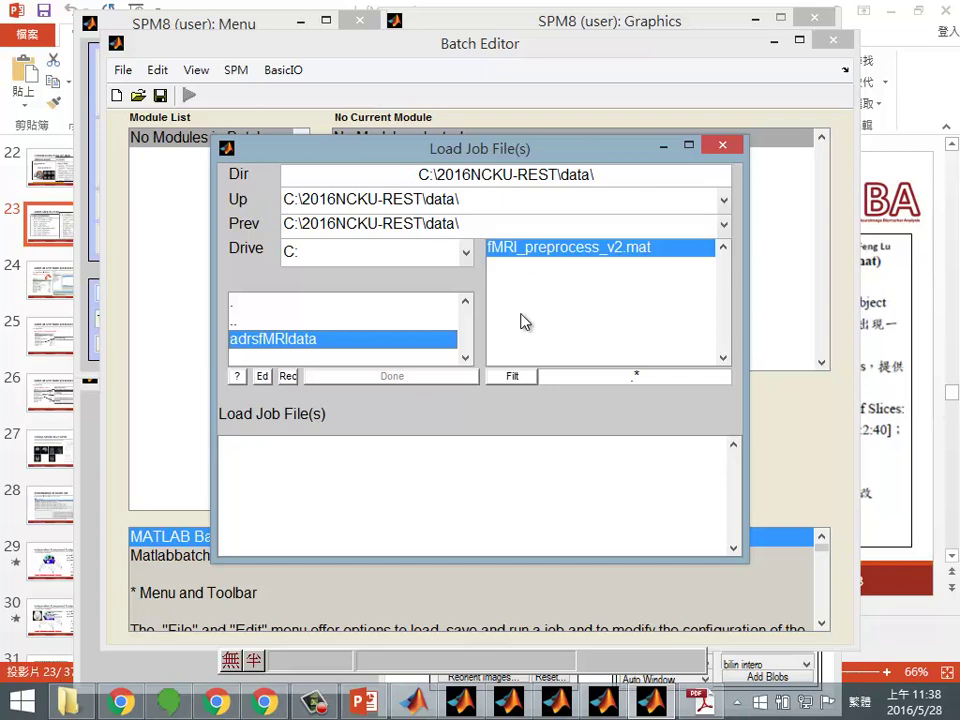
pyautogui.click(565, 262)
pyautogui.click(407, 376)
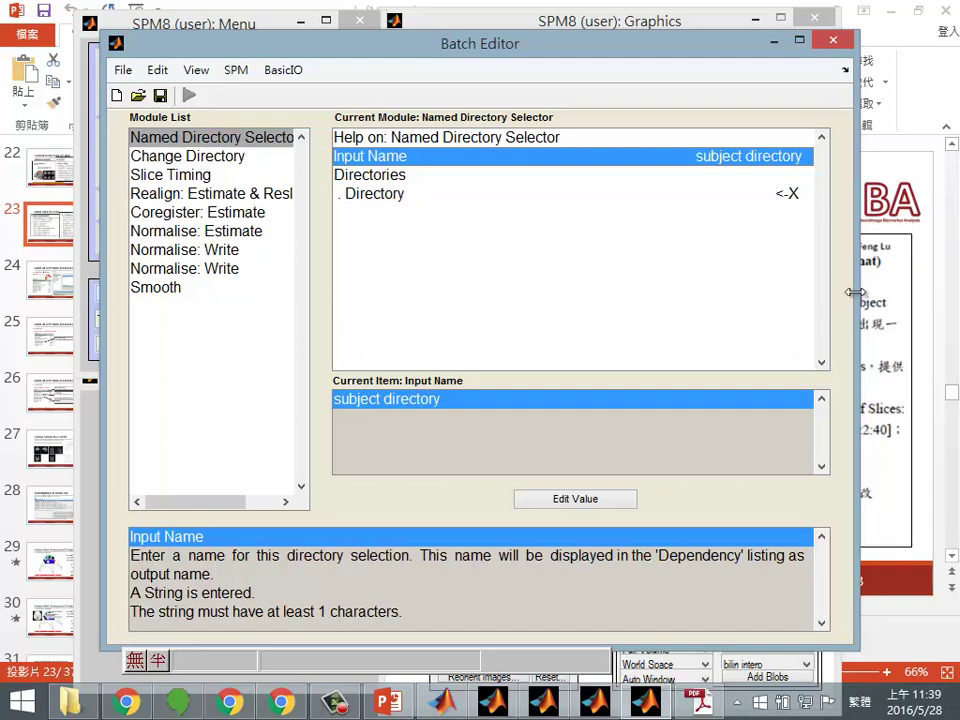
# Step: Widen the Batch Editor window and maximize it so the module list shows each module's status
pyautogui.moveTo(855, 284); pyautogui.dragTo(933, 281)
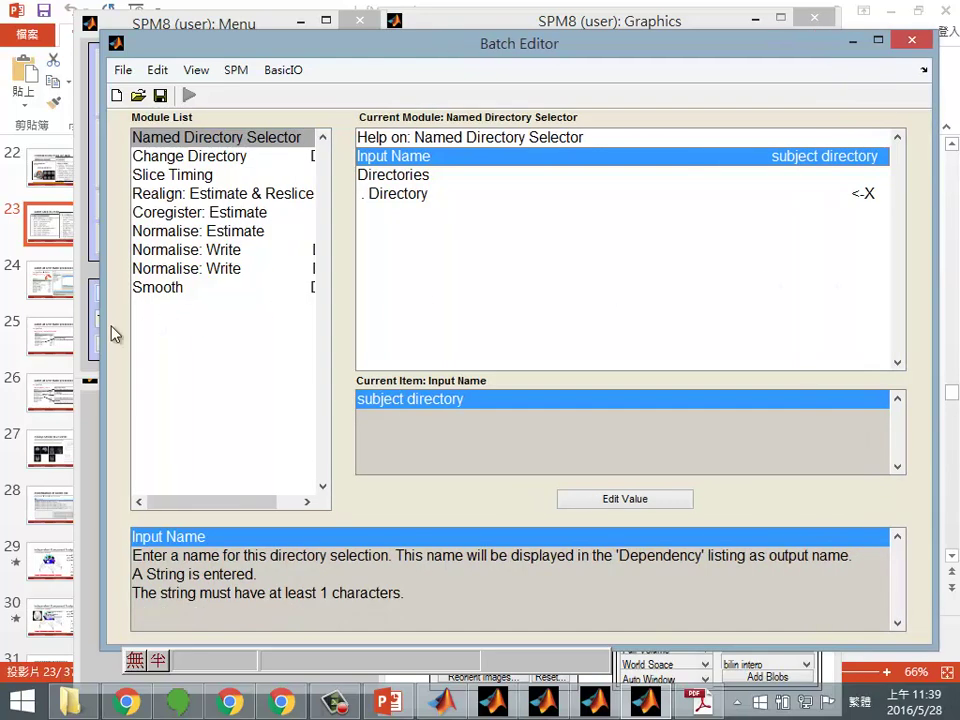
pyautogui.moveTo(111, 326); pyautogui.dragTo(11, 317)
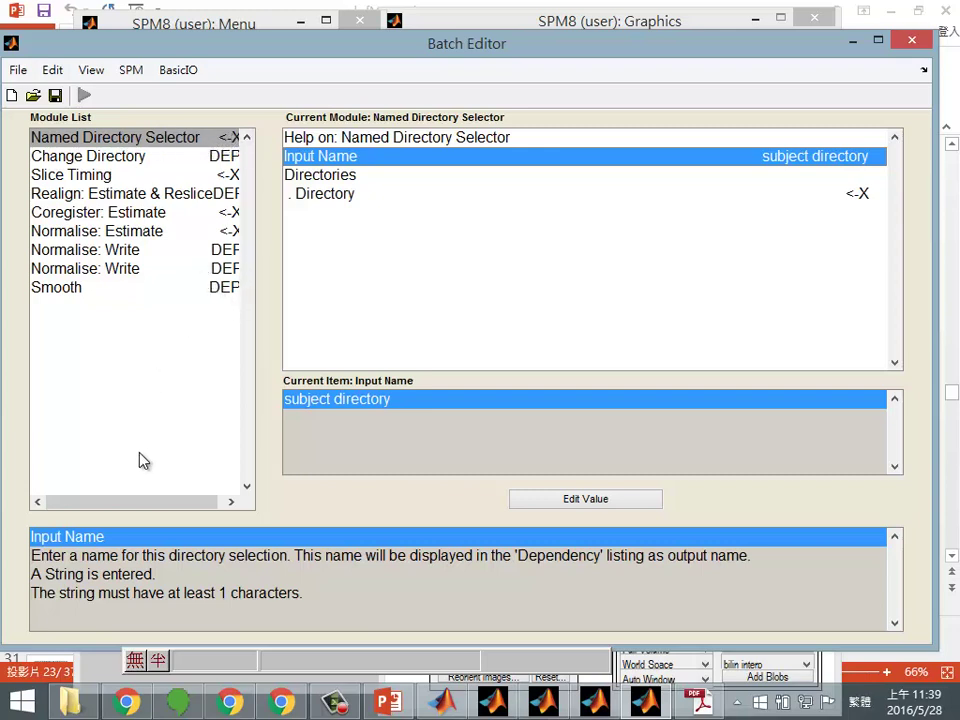
pyautogui.moveTo(141, 504); pyautogui.dragTo(176, 500)
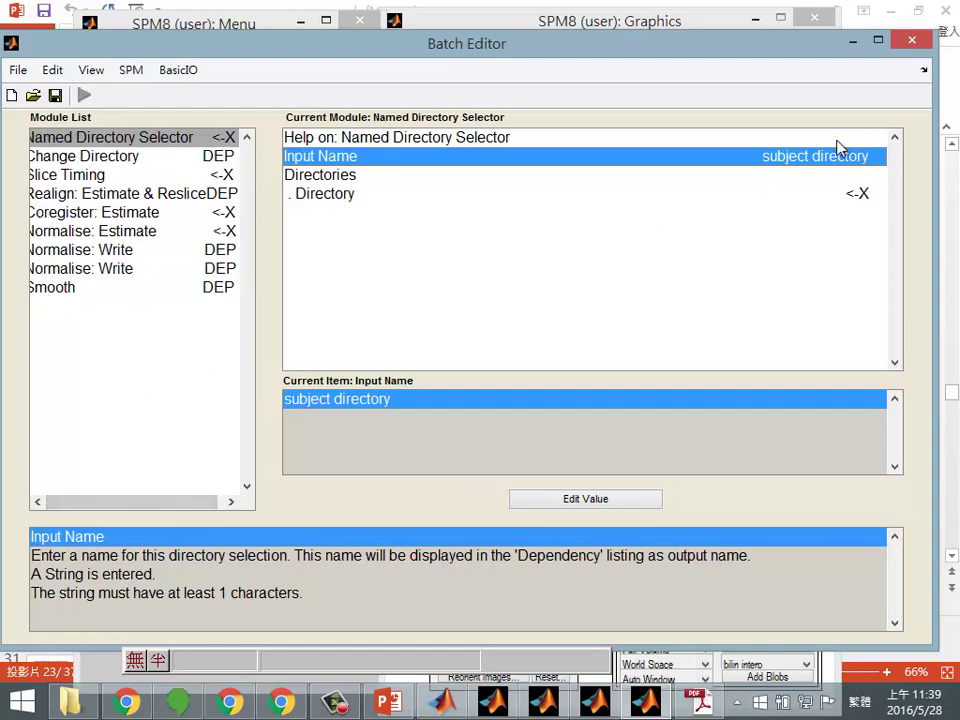
pyautogui.click(878, 40)
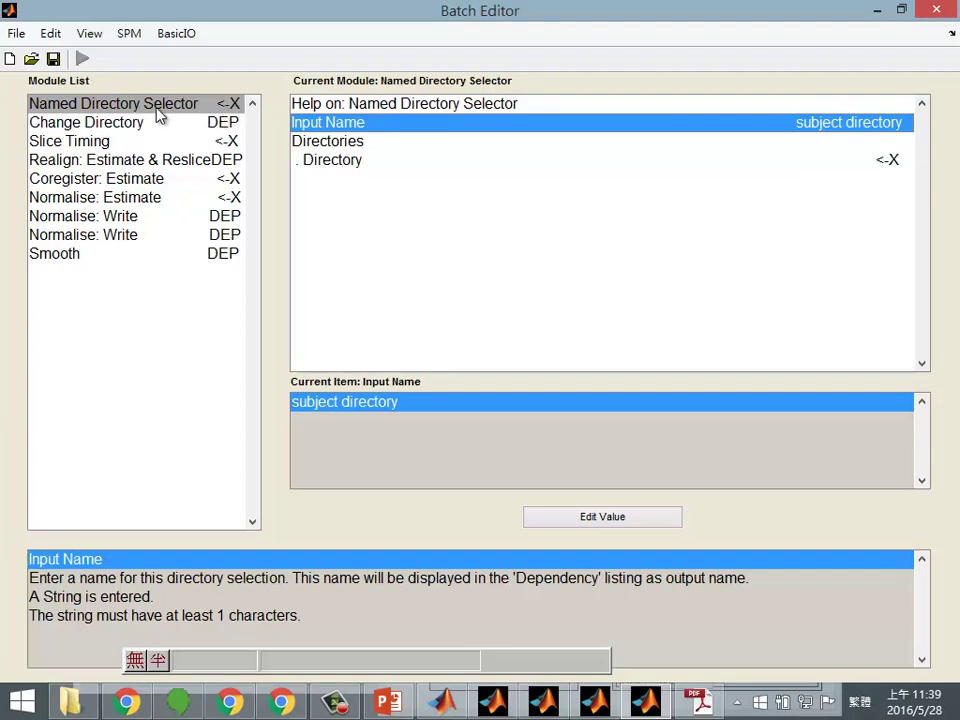
# Step: Examine the Change Directory and Named Directory Selector modules and select the latter's Directory item
pyautogui.click(70, 124)
pyautogui.click(79, 106)
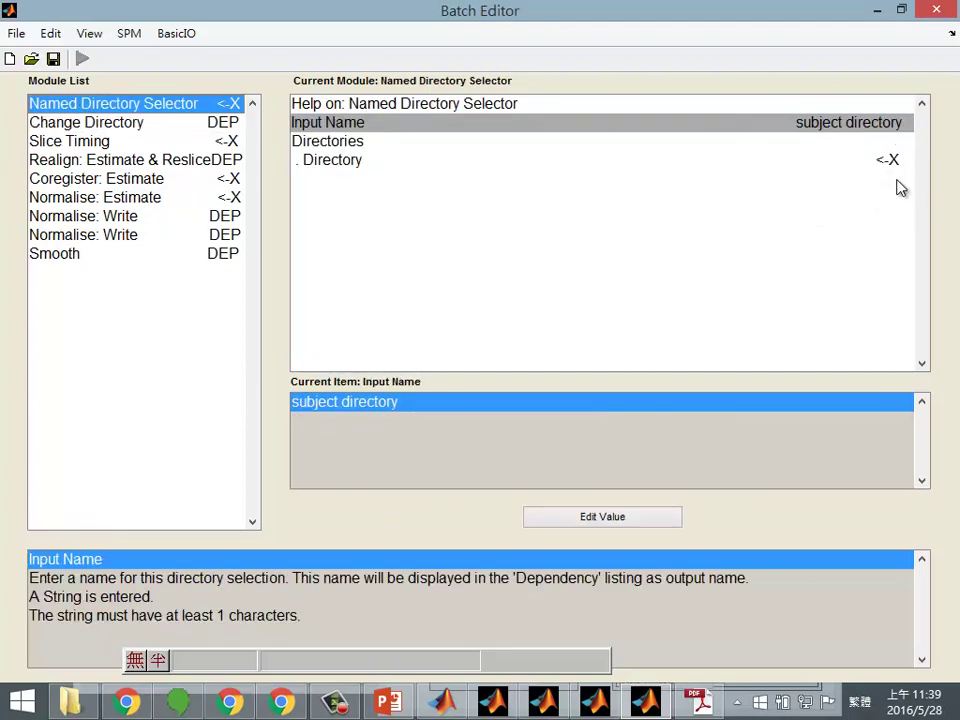
pyautogui.click(861, 163)
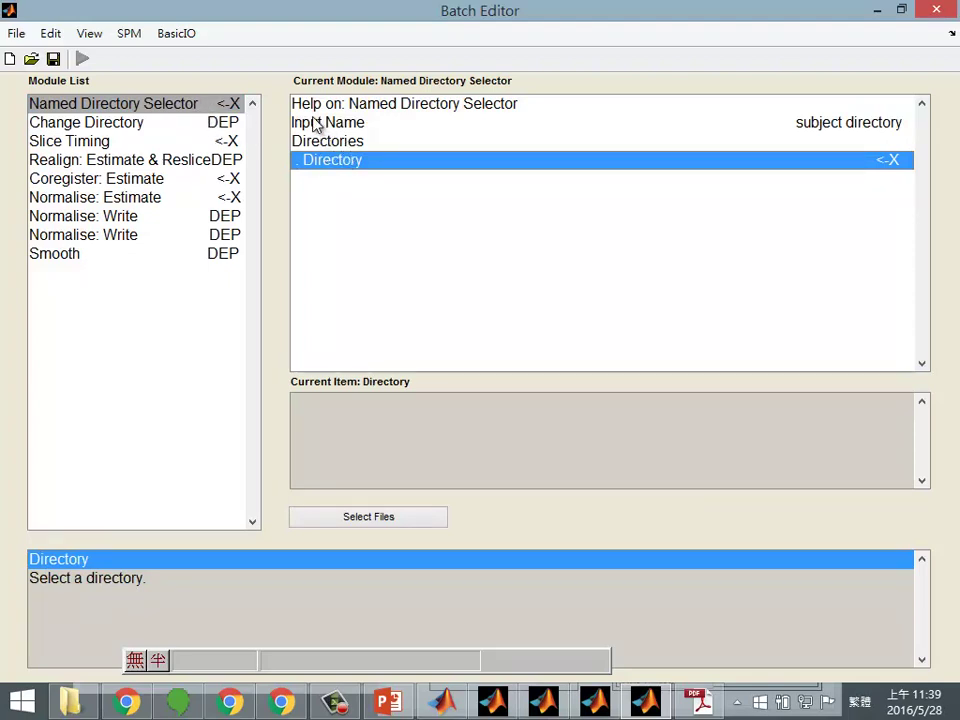
# Step: Examine the dependencies of Change Directory and the first Normalise: Write module, including its Parameter File, and return to Named Directory Selector
pyautogui.click(216, 123)
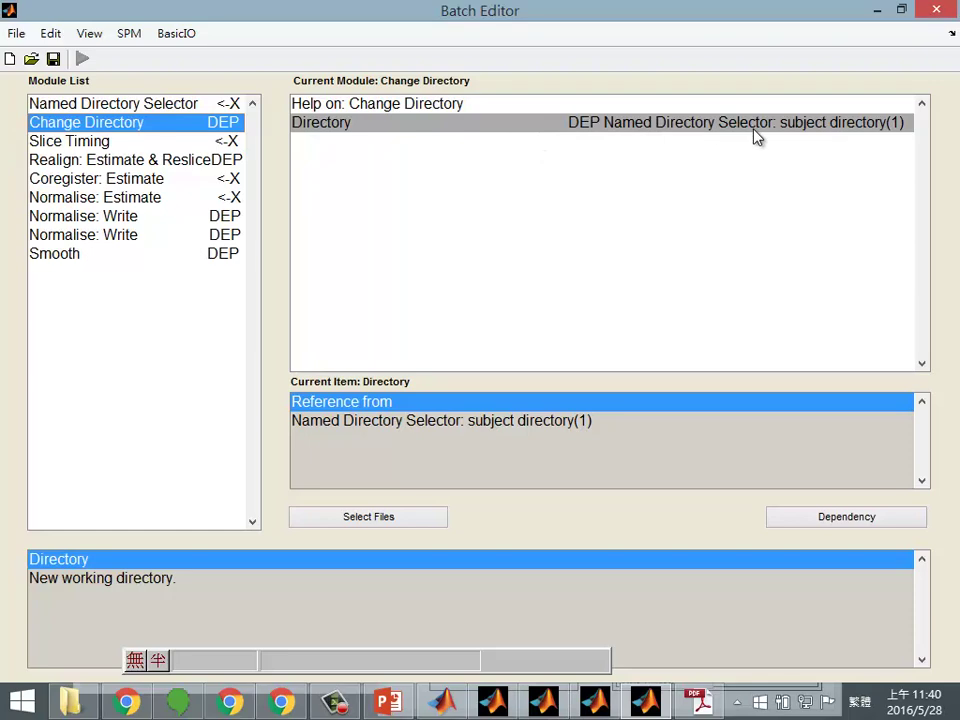
pyautogui.click(228, 216)
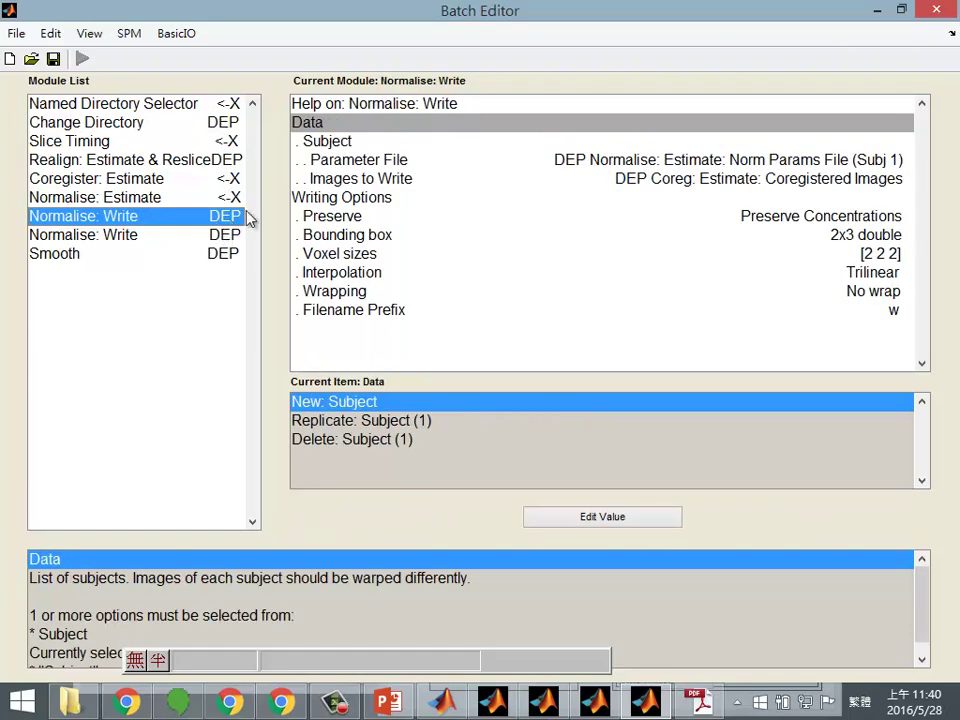
pyautogui.click(688, 178)
pyautogui.click(672, 166)
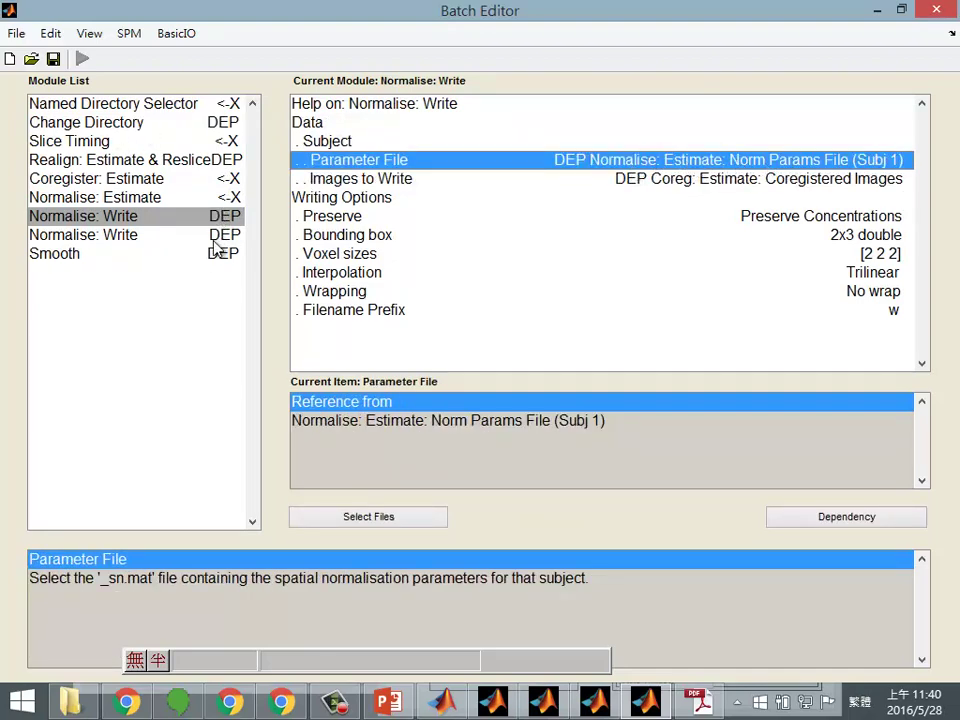
pyautogui.click(184, 108)
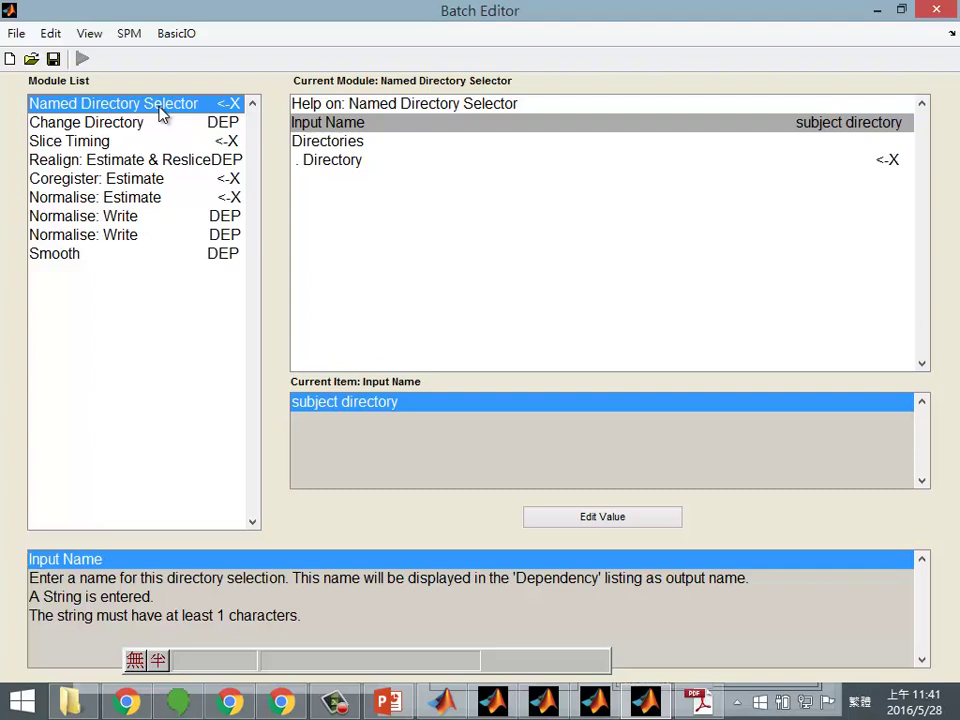
# Step: Switch to File Explorer, view the raw subject folder adrsfMRIdata\data\Subj01, and return to adrsfMRIdata
pyautogui.click(66, 703)
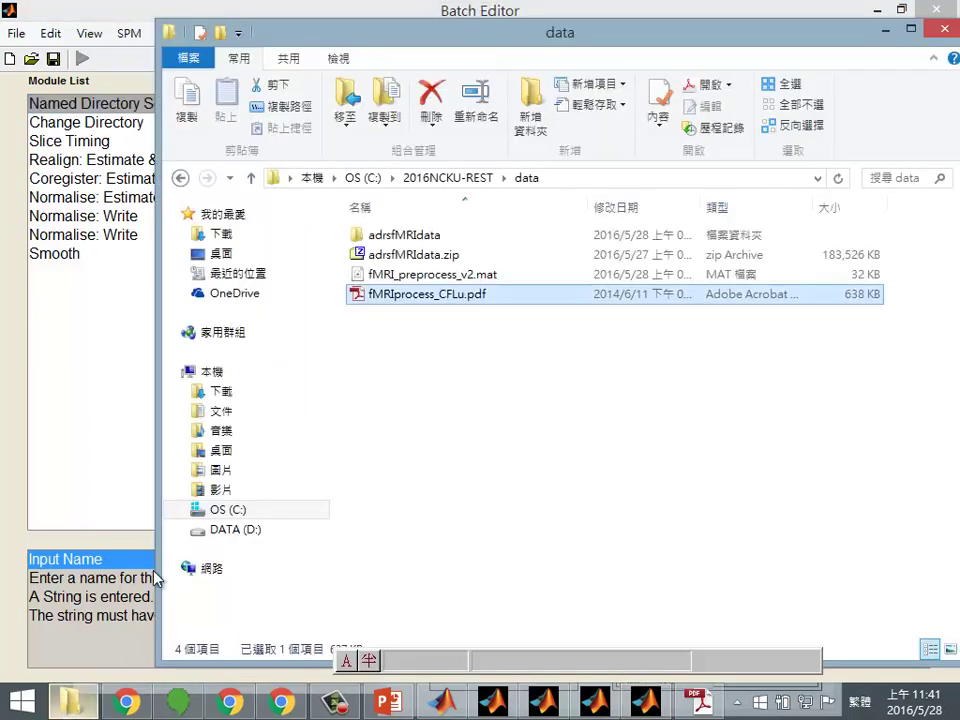
pyautogui.doubleClick(410, 233)
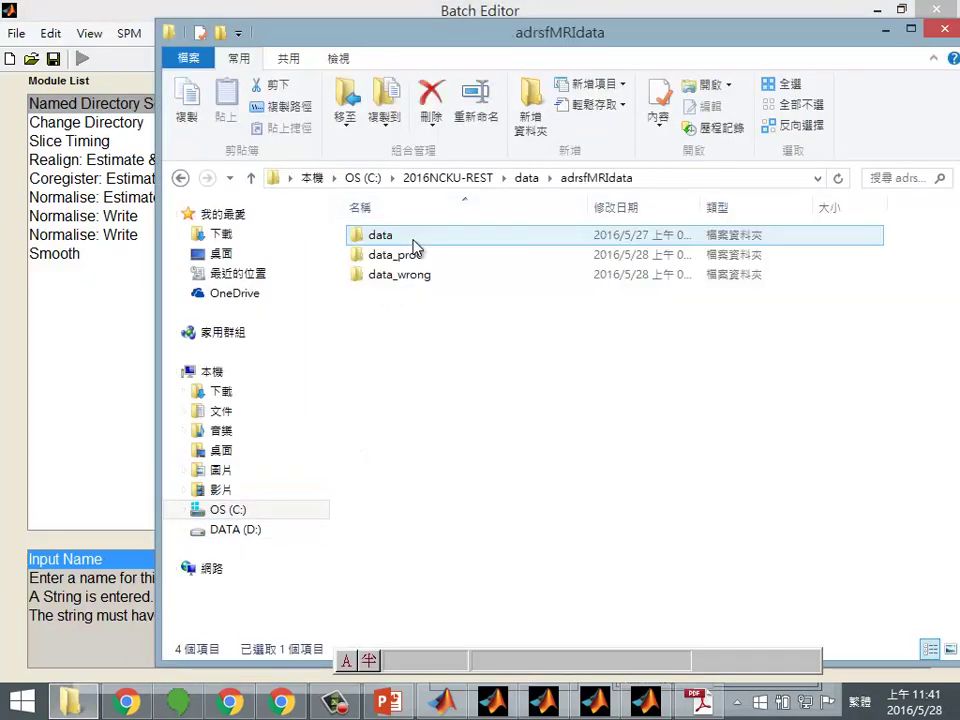
pyautogui.doubleClick(408, 238)
pyautogui.doubleClick(405, 241)
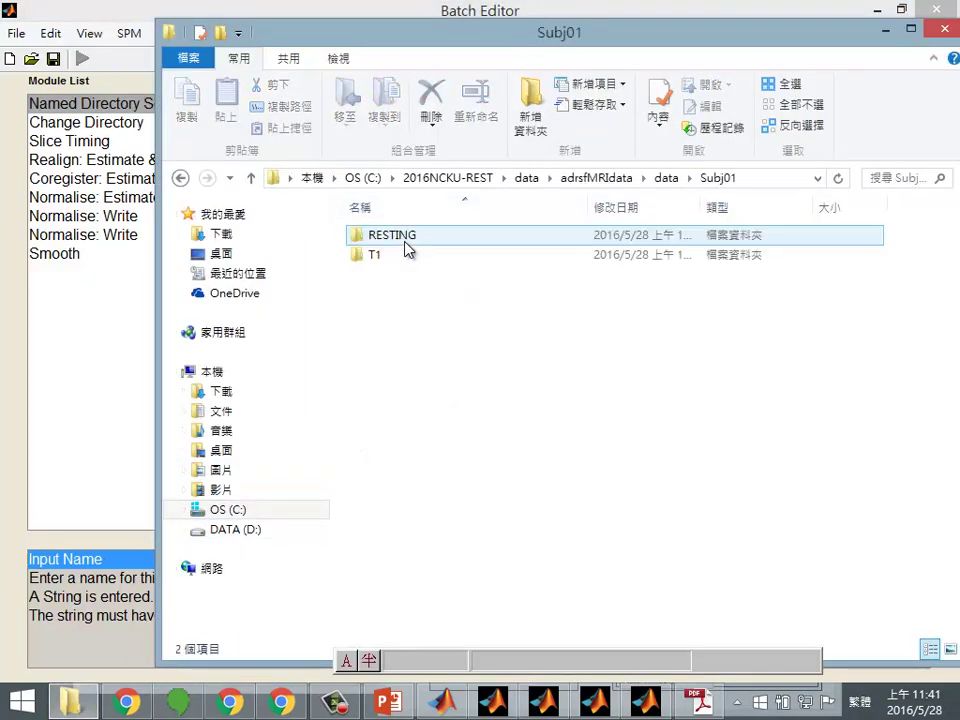
pyautogui.click(181, 178)
pyautogui.click(181, 178)
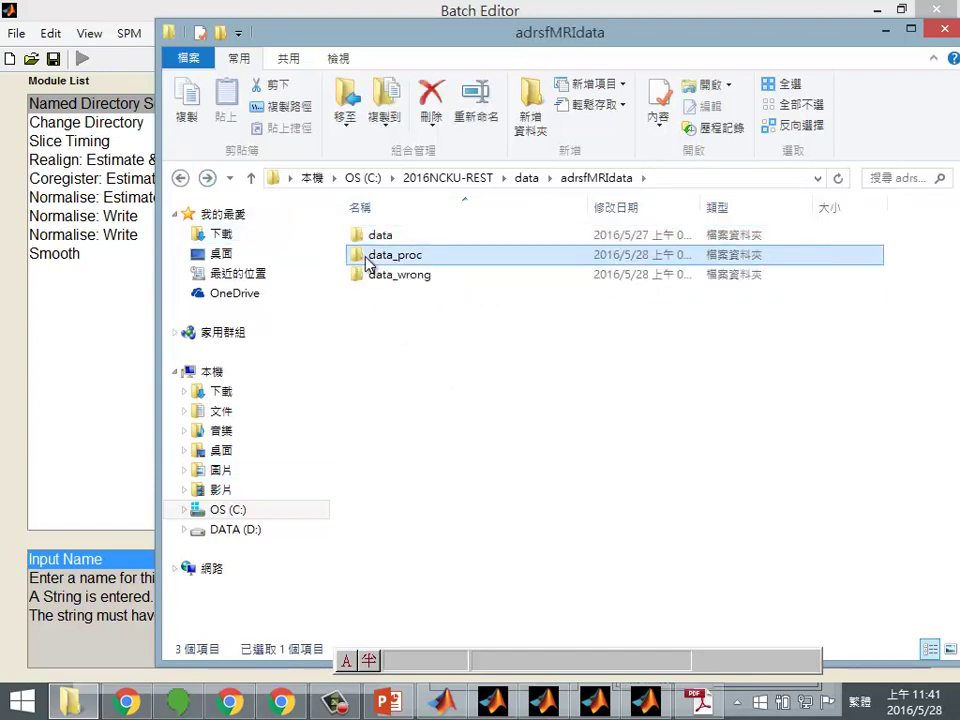
# Step: Open the report spm_2016May28.pdf from the processed subject folder data_proc\Subj01
pyautogui.doubleClick(362, 254)
pyautogui.doubleClick(395, 240)
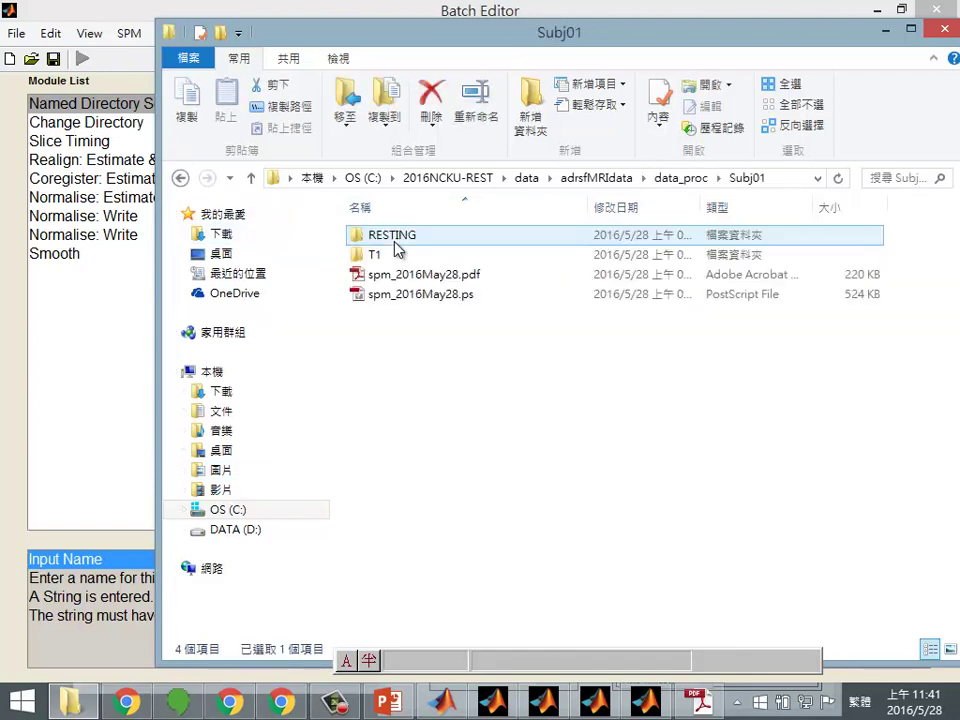
pyautogui.click(423, 300)
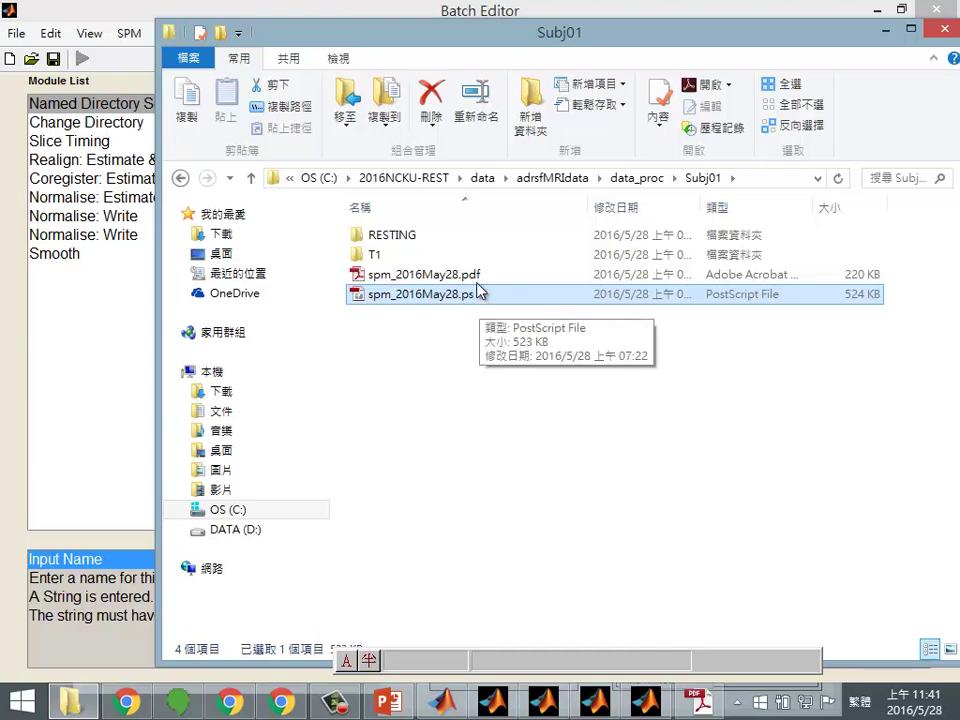
pyautogui.click(477, 279)
pyautogui.doubleClick(477, 280)
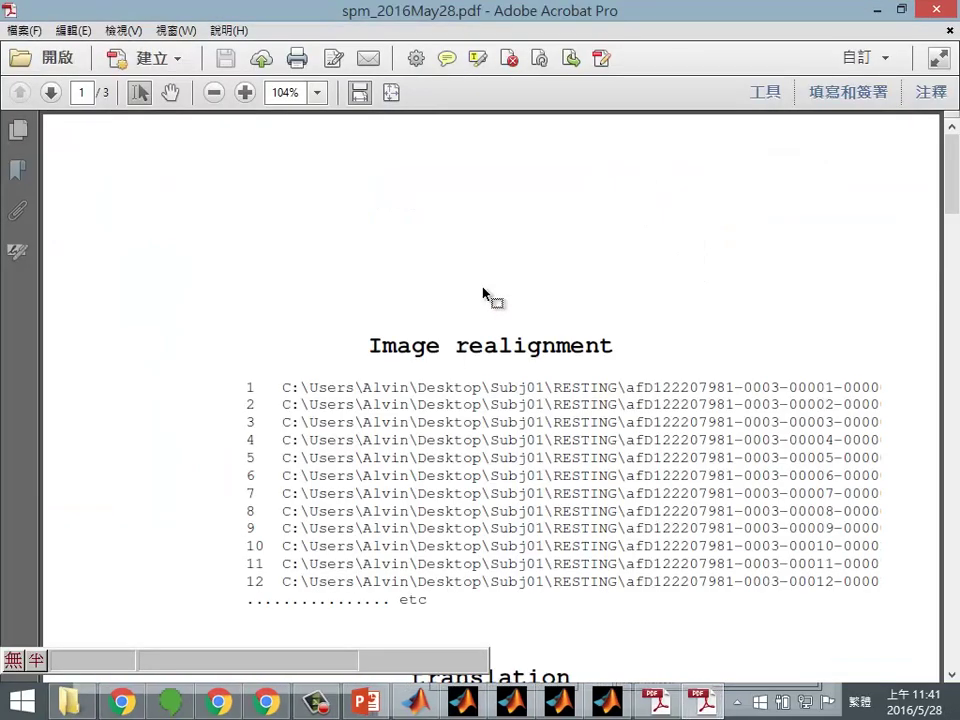
# Step: Show the report at 100% zoom and review the image realignment file list and the translation and rotation plots
pyautogui.click(391, 93)
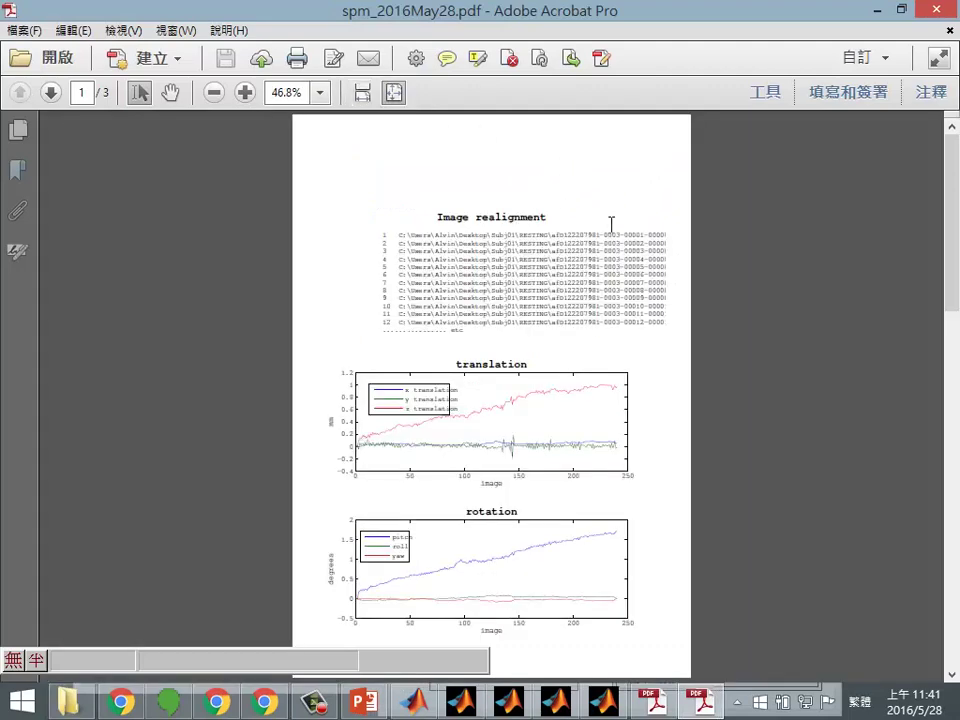
pyautogui.hotkey('ctrl', '1')
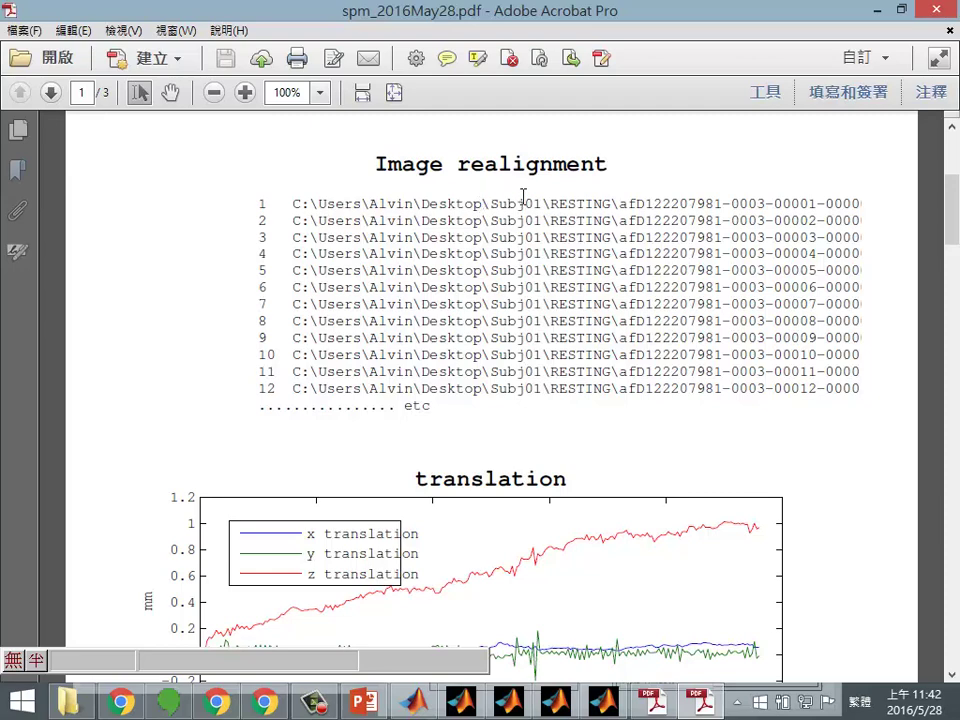
pyautogui.scroll(-3, 536, 253)
pyautogui.scroll(-5, 536, 253)
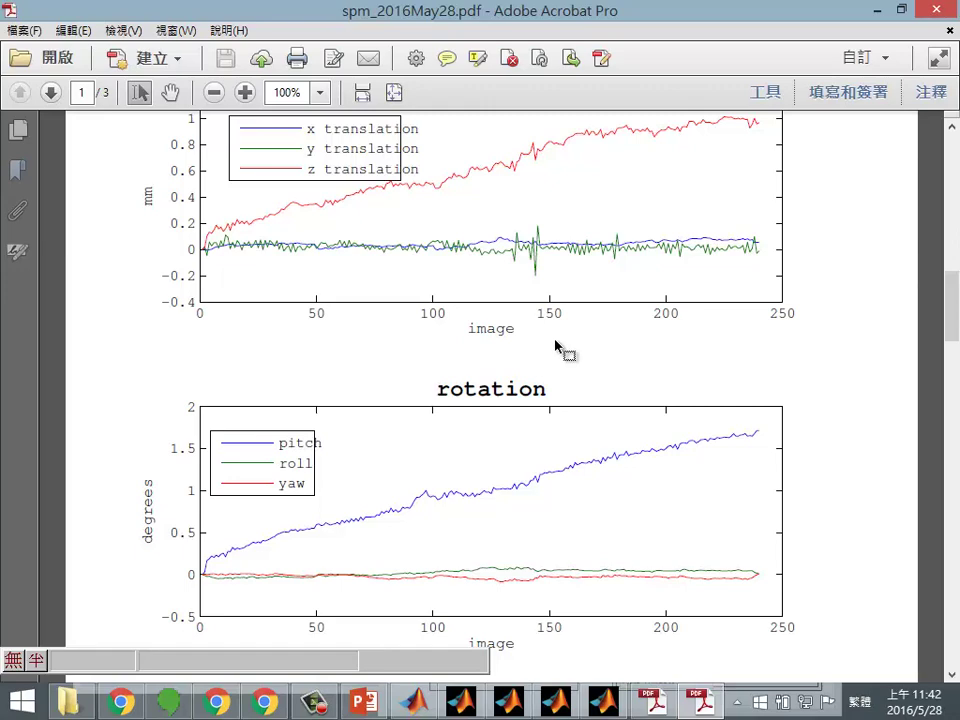
pyautogui.scroll(-8, 565, 350)
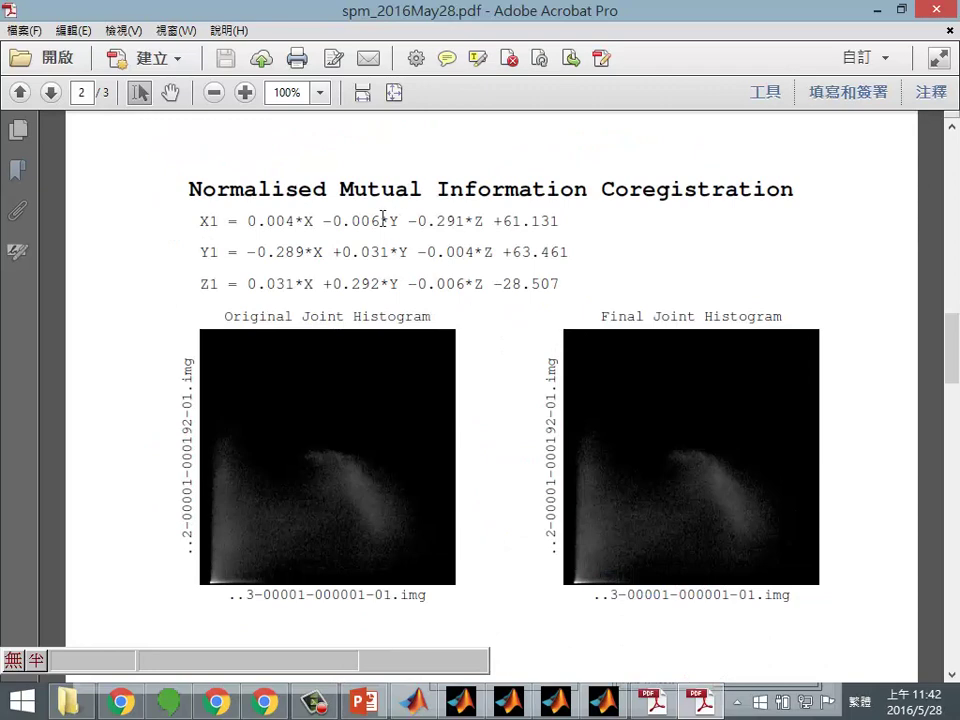
# Step: Examine the Normalised Mutual Information Coregistration page, including its joint histograms and the functional and structural brain views
pyautogui.moveTo(195, 189); pyautogui.dragTo(818, 197)
pyautogui.click(634, 198)
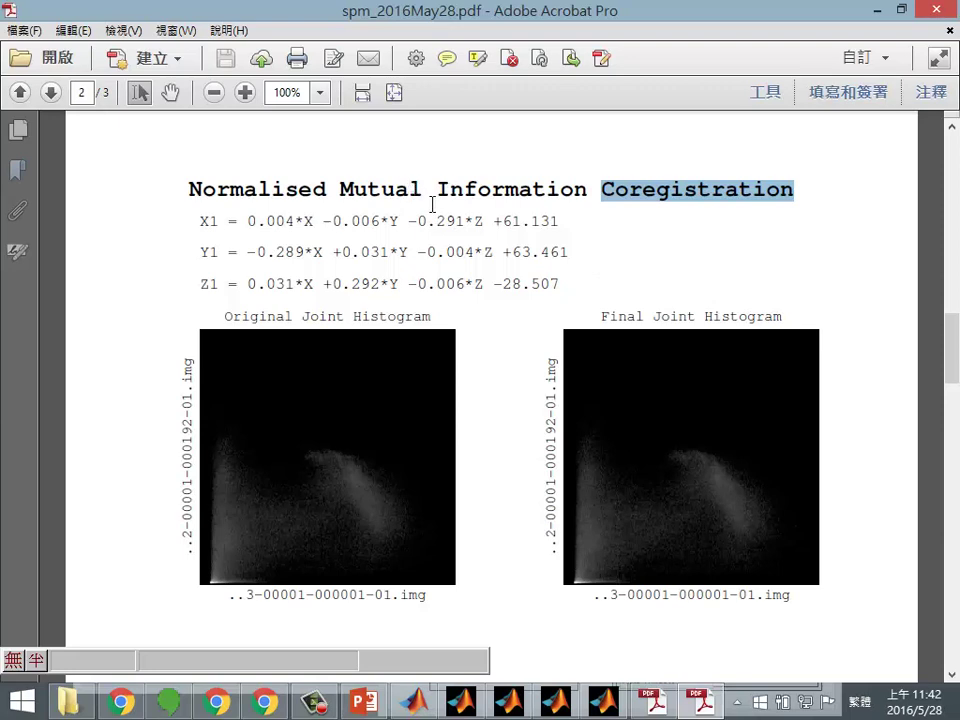
pyautogui.scroll(-3, 432, 204)
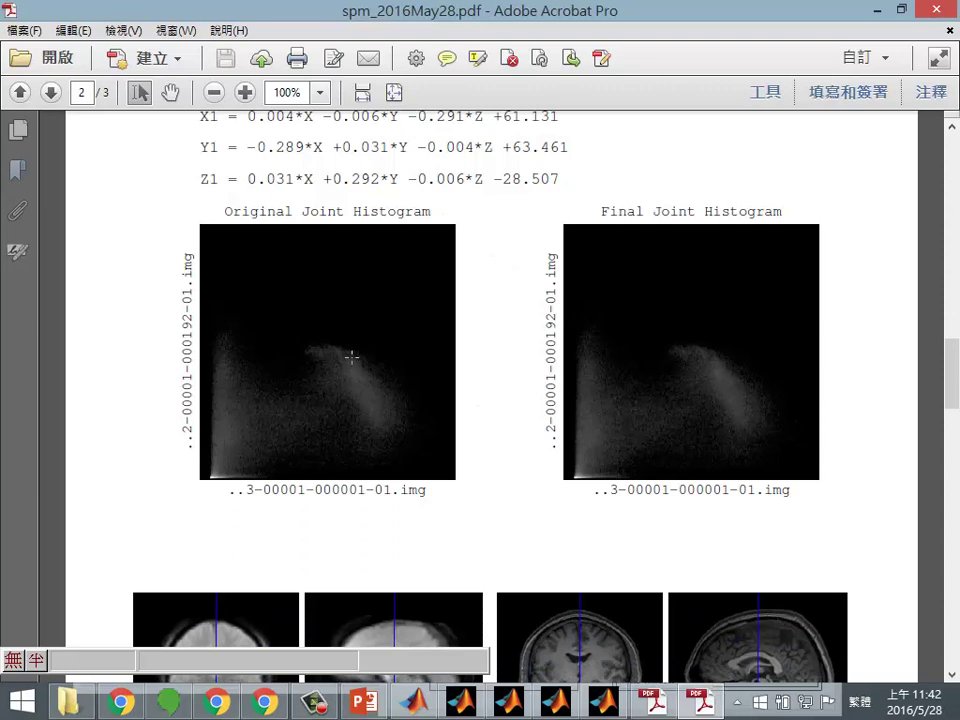
pyautogui.scroll(-5, 600, 358)
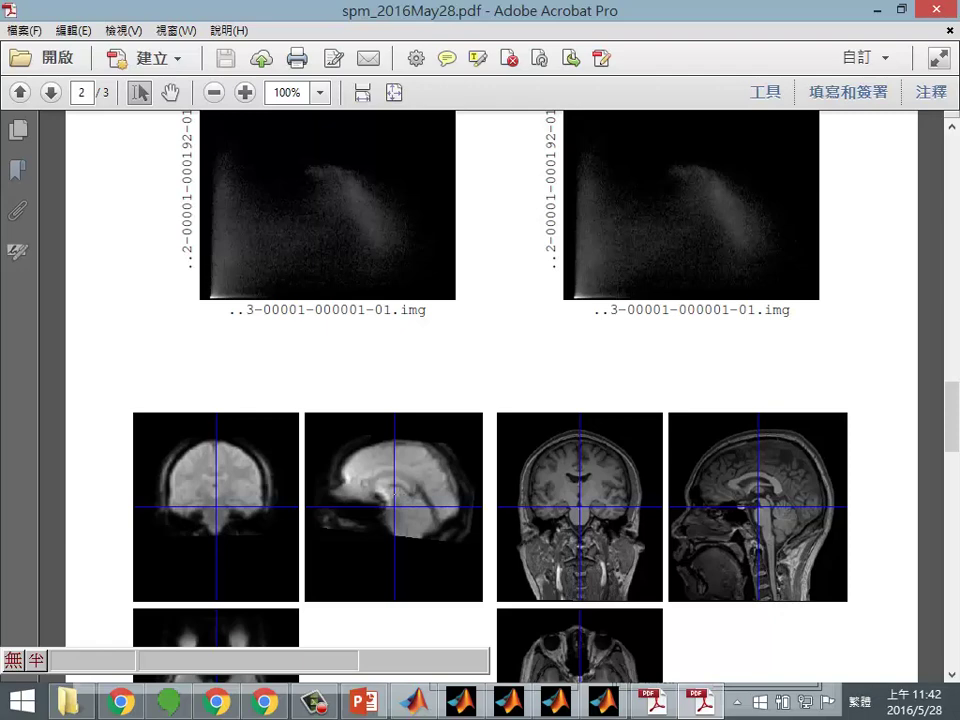
pyautogui.click(407, 469)
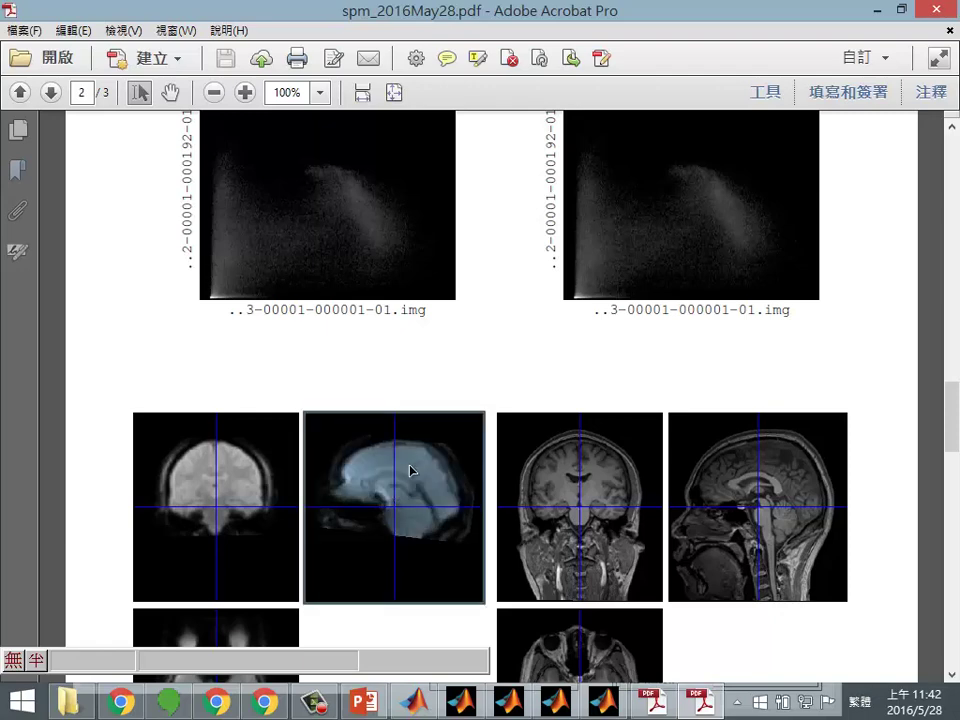
pyautogui.click(525, 372)
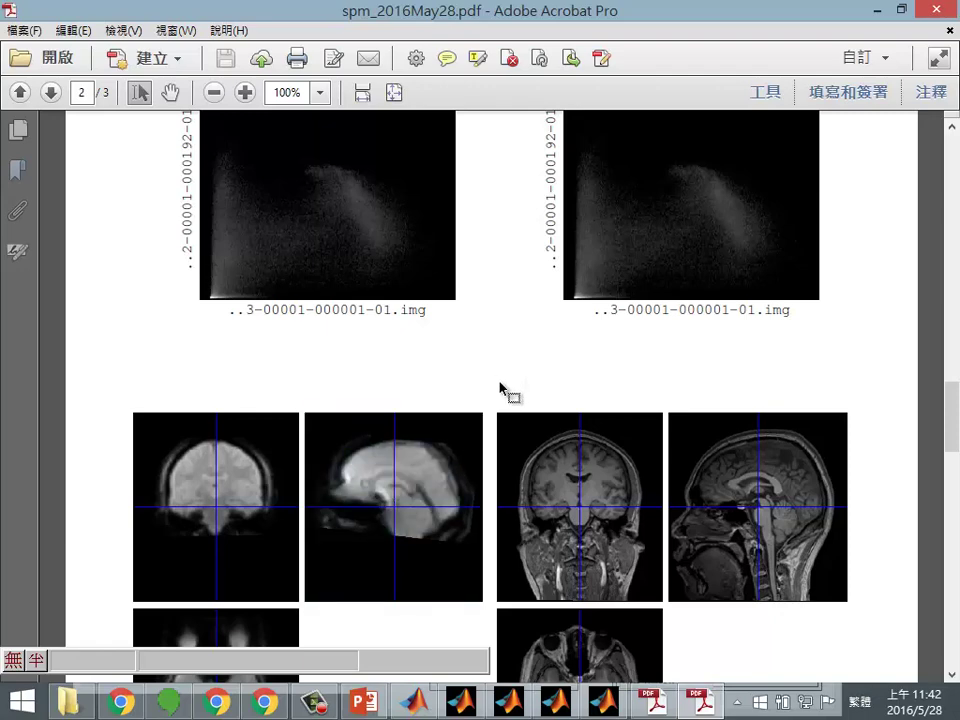
pyautogui.scroll(-2, 521, 390)
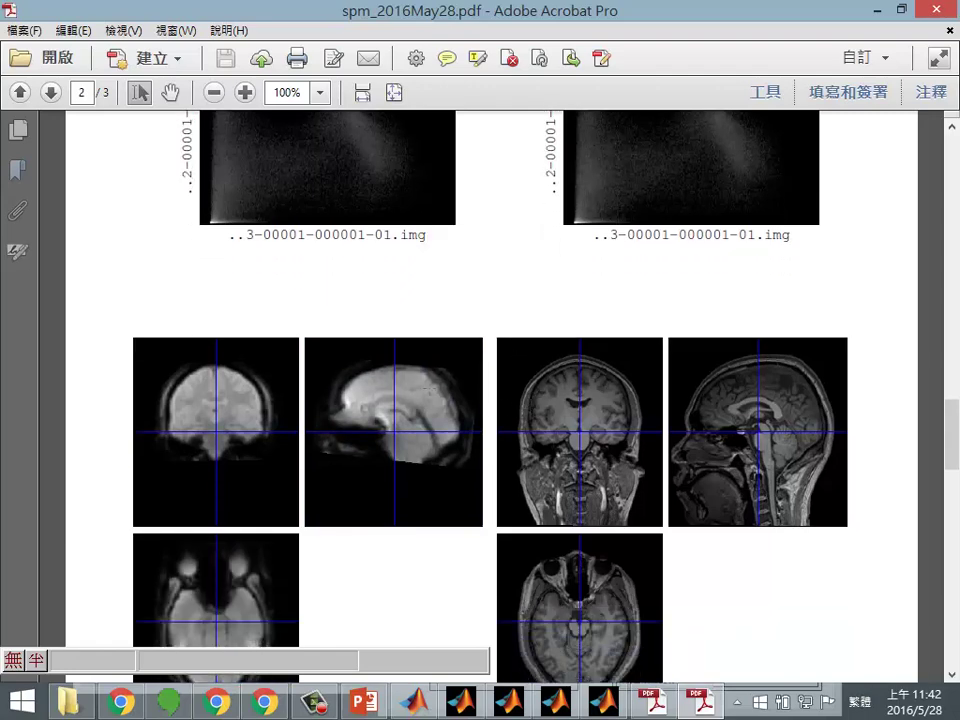
# Step: Review the Spatial Normalisation page, comparing the template brain views with the normalised T1 image
pyautogui.scroll(-10, 486, 411)
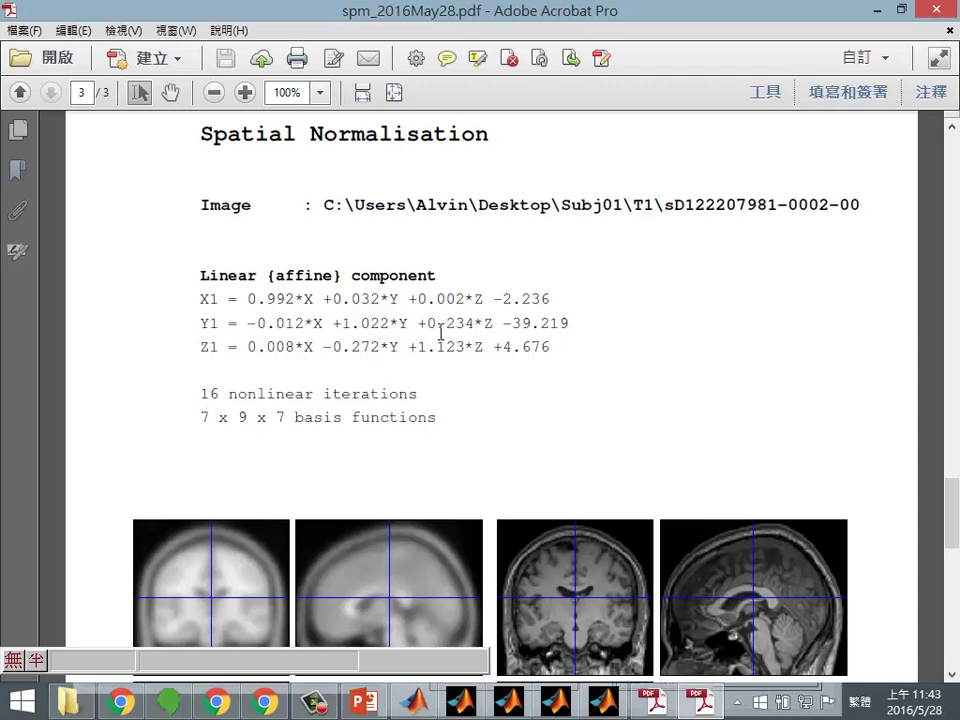
pyautogui.scroll(-3, 493, 326)
pyautogui.scroll(-1, 570, 338)
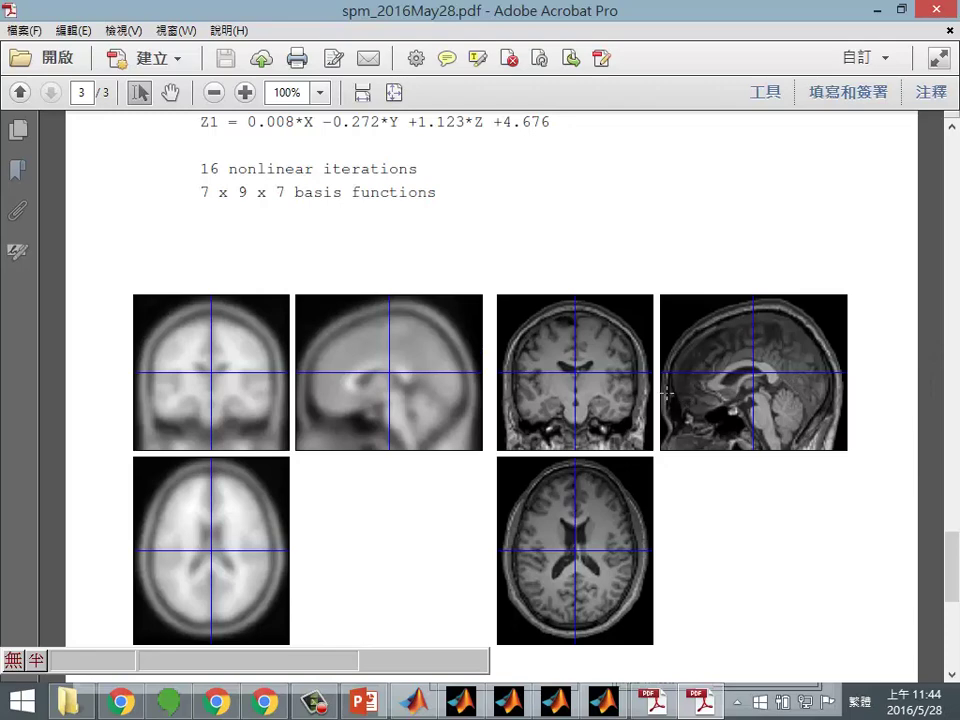
pyautogui.scroll(-1, 500, 300)
pyautogui.scroll(-5, 656, 401)
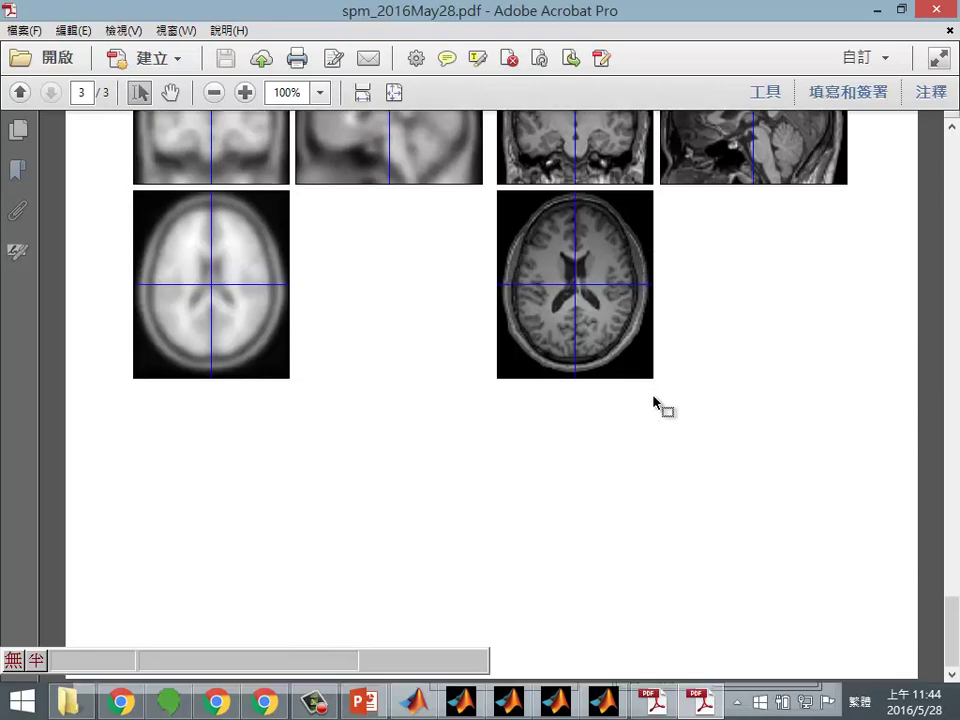
# Step: Revisit the coregistration histograms and brain views, and skim the report from its first page through to the spatial normalisation results
pyautogui.scroll(6, 656, 401)
pyautogui.scroll(3, 797, 276)
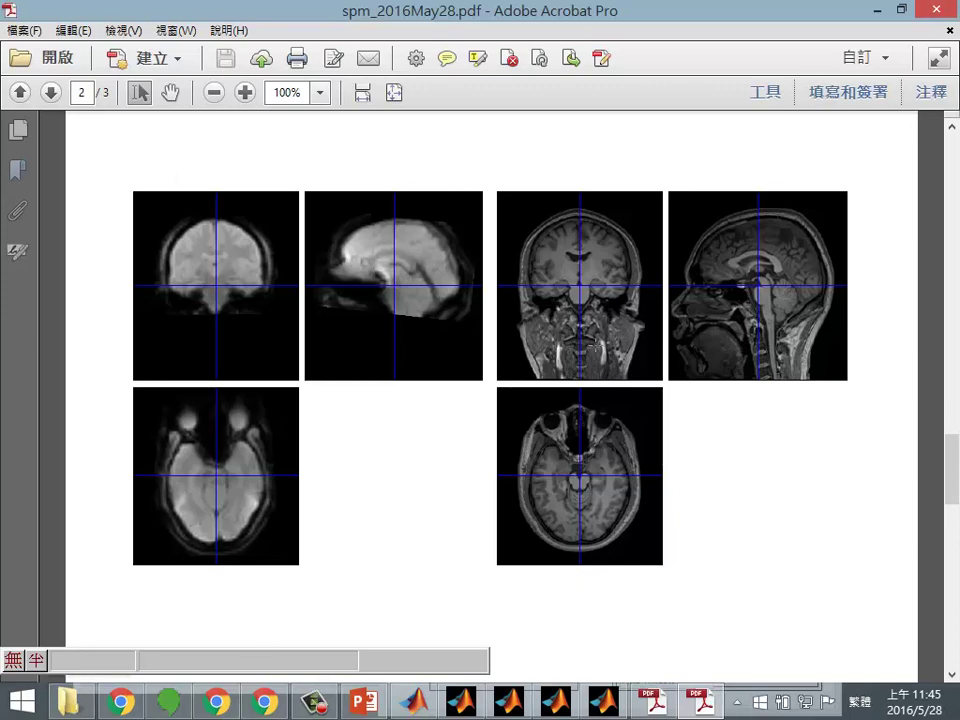
pyautogui.scroll(6, 660, 330)
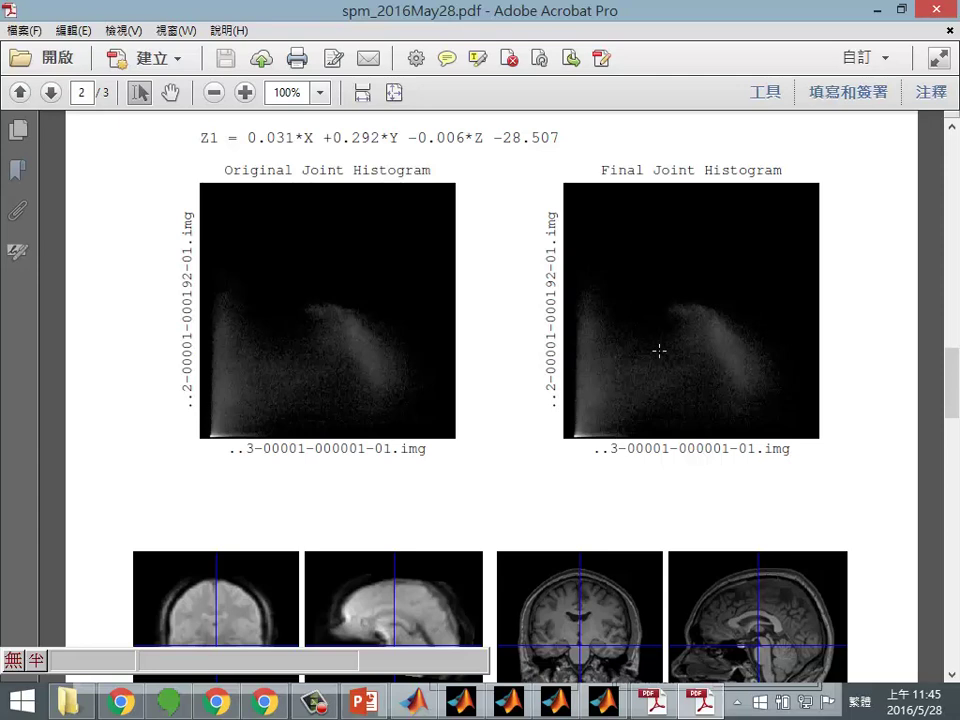
pyautogui.scroll(-4, 660, 330)
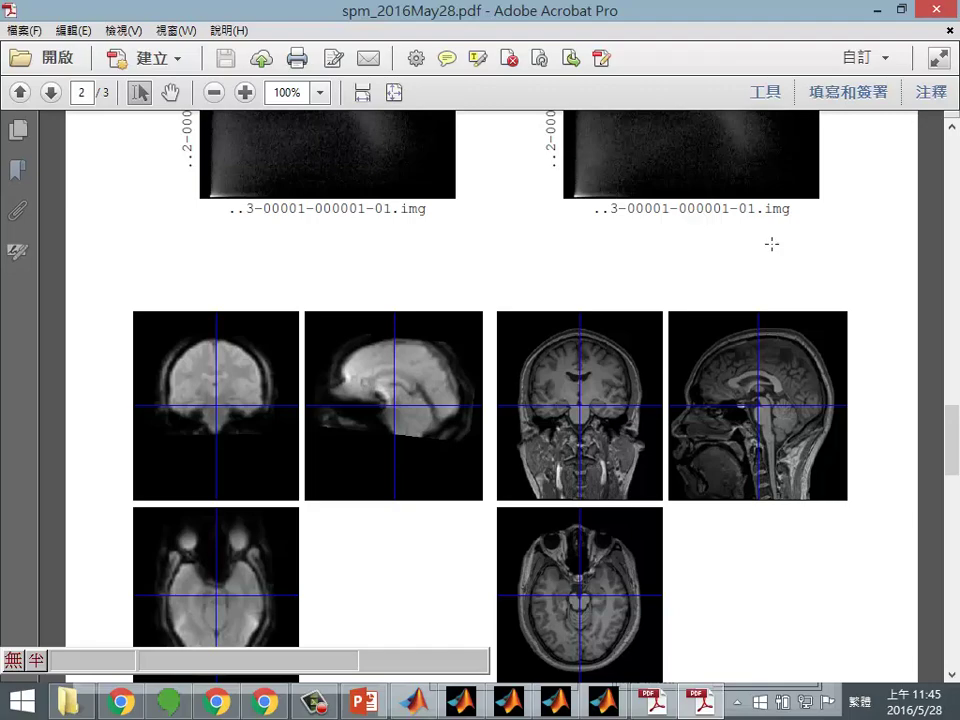
pyautogui.moveTo(952, 440); pyautogui.dragTo(955, 140)
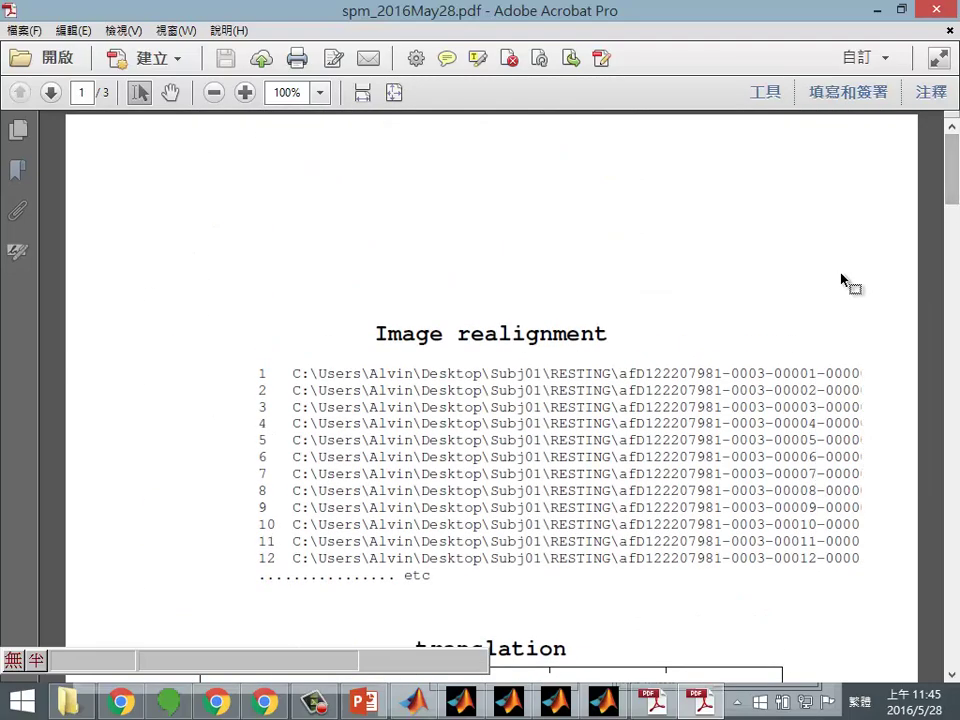
pyautogui.scroll(-10, 850, 270)
pyautogui.scroll(-15, 943, 381)
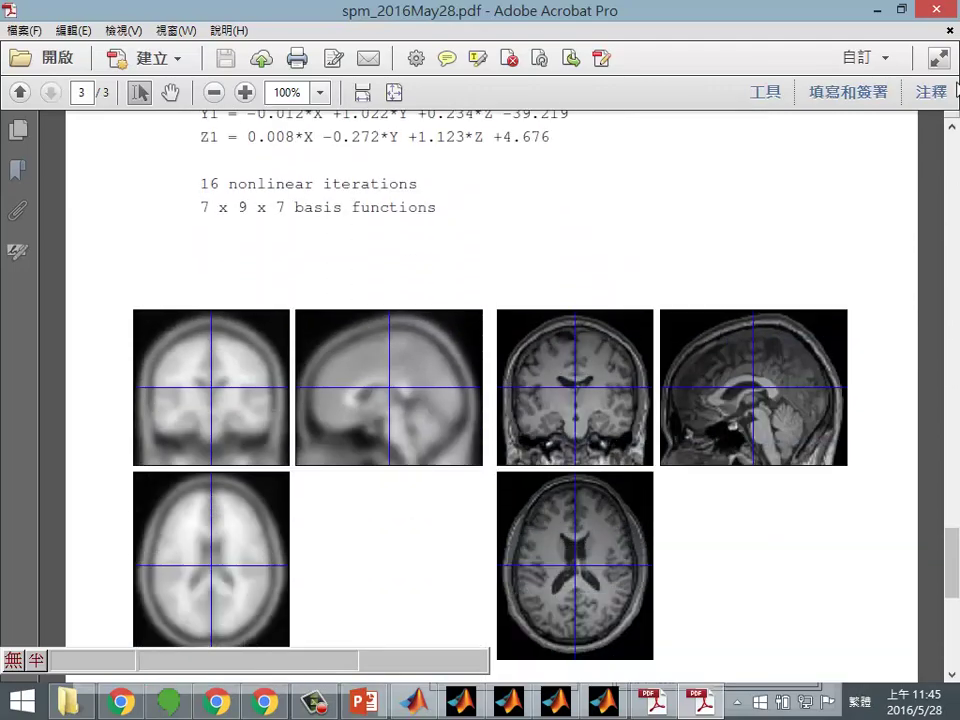
# Step: Close the PDF report, return to the Batch Editor and restore its maximized window to a smaller floating size
pyautogui.click(936, 10)
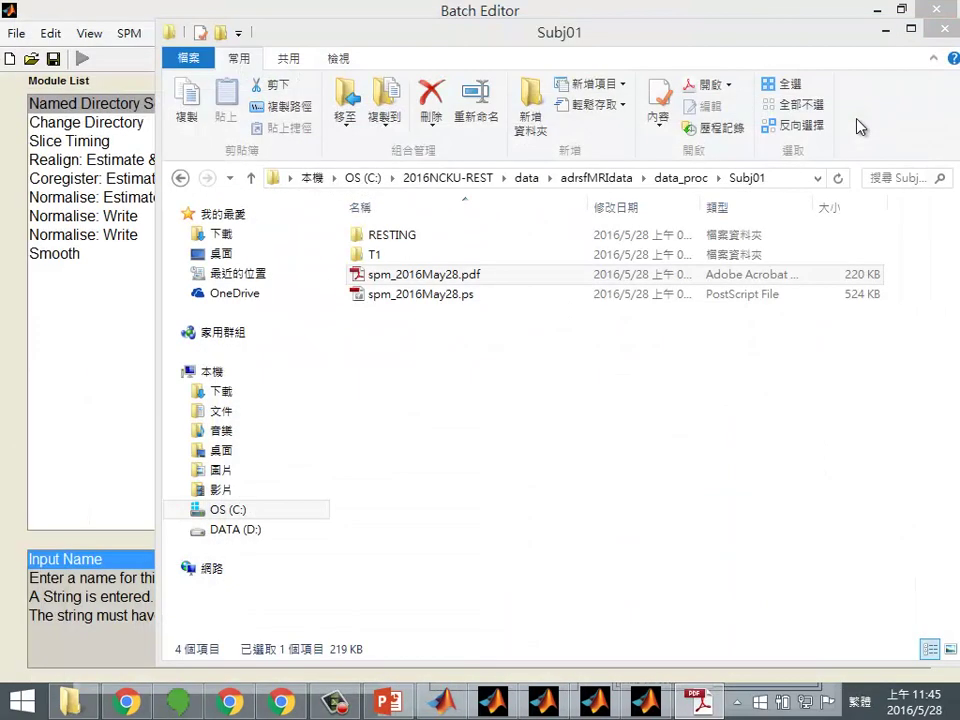
pyautogui.click(415, 270)
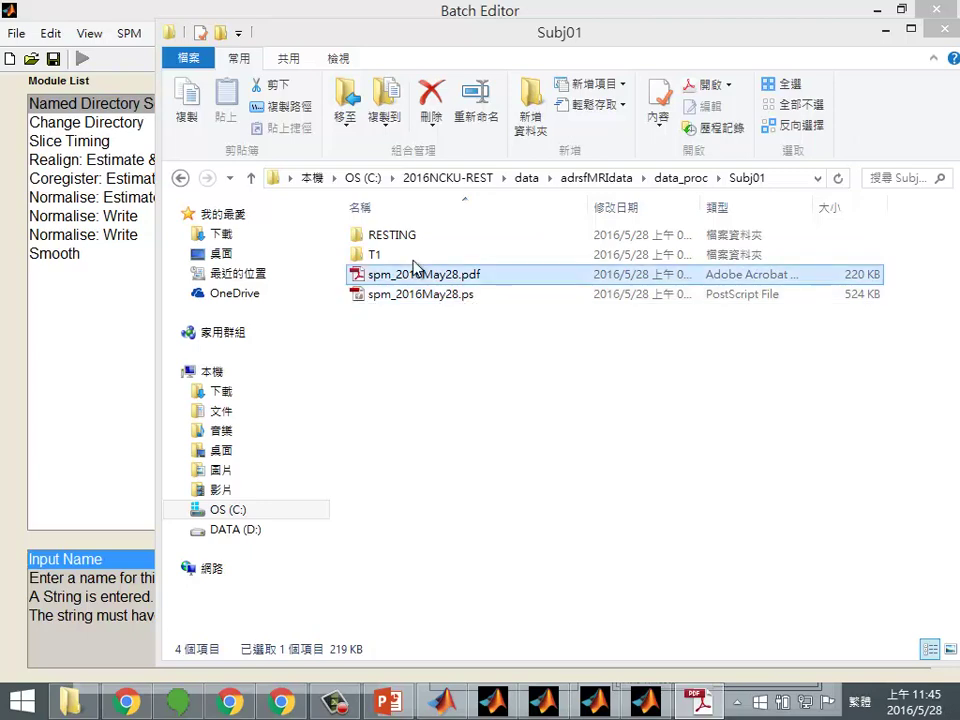
pyautogui.click(139, 8)
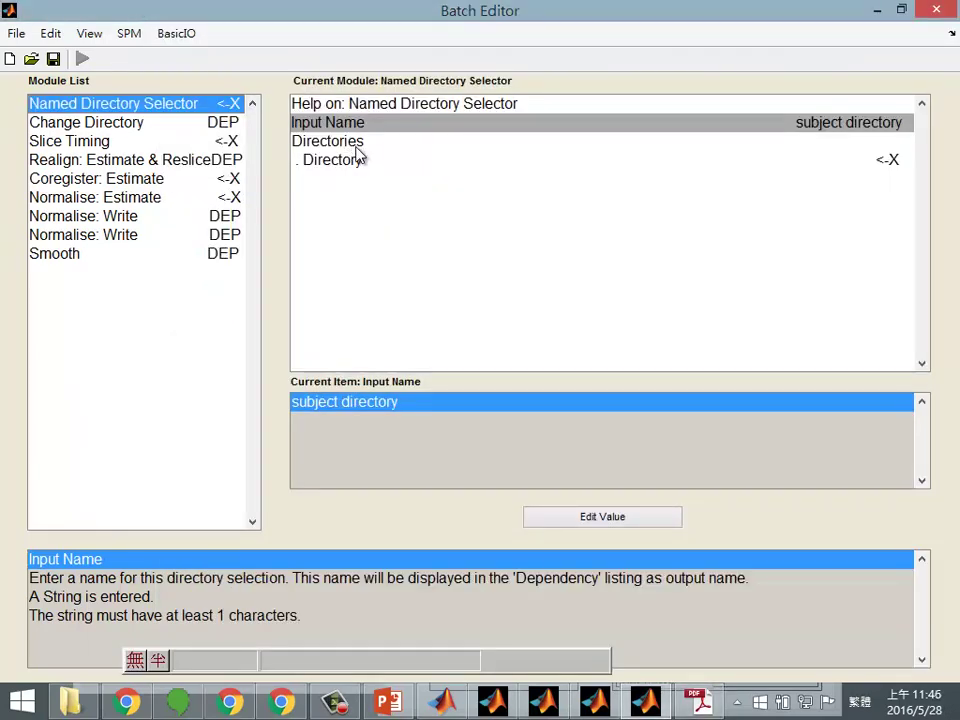
pyautogui.moveTo(480, 12); pyautogui.dragTo(452, 45)
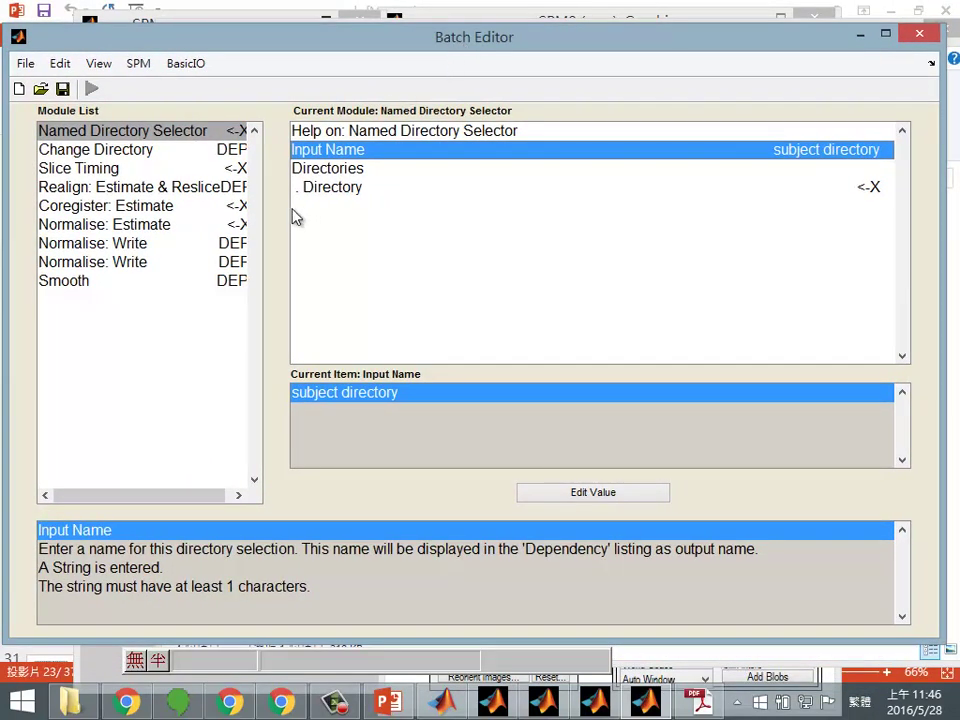
# Step: Set the Template Image of the Normalise: Estimate module to T1.nii from C:\spm8\templates
pyautogui.click(182, 224)
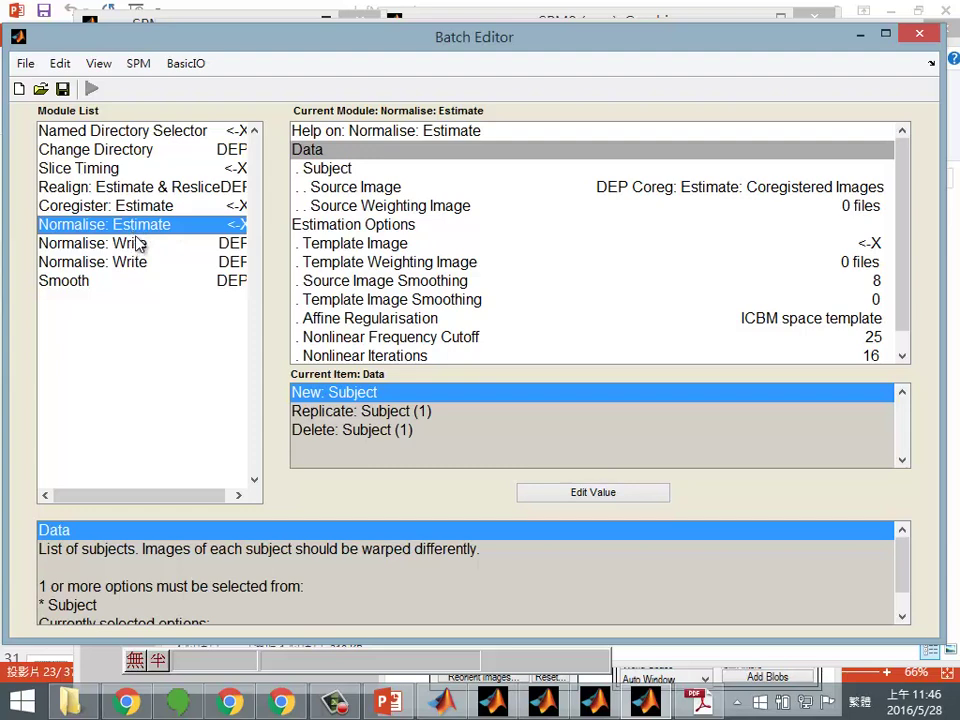
pyautogui.click(378, 246)
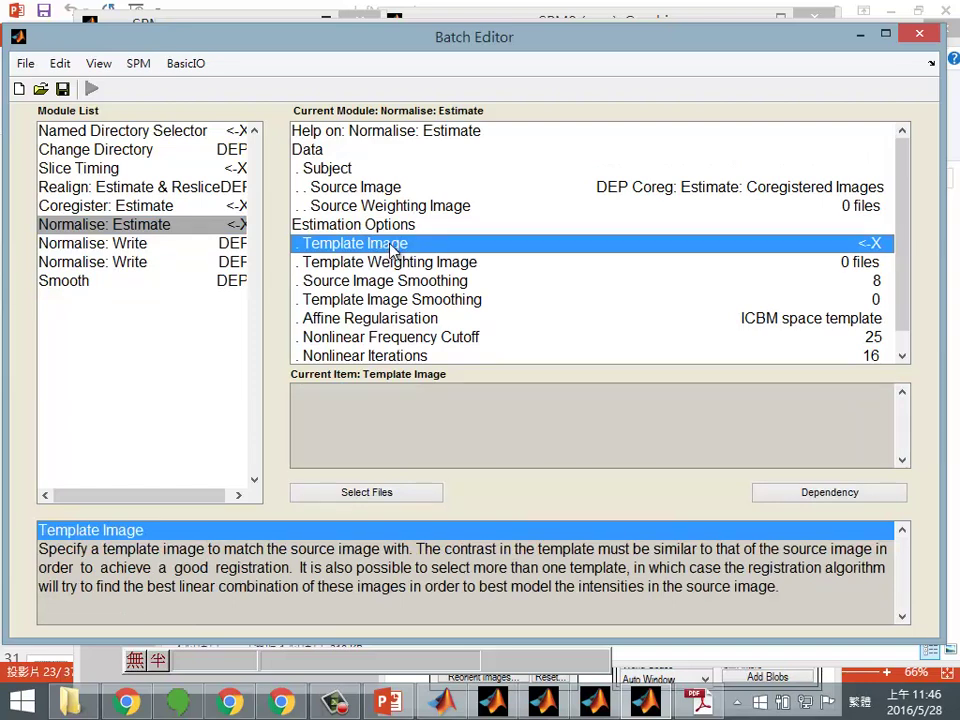
pyautogui.doubleClick(396, 246)
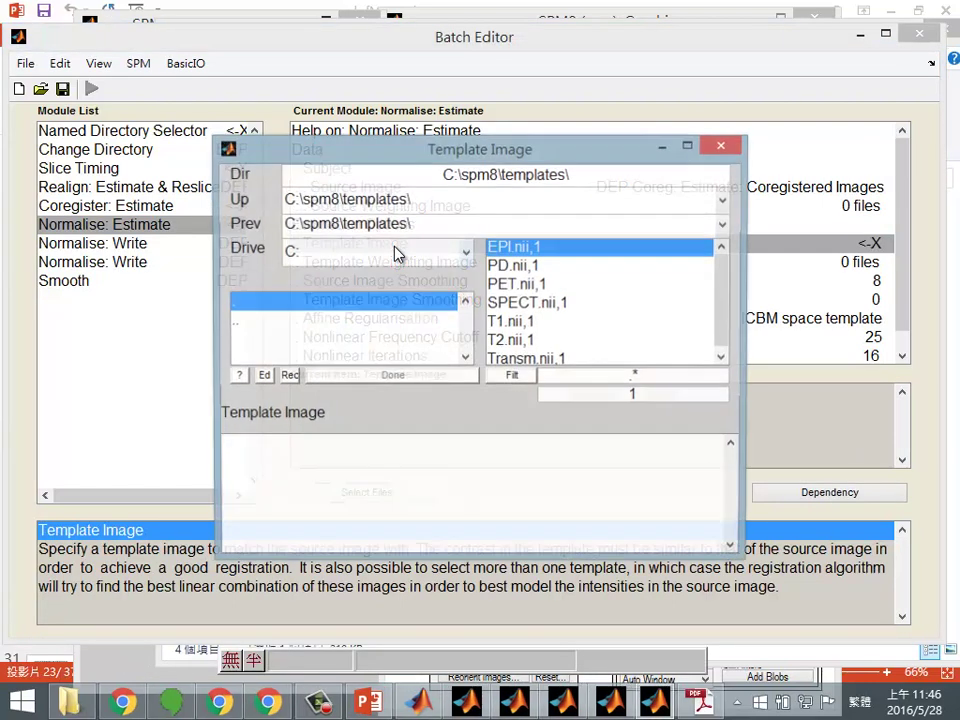
pyautogui.click(513, 328)
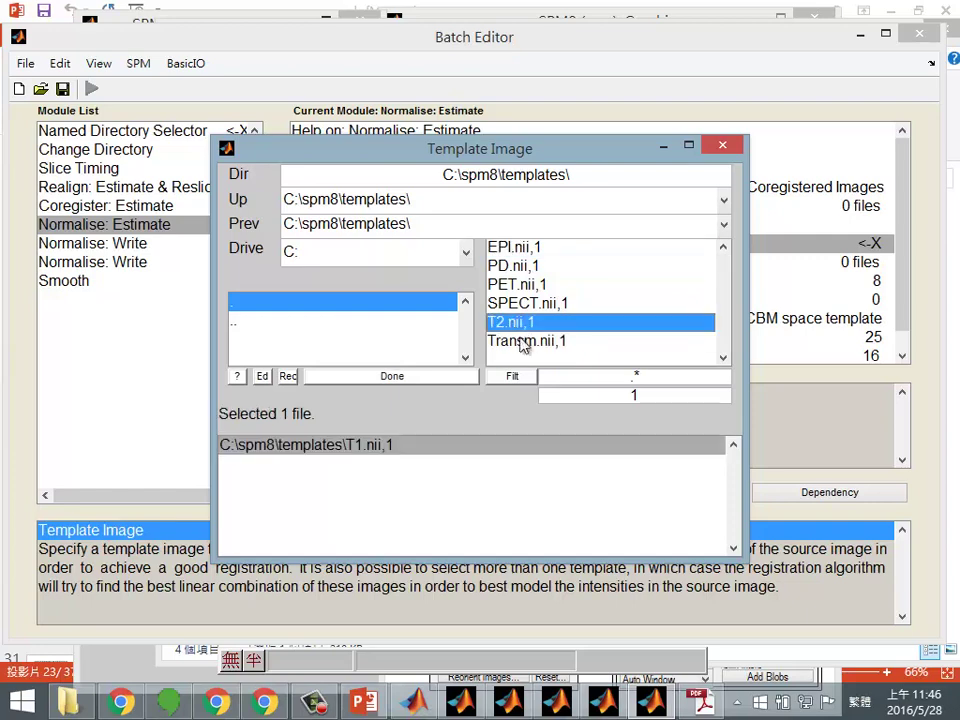
pyautogui.click(433, 377)
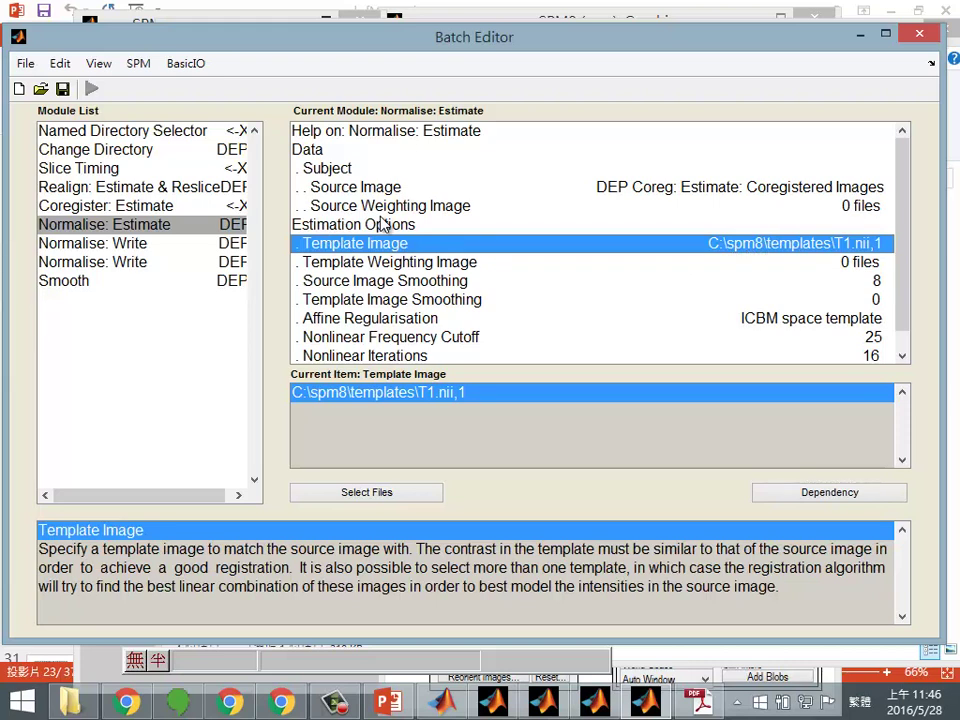
# Step: Save the batch job in the data folder as fMRI_preprocess_v2_pc.mat, basing the name on the existing fMRI_preprocess_v2.mat
pyautogui.click(63, 89)
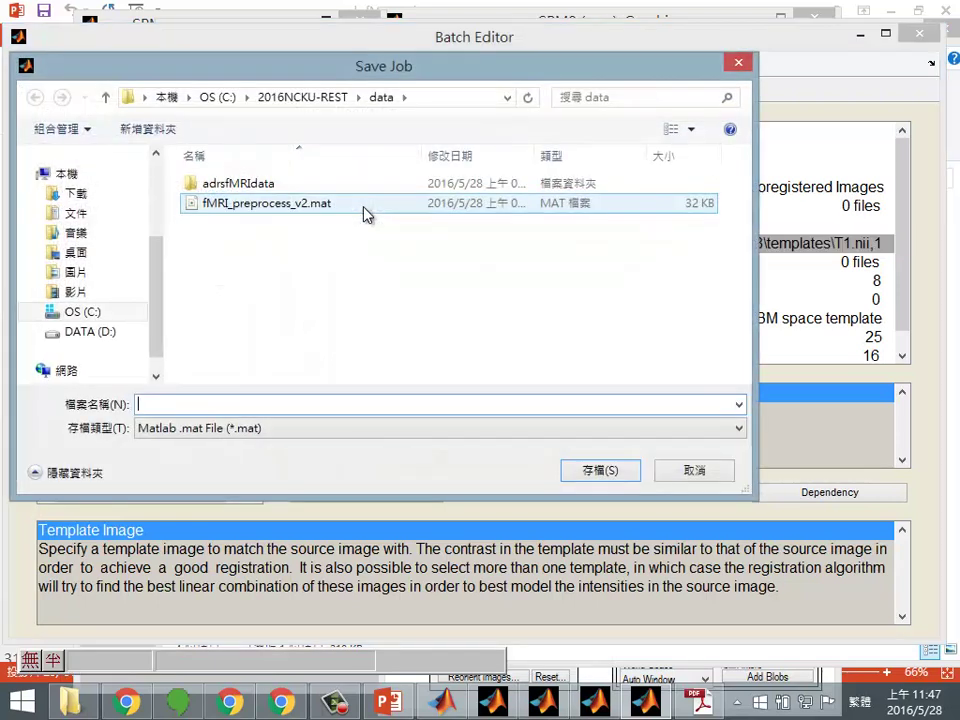
pyautogui.click(268, 205)
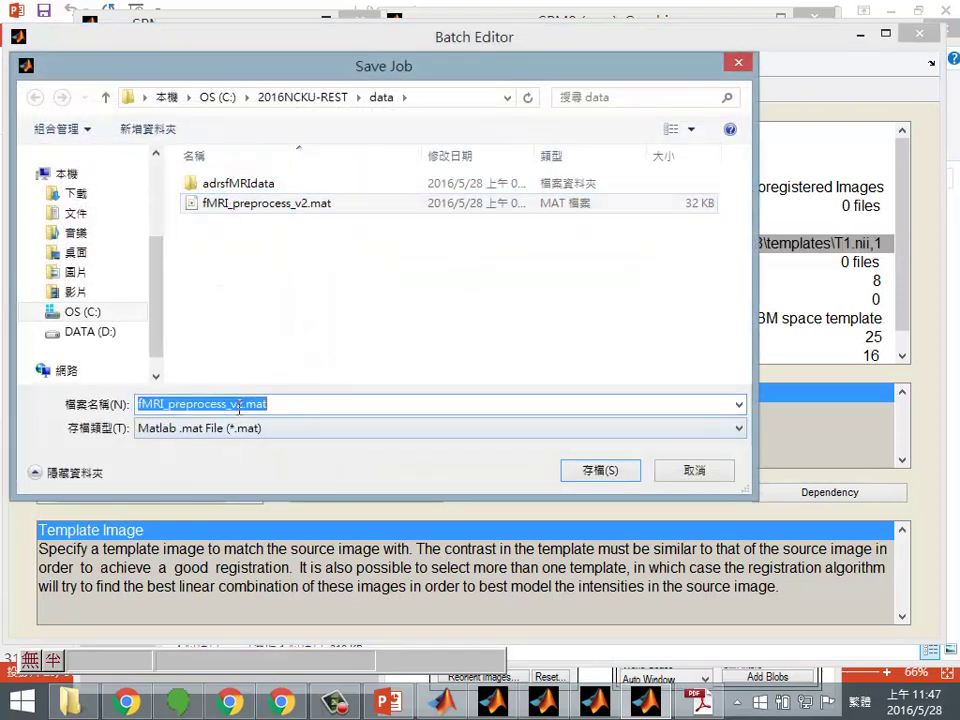
pyautogui.write('_2')
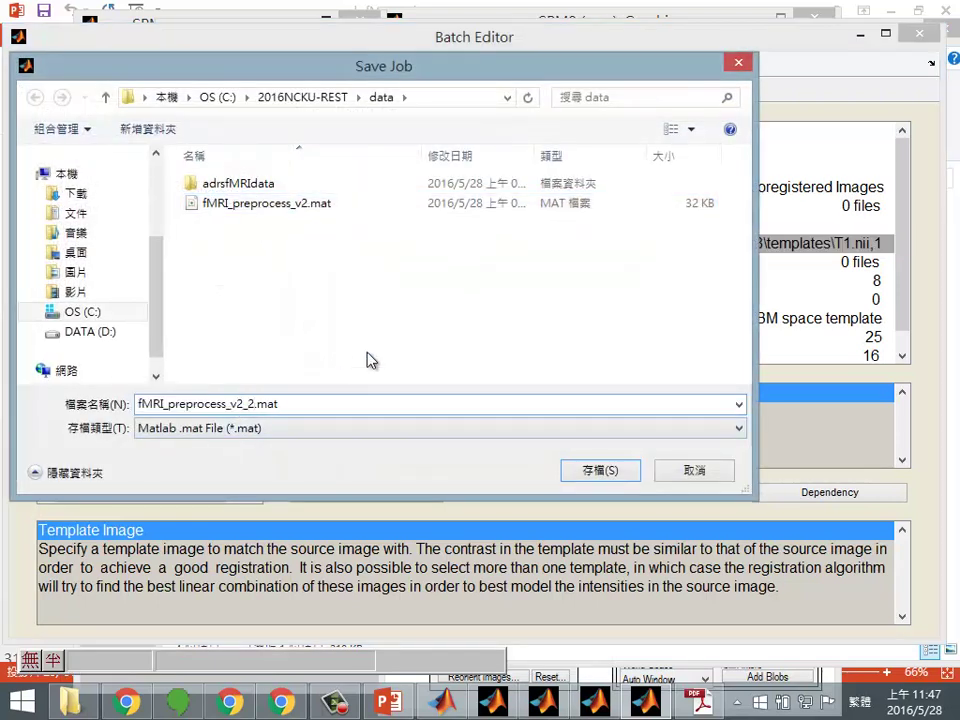
pyautogui.press('BackSpace')
pyautogui.write('pc')
pyautogui.click(601, 478)
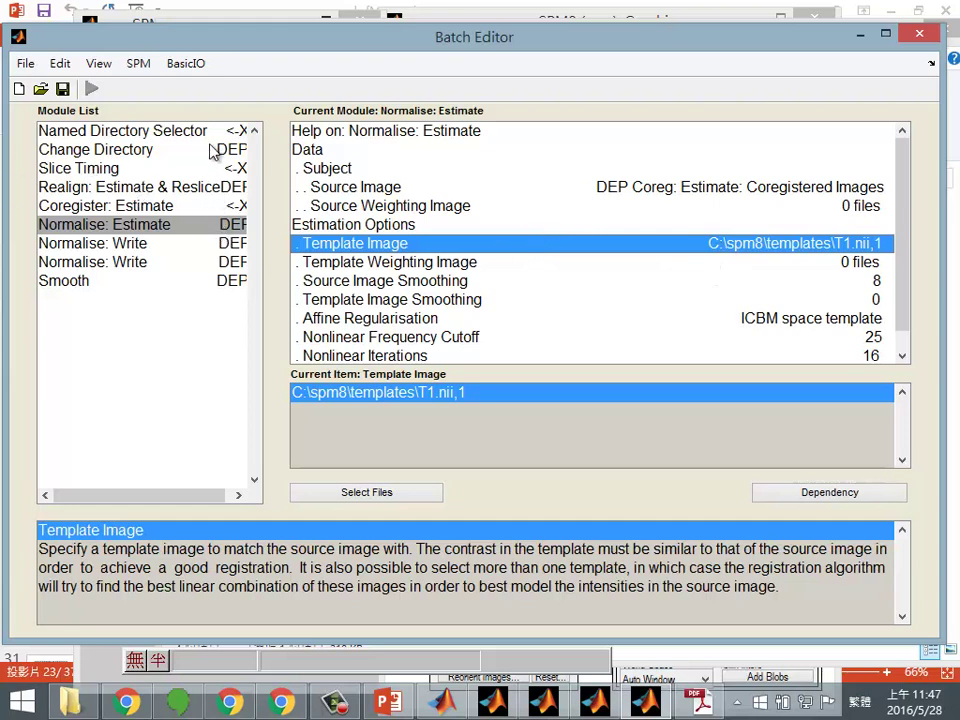
# Step: Review which modules still have missing inputs, and look through the BasicIO modules available for directory handling
pyautogui.click(238, 495)
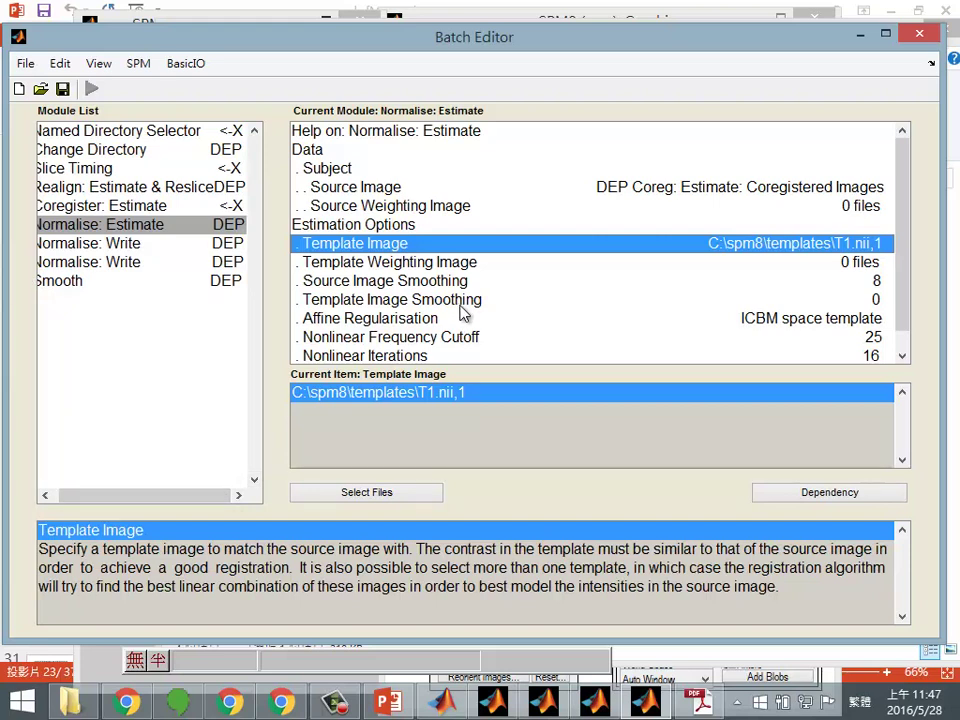
pyautogui.click(196, 138)
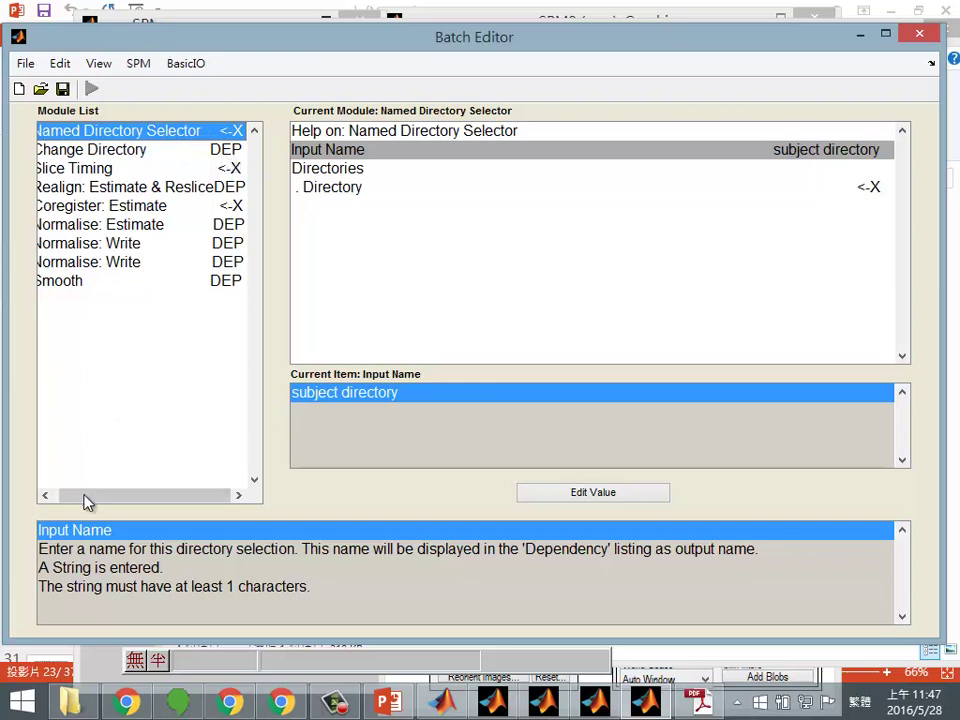
pyautogui.moveTo(85, 502); pyautogui.dragTo(6, 489)
pyautogui.click(185, 68)
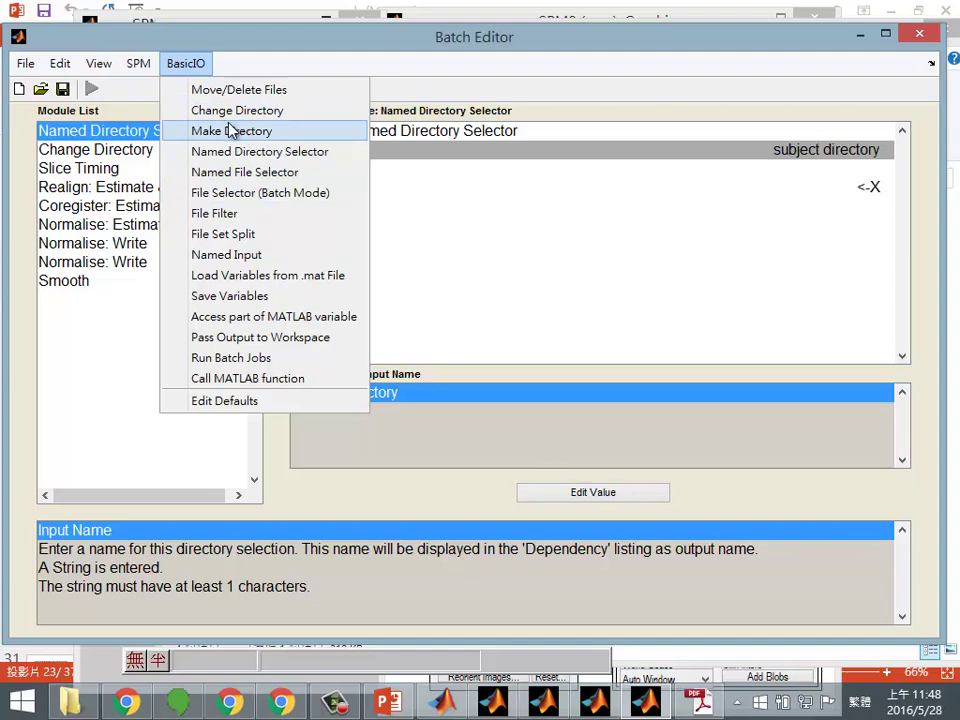
pyautogui.click(228, 86)
# Step: Compare the Named Directory Selector and Change Directory modules, examining how the working directory depends on the named subject directory
pyautogui.click(141, 152)
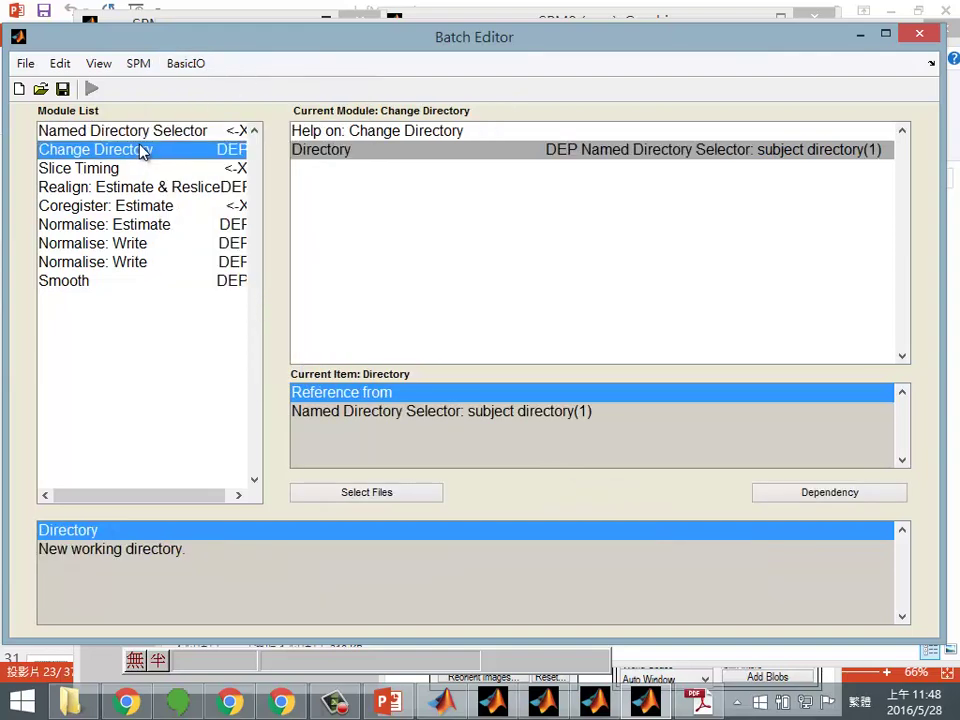
pyautogui.click(146, 133)
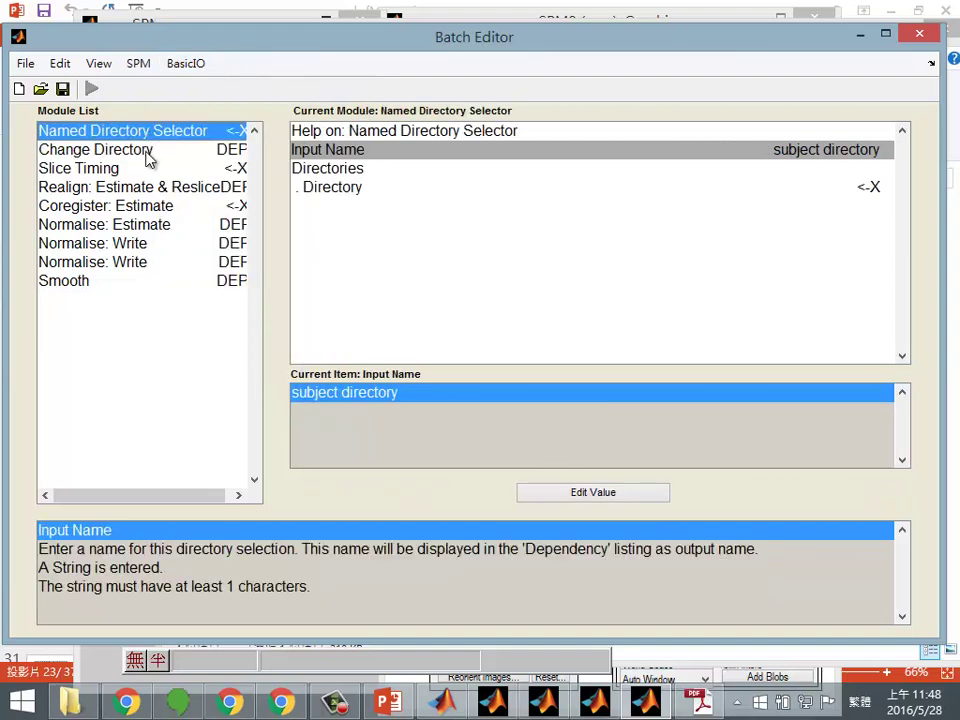
pyautogui.click(146, 153)
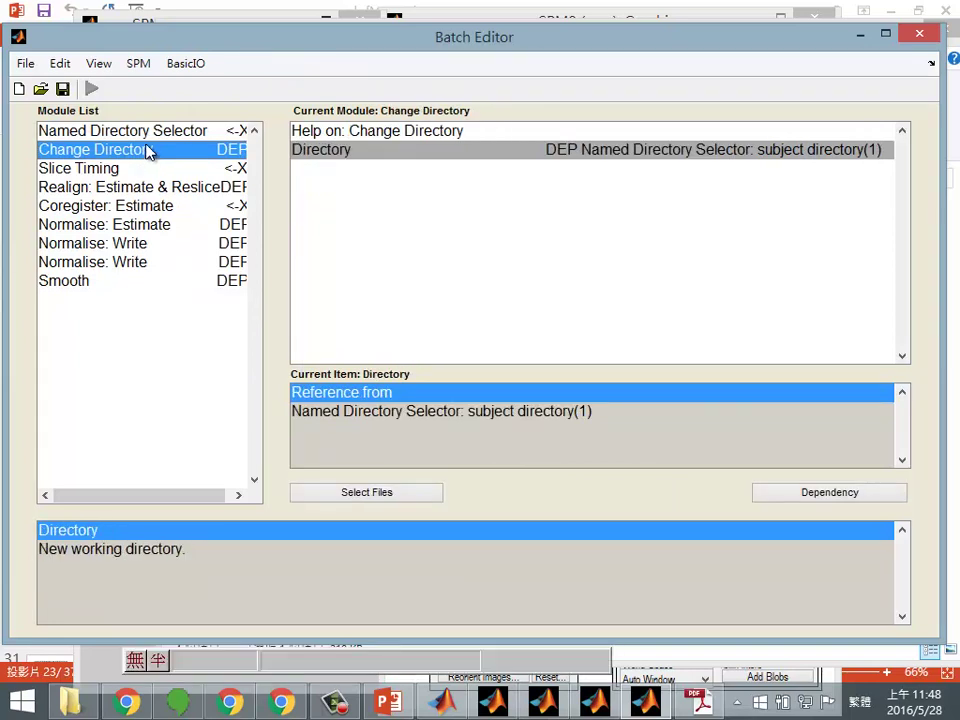
pyautogui.click(540, 152)
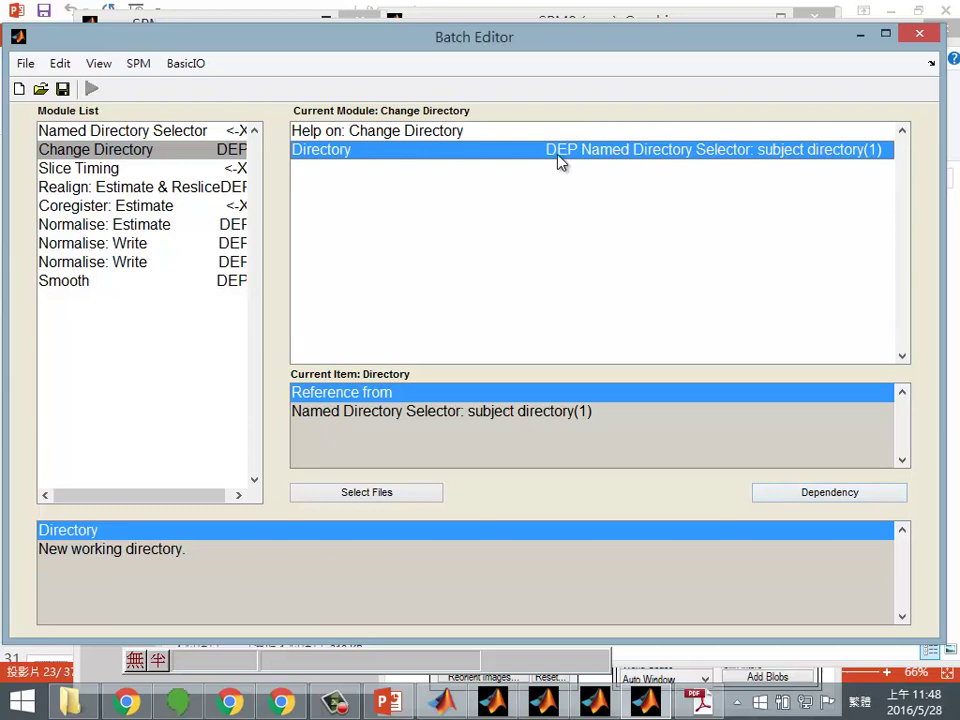
pyautogui.click(147, 134)
pyautogui.click(147, 134)
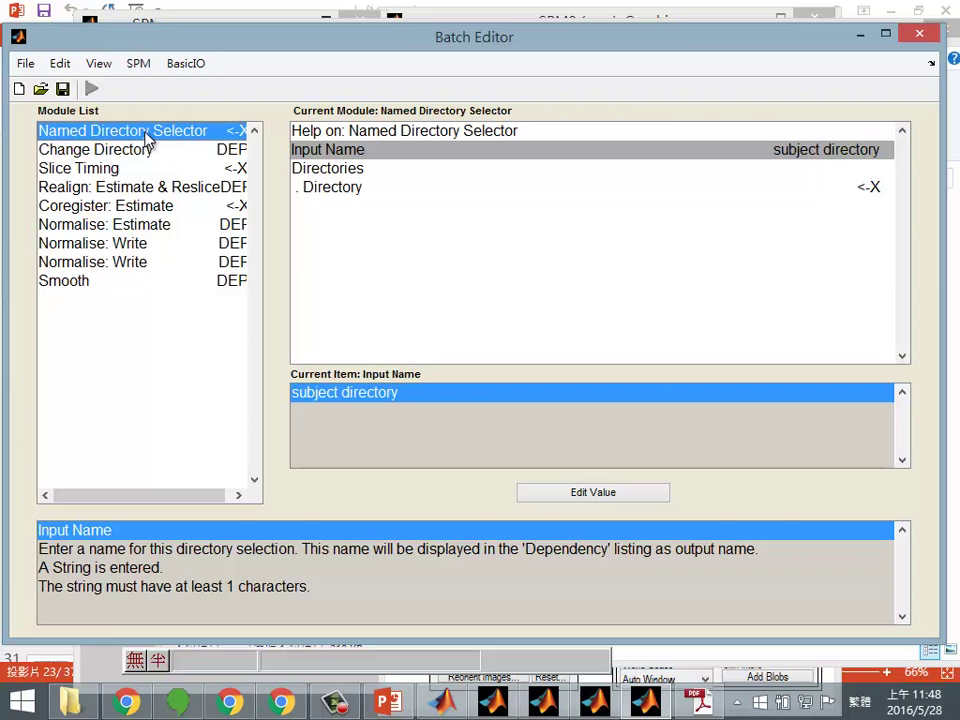
pyautogui.rightClick(114, 136)
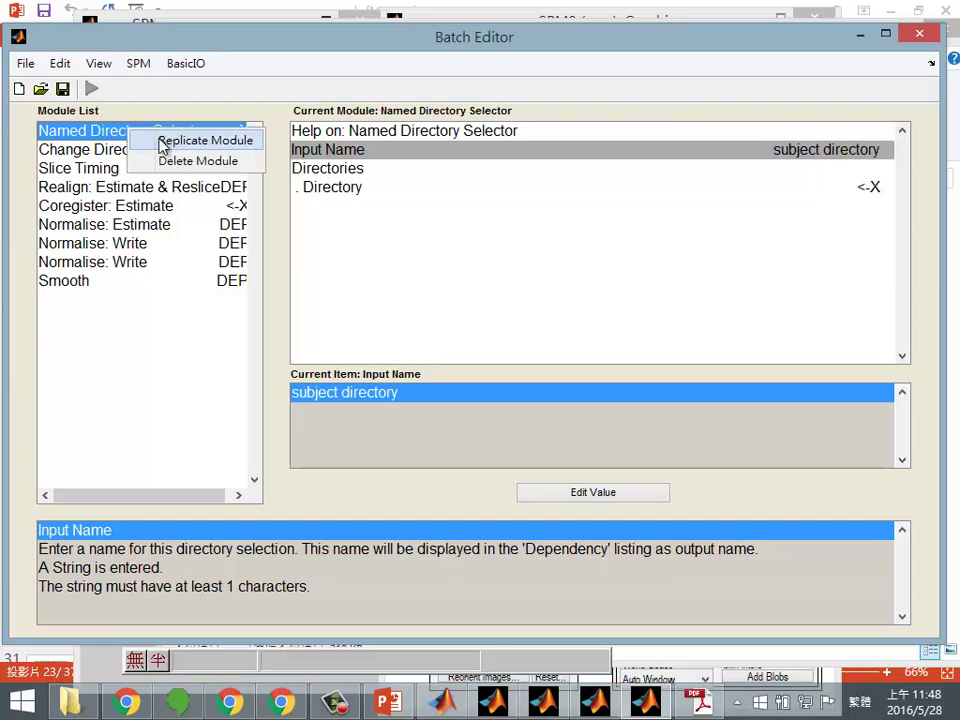
pyautogui.click(198, 94)
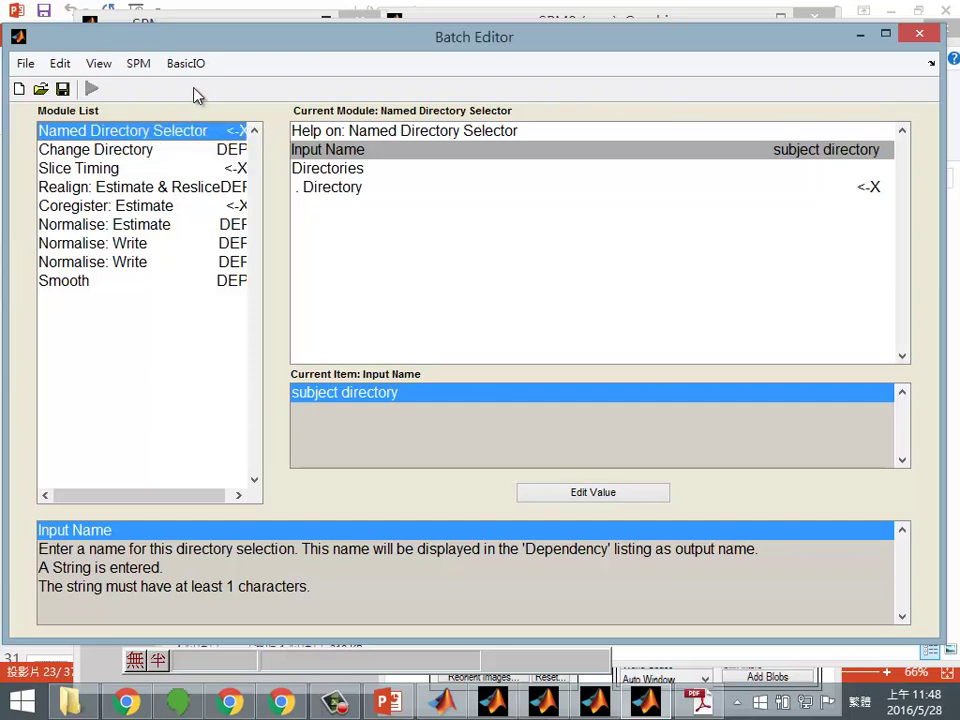
# Step: Set the Directory of the Named Directory Selector to the Subj01 folder in C:\2016NCKU-REST\data\adrsfMRIdata\data
pyautogui.doubleClick(770, 190)
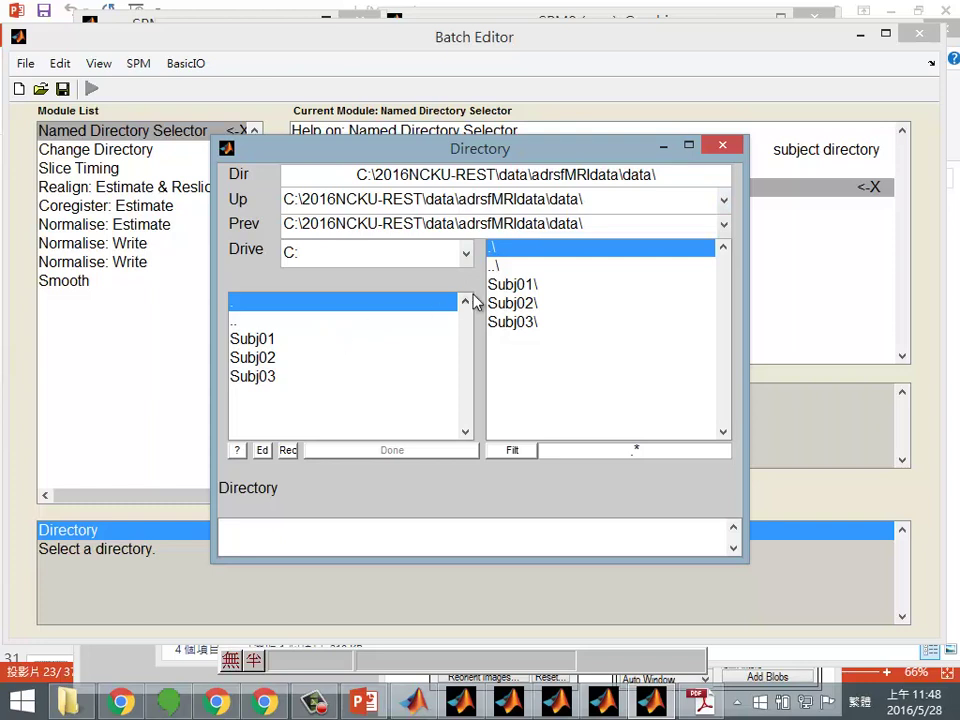
pyautogui.click(310, 342)
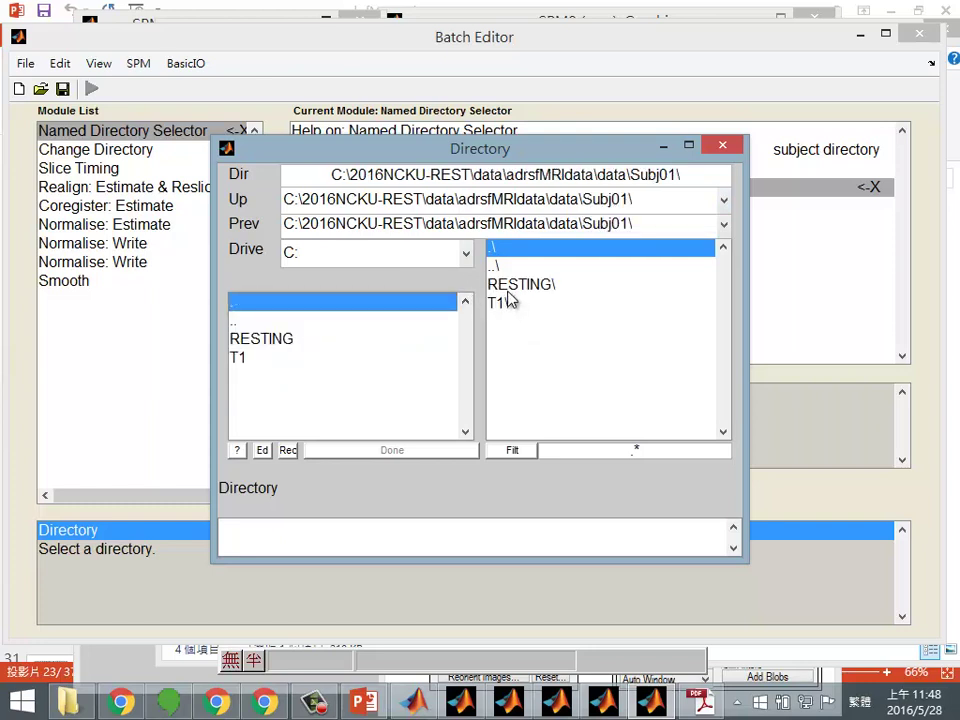
pyautogui.click(513, 250)
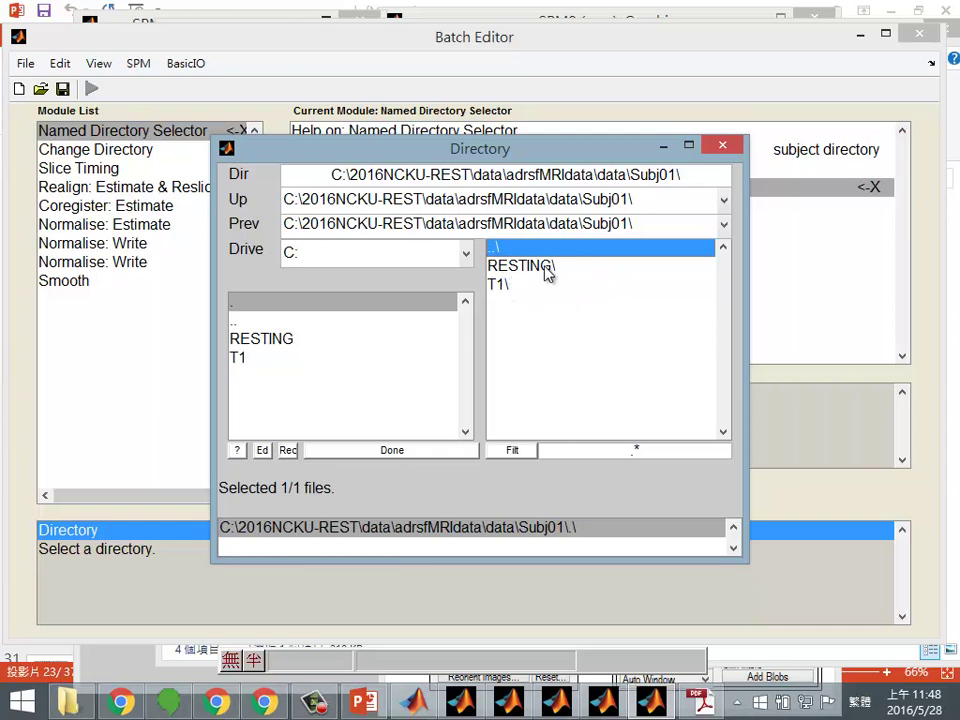
pyautogui.click(435, 452)
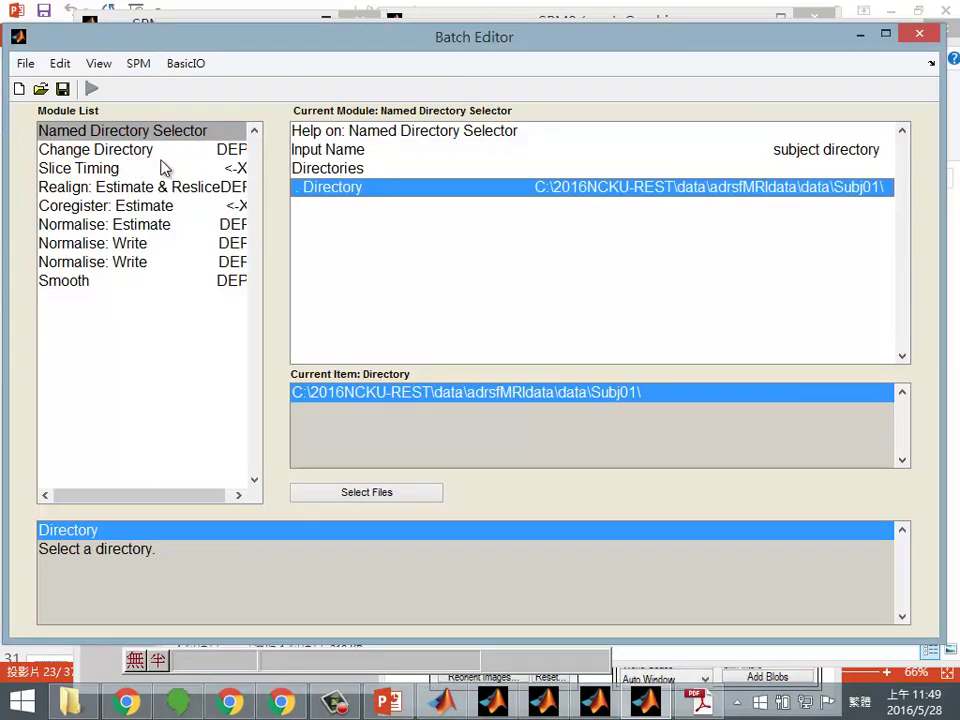
# Step: Load all images from Subj01's RESTING folder as the Session data of the Slice Timing module
pyautogui.click(234, 172)
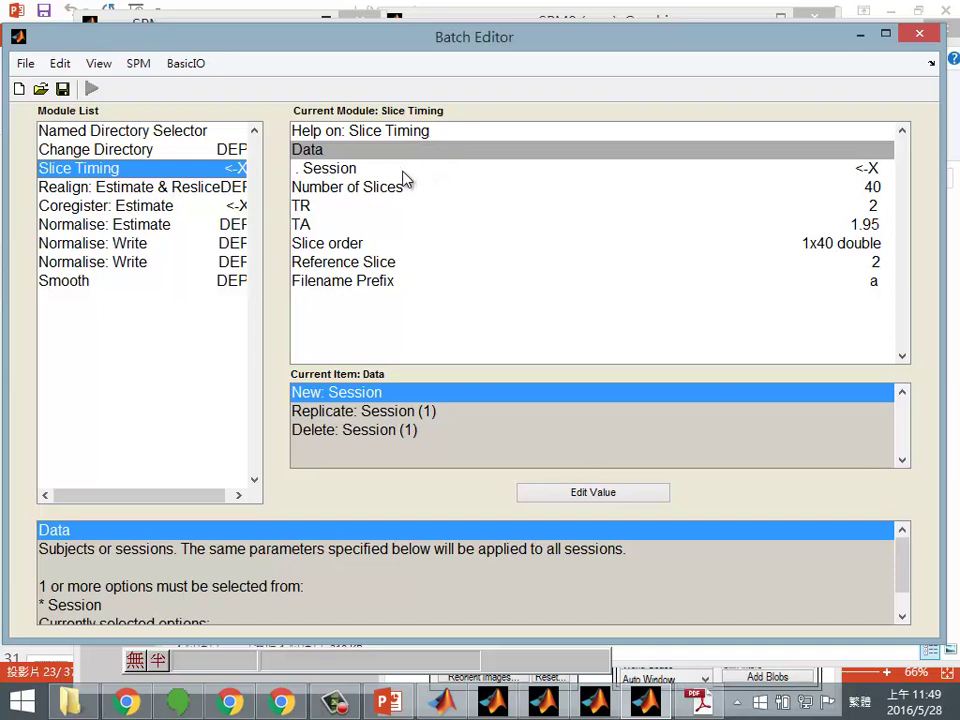
pyautogui.click(762, 172)
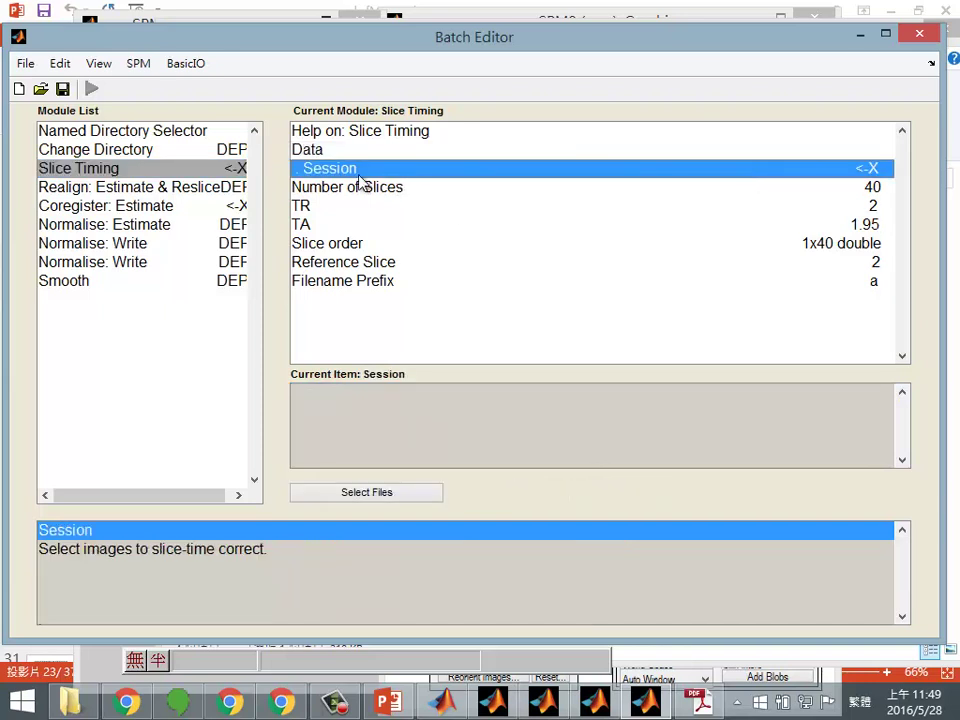
pyautogui.doubleClick(826, 172)
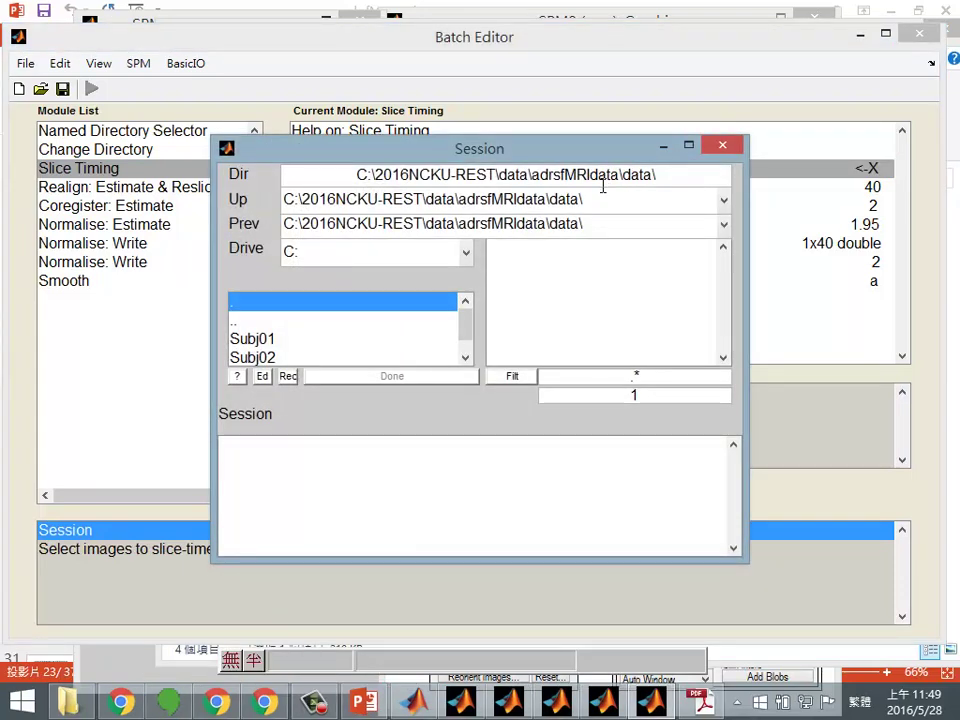
pyautogui.click(306, 341)
pyautogui.click(300, 343)
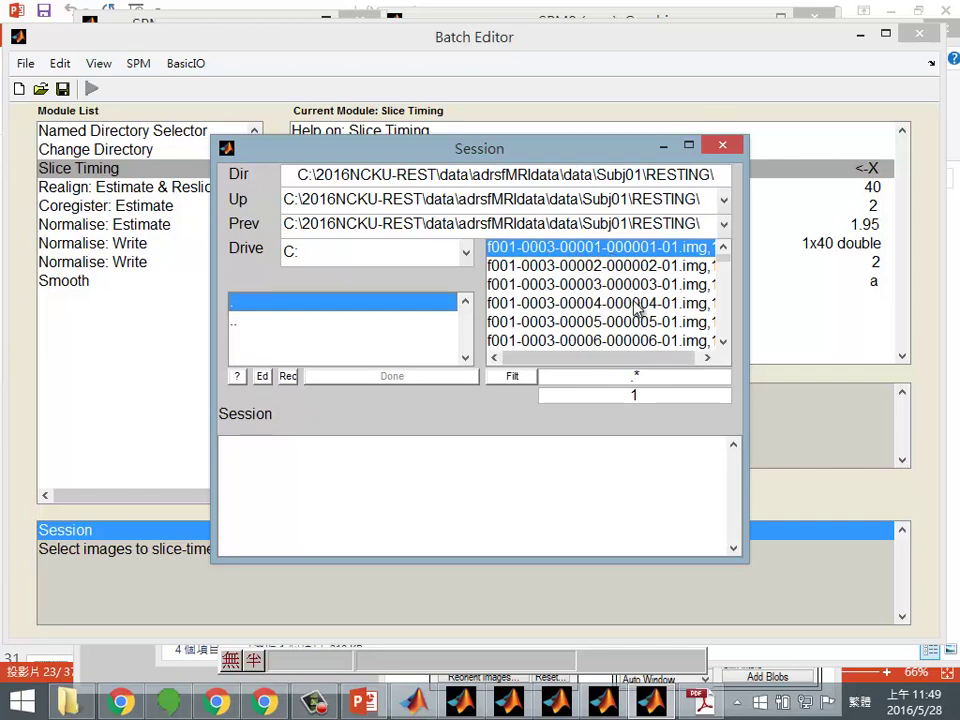
pyautogui.rightClick(638, 254)
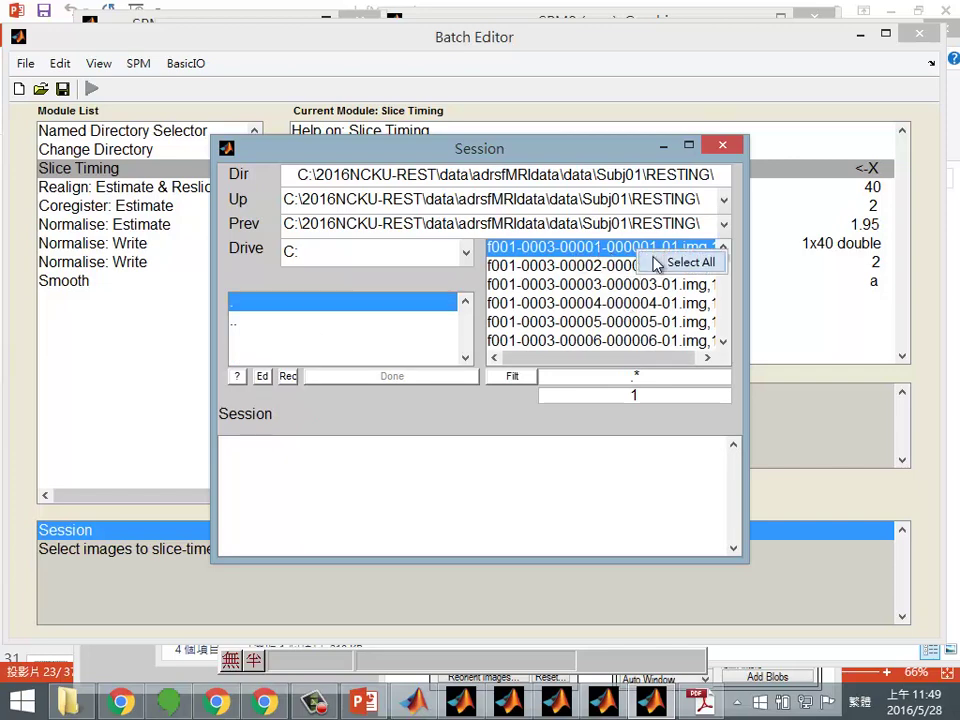
pyautogui.click(690, 262)
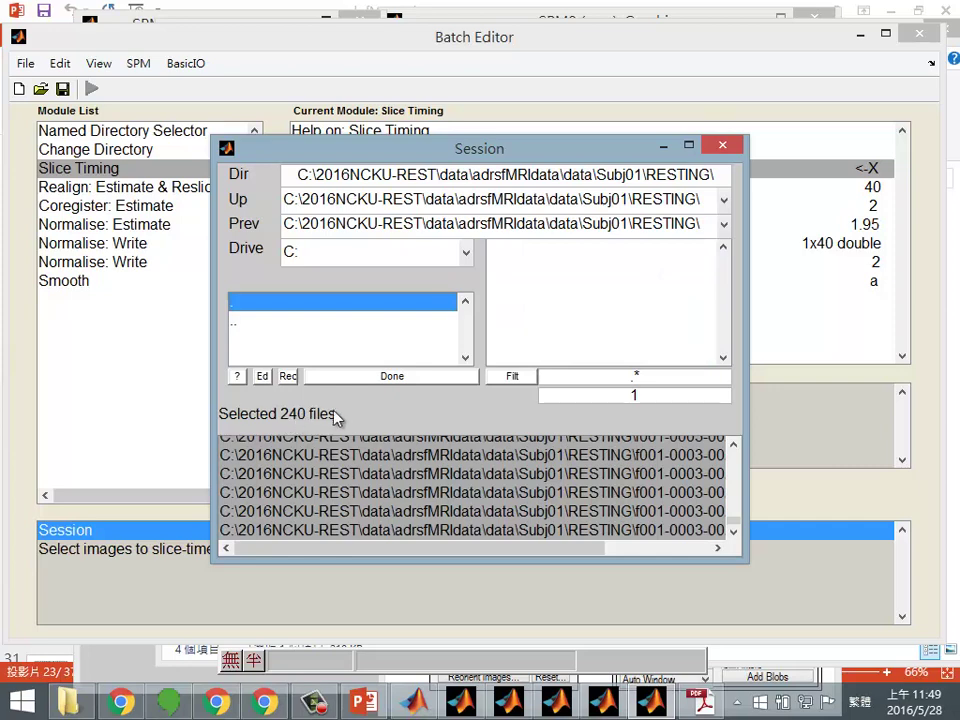
pyautogui.click(392, 376)
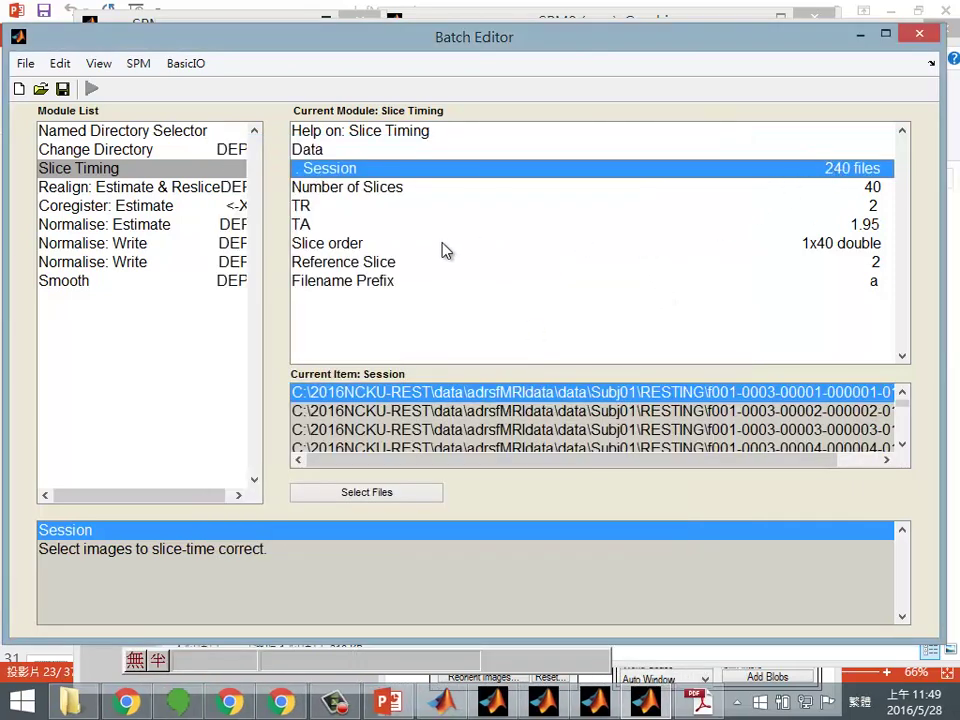
pyautogui.click(155, 206)
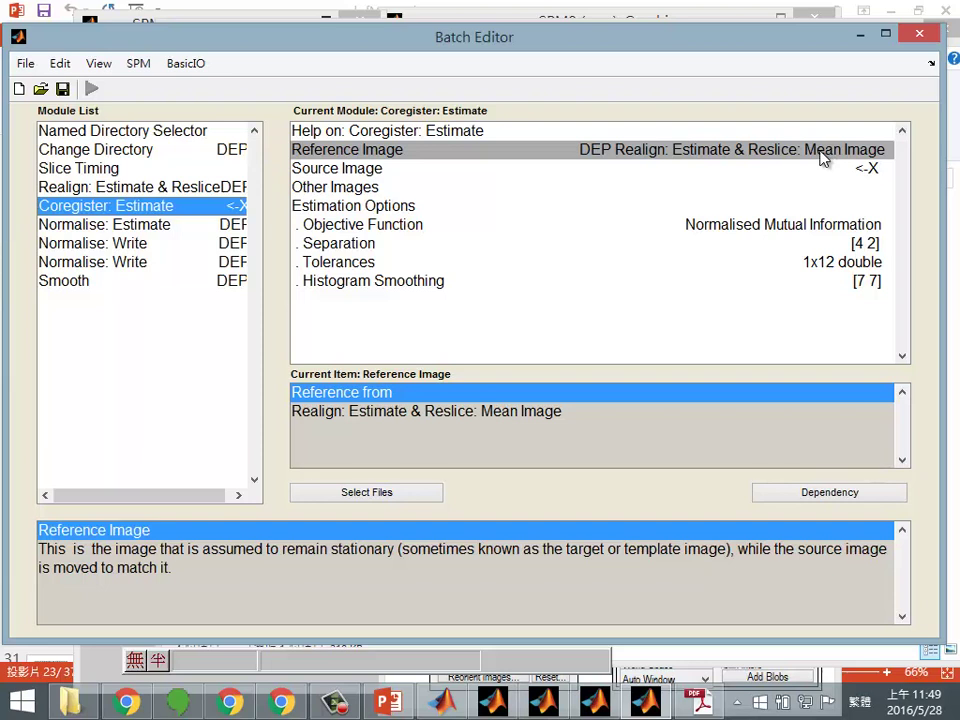
pyautogui.click(340, 170)
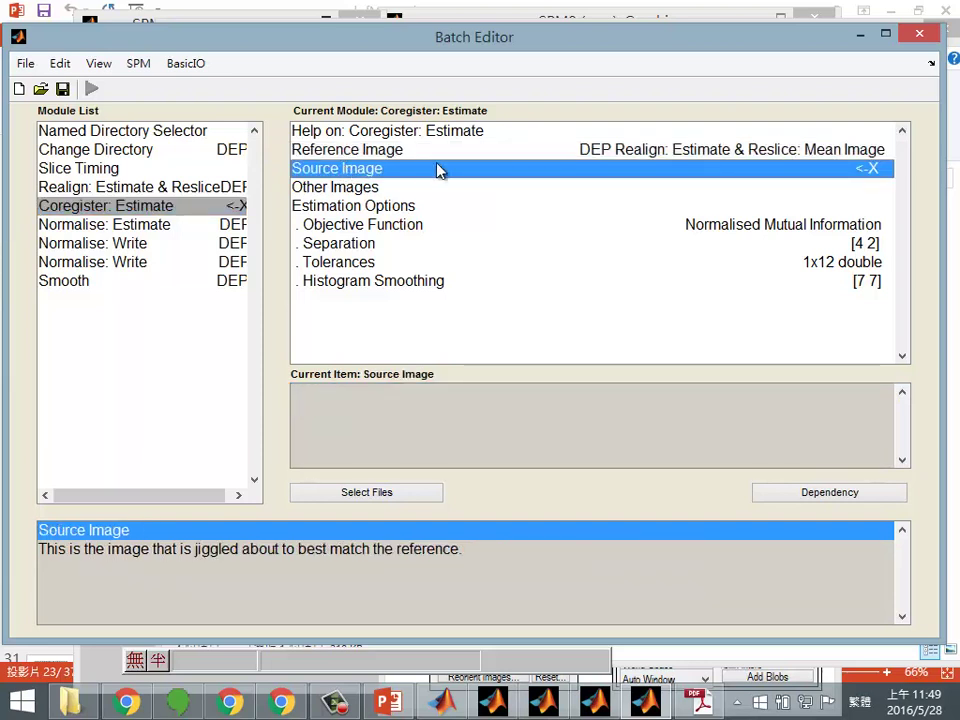
pyautogui.doubleClick(553, 173)
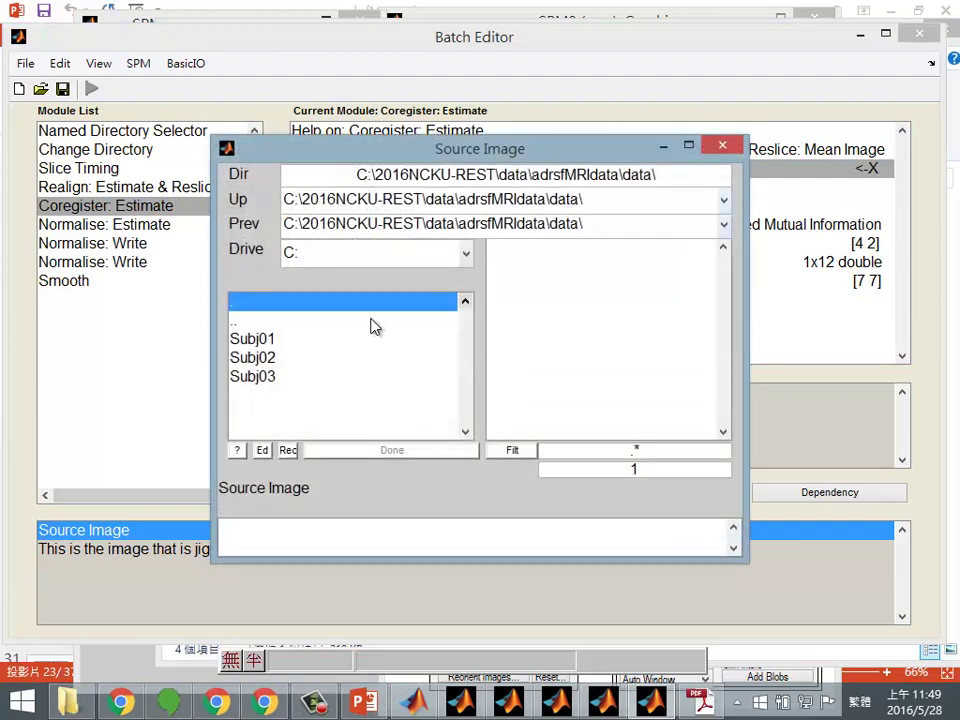
pyautogui.doubleClick(264, 339)
pyautogui.doubleClick(244, 358)
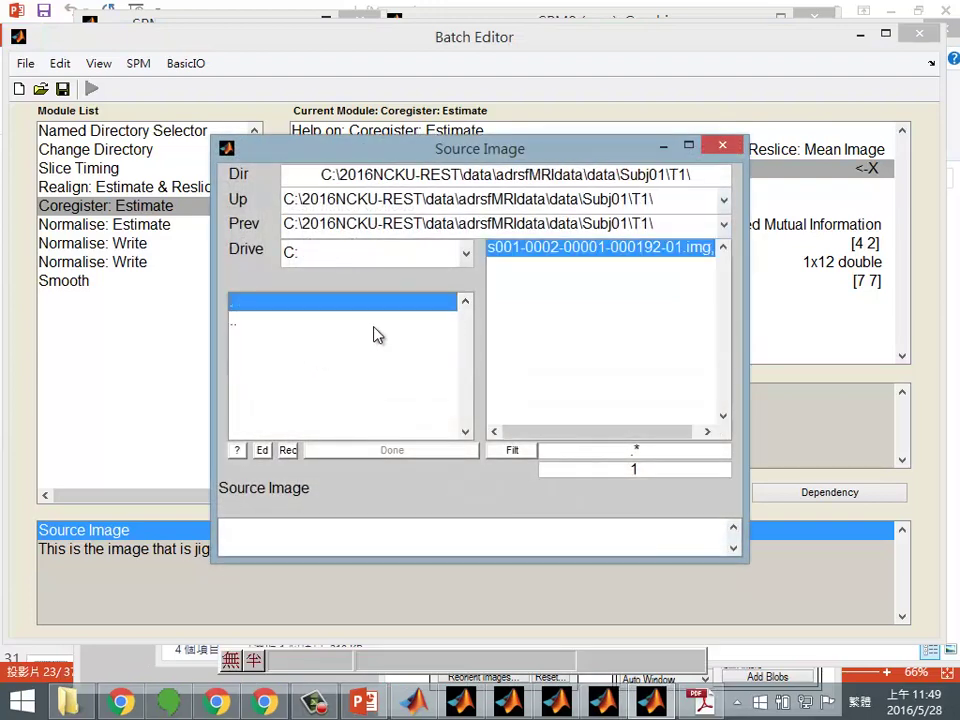
pyautogui.doubleClick(591, 255)
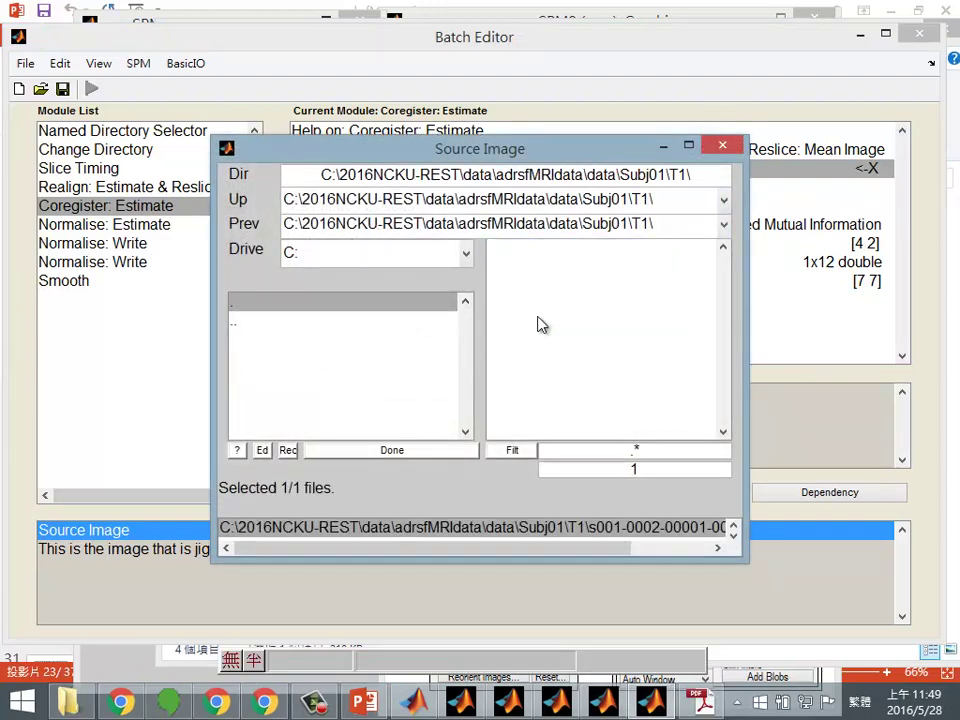
pyautogui.click(411, 451)
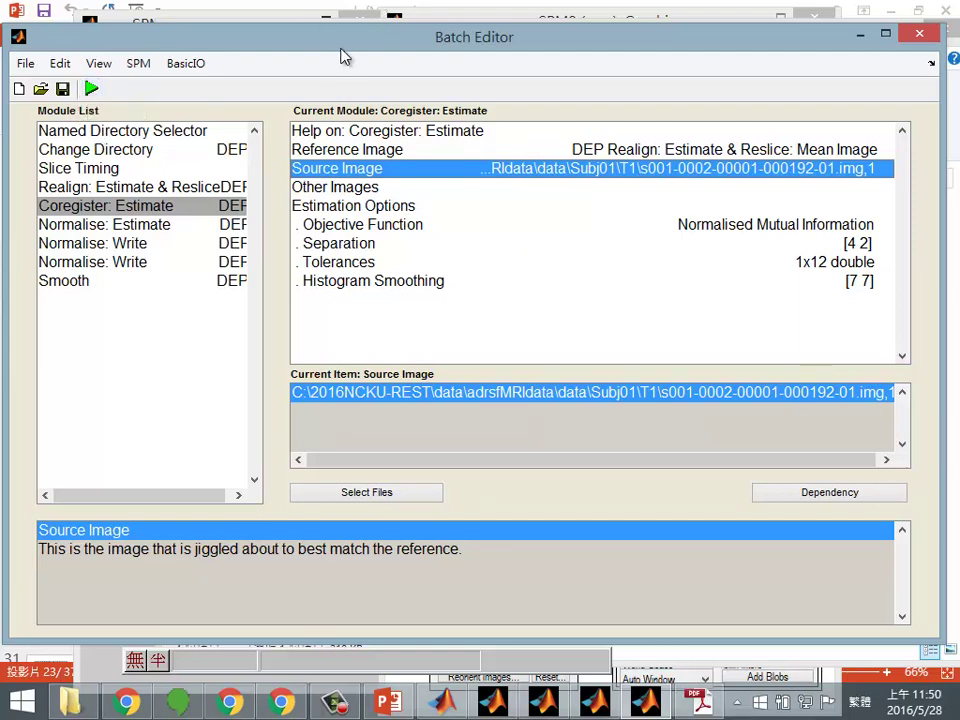
# Step: Rearrange the Batch Editor and SPM8 menu windows, and run the completed preprocessing batch
pyautogui.moveTo(340, 37); pyautogui.dragTo(613, 32)
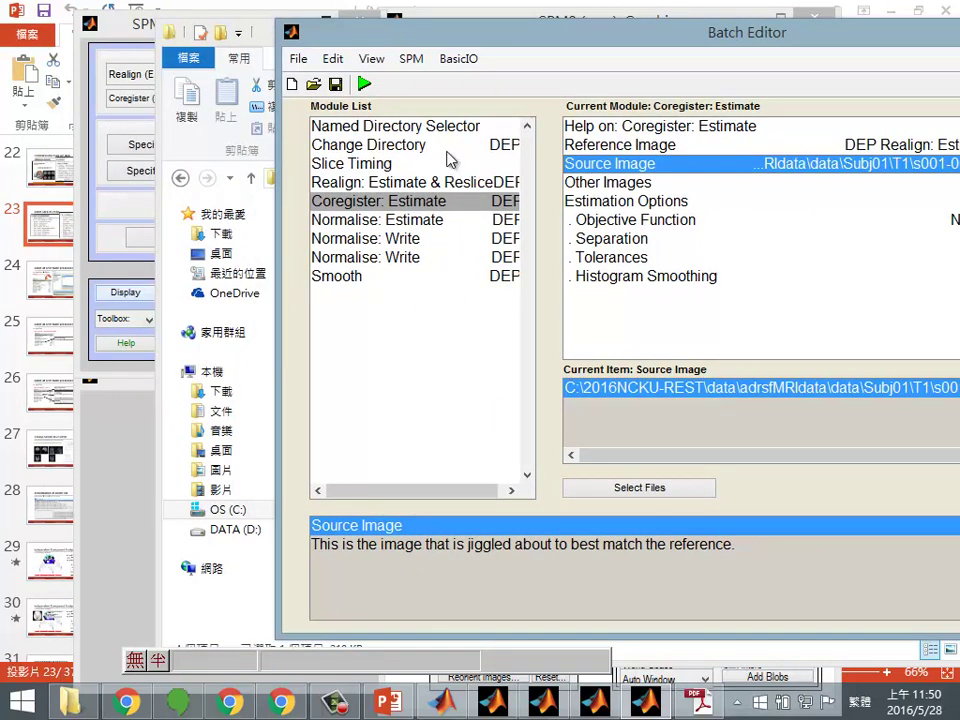
pyautogui.click(110, 18)
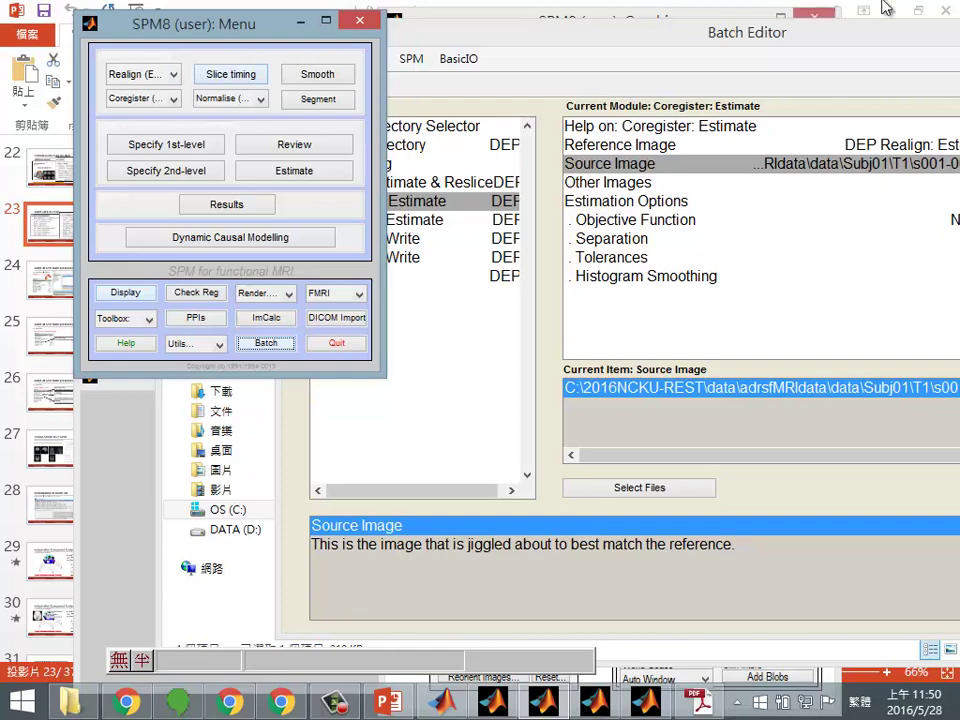
pyautogui.moveTo(700, 44); pyautogui.dragTo(466, 54)
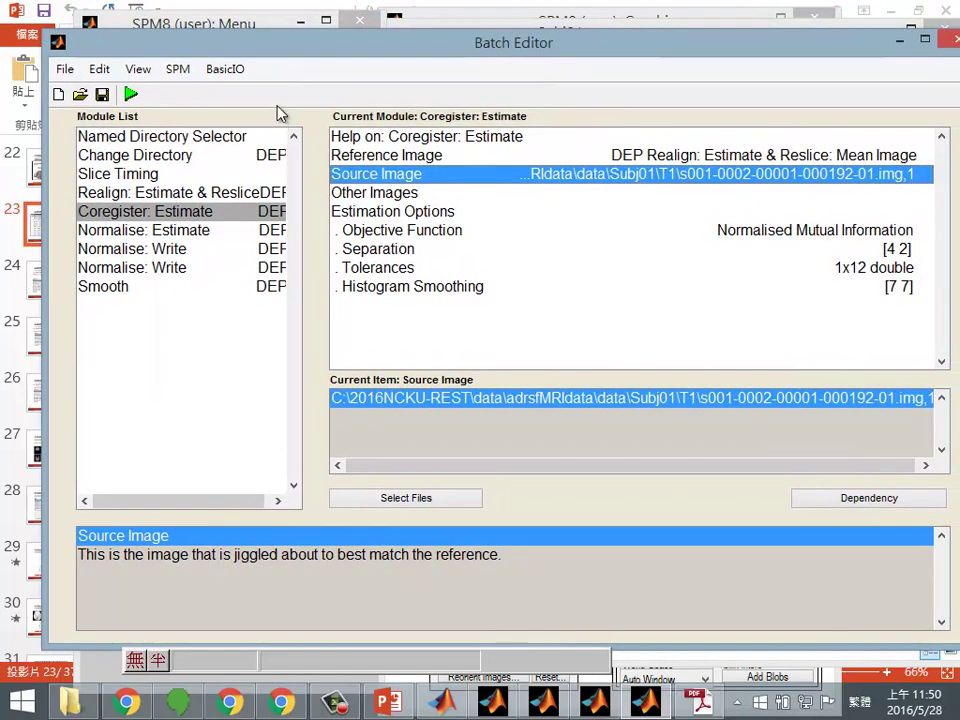
pyautogui.click(131, 94)
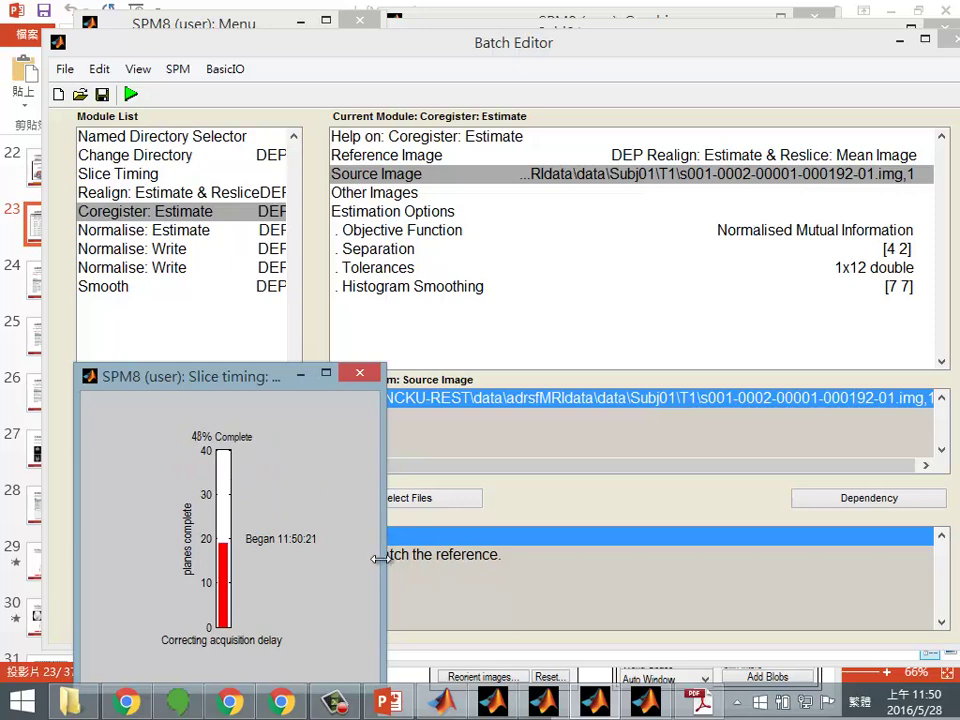
# Step: Show slide 24 on the SPM preprocessing batch in PowerPoint, and check the running batch's module log and working directory in MATLAB
pyautogui.click(388, 702)
pyautogui.press('pagedown')
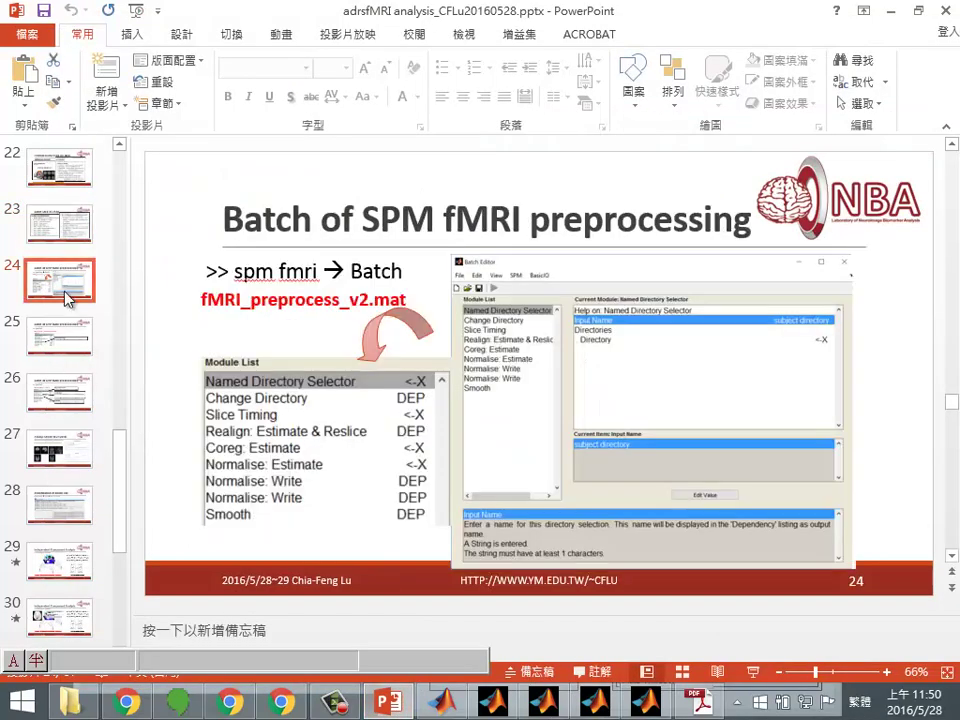
pyautogui.click(540, 703)
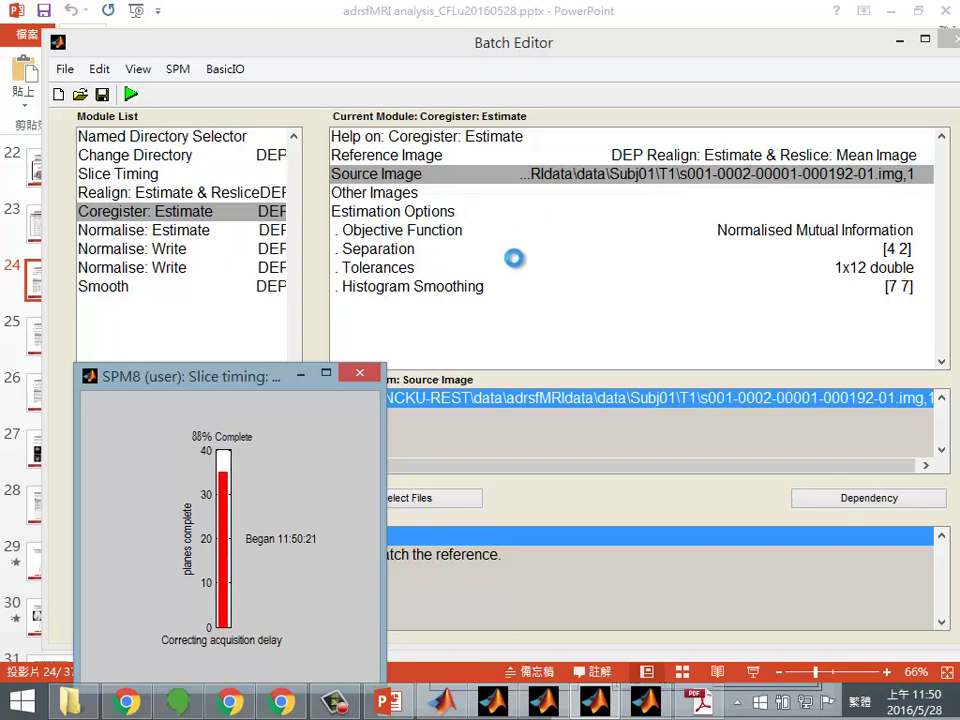
pyautogui.click(443, 702)
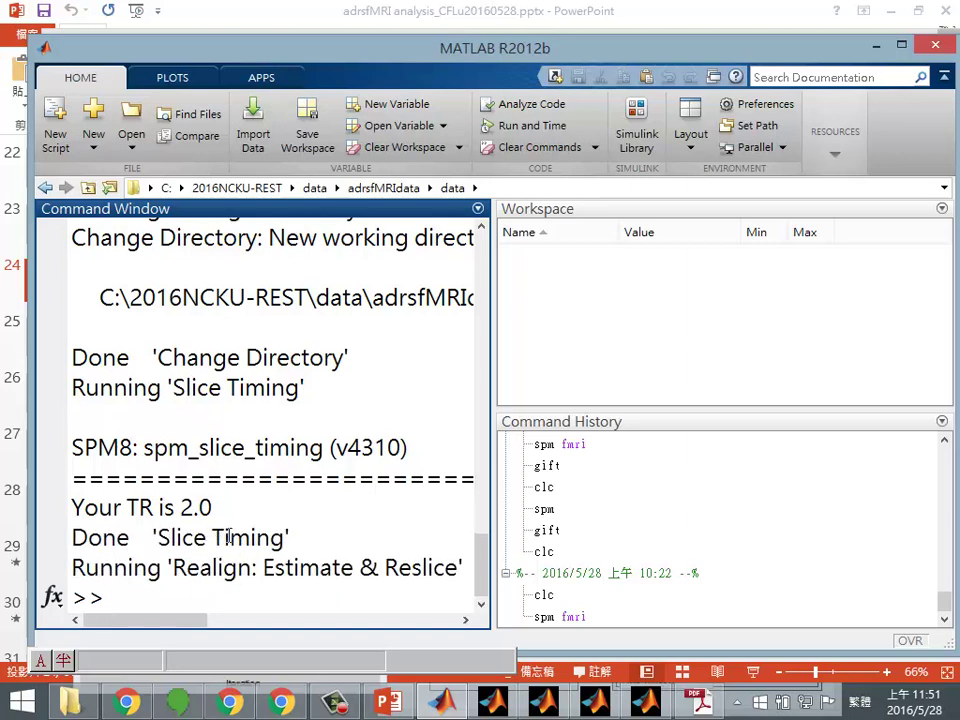
pyautogui.moveTo(100, 297); pyautogui.dragTo(316, 316)
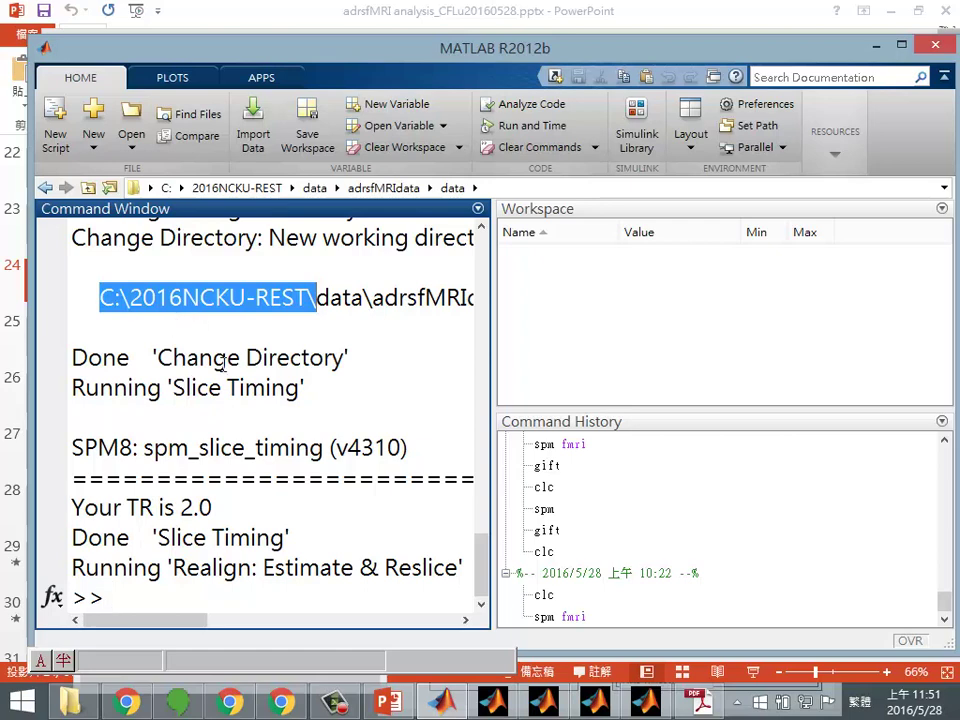
pyautogui.click(645, 704)
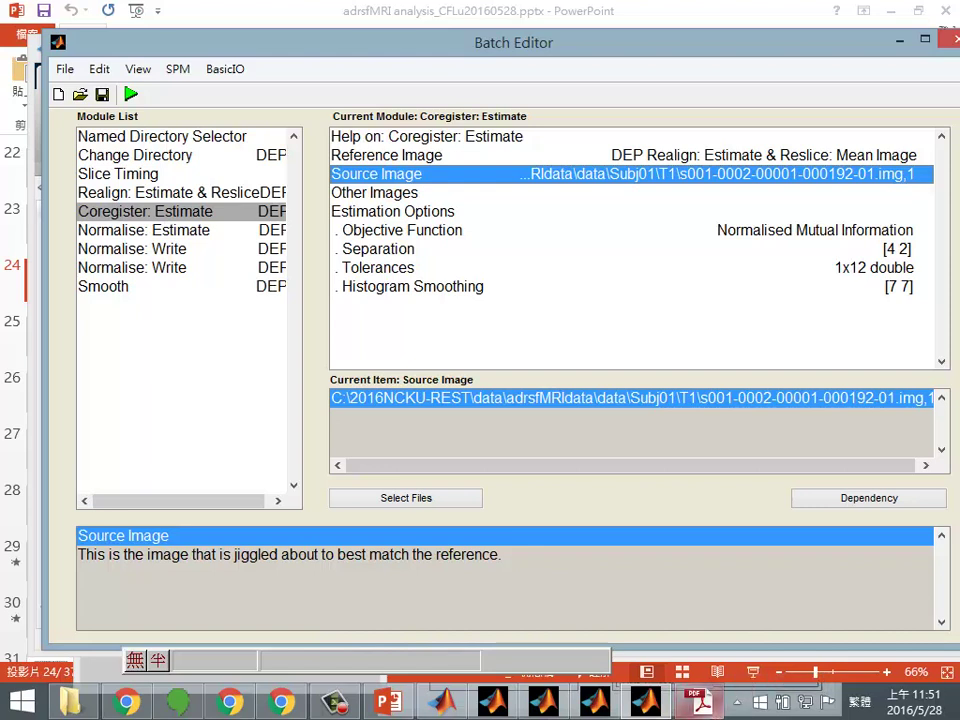
# Step: Check the computer's CPU usage in Task Manager's performance view while the batch runs, and return to the PowerPoint slides
pyautogui.moveTo(703, 700)
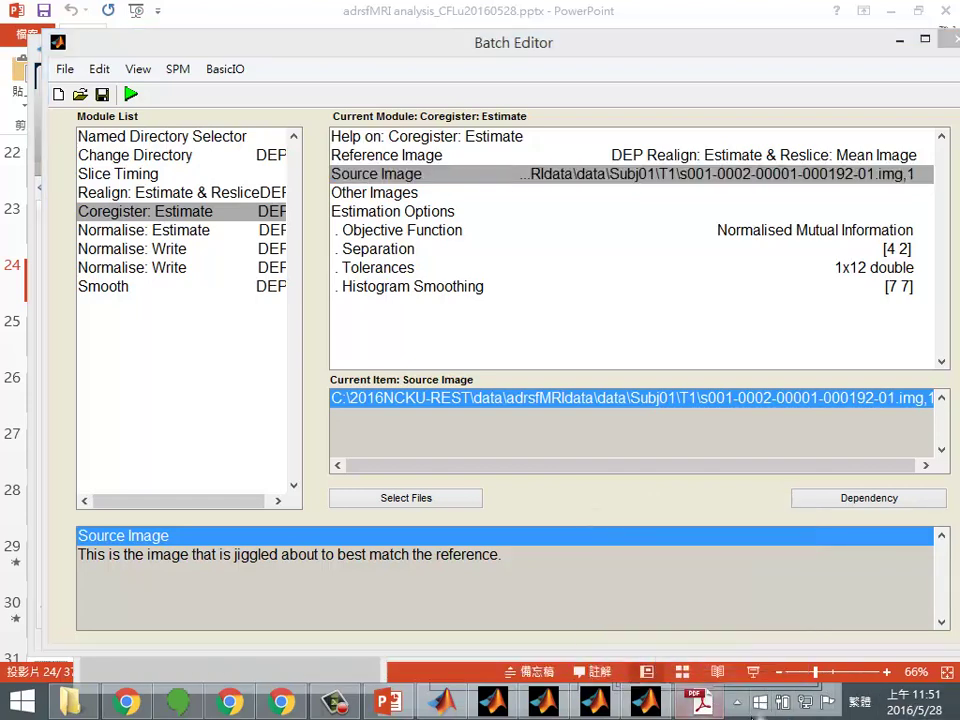
pyautogui.click(738, 704)
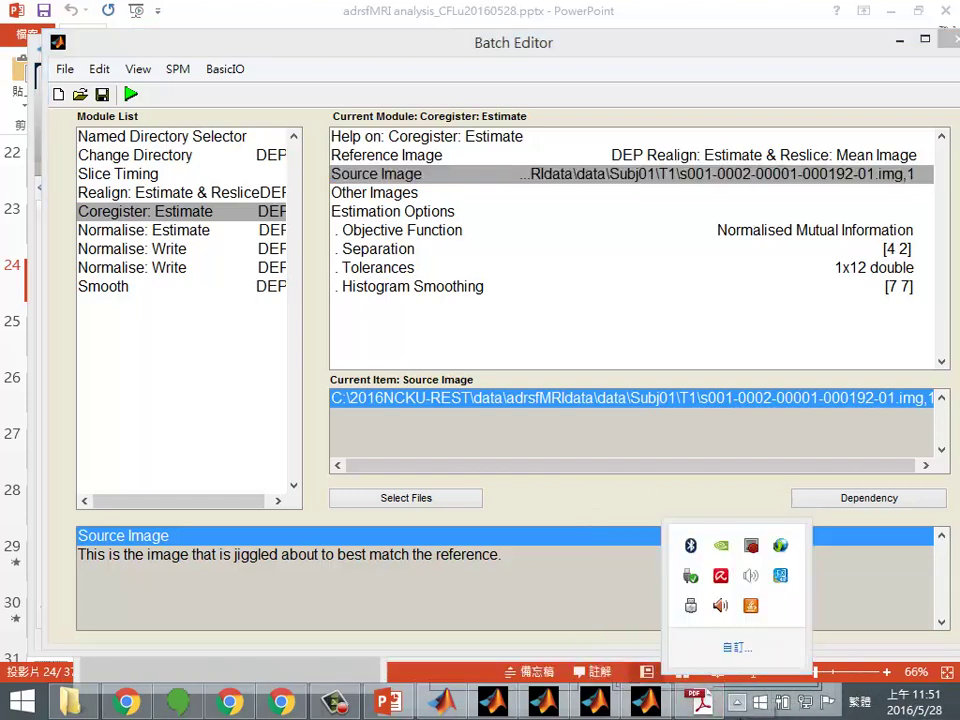
pyautogui.rightClick(742, 704)
pyautogui.click(780, 657)
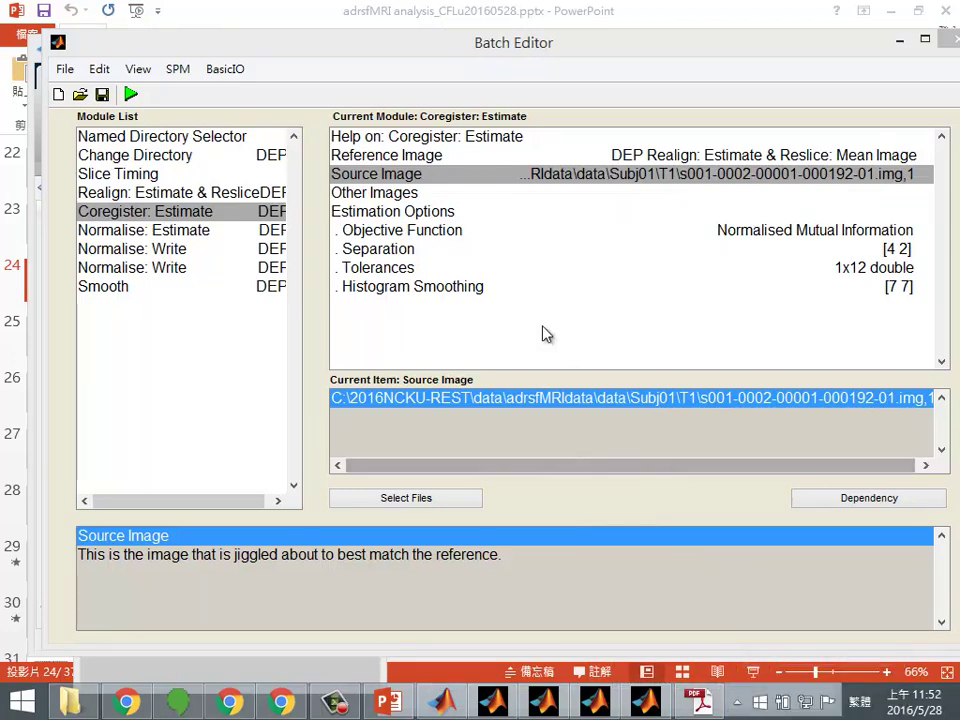
pyautogui.moveTo(769, 142); pyautogui.dragTo(566, 122)
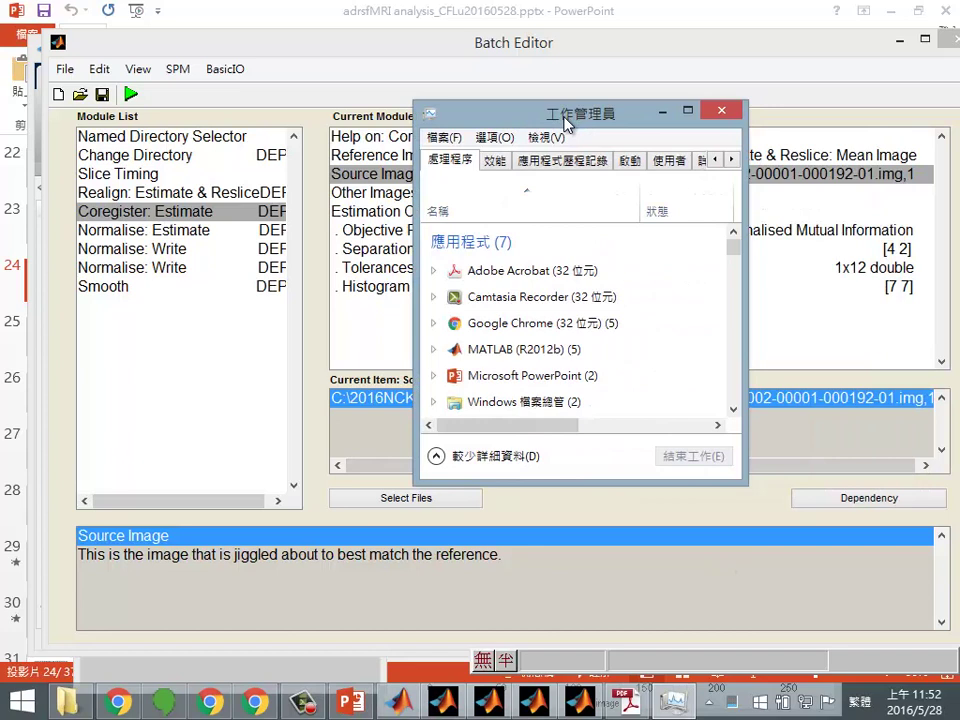
pyautogui.click(494, 160)
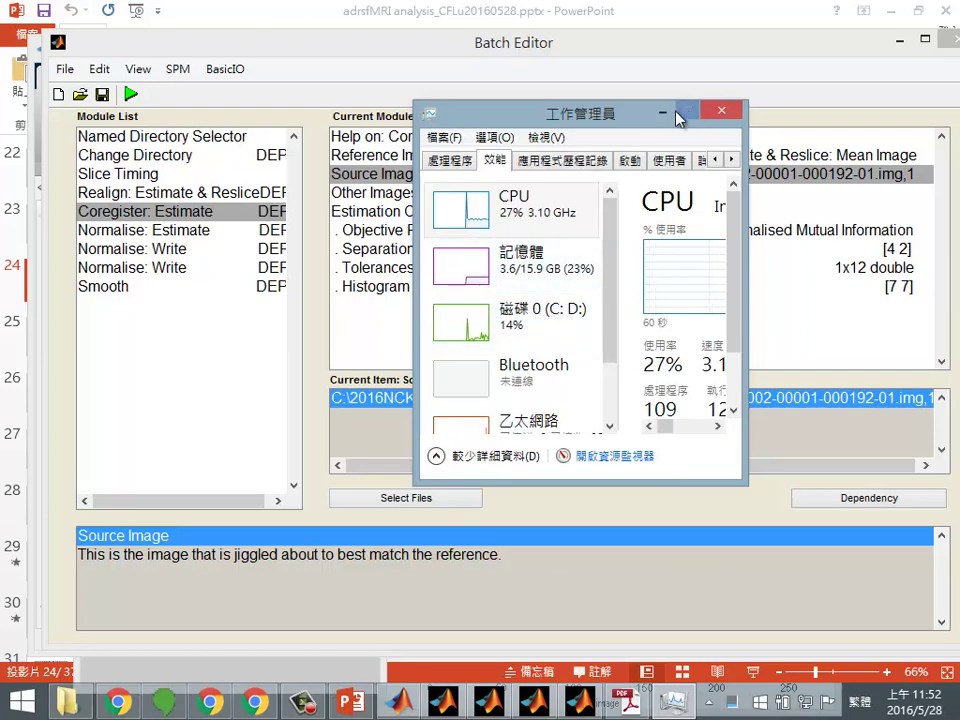
pyautogui.moveTo(598, 113); pyautogui.dragTo(786, 194)
pyautogui.click(850, 184)
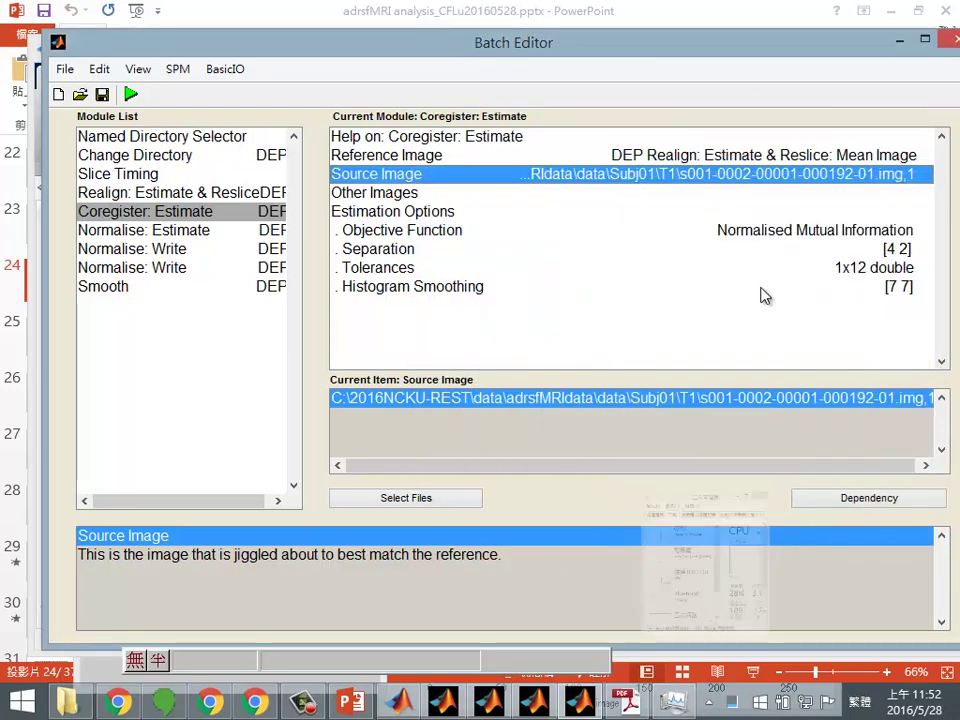
pyautogui.click(352, 702)
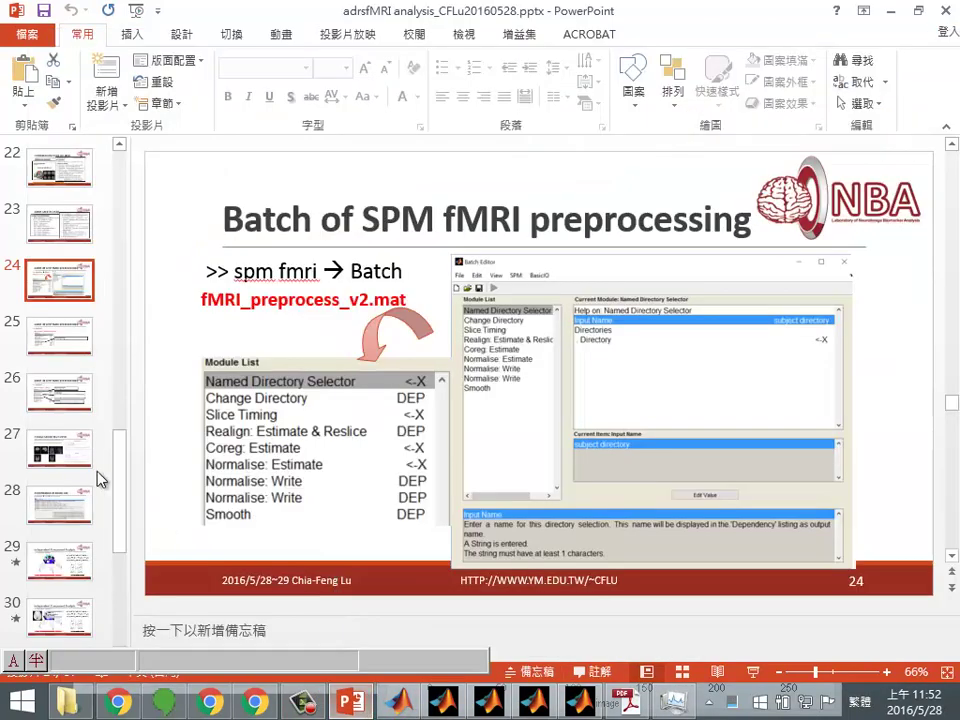
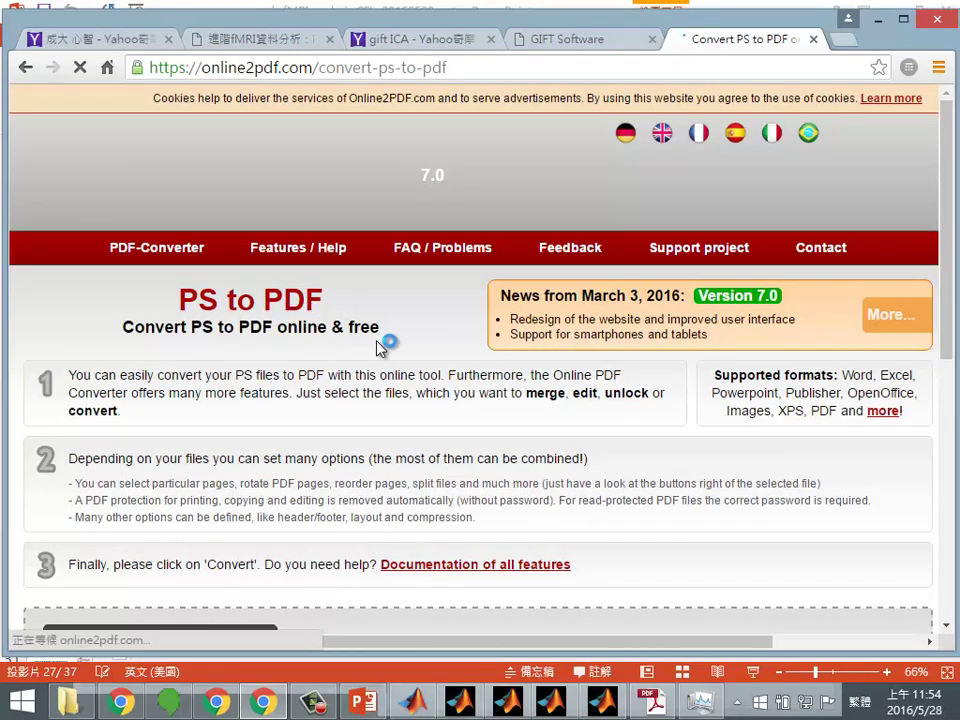
# Step: Look over Online2PDF's PS to PDF page, and locate spm_2016May28.ps in data_proc\Subj02 in File Explorer
pyautogui.scroll(-5, 390, 339)
pyautogui.scroll(5, 392, 344)
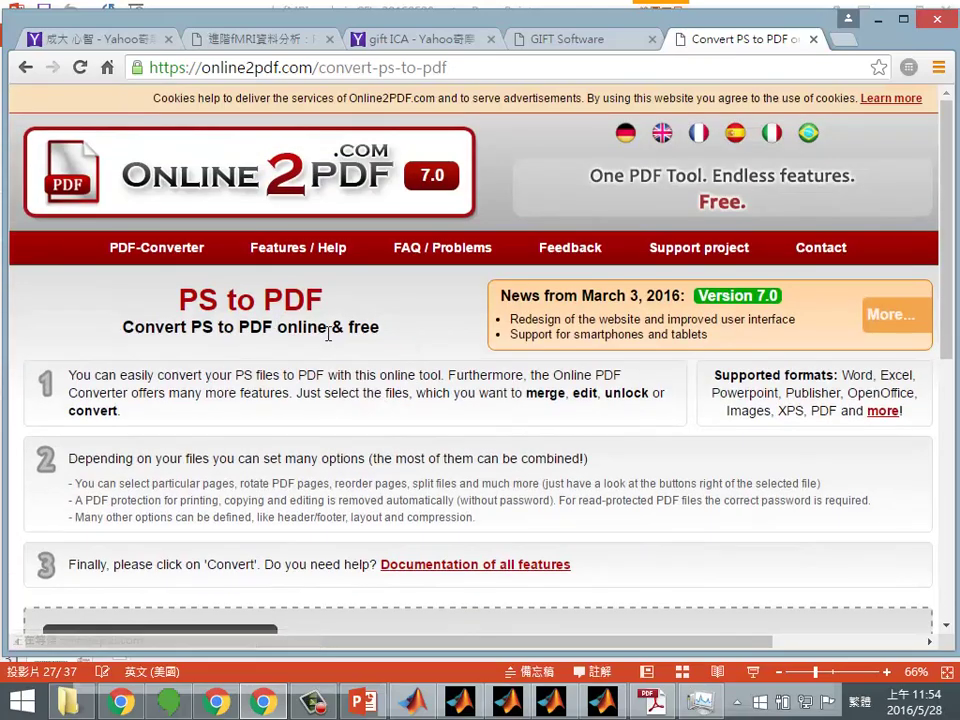
pyautogui.scroll(-3, 327, 335)
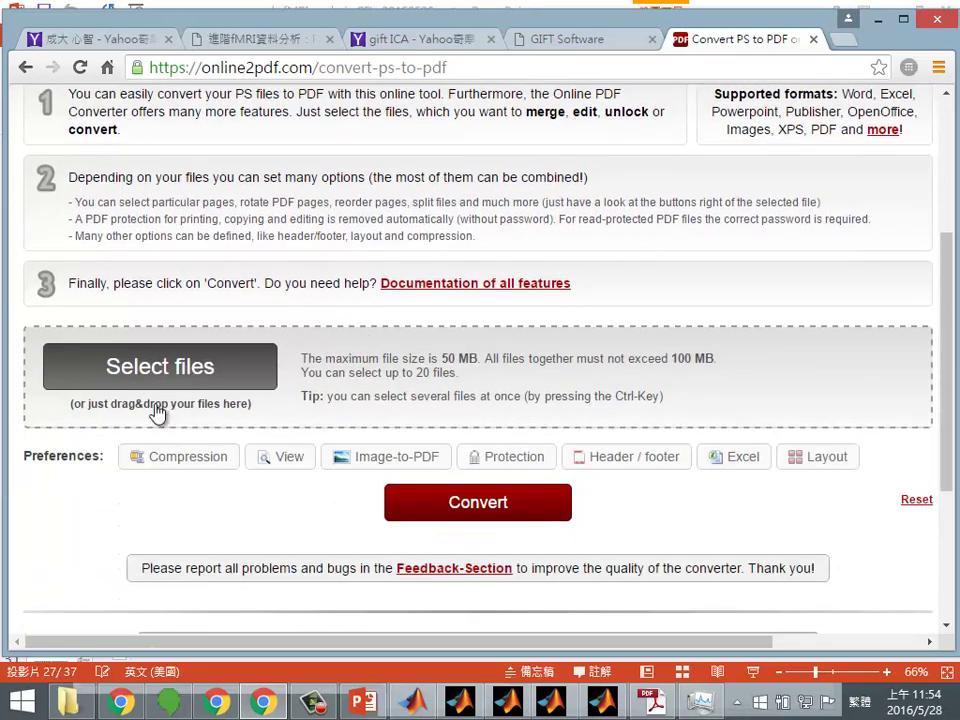
pyautogui.click(67, 702)
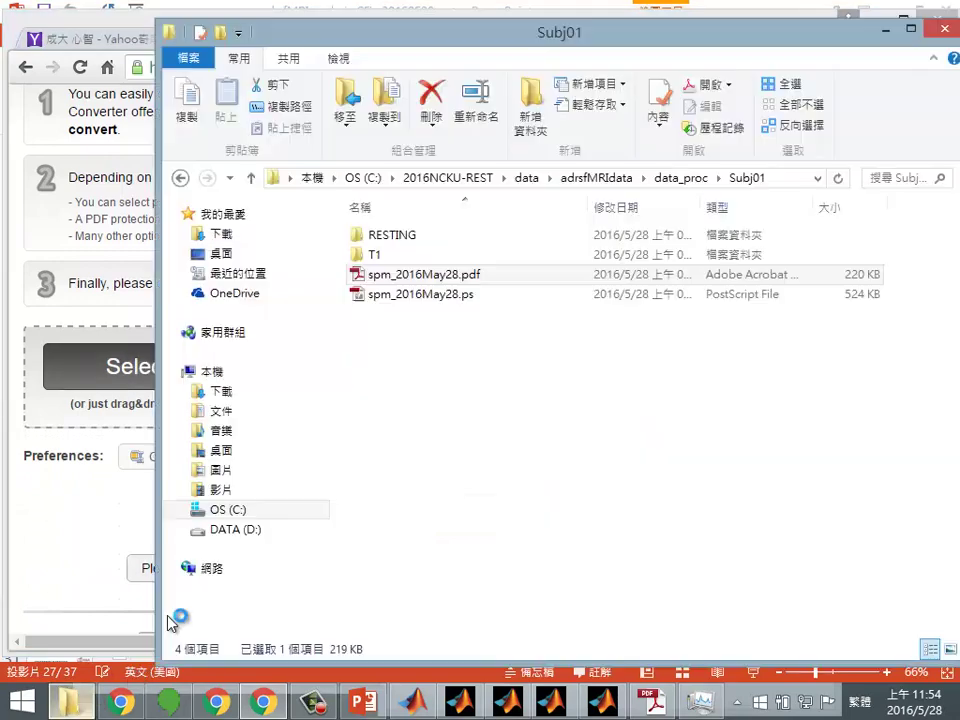
pyautogui.click(671, 180)
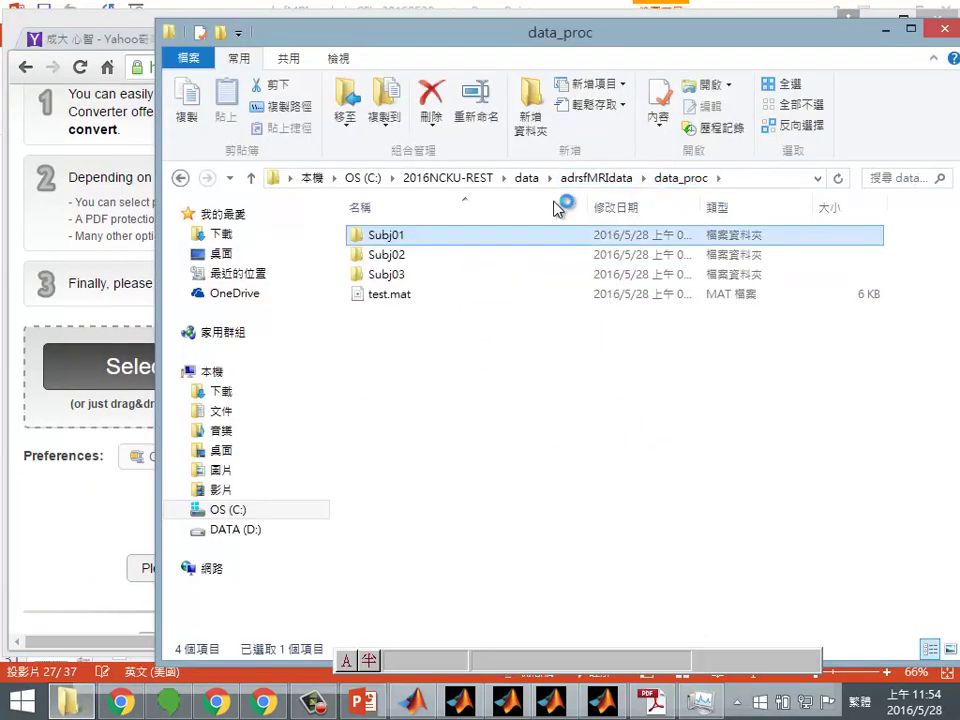
pyautogui.doubleClick(431, 253)
pyautogui.click(464, 282)
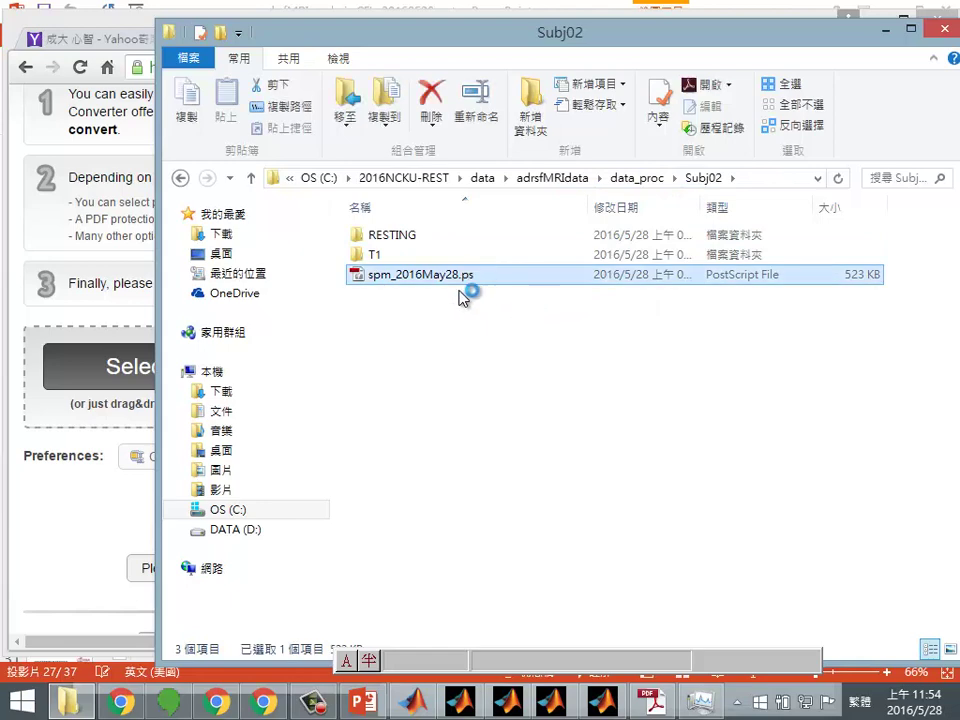
# Step: Add spm_2016May28.ps from 2016NCKU-REST\data\adrsfMRIdata\data_proc\Subj02 to the online converter as File 1
pyautogui.moveTo(500, 280); pyautogui.dragTo(64, 508)
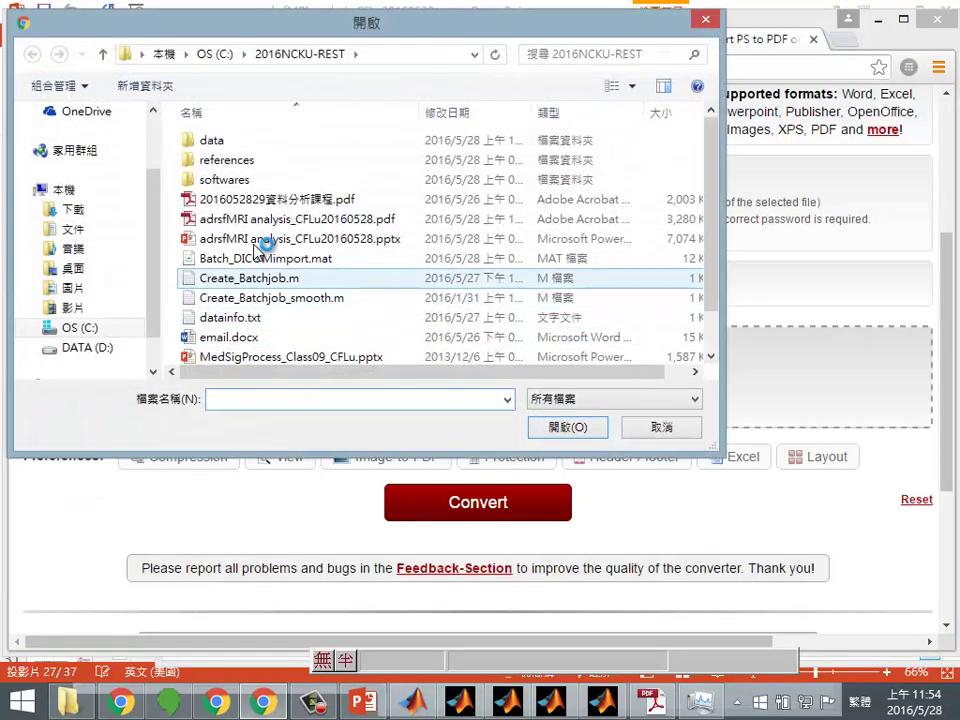
pyautogui.doubleClick(205, 142)
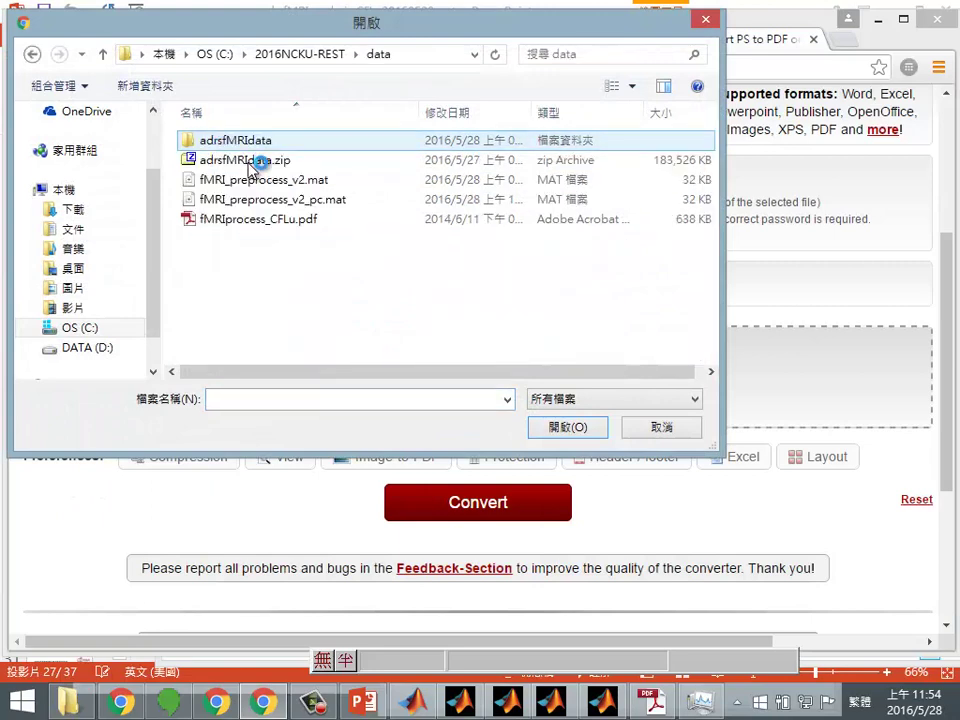
pyautogui.doubleClick(232, 141)
pyautogui.doubleClick(228, 163)
pyautogui.doubleClick(242, 160)
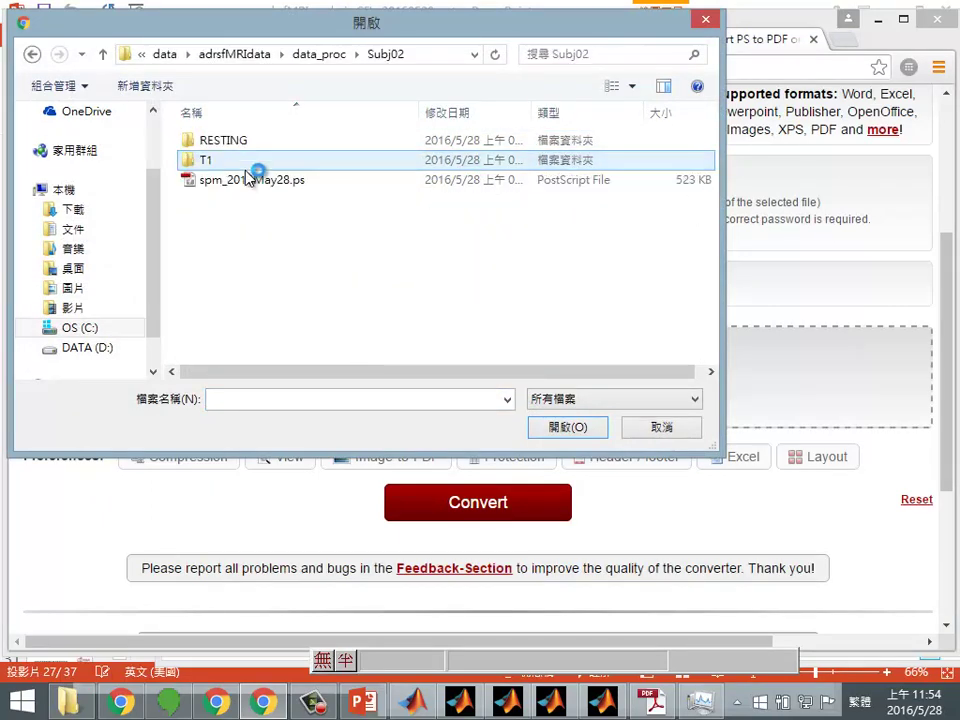
pyautogui.click(255, 181)
pyautogui.click(567, 427)
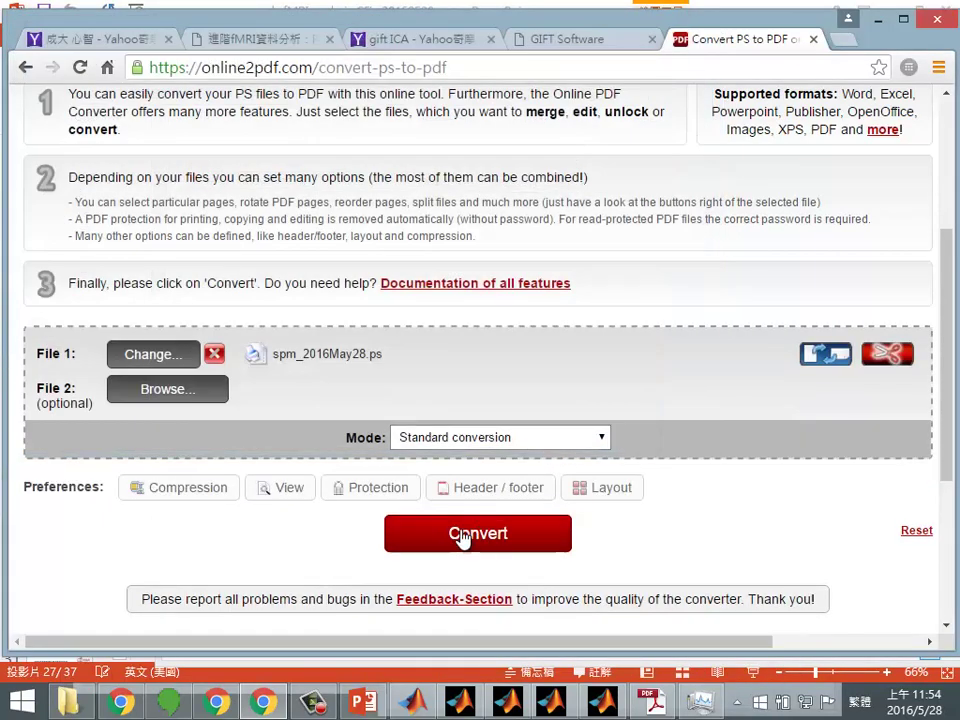
# Step: Leave the optional second file empty and convert spm_2016May28.ps to PDF in Standard conversion mode
pyautogui.click(160, 388)
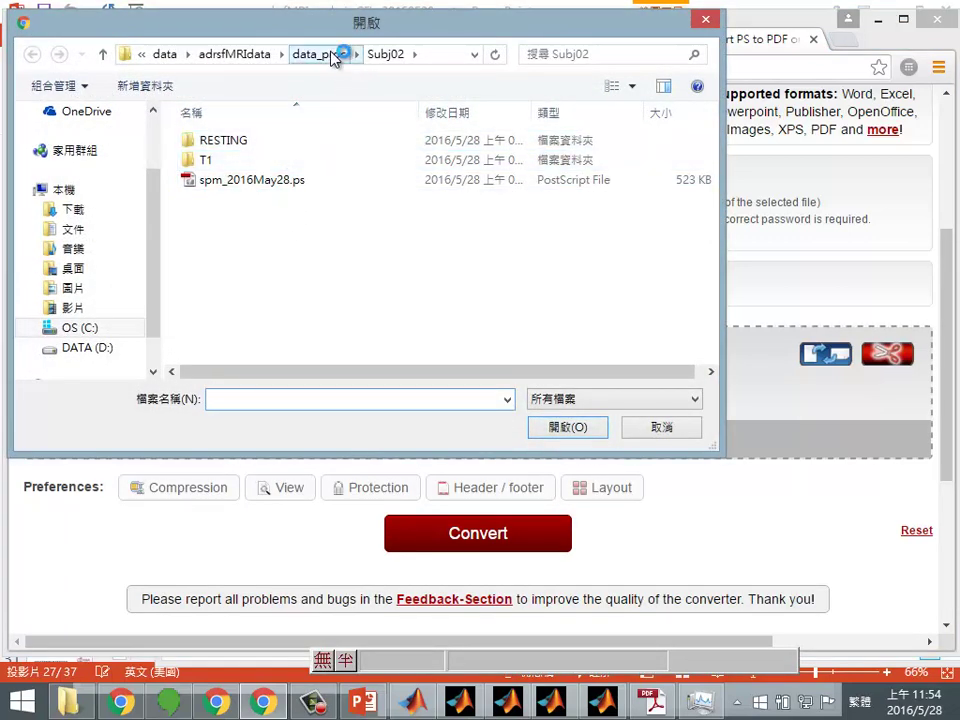
pyautogui.click(658, 427)
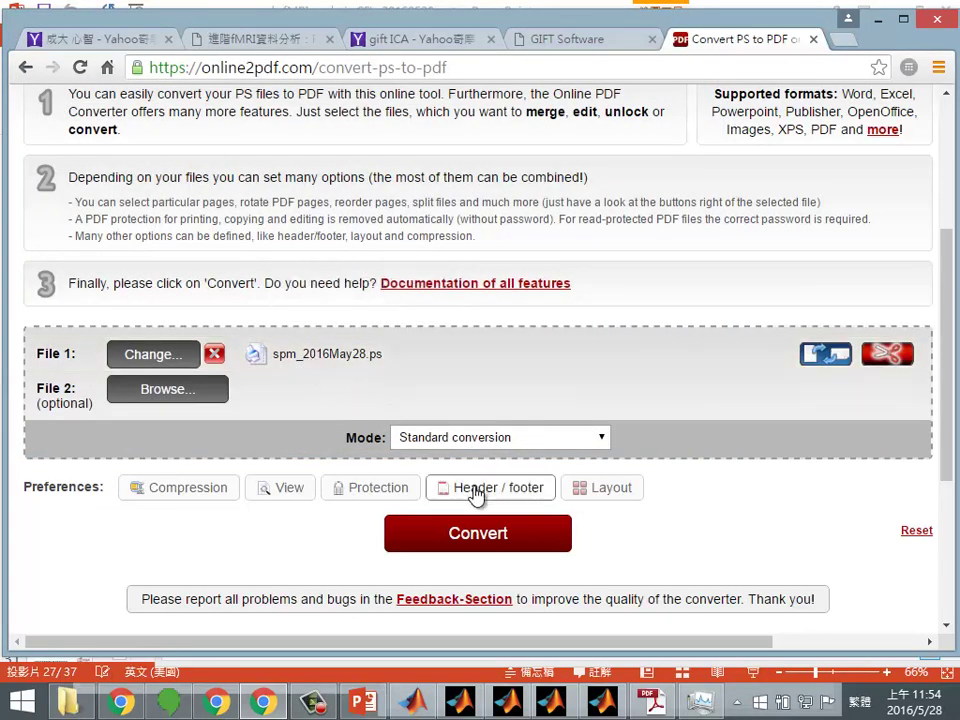
pyautogui.click(480, 536)
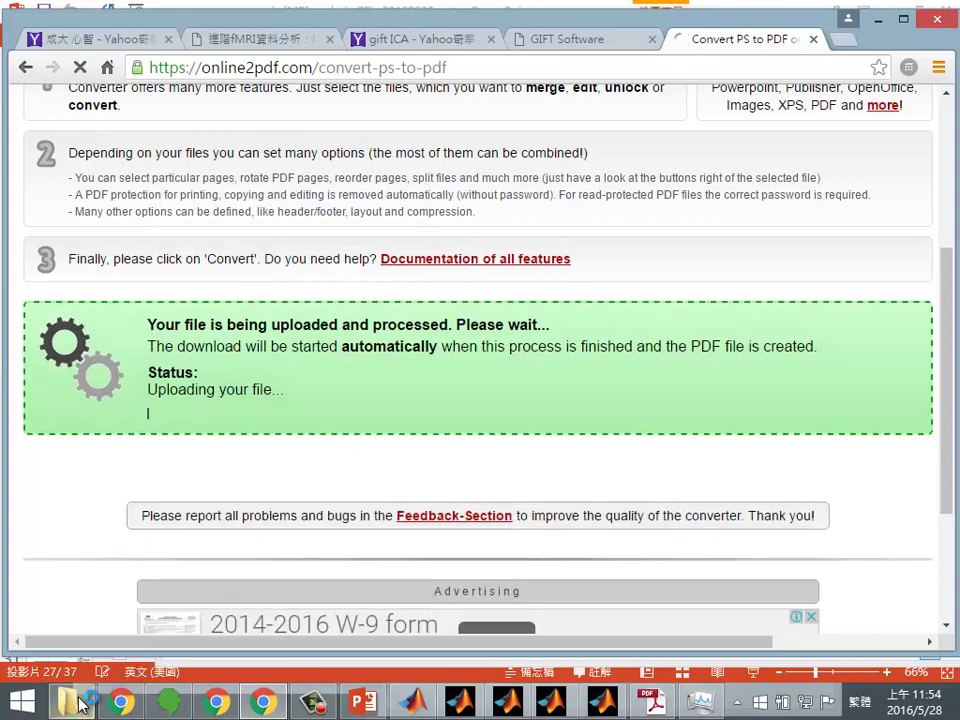
# Step: Convert spm_2016May28.ps from the Subj02 folder to PDF with Acrobat Distiller
pyautogui.click(68, 700)
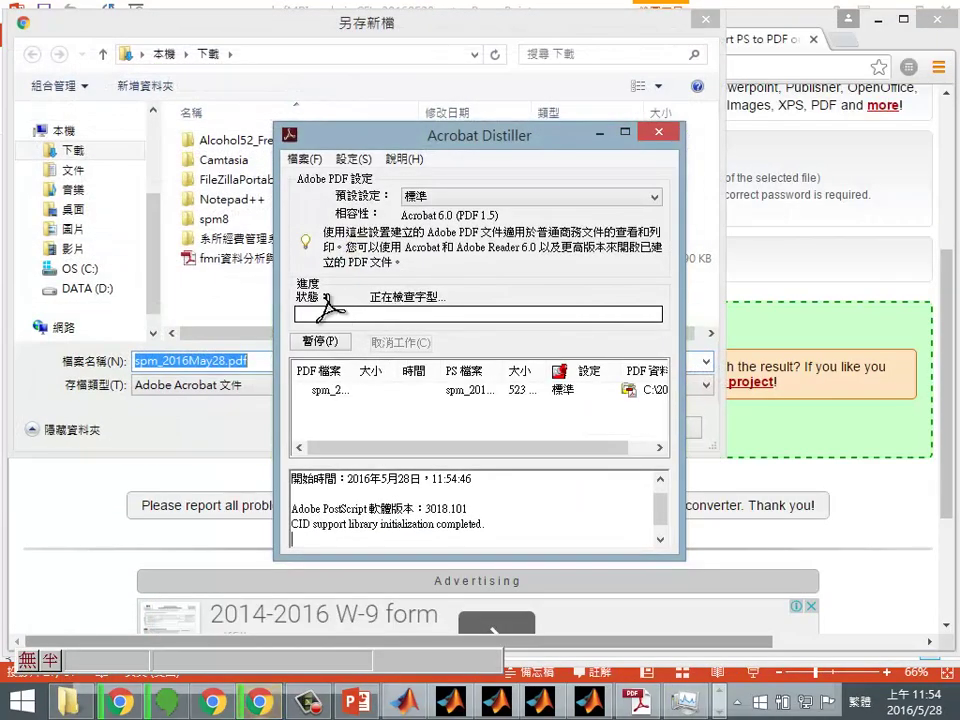
pyautogui.click(205, 433)
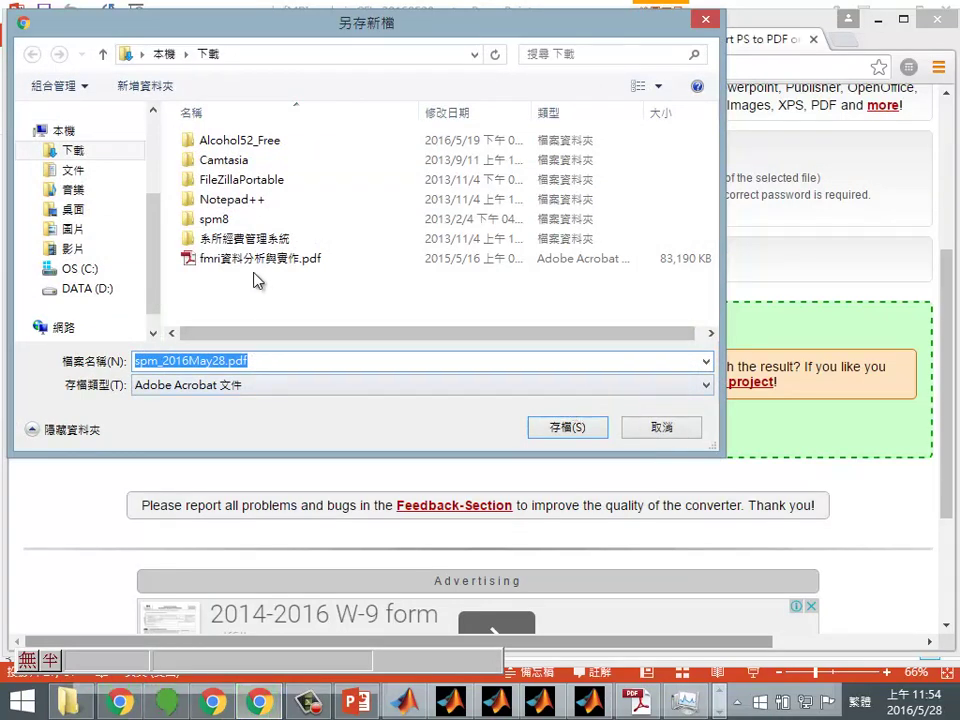
pyautogui.scroll(-1, 112, 180)
pyautogui.scroll(1, 90, 250)
pyautogui.click(80, 268)
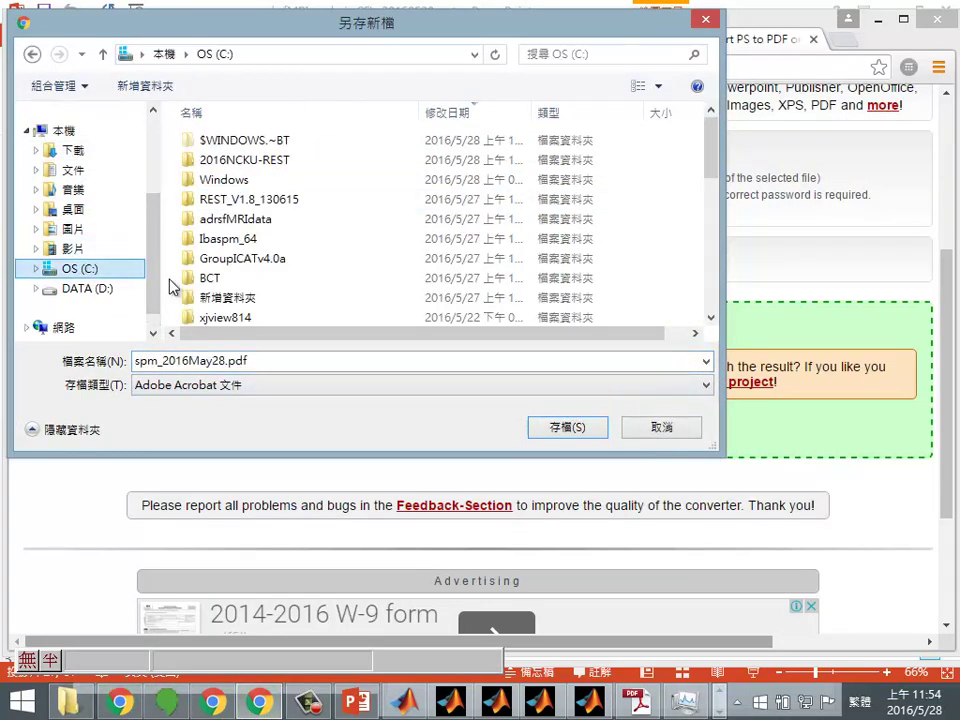
pyautogui.doubleClick(236, 160)
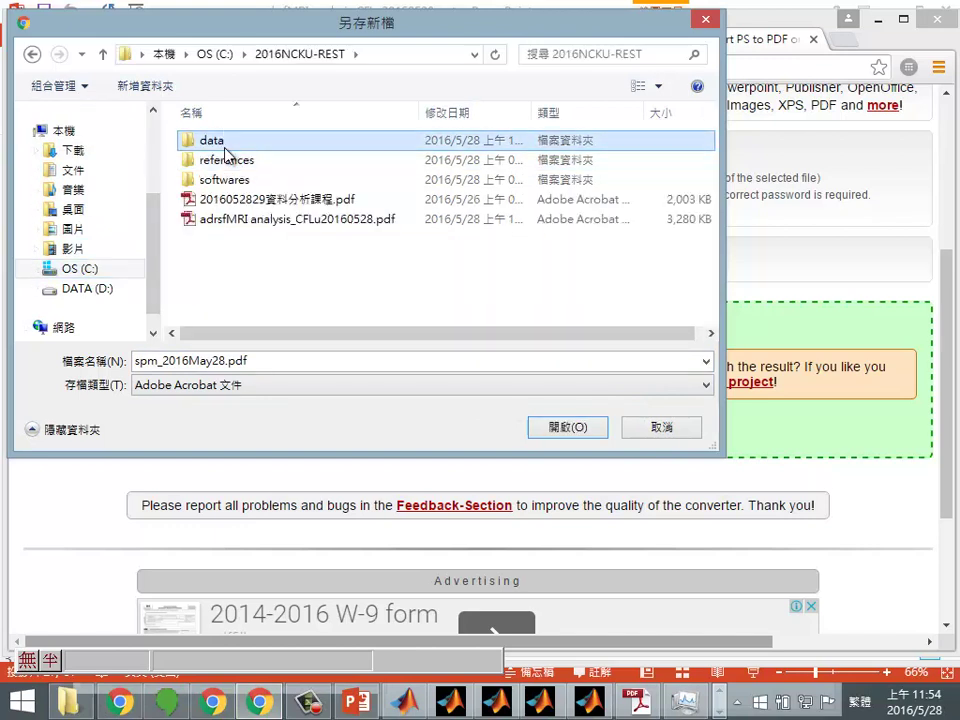
pyautogui.doubleClick(218, 147)
pyautogui.doubleClick(220, 148)
pyautogui.click(222, 162)
pyautogui.doubleClick(222, 162)
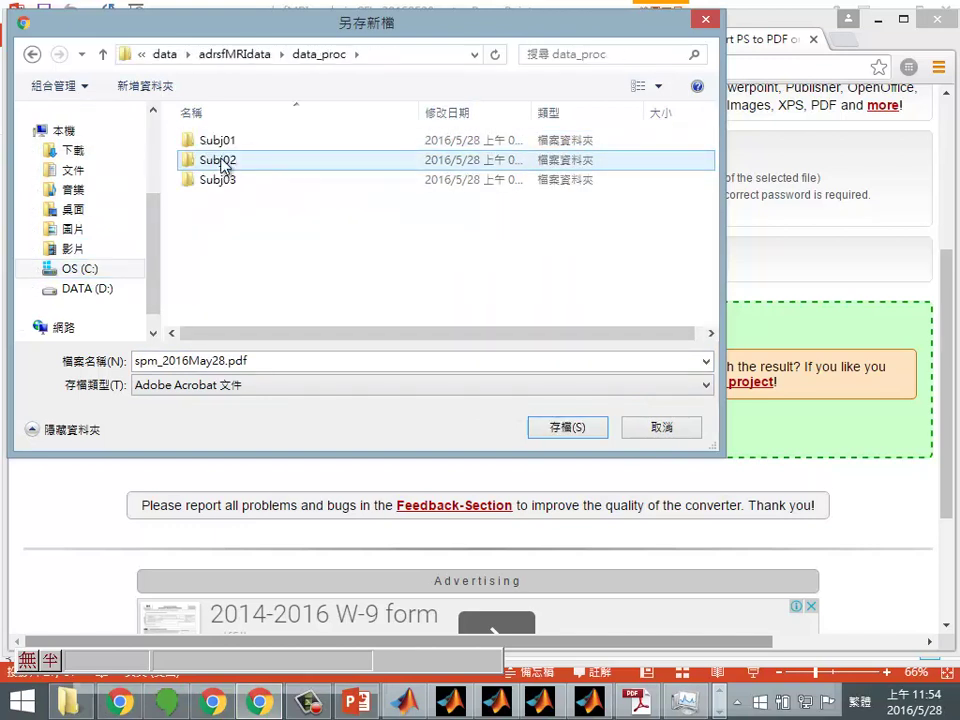
pyautogui.doubleClick(225, 162)
pyautogui.moveTo(290, 27); pyautogui.dragTo(327, 78)
pyautogui.press('Return')
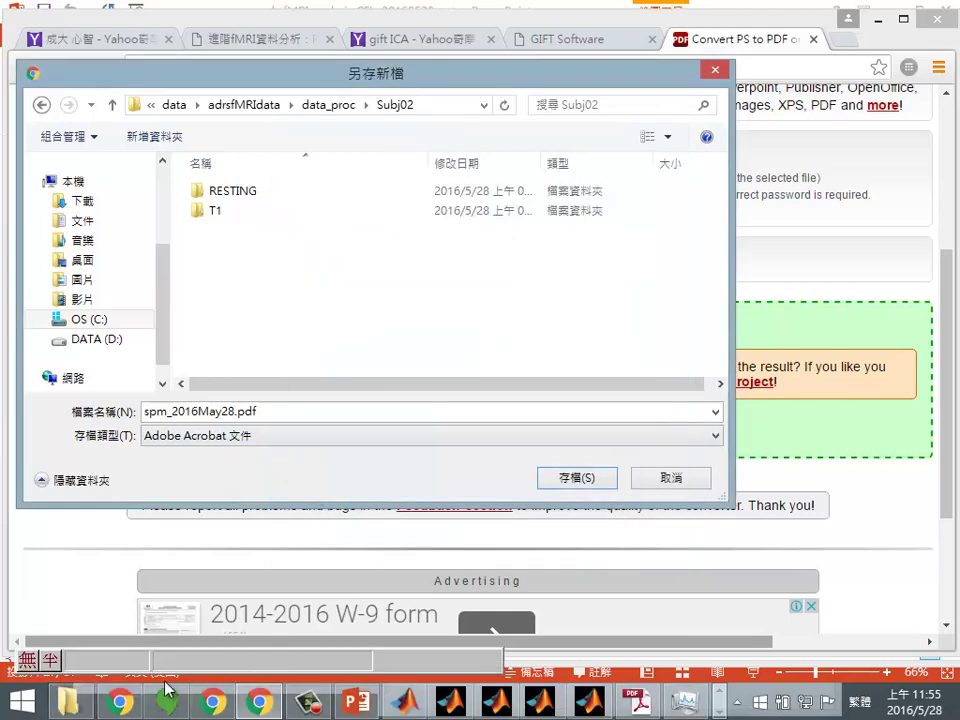
pyautogui.click(68, 702)
pyautogui.click(122, 480)
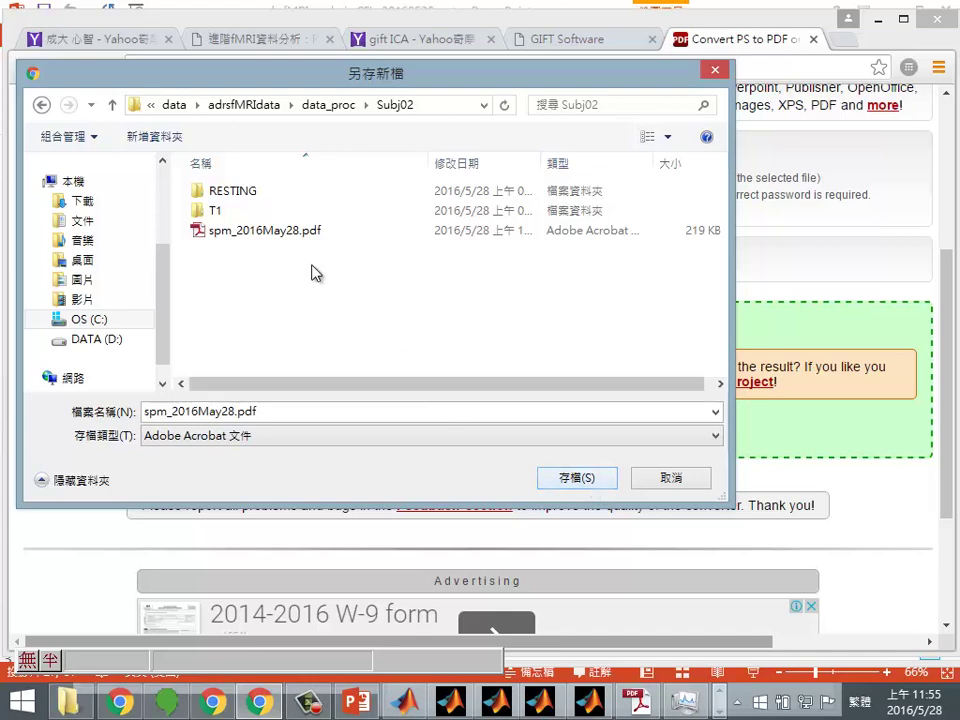
pyautogui.click(68, 702)
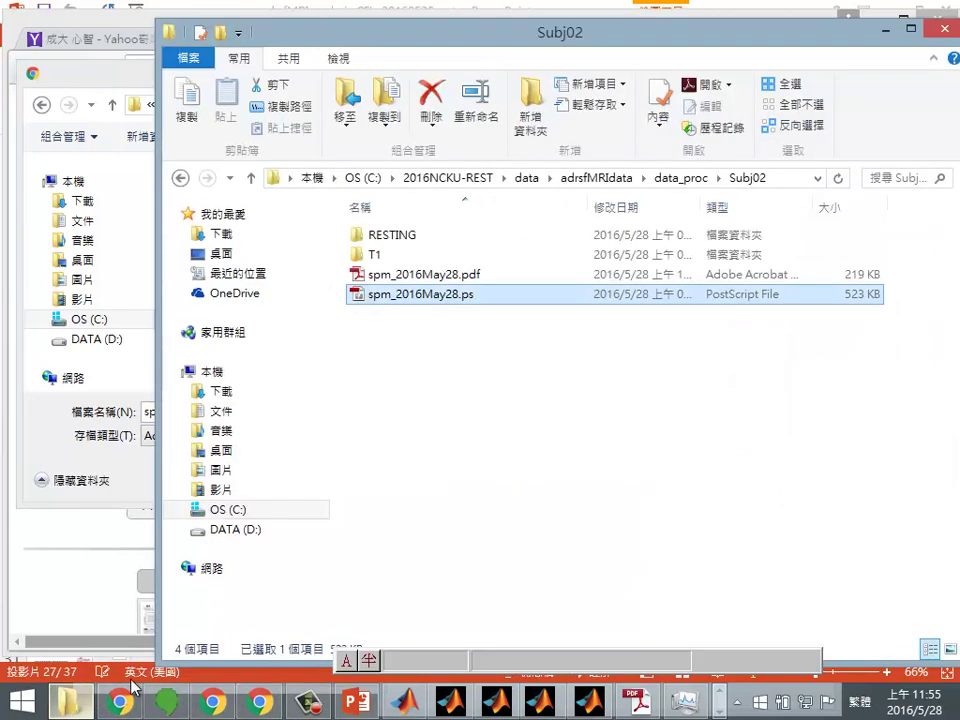
pyautogui.click(50, 66)
pyautogui.click(715, 69)
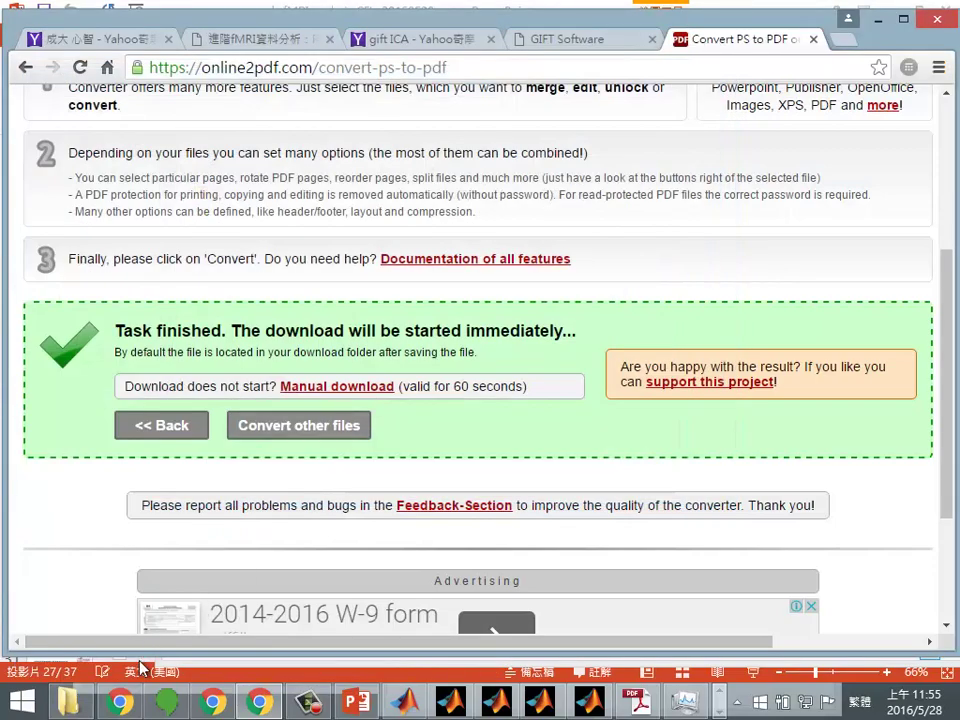
# Step: Open spm_2016May28.pdf from the Subj02 folder and examine the translation and rotation plots on its image realignment page
pyautogui.click(68, 702)
pyautogui.doubleClick(474, 276)
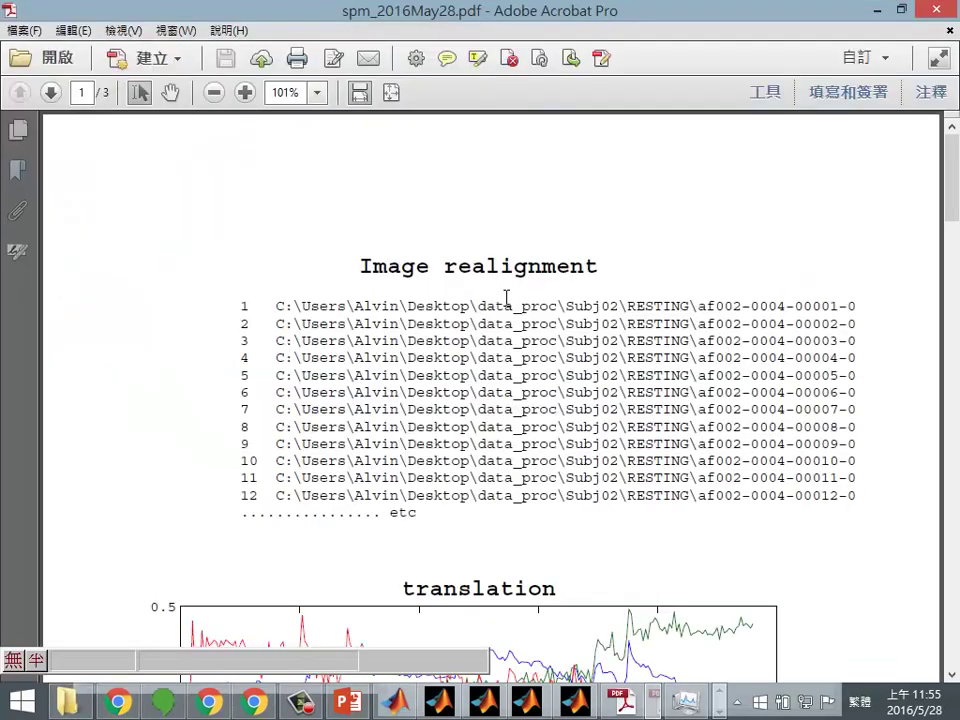
pyautogui.scroll(-8, 567, 265)
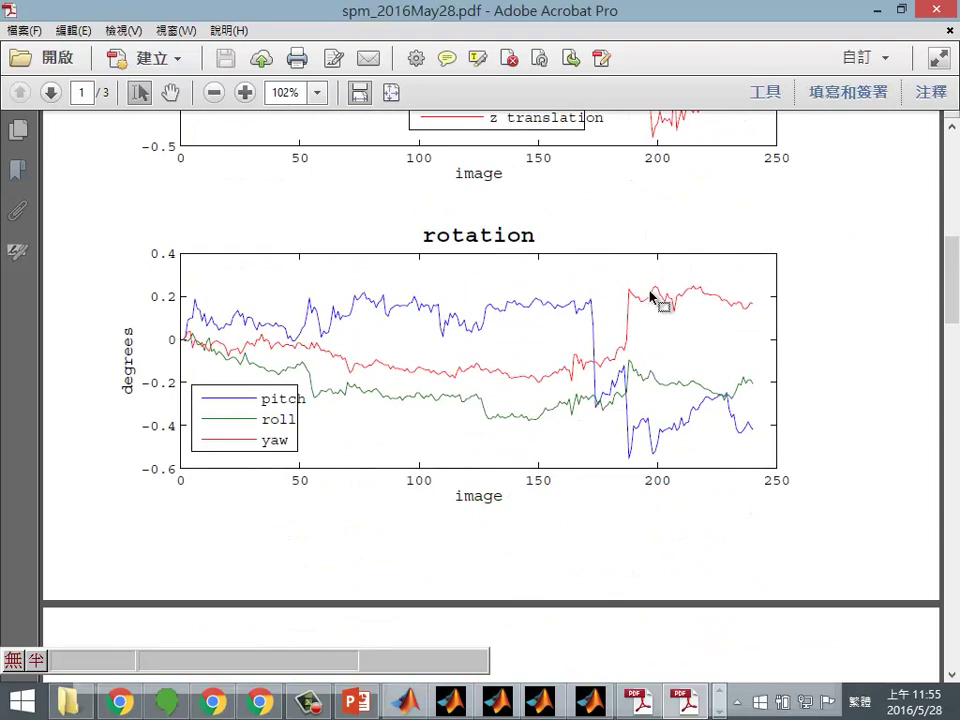
pyautogui.scroll(-7, 801, 152)
pyautogui.scroll(8, 781, 207)
pyautogui.scroll(3, 781, 207)
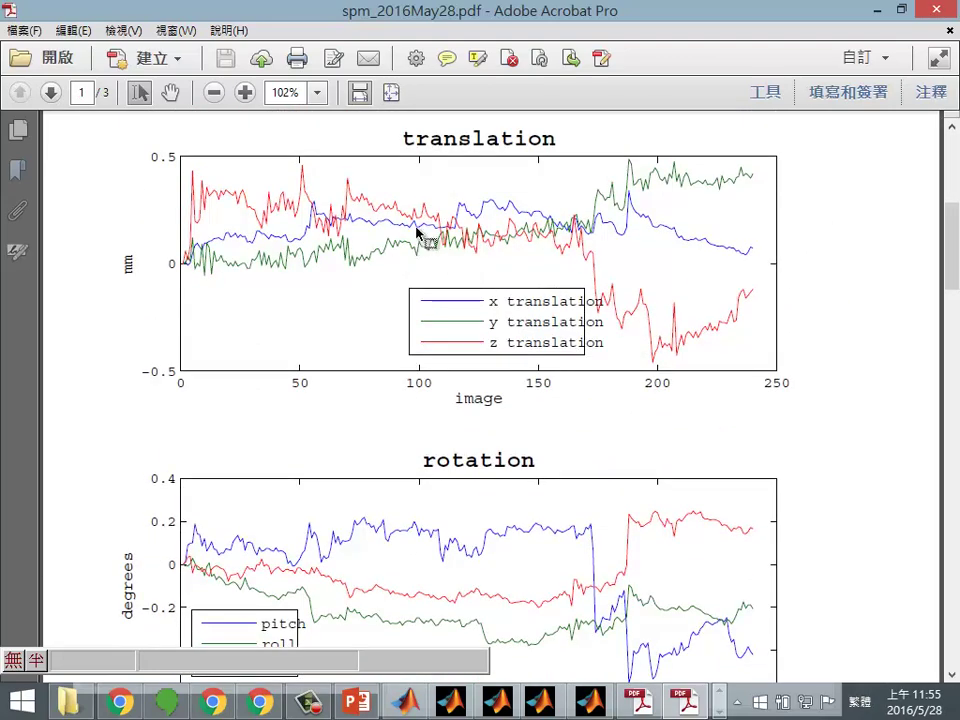
pyautogui.scroll(-2, 400, 210)
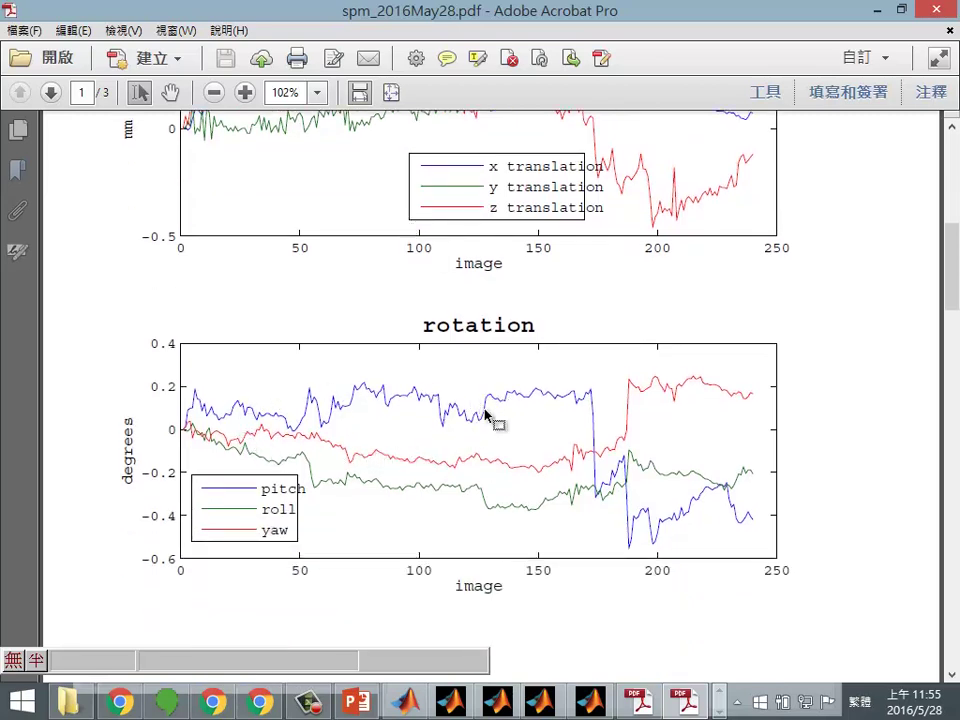
pyautogui.scroll(2, 580, 453)
pyautogui.scroll(2, 605, 453)
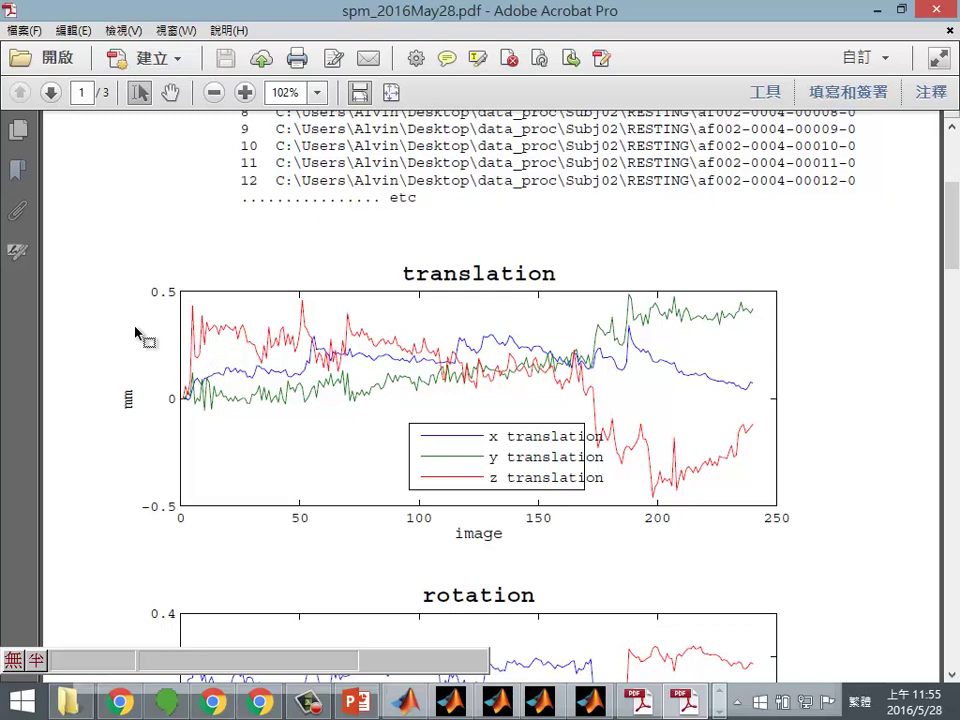
# Step: Examine the coregistration images on the second page of the PDF report, and close the report
pyautogui.scroll(-10, 568, 253)
pyautogui.scroll(-10, 655, 258)
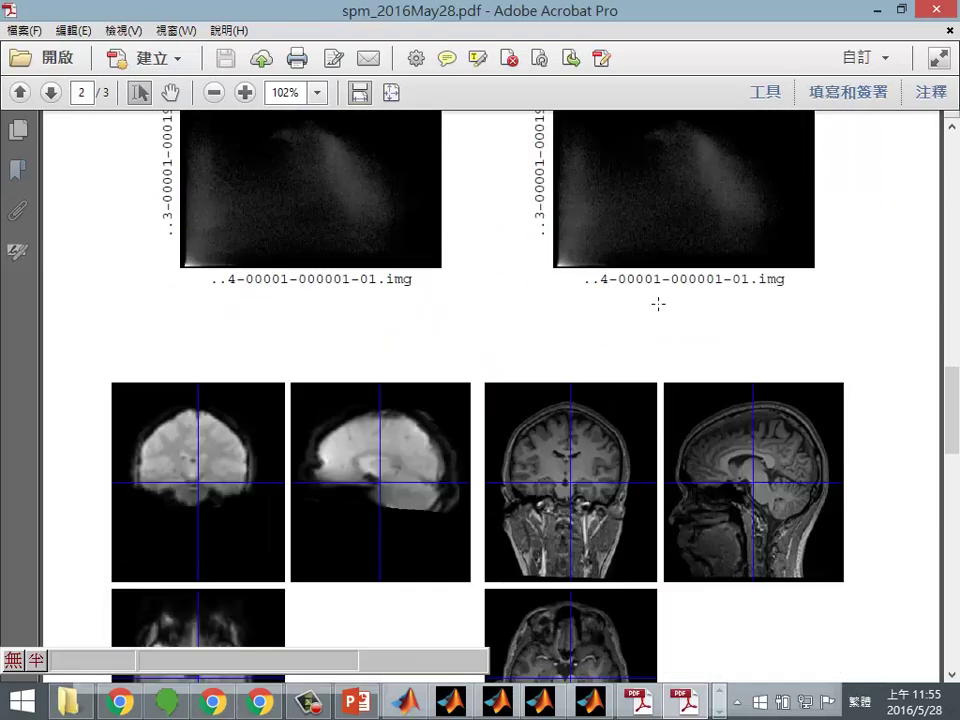
pyautogui.scroll(-8, 731, 208)
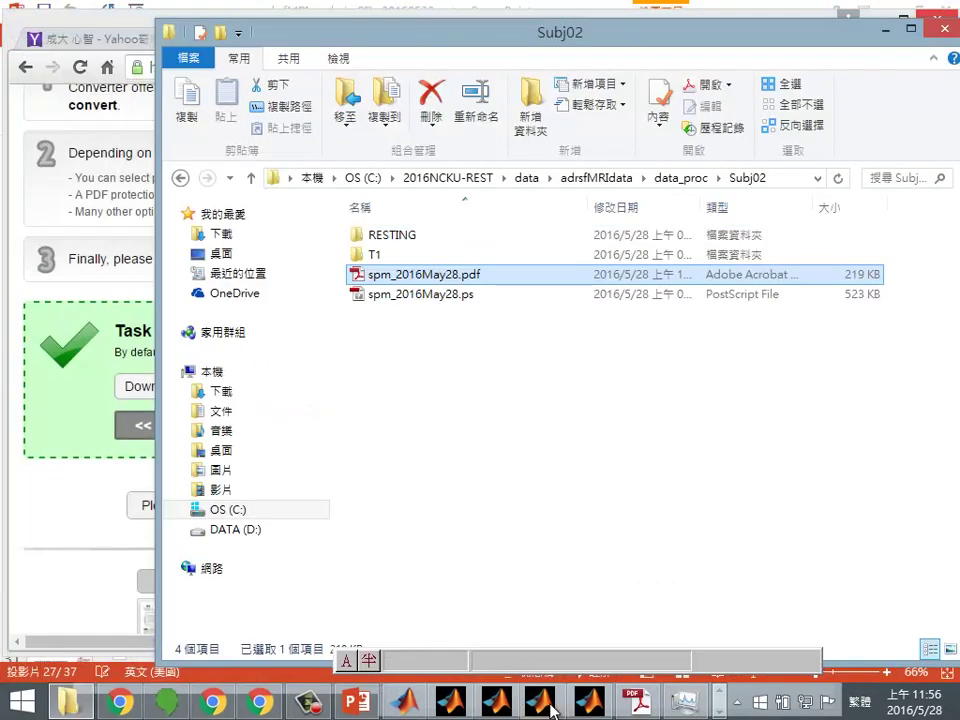
# Step: Switch through the SPM8 windows to MATLAB, widen the Command Window and read the log of the Subj01 preprocessing batch
pyautogui.click(540, 703)
pyautogui.click(492, 703)
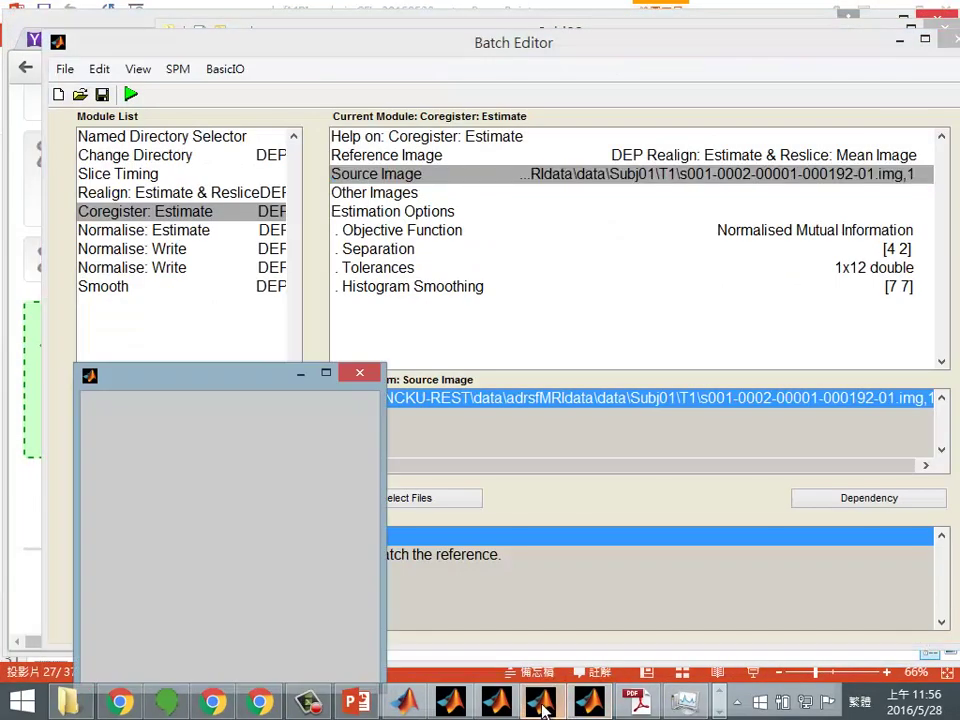
pyautogui.click(452, 703)
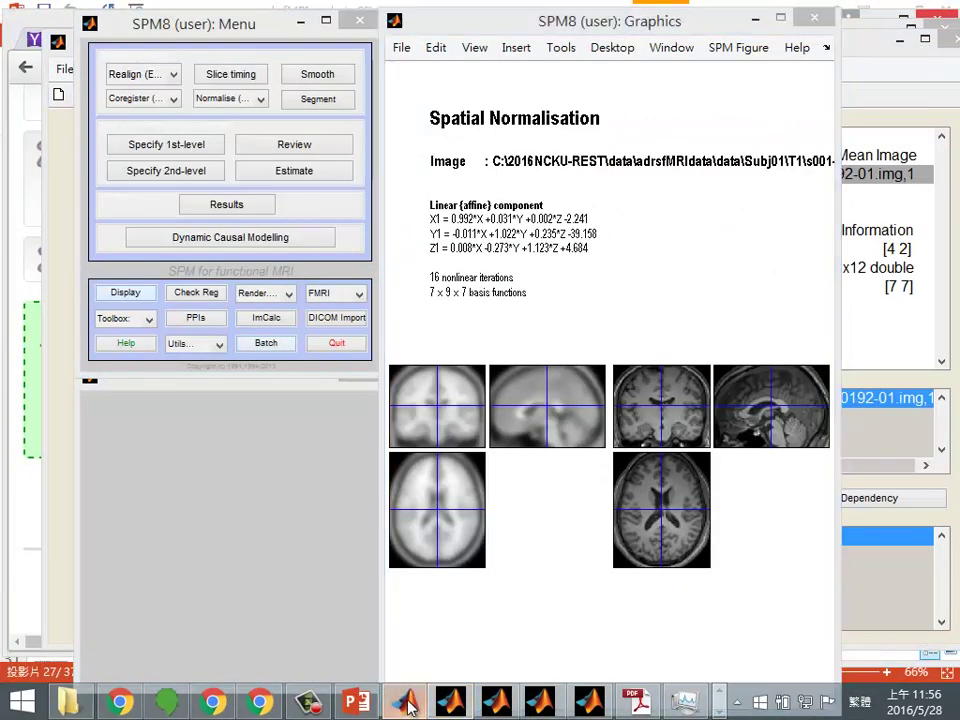
pyautogui.click(404, 703)
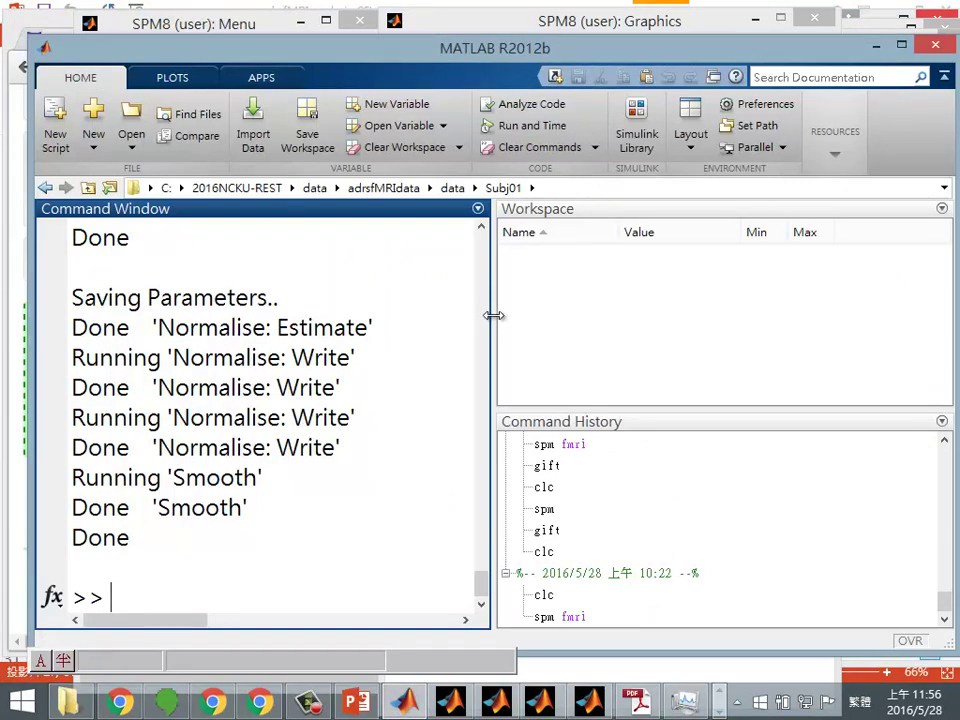
pyautogui.scroll(3, 492, 320)
pyautogui.moveTo(494, 321); pyautogui.dragTo(642, 325)
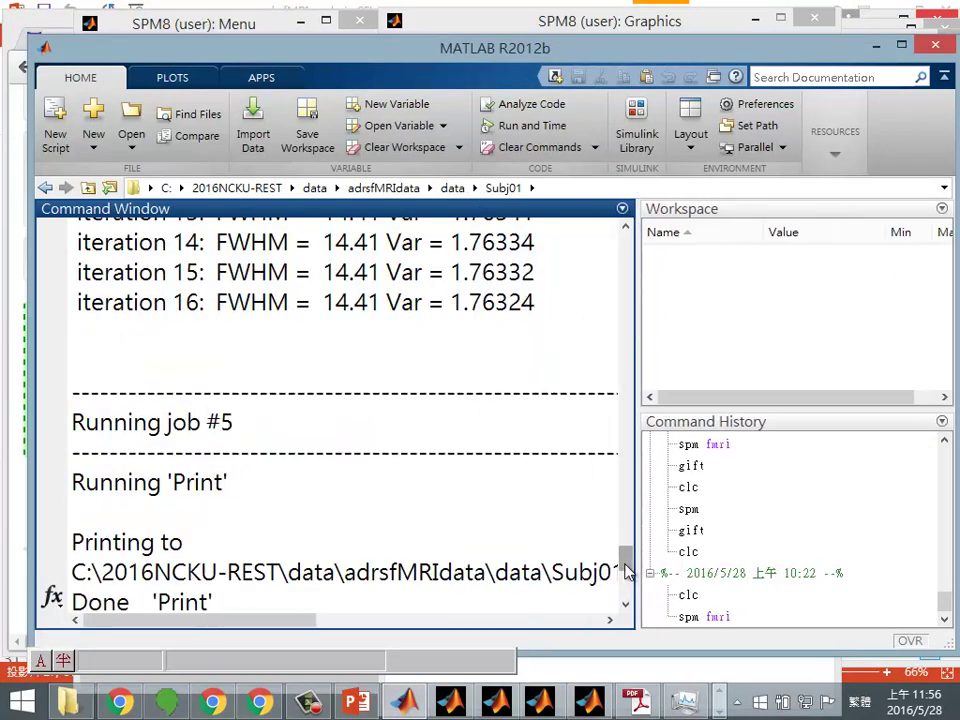
pyautogui.scroll(-5, 397, 530)
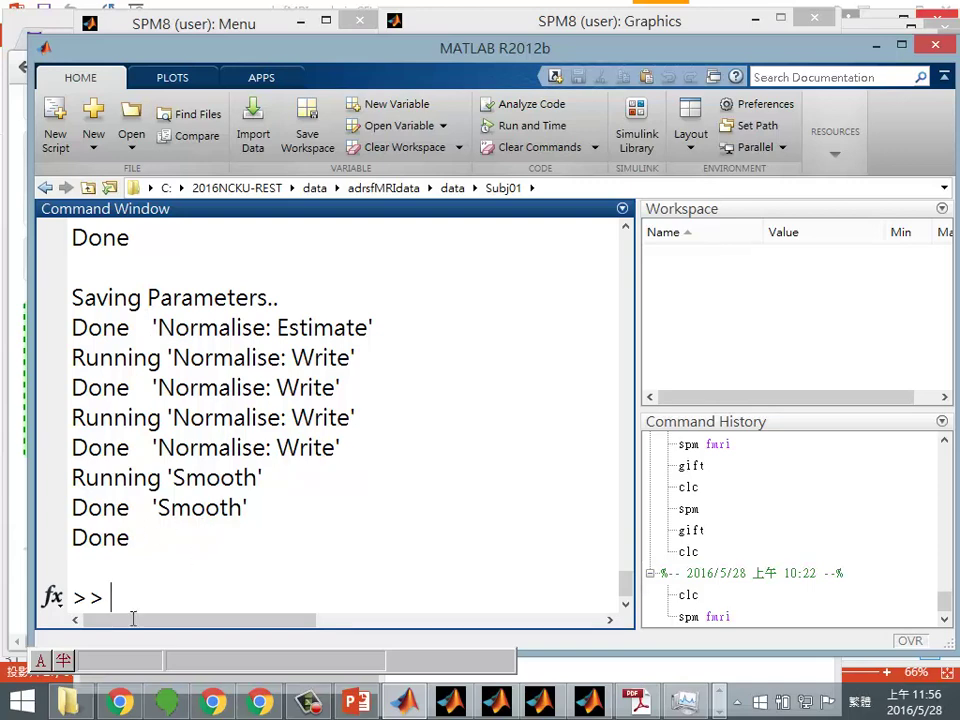
# Step: Return to the Subj02 folder, reopen spm_2016May28.pdf and compare the functional and T1 brain views on page 2
pyautogui.hotkey('alt', 'Tab')
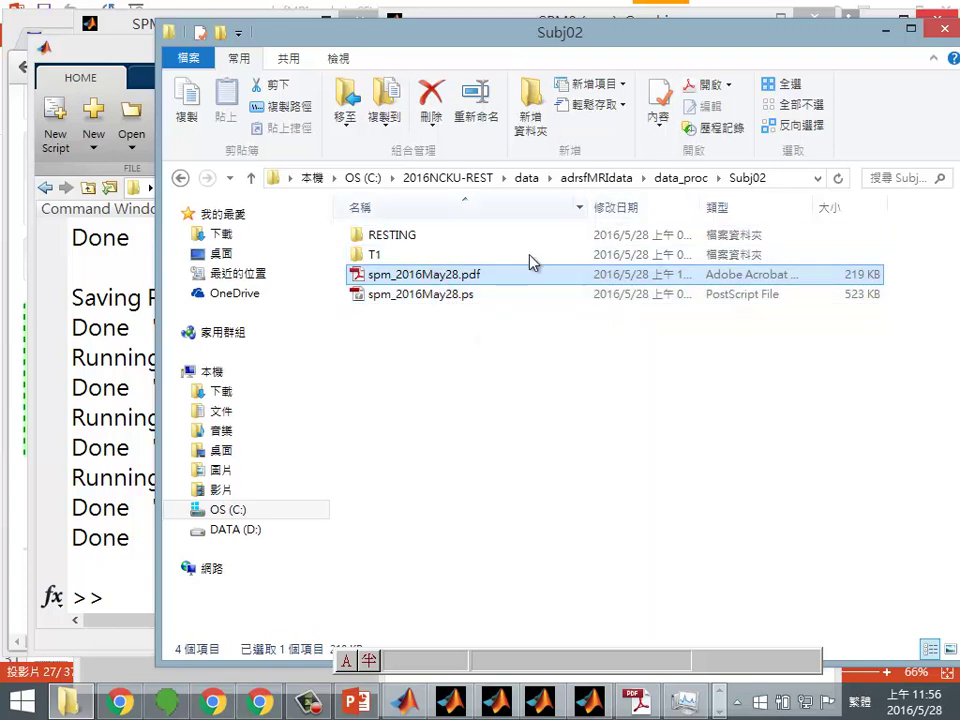
pyautogui.click(465, 297)
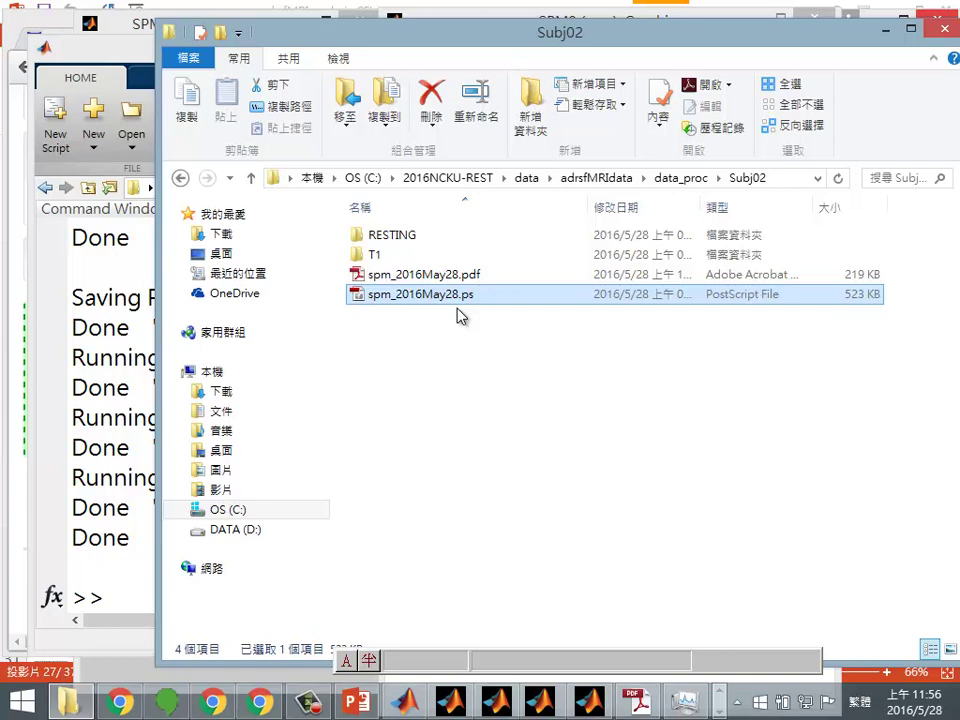
pyautogui.click(436, 277)
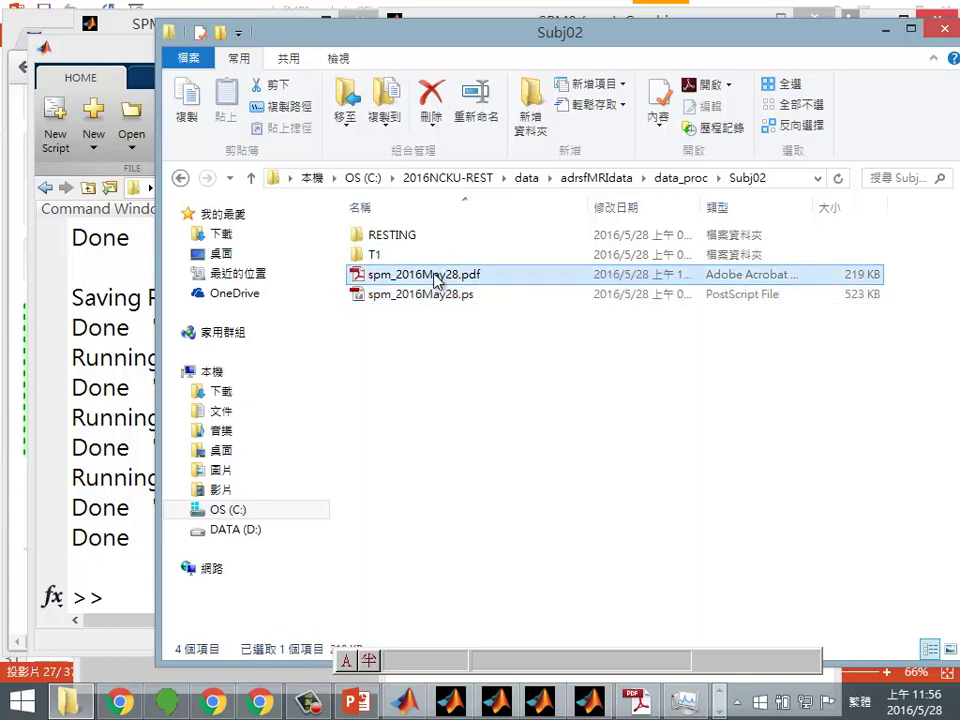
pyautogui.doubleClick(436, 277)
pyautogui.scroll(-15, 467, 400)
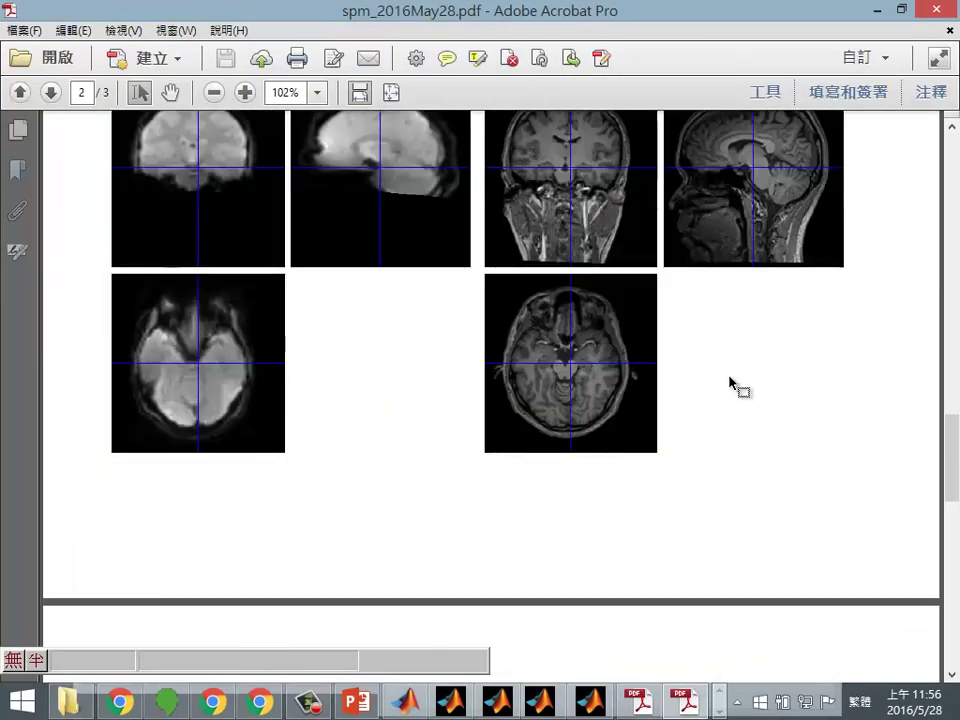
pyautogui.scroll(4, 720, 370)
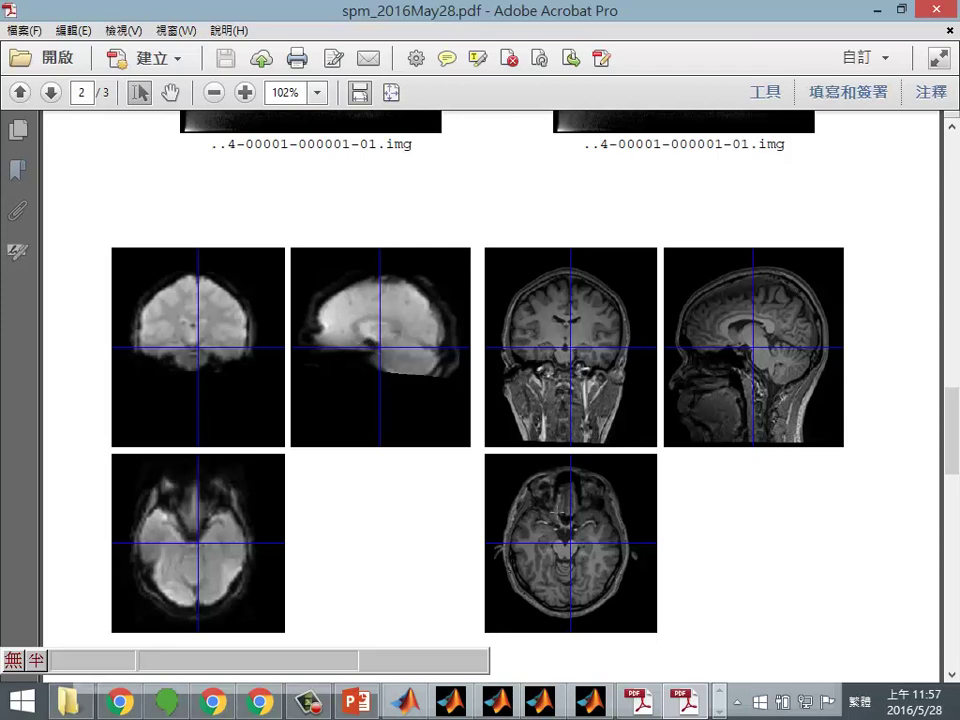
pyautogui.click(458, 704)
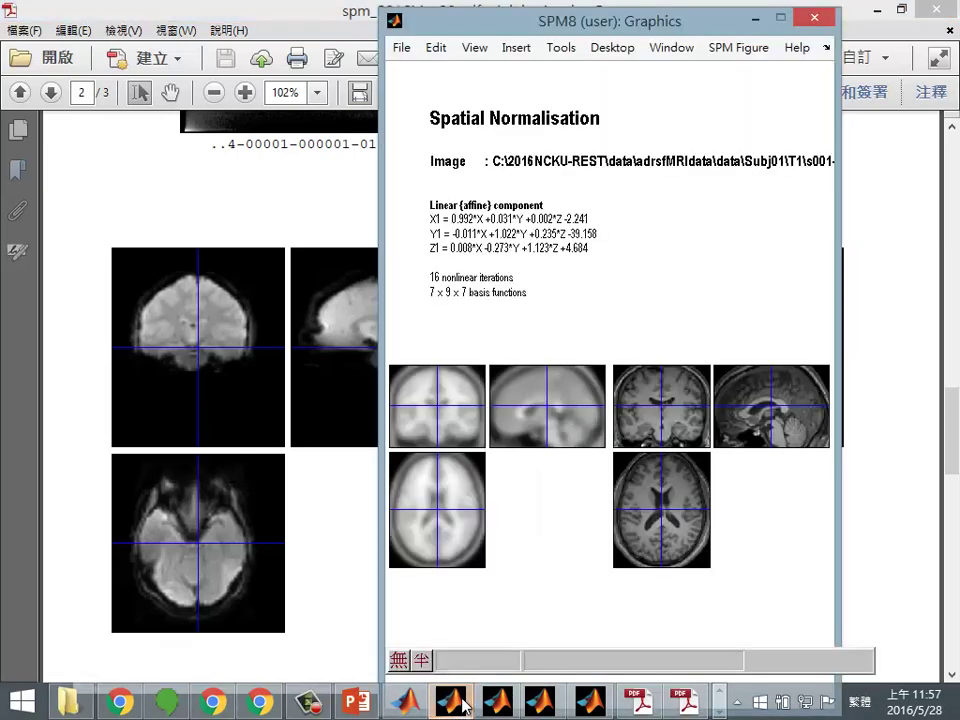
pyautogui.click(494, 704)
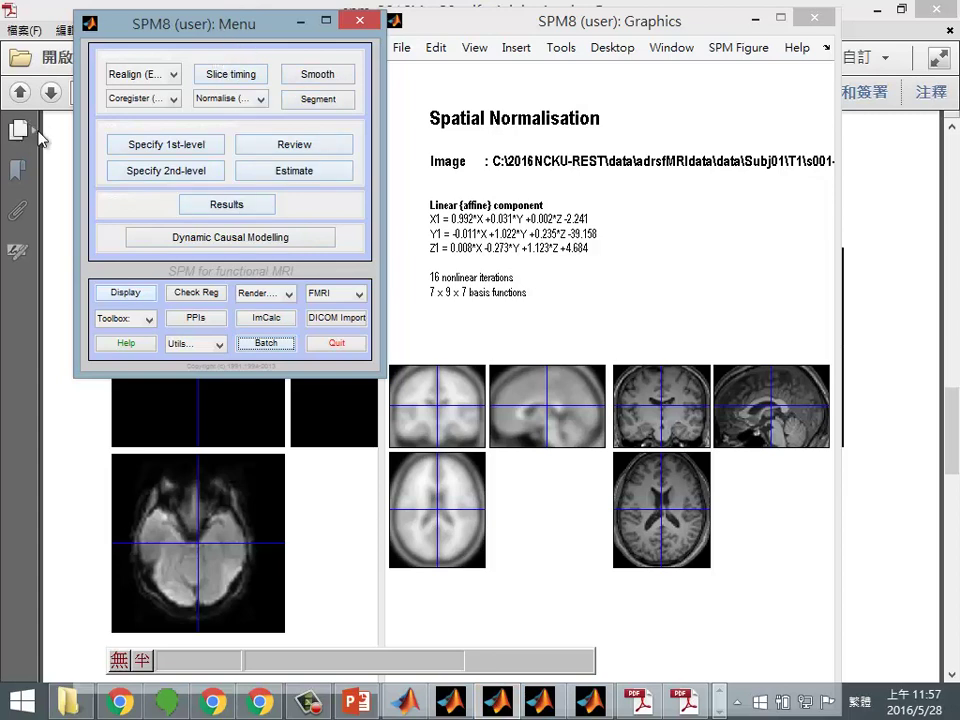
pyautogui.click(197, 294)
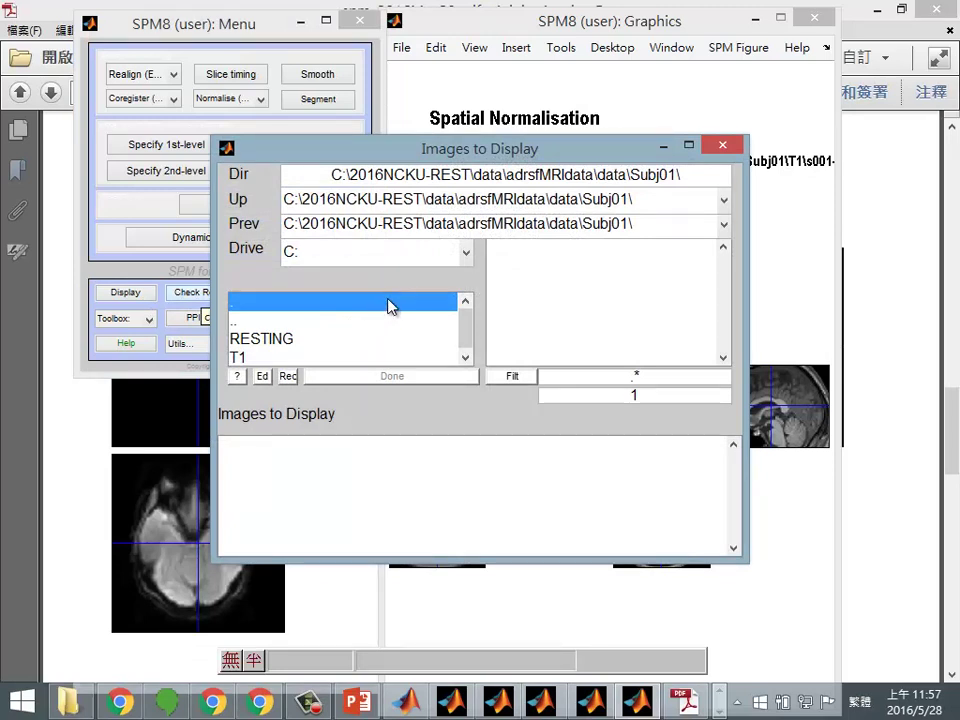
pyautogui.click(308, 358)
pyautogui.click(308, 358)
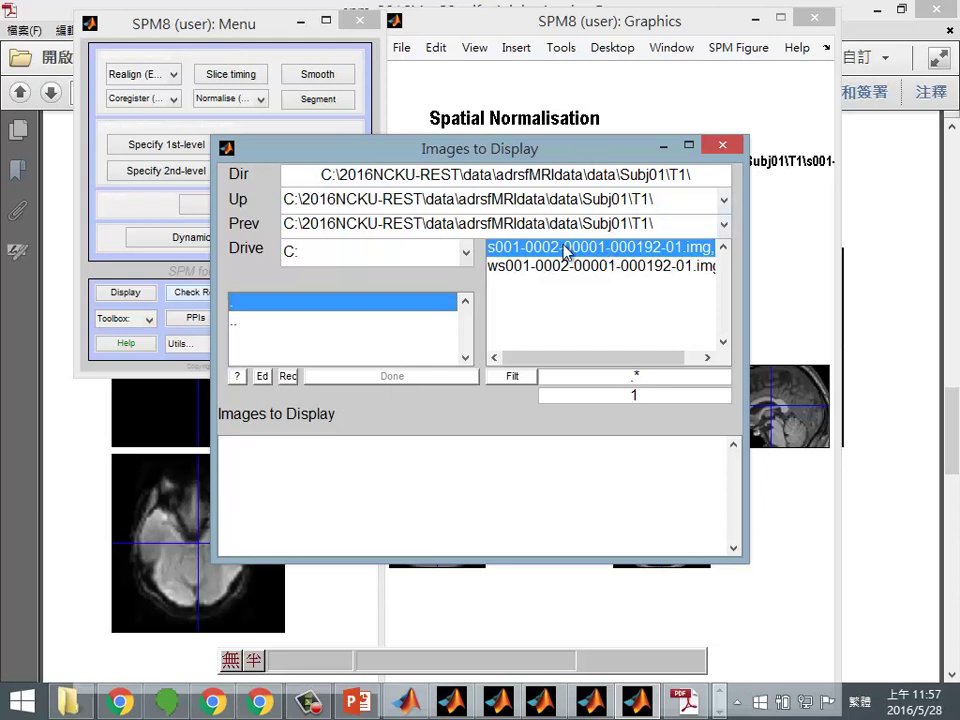
pyautogui.click(581, 267)
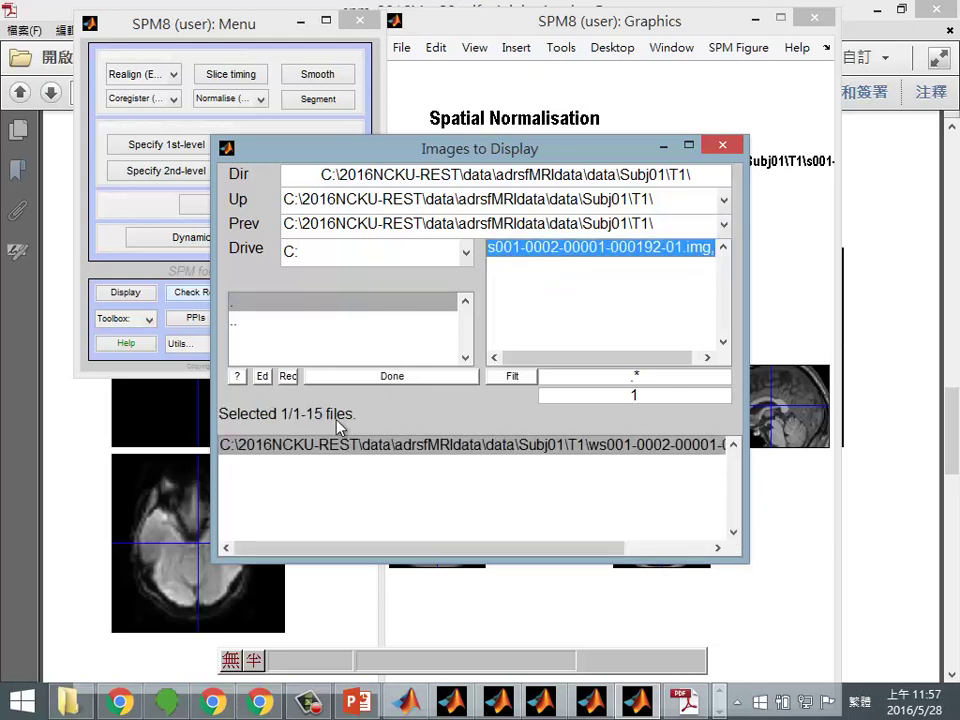
pyautogui.moveTo(510, 545); pyautogui.dragTo(553, 484)
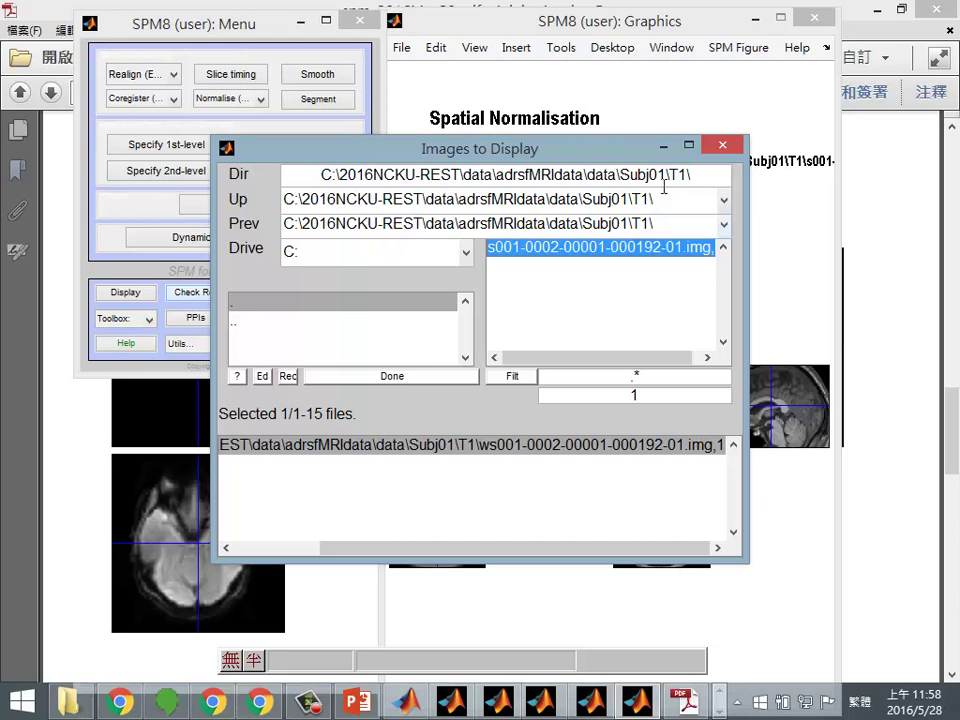
# Step: Go to the Subj01\RESTING folder and filter its image list with ^w.* to list only the normalised images
pyautogui.click(272, 328)
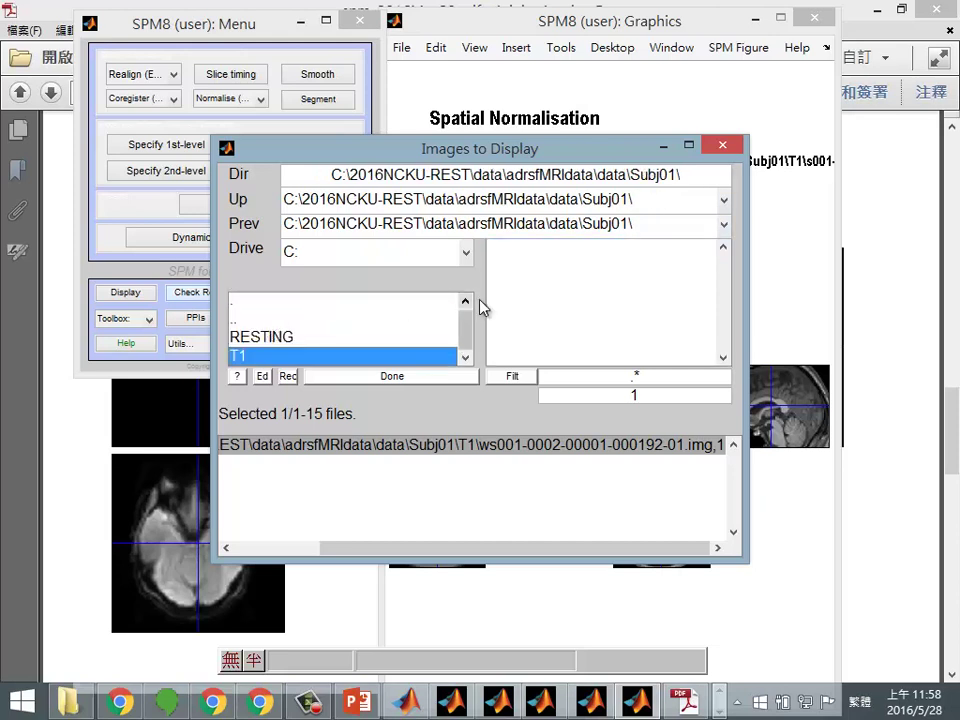
pyautogui.click(272, 338)
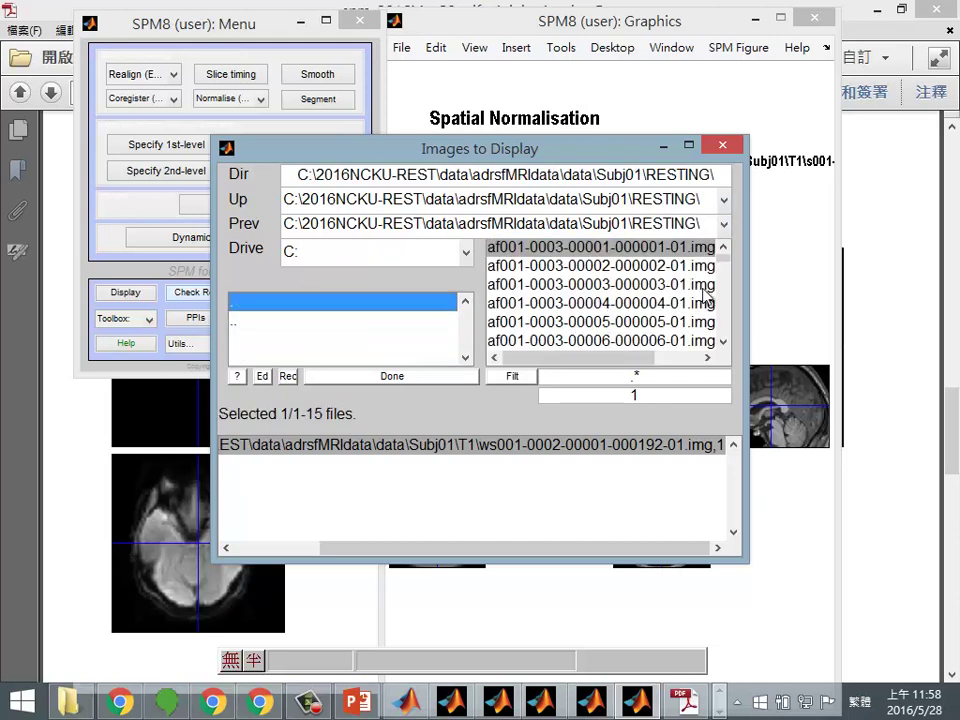
pyautogui.moveTo(731, 259)
pyautogui.mouseDown()
pyautogui.moveTo(726, 252)
pyautogui.moveTo(722, 326)
pyautogui.moveTo(720, 249)
pyautogui.mouseUp()
pyautogui.click(512, 376)
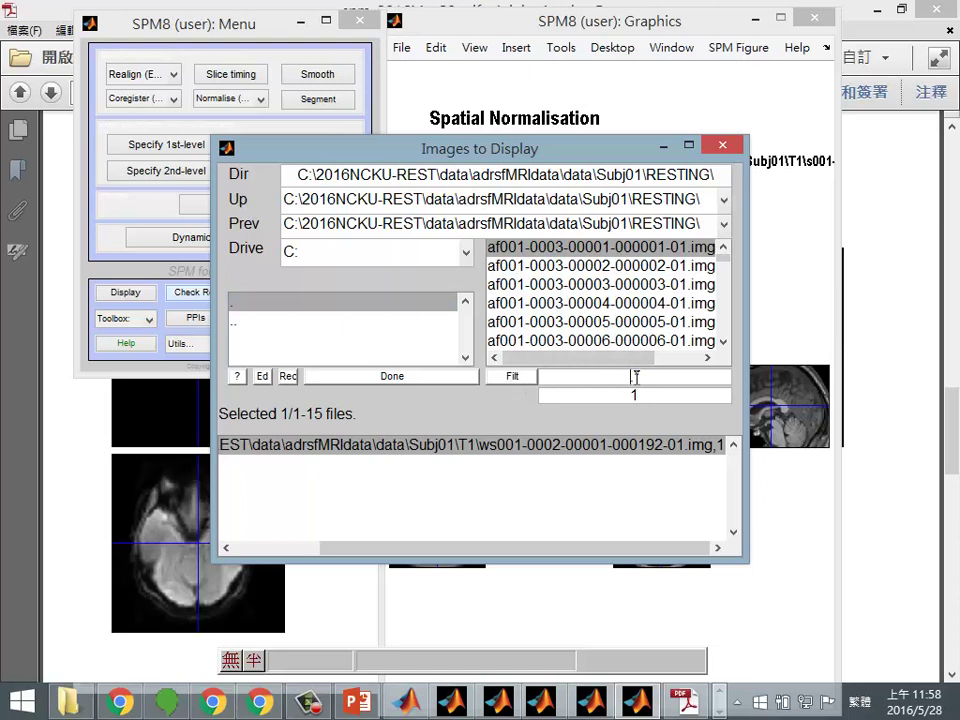
pyautogui.write('*')
pyautogui.write('^')
pyautogui.write('w')
pyautogui.press('Escape')
pyautogui.press('shift')
pyautogui.write('w')
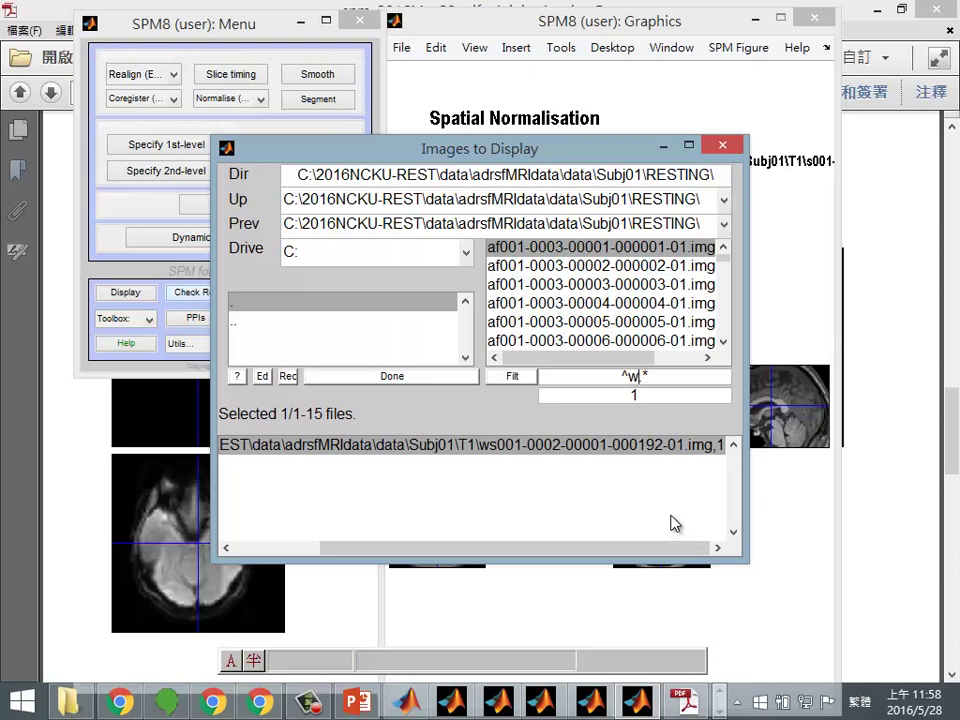
pyautogui.press('Return')
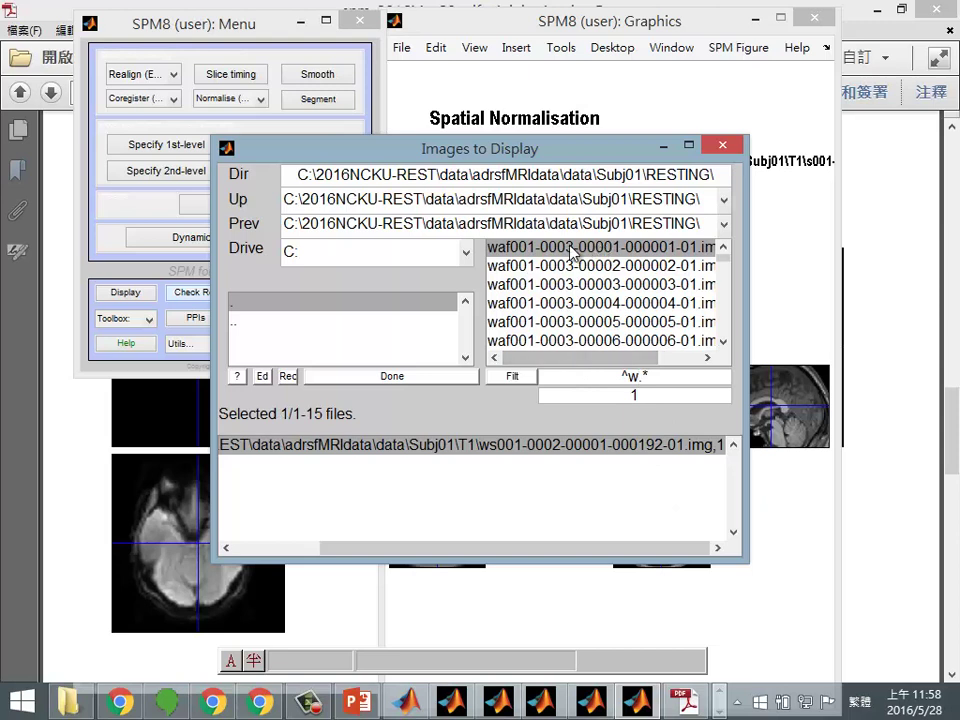
pyautogui.moveTo(726, 262); pyautogui.dragTo(724, 343)
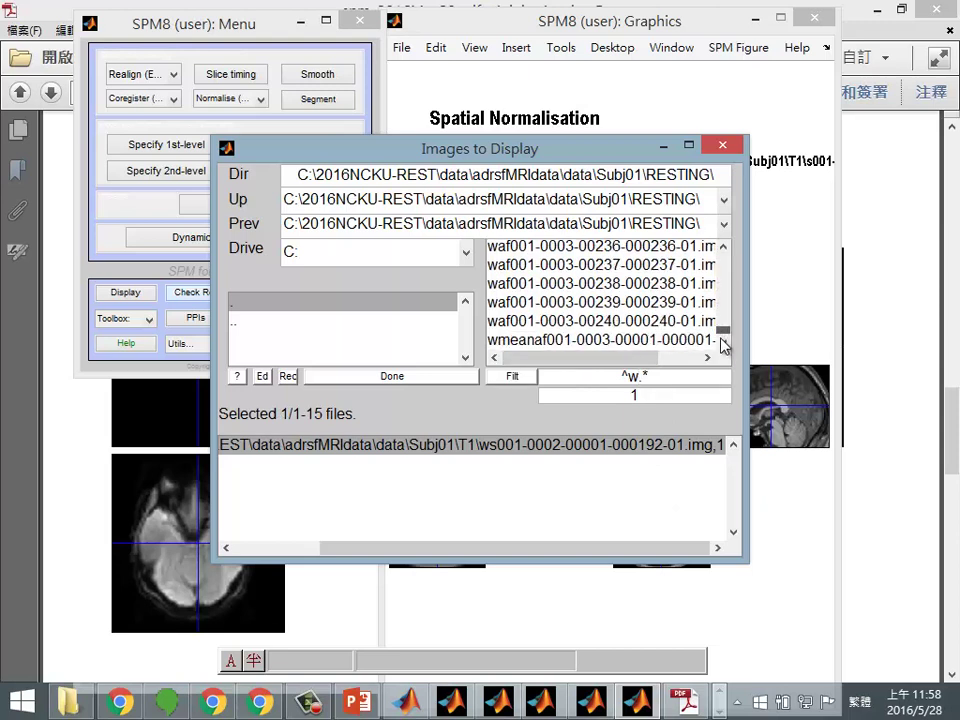
pyautogui.click(538, 341)
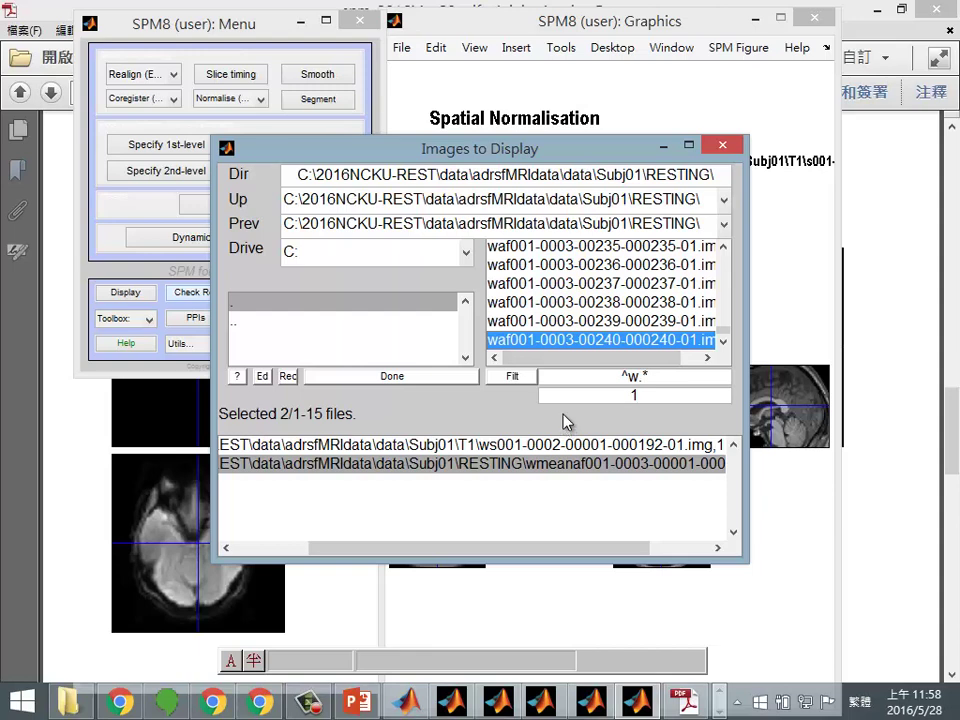
pyautogui.click(392, 378)
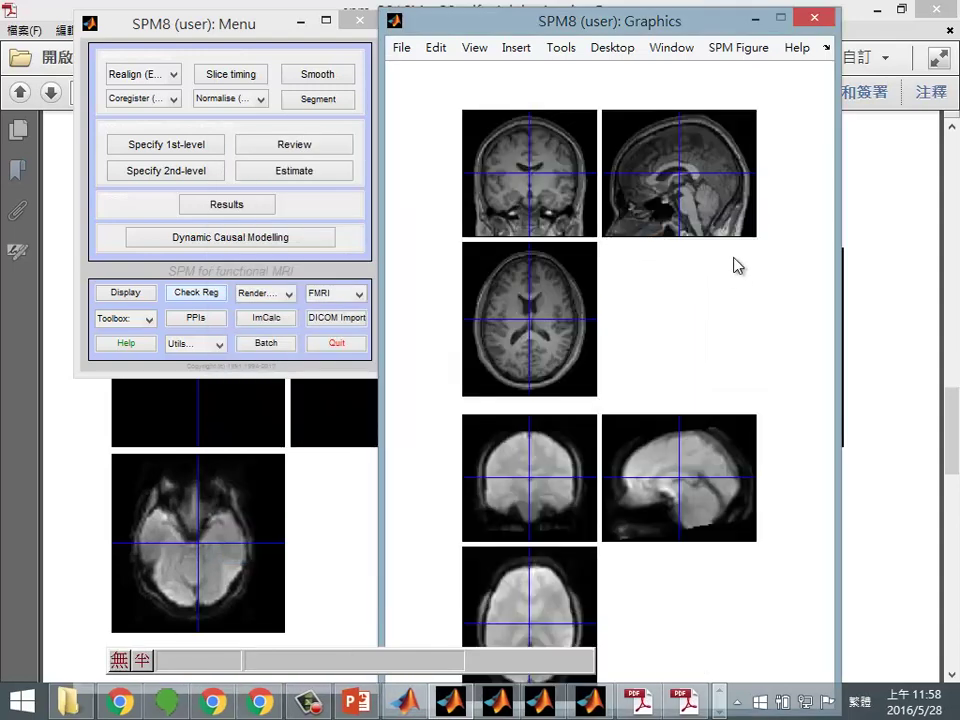
# Step: Move the crosshair through the sagittal T1 view, around the corpus callosum, and compare the anatomy with the mean functional image
pyautogui.moveTo(633, 20); pyautogui.dragTo(634, 9)
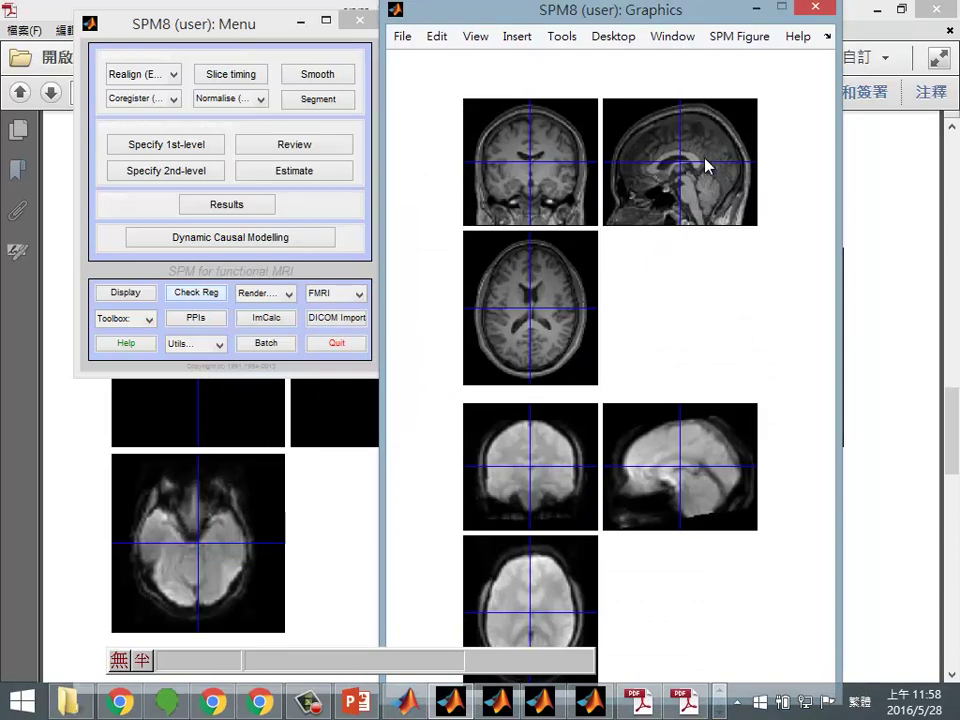
pyautogui.click(672, 183)
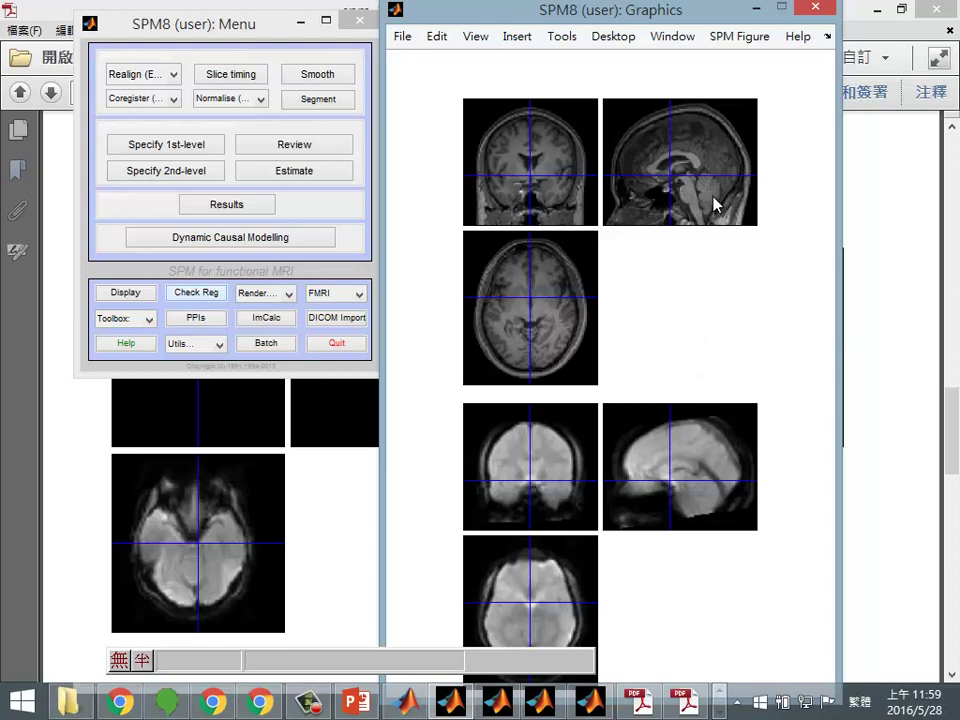
pyautogui.click(655, 169)
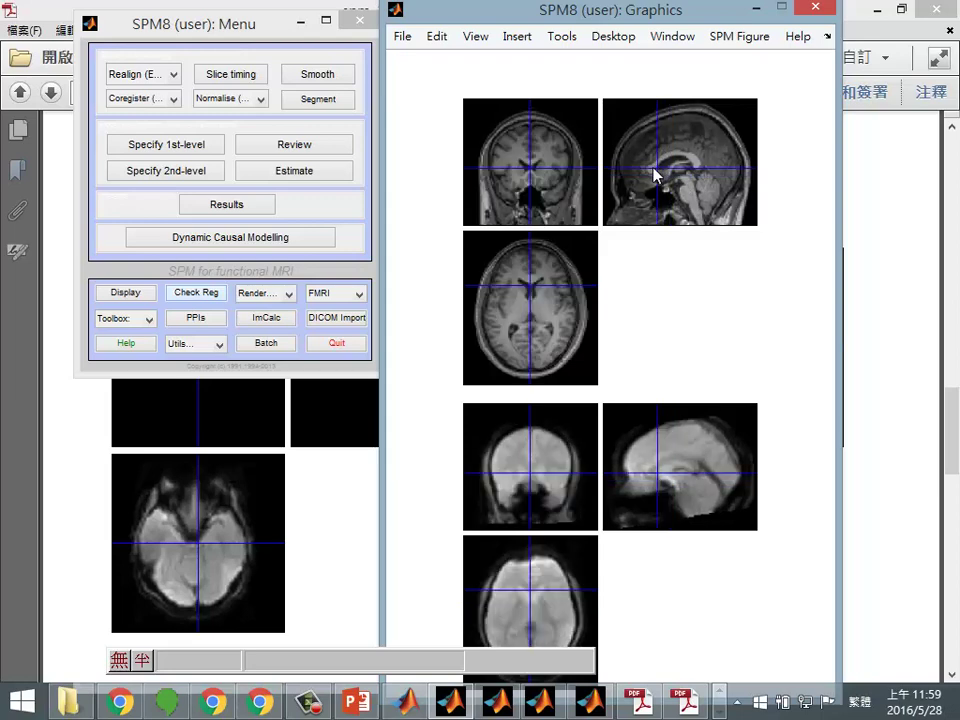
pyautogui.click(649, 169)
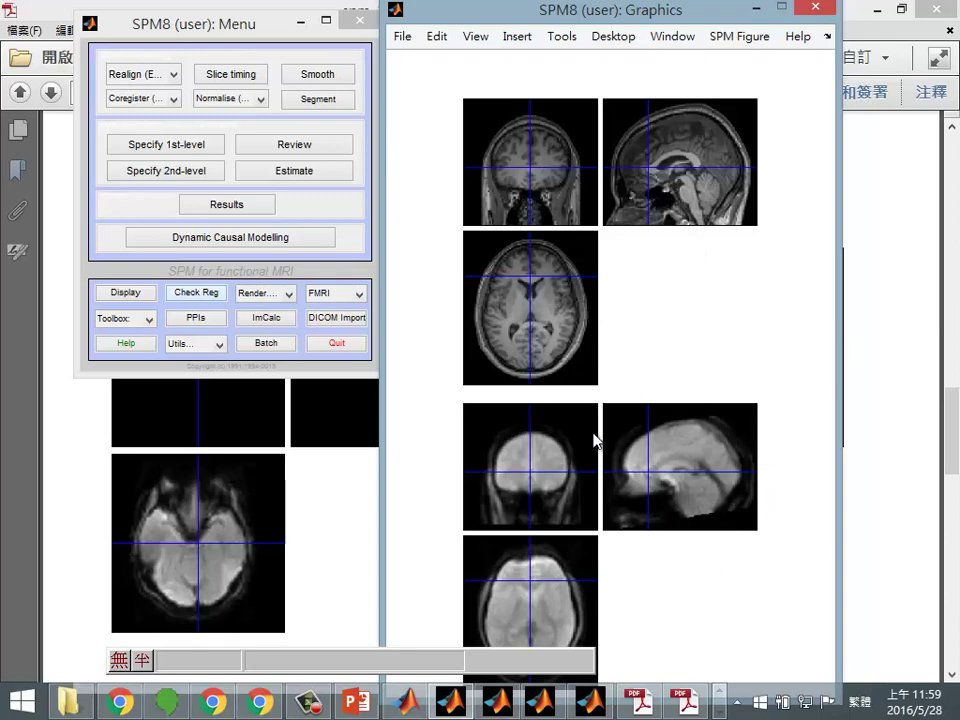
pyautogui.rightClick(710, 452)
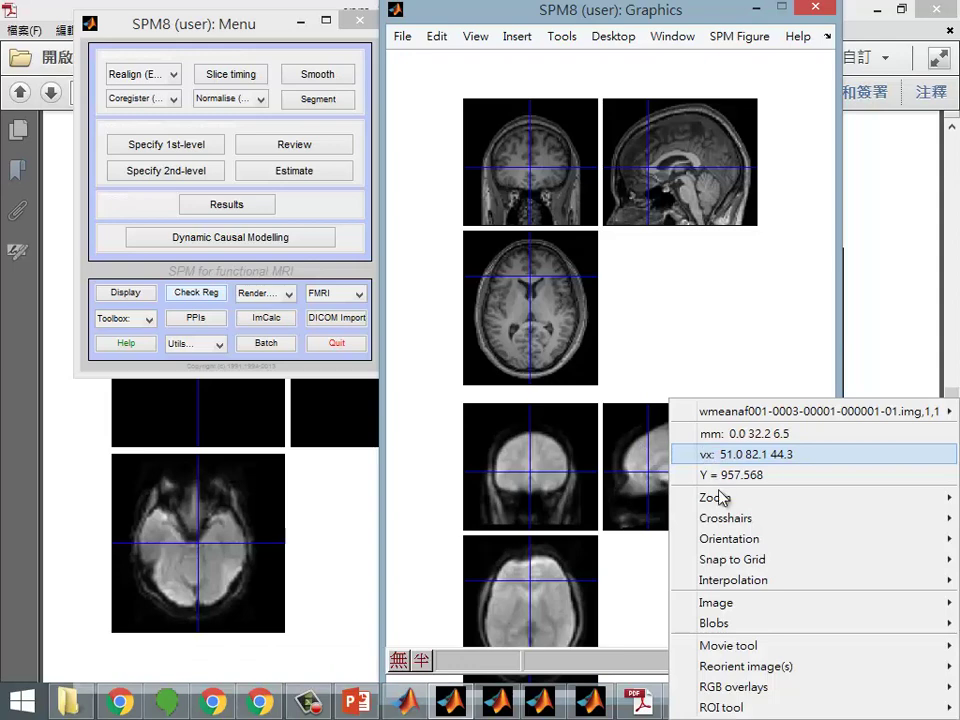
pyautogui.moveTo(741, 664)
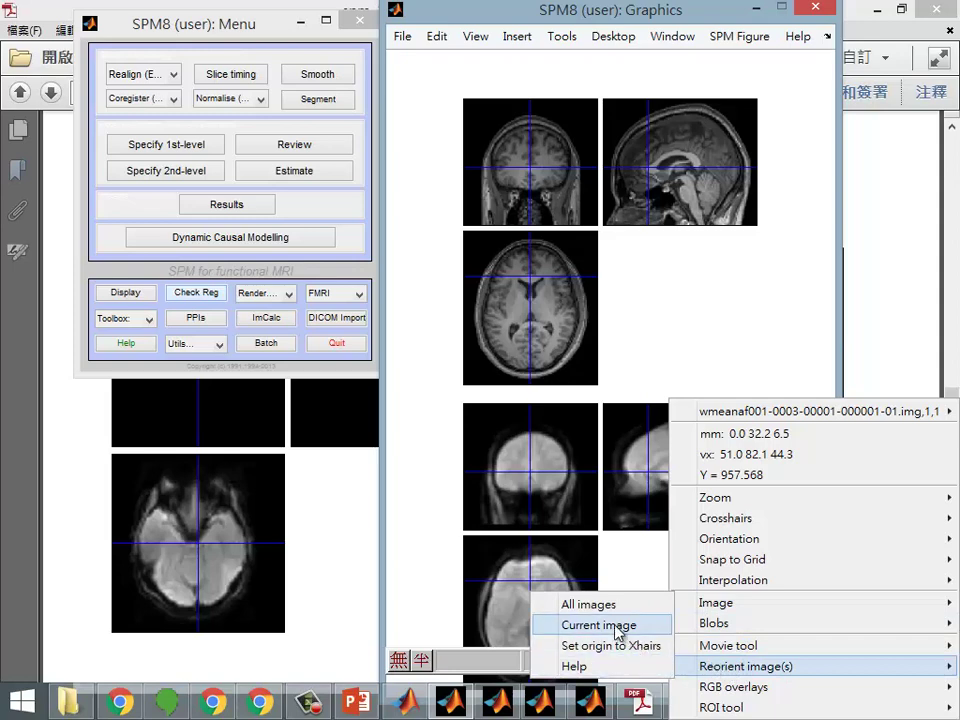
pyautogui.click(567, 421)
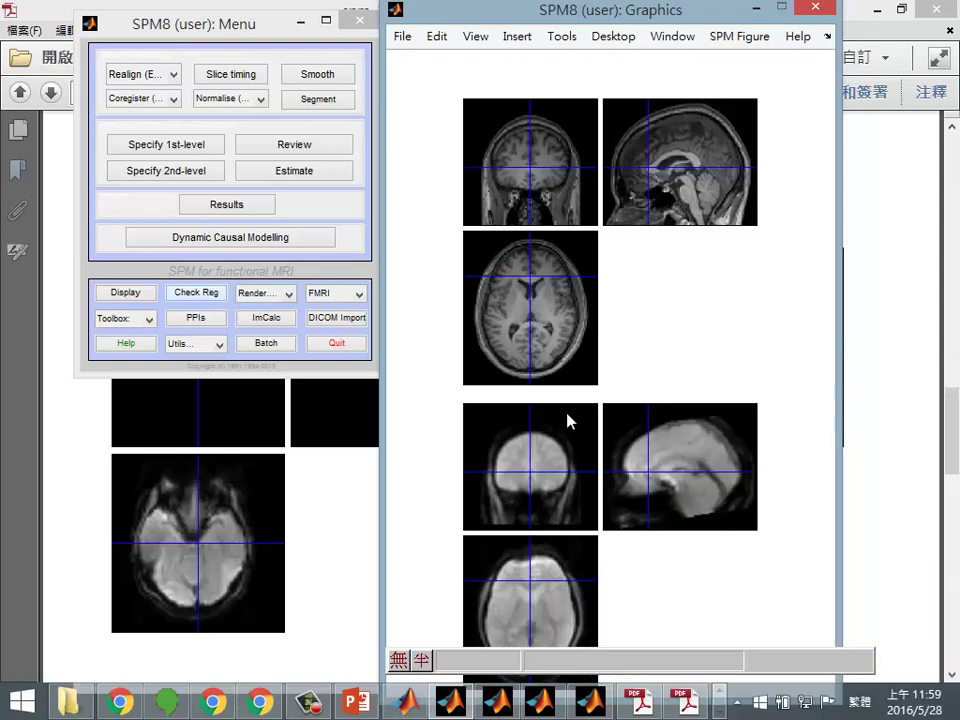
pyautogui.rightClick(567, 421)
pyautogui.moveTo(655, 672)
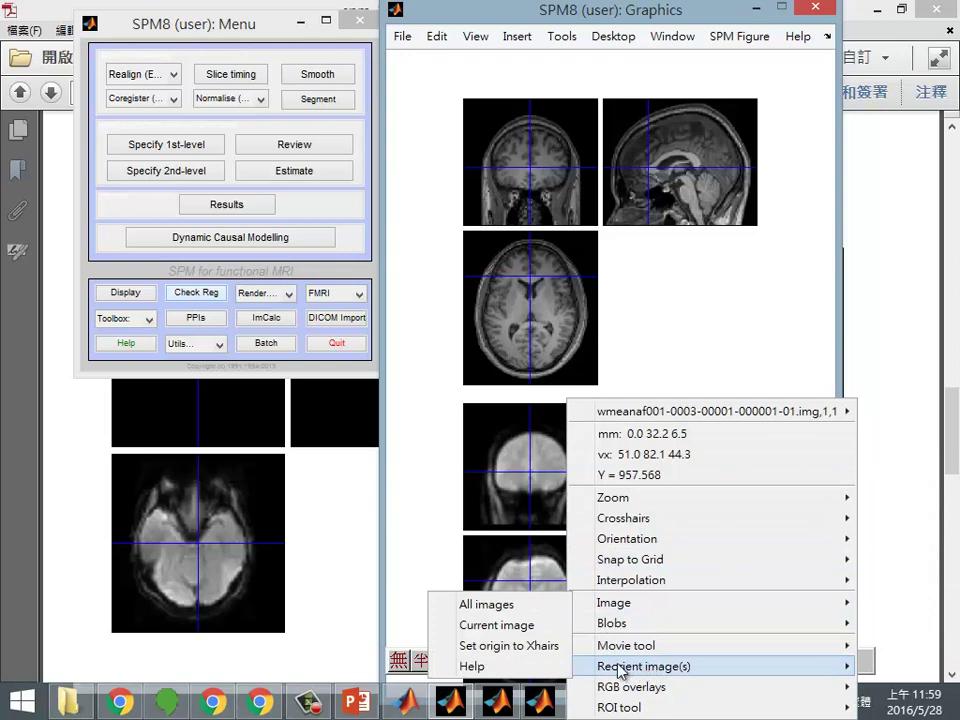
pyautogui.click(510, 435)
pyautogui.rightClick(510, 435)
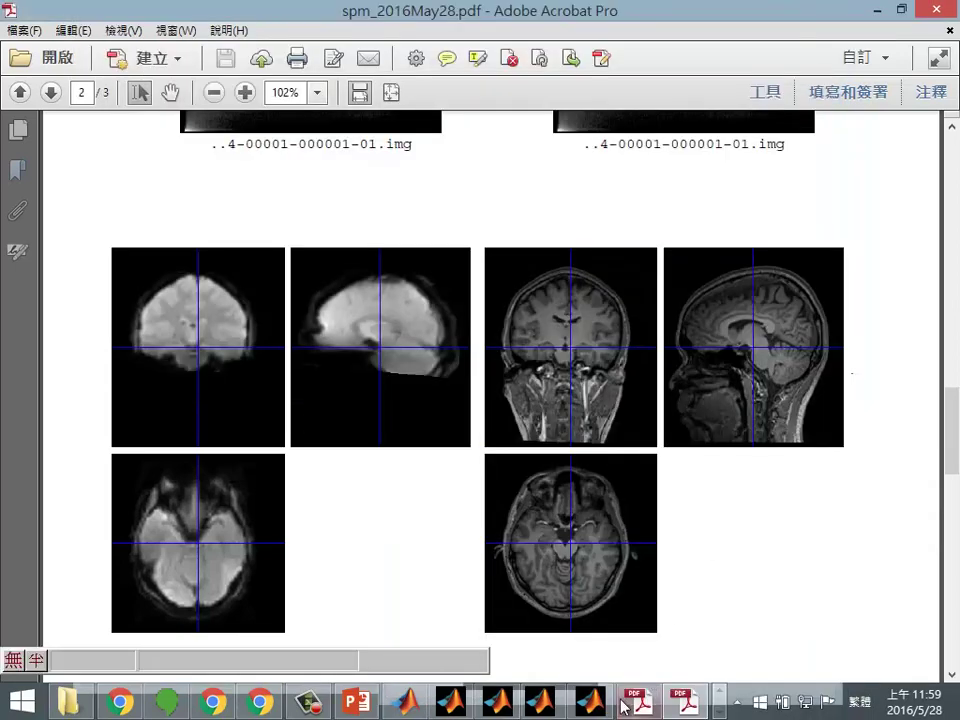
pyautogui.click(595, 702)
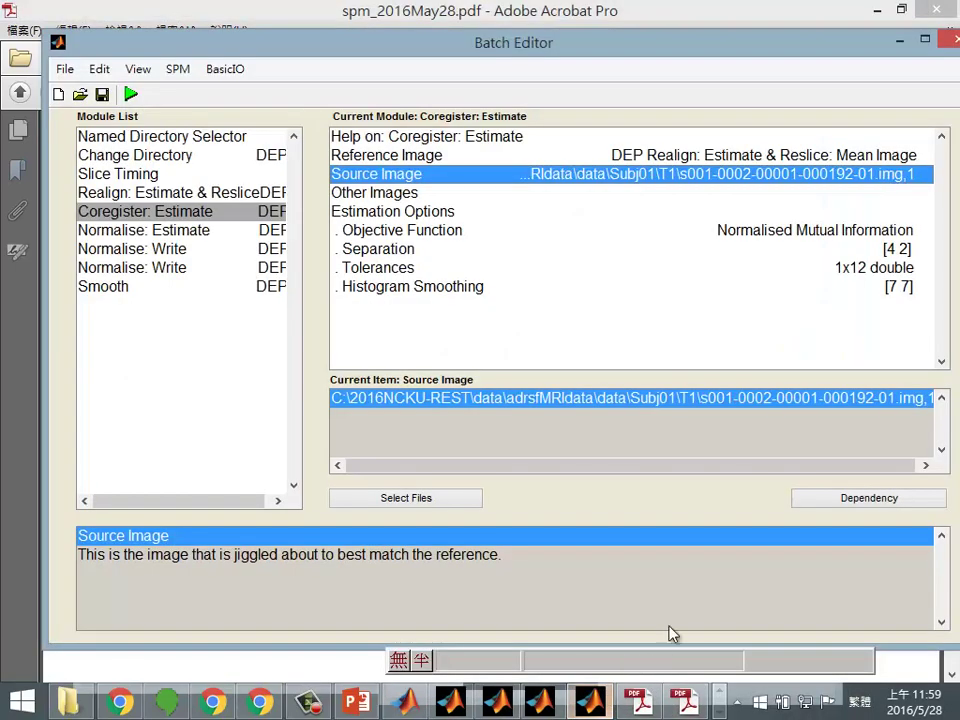
pyautogui.click(898, 41)
pyautogui.click(878, 10)
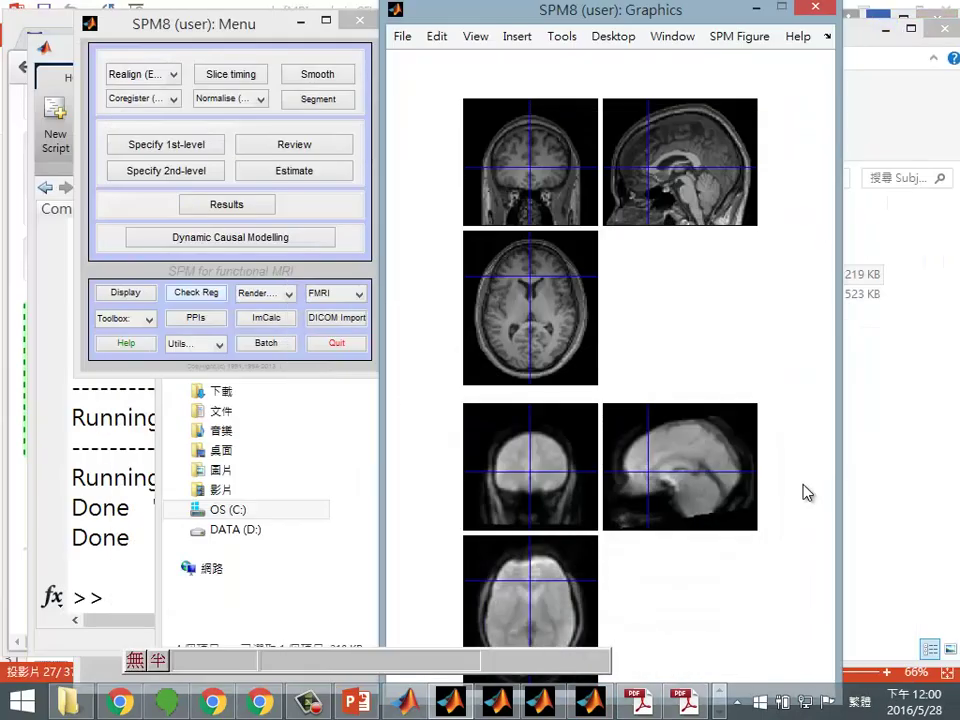
pyautogui.rightClick(698, 437)
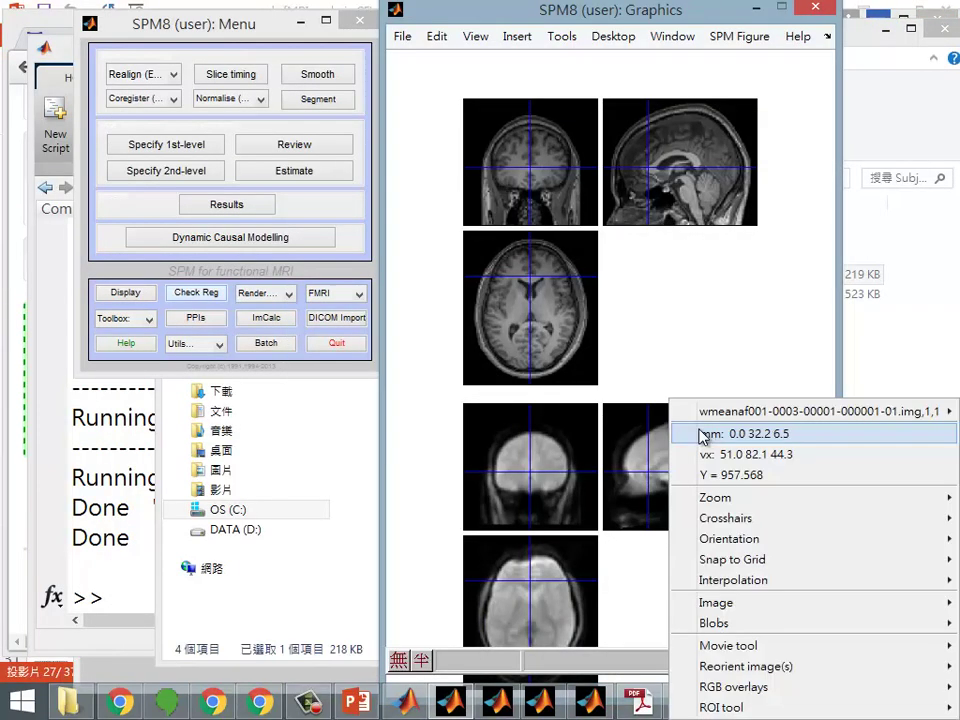
pyautogui.moveTo(781, 668)
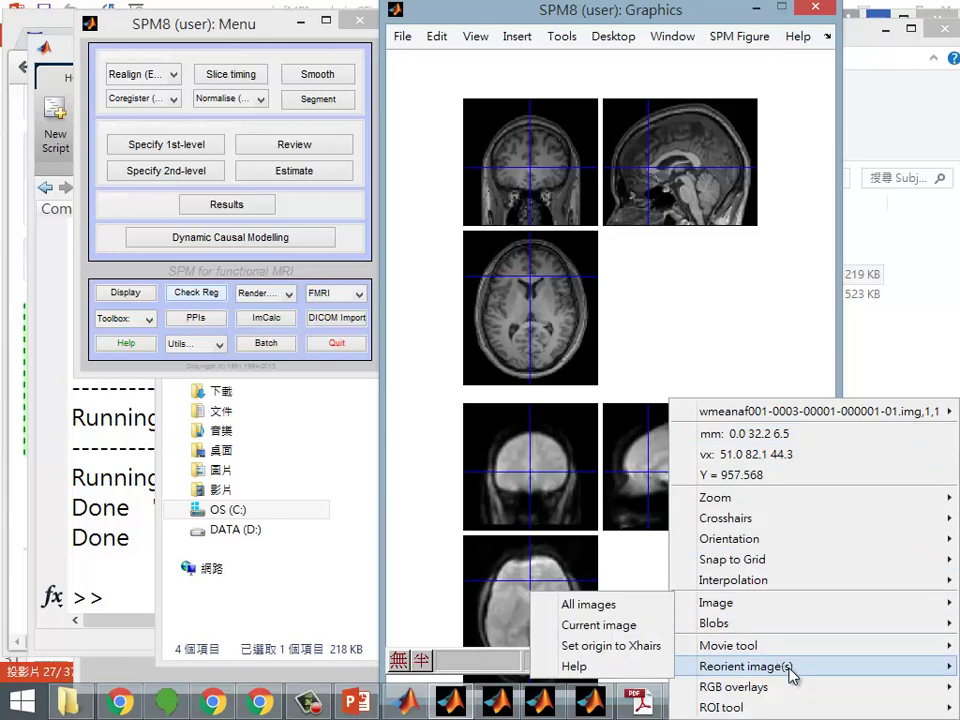
pyautogui.click(619, 627)
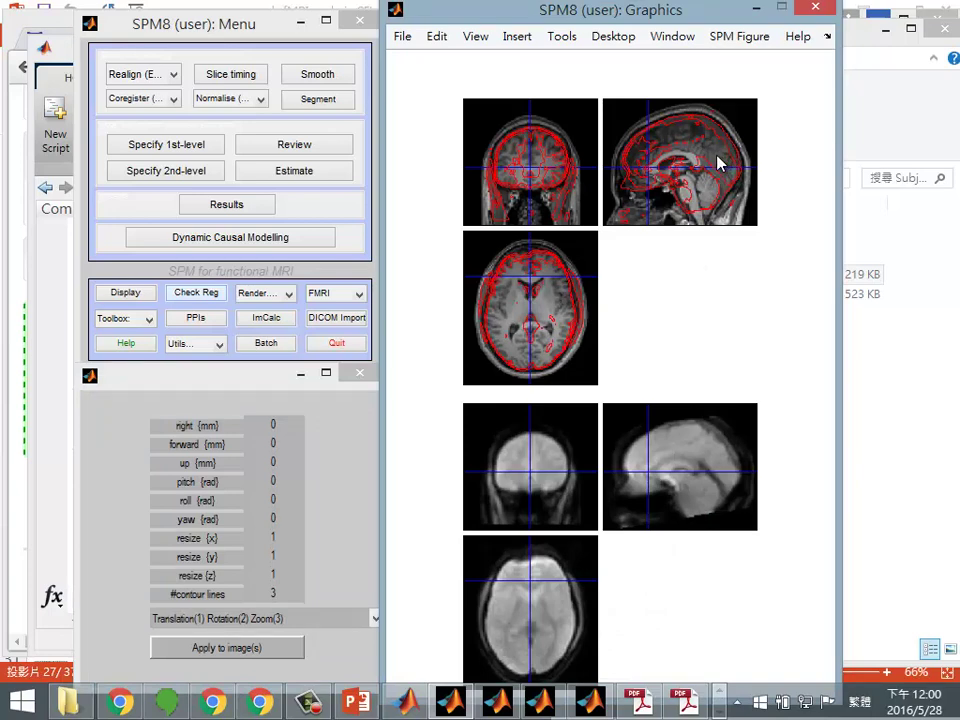
pyautogui.moveTo(641, 420); pyautogui.dragTo(538, 456)
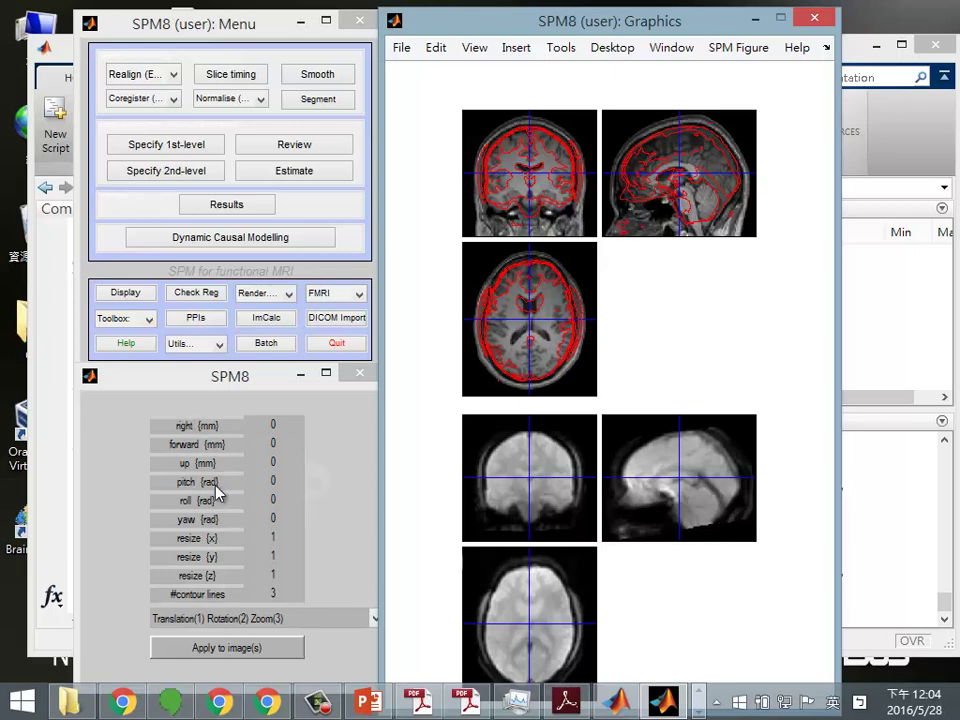
# Step: Try a pitch of 0.1 rad on the mean functional image in the reorientation parameters
pyautogui.click(268, 483)
pyautogui.moveTo(268, 483); pyautogui.dragTo(240, 484)
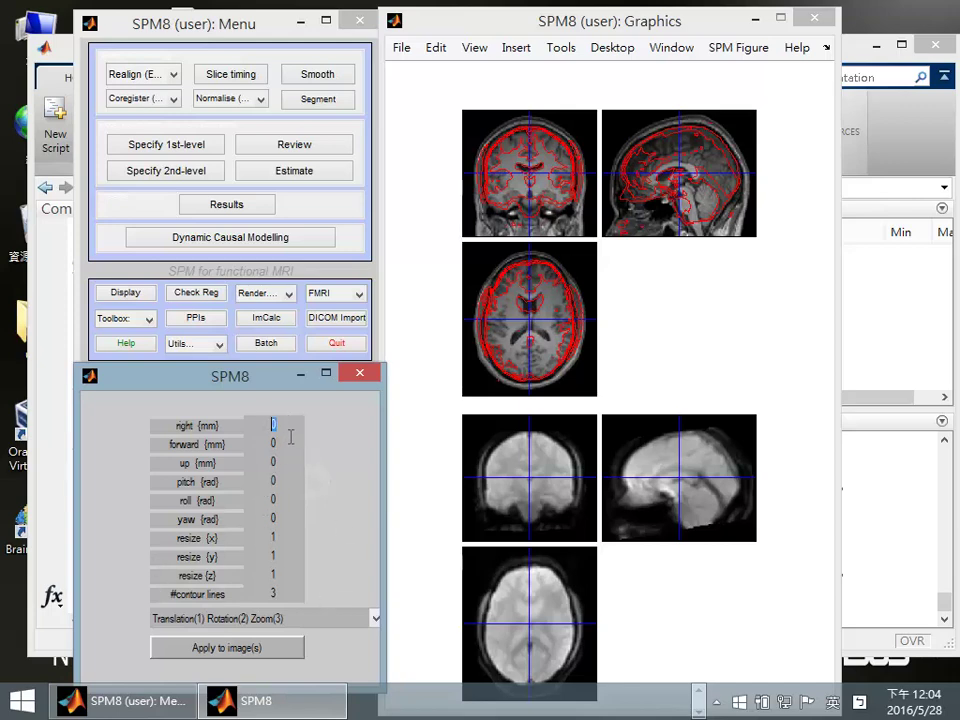
pyautogui.click(270, 463)
pyautogui.click(272, 481)
pyautogui.click(262, 499)
pyautogui.hotkey('ctrl', 'a')
pyautogui.click(272, 481)
pyautogui.write('0.1')
pyautogui.moveTo(296, 481); pyautogui.dragTo(189, 459)
pyautogui.write('1')
pyautogui.press('Return')
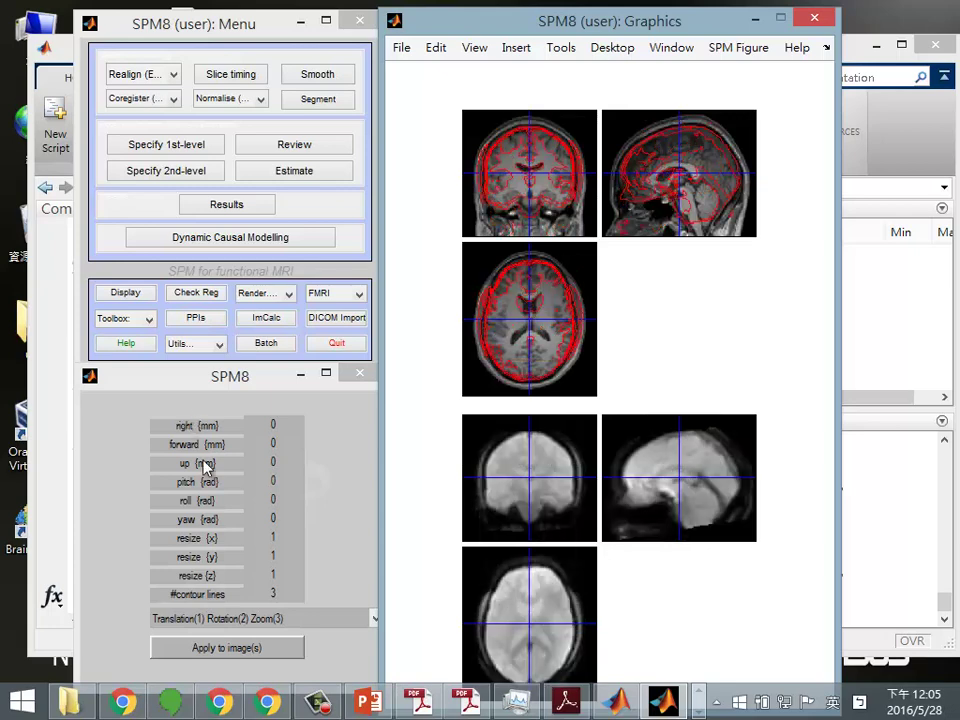
pyautogui.click(240, 426)
pyautogui.click(289, 447)
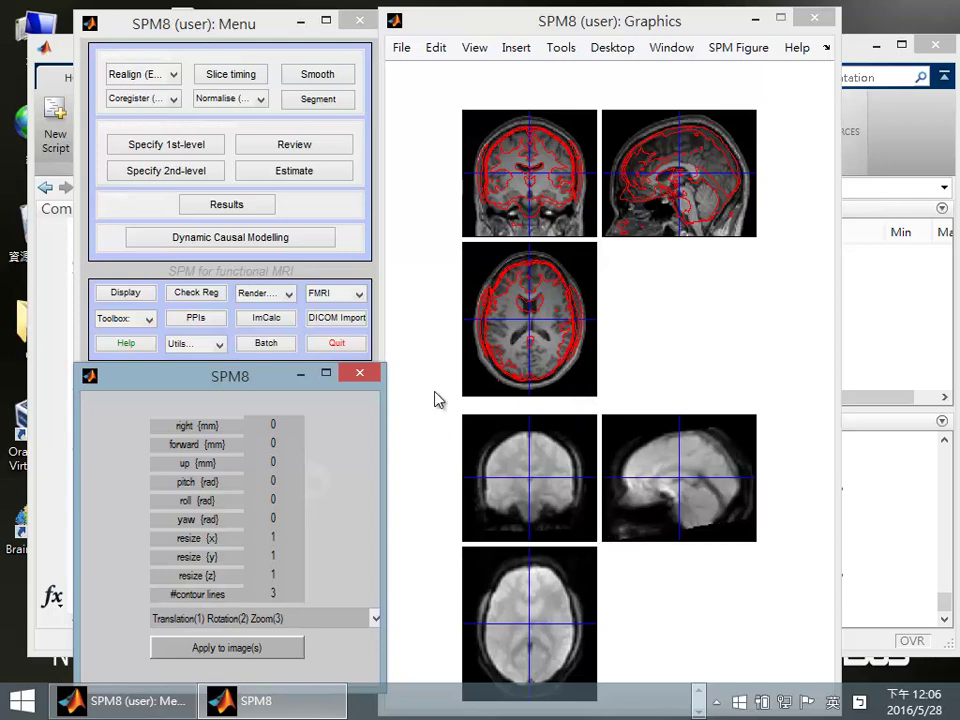
pyautogui.click(198, 294)
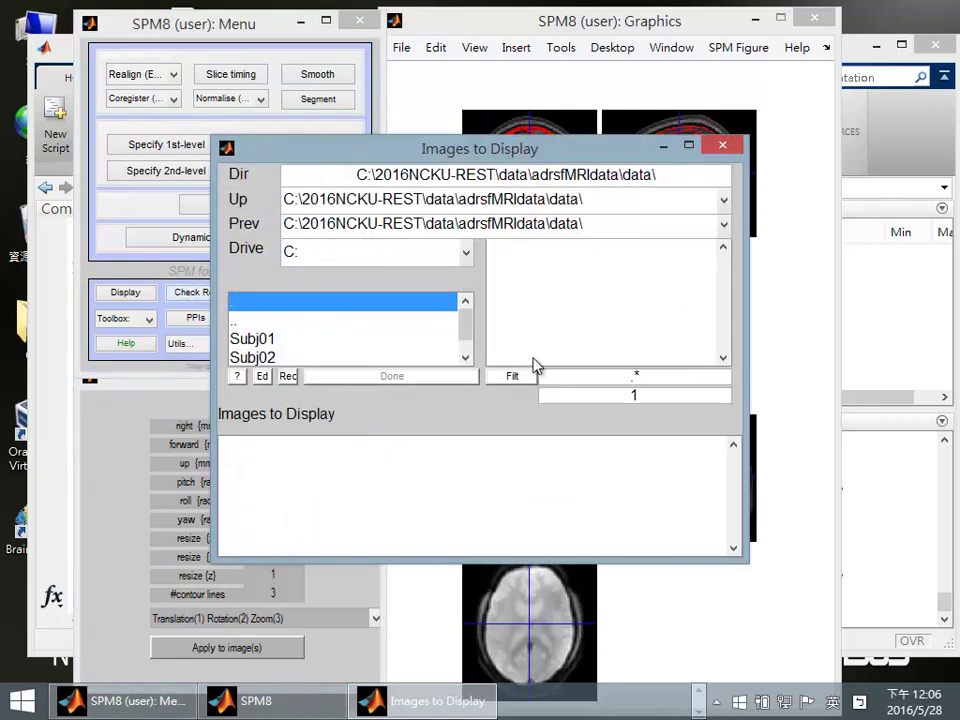
pyautogui.moveTo(529, 154); pyautogui.dragTo(360, 199)
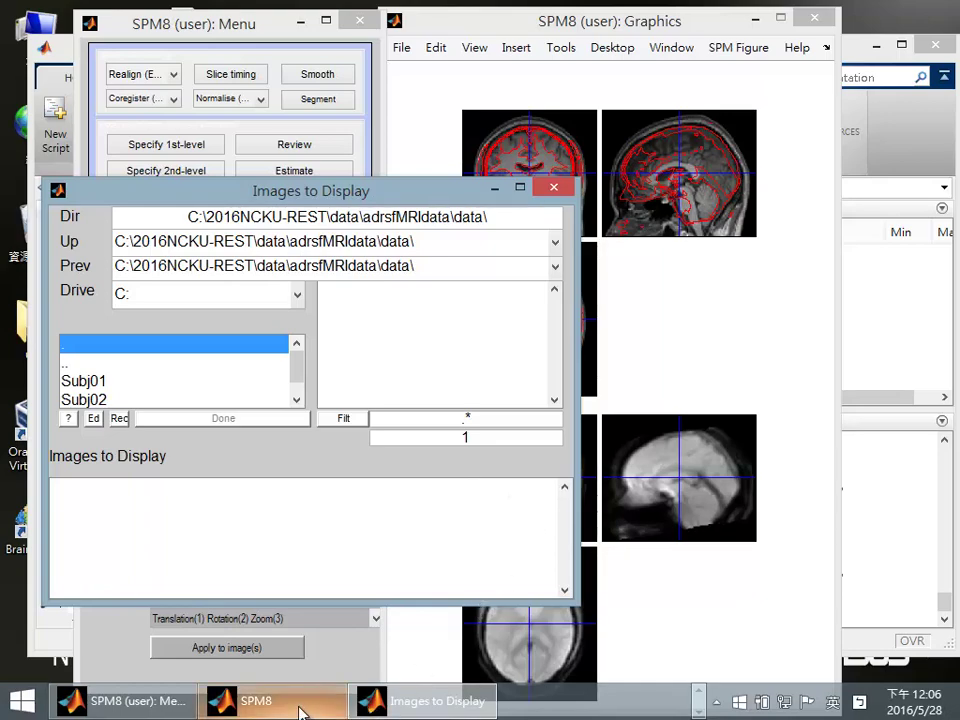
pyautogui.moveTo(298, 707)
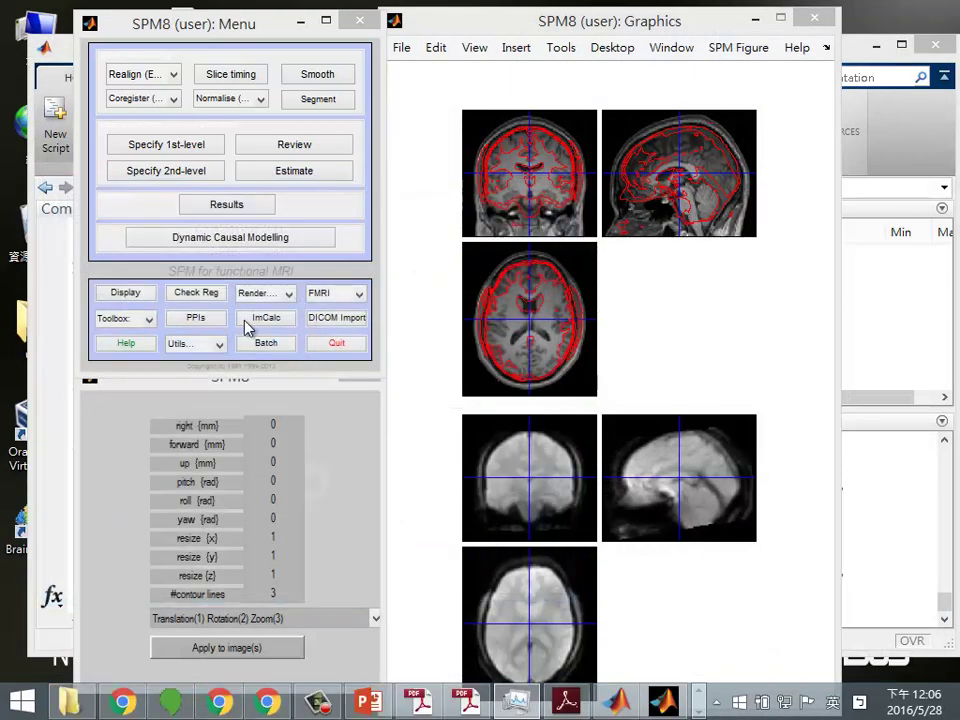
# Step: Load the job file fMRI_preprocess_v2_pc.mat from C:\2016NCKU-REST\data into the Batch Editor and widen its window
pyautogui.click(262, 345)
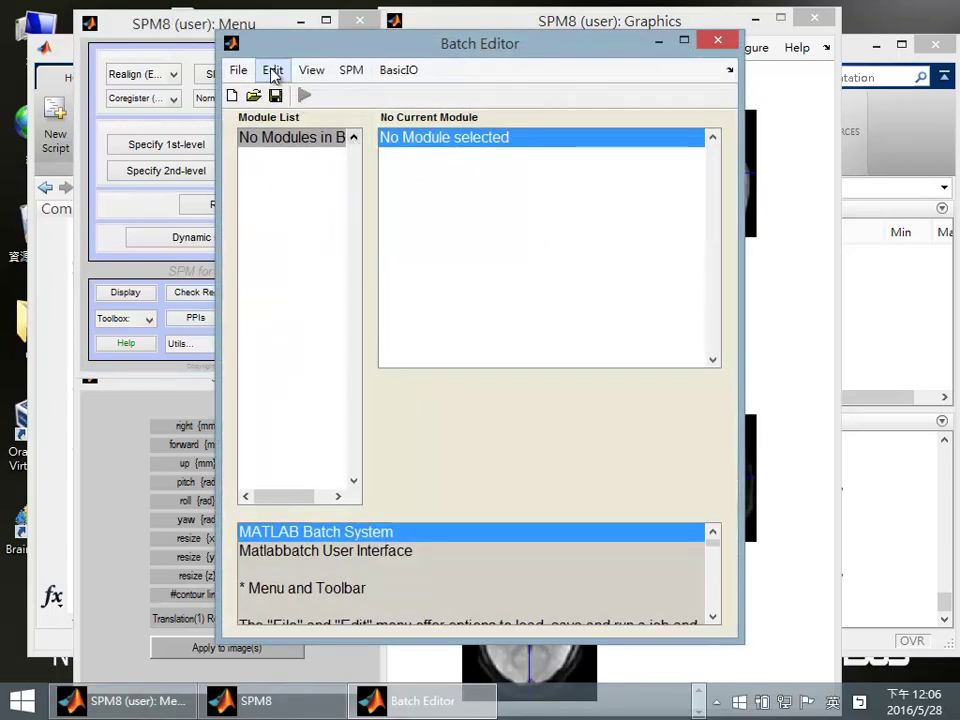
pyautogui.click(254, 95)
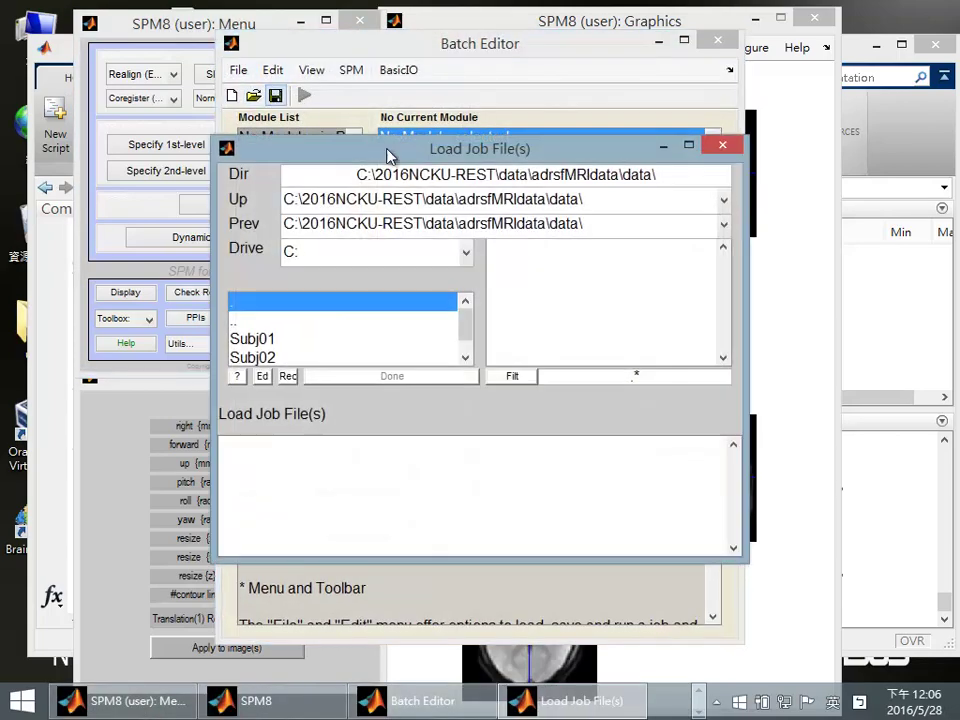
pyautogui.click(339, 322)
pyautogui.click(330, 322)
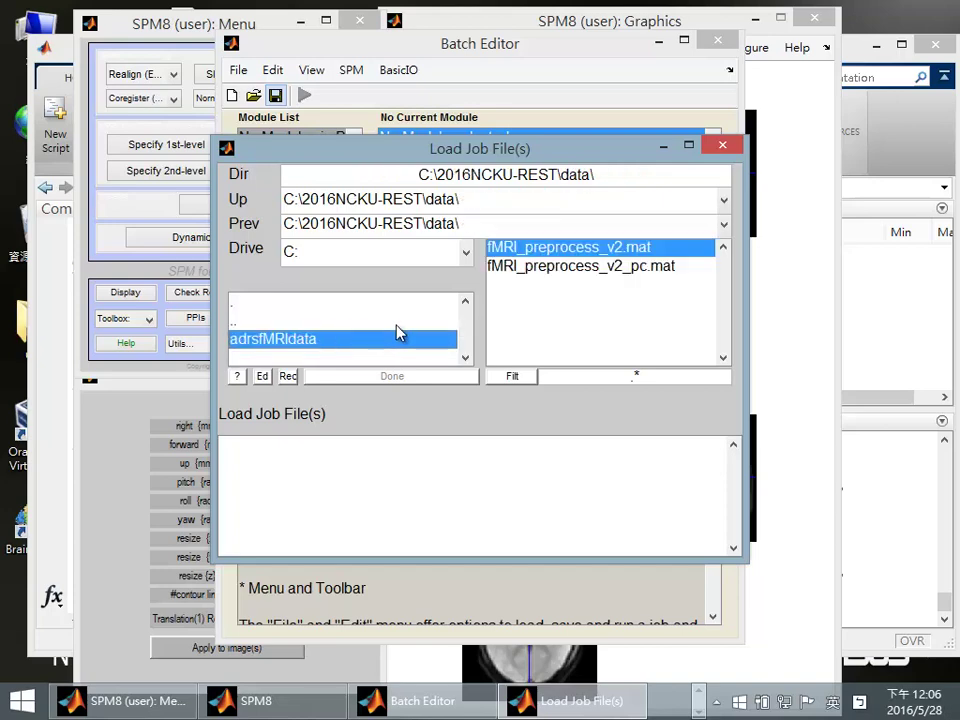
pyautogui.click(578, 268)
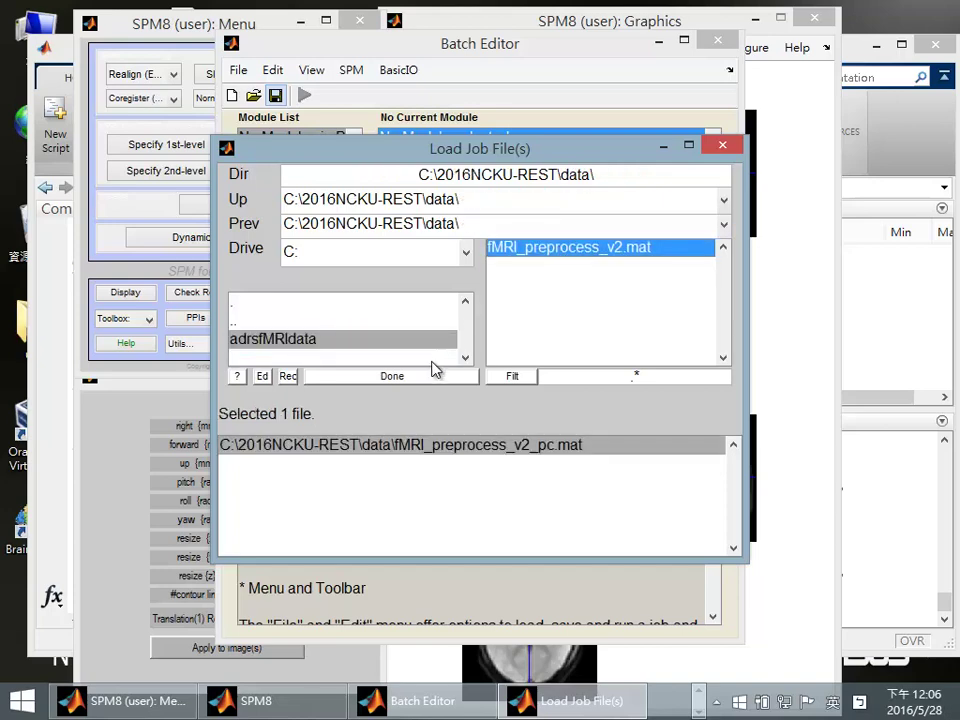
pyautogui.click(432, 376)
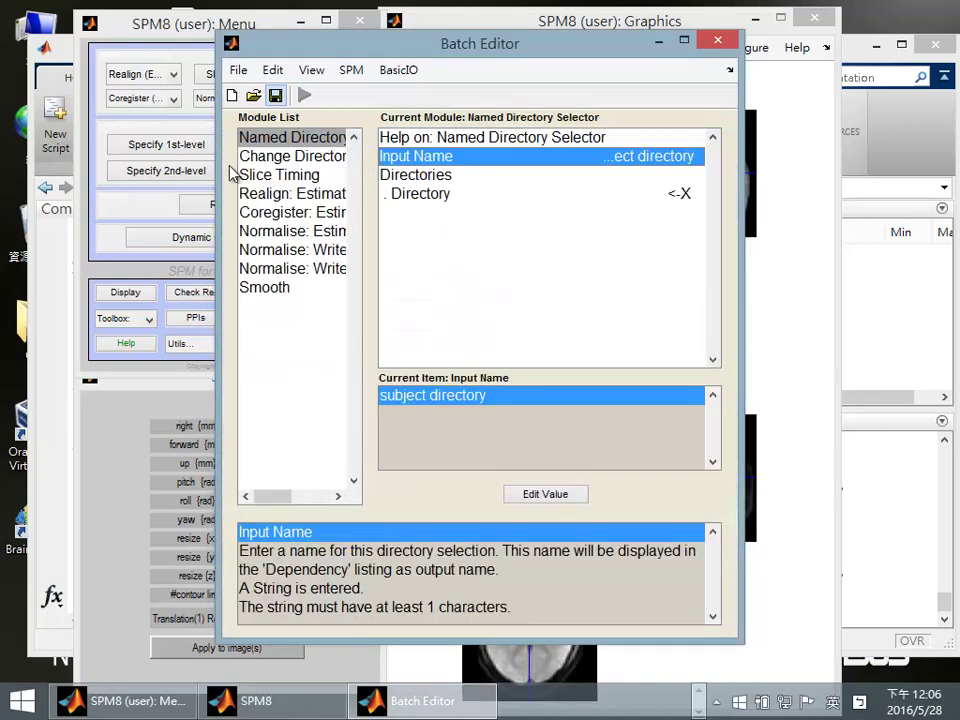
pyautogui.moveTo(221, 196); pyautogui.dragTo(33, 205)
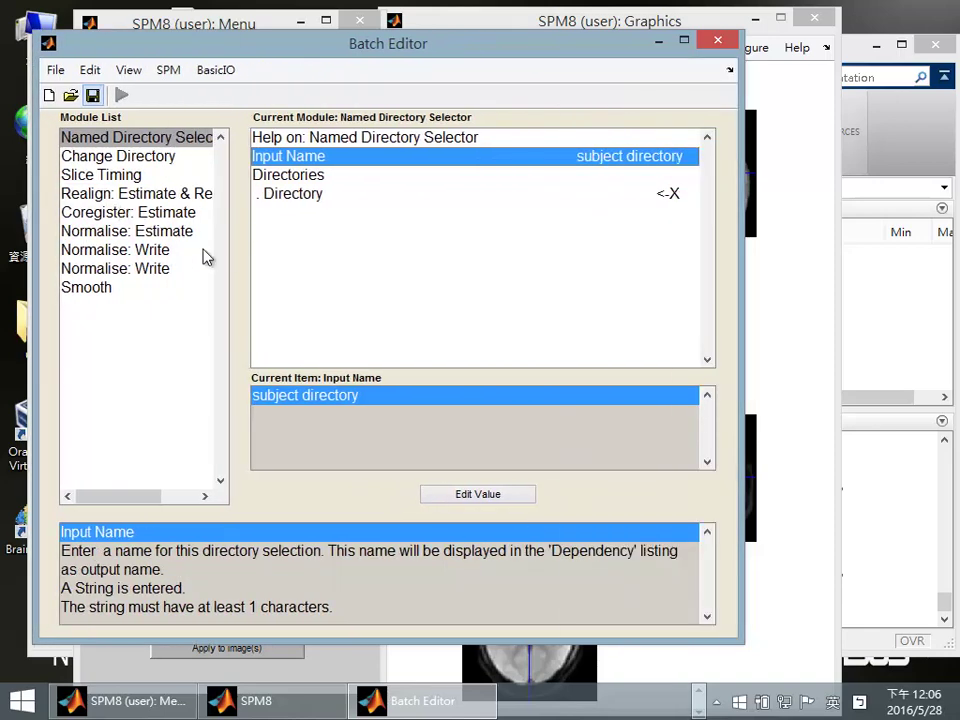
# Step: Widen the Batch Editor window further and inspect the filename prefix of the Slice Timing module
pyautogui.moveTo(36, 343); pyautogui.dragTo(2, 343)
pyautogui.moveTo(739, 349); pyautogui.dragTo(912, 333)
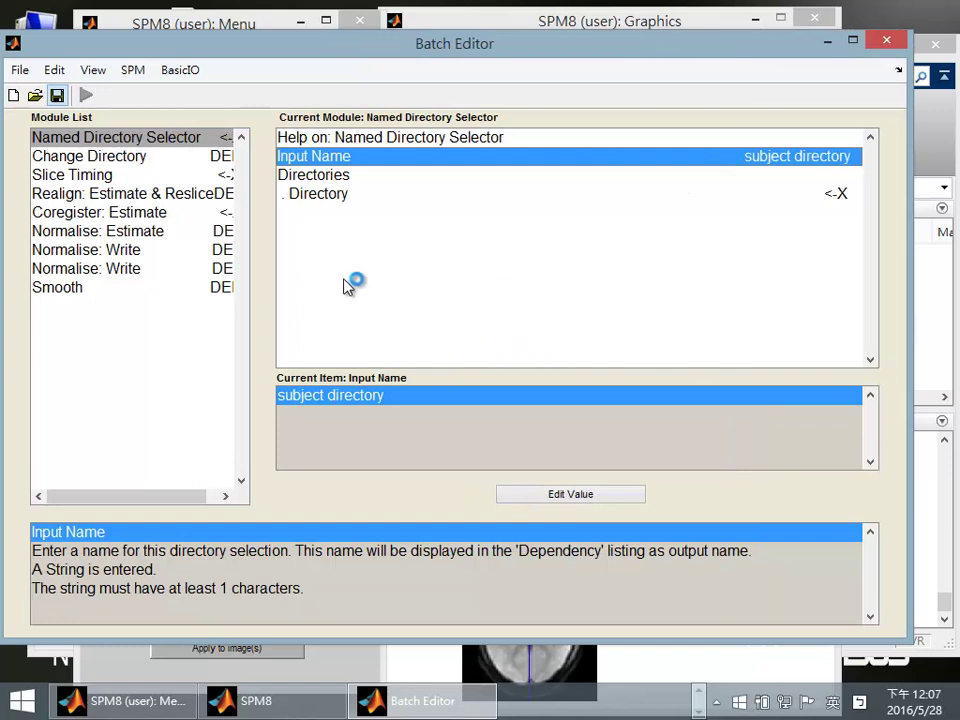
pyautogui.click(86, 175)
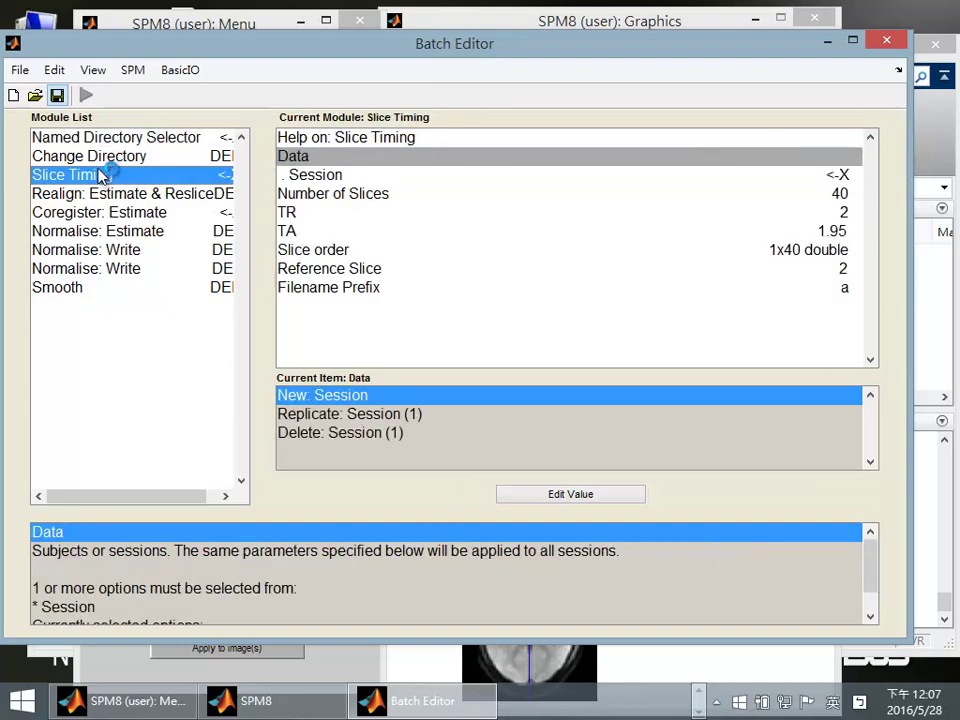
pyautogui.click(352, 289)
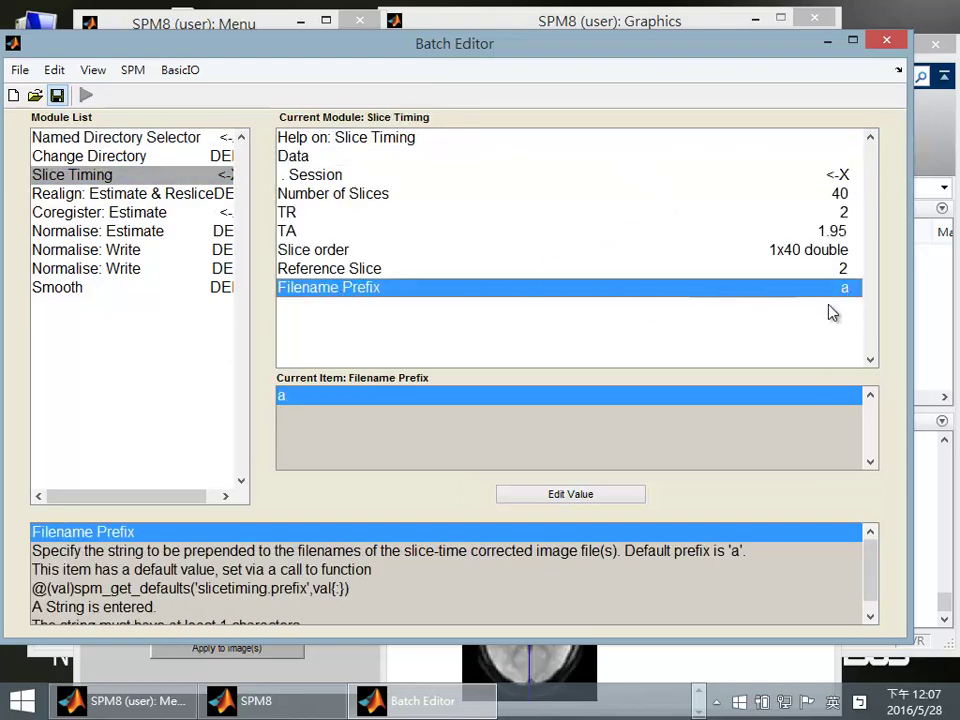
# Step: Switch to File Explorer, open the Subj02 RESTING folder and compare the original f002 images with the slice-timed af002 images
pyautogui.click(20, 698)
pyautogui.click(716, 702)
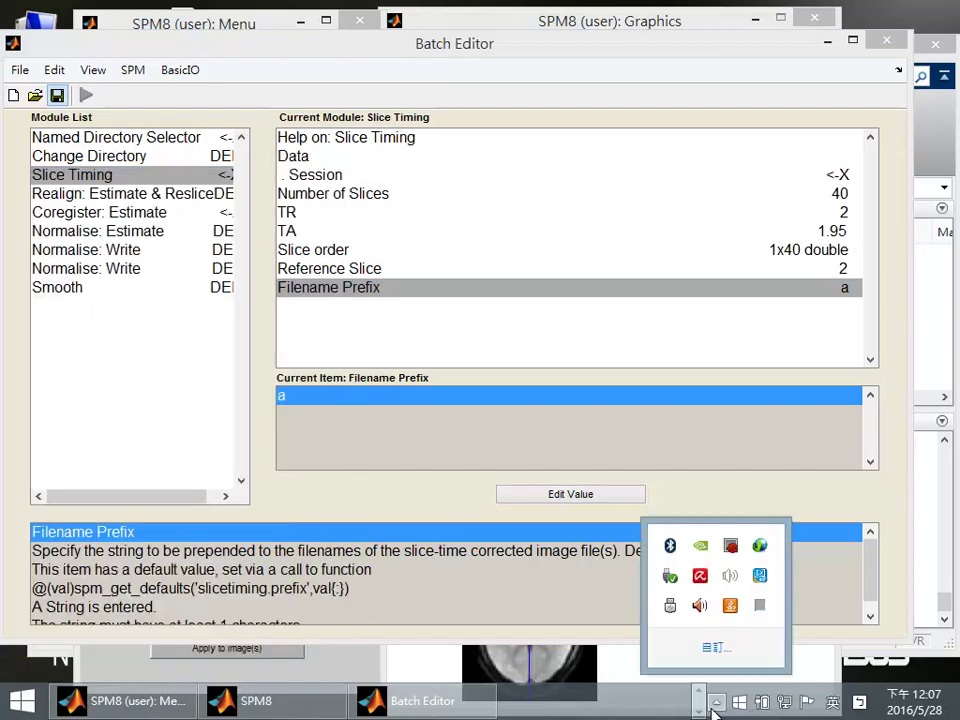
pyautogui.click(70, 700)
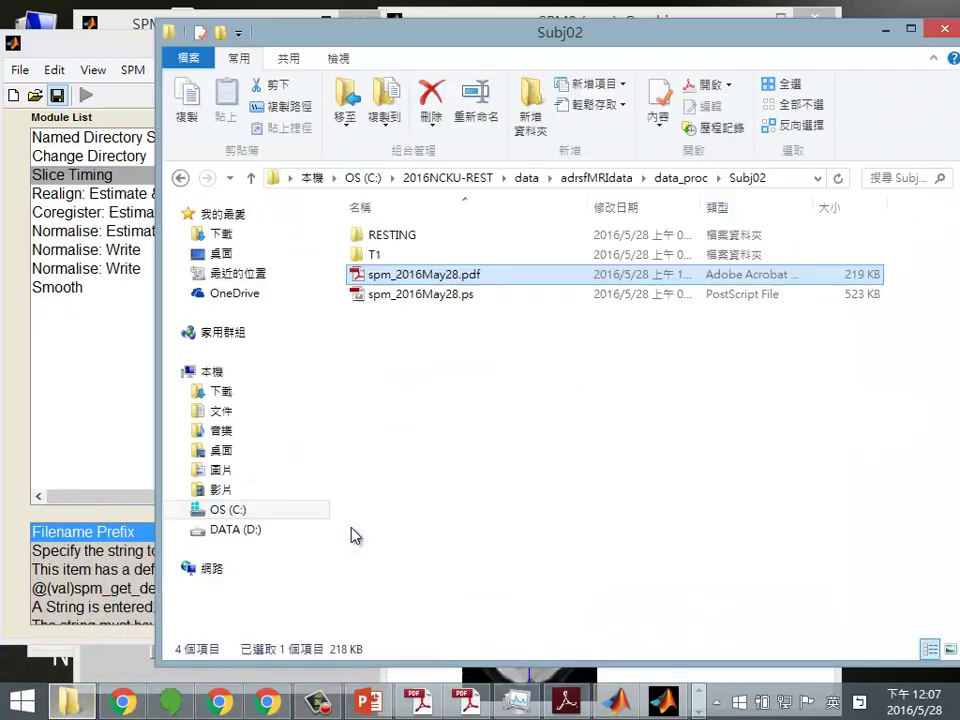
pyautogui.doubleClick(390, 234)
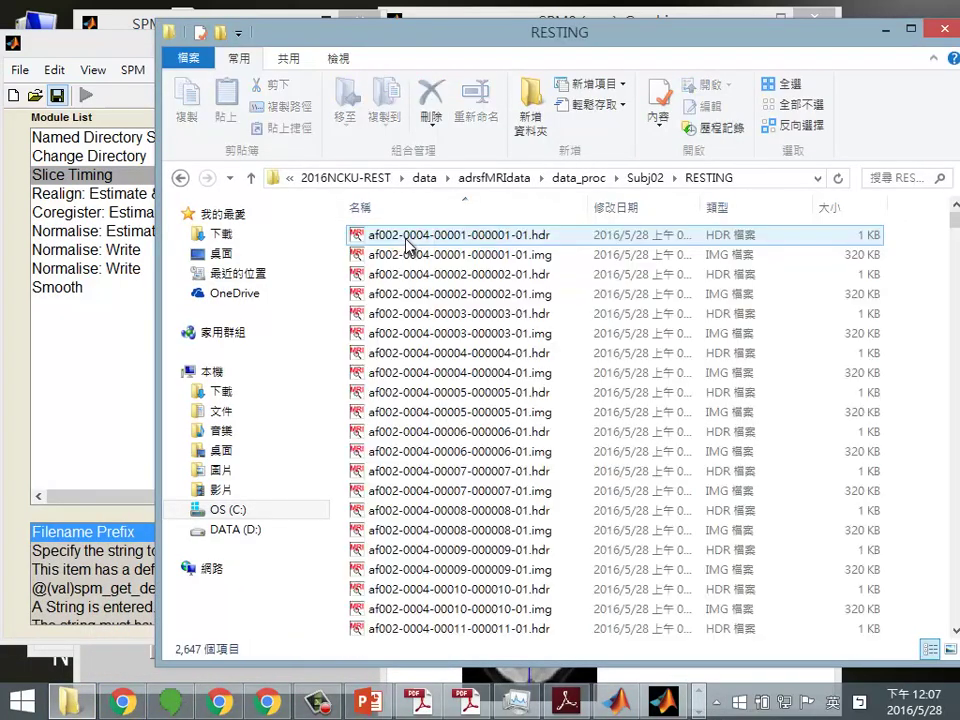
pyautogui.moveTo(447, 34); pyautogui.dragTo(325, 34)
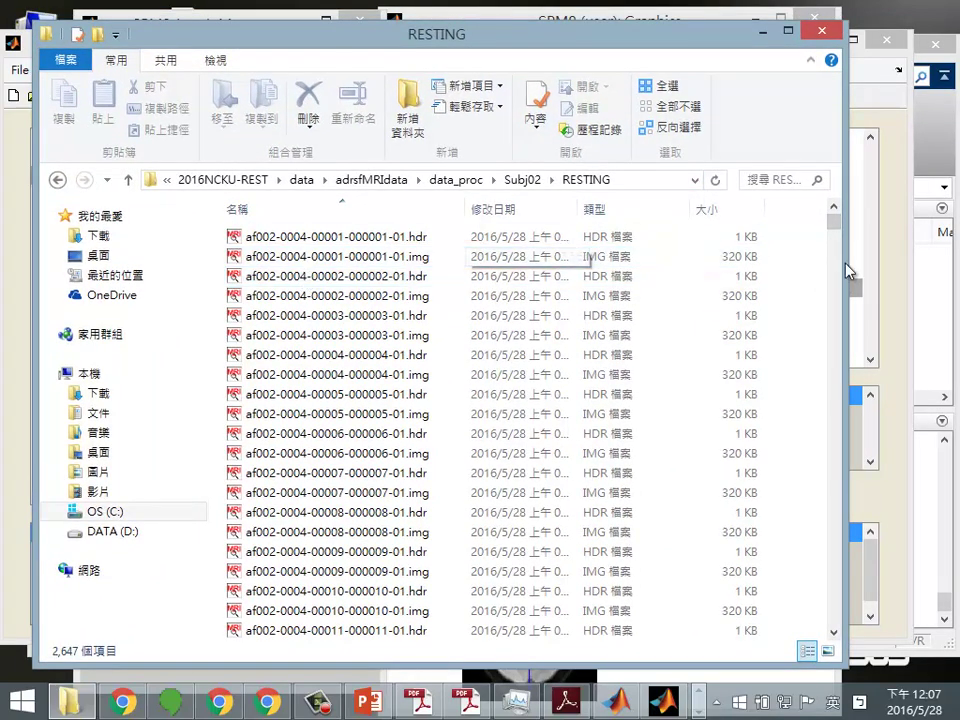
pyautogui.moveTo(838, 225); pyautogui.dragTo(833, 350)
pyautogui.click(386, 276)
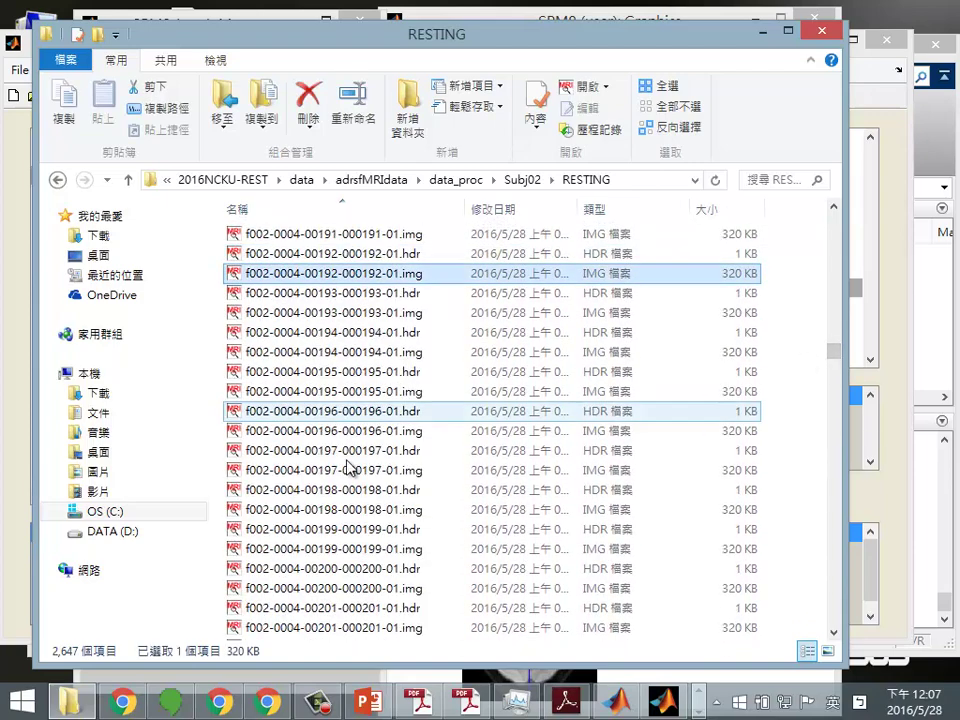
pyautogui.keyDown('shift'); pyautogui.click(350, 530); pyautogui.keyUp('shift')
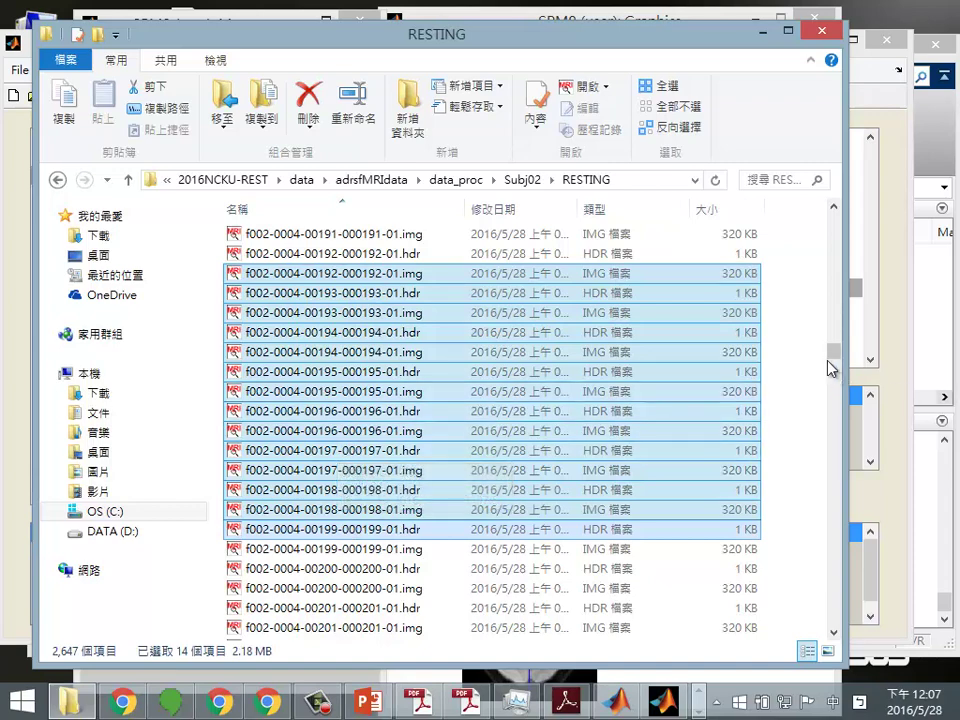
pyautogui.moveTo(835, 354); pyautogui.dragTo(830, 210)
pyautogui.moveTo(377, 270); pyautogui.dragTo(369, 503)
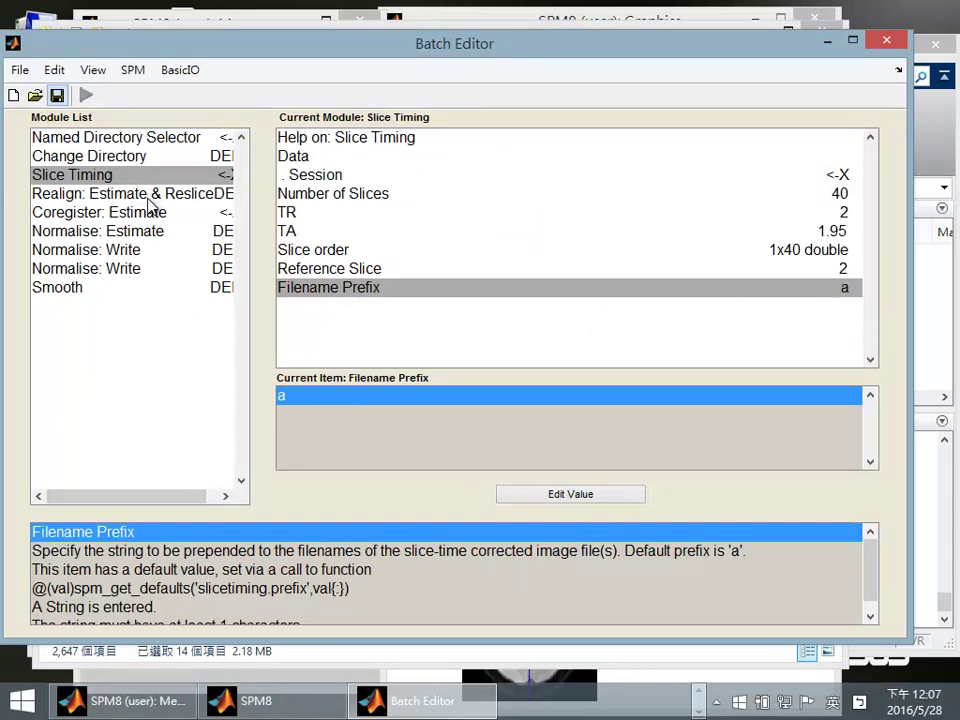
# Step: Inspect the filename prefix of Realign: Estimate & Reslice and find the matching raf002 files in the Subj02 RESTING folder
pyautogui.click(102, 194)
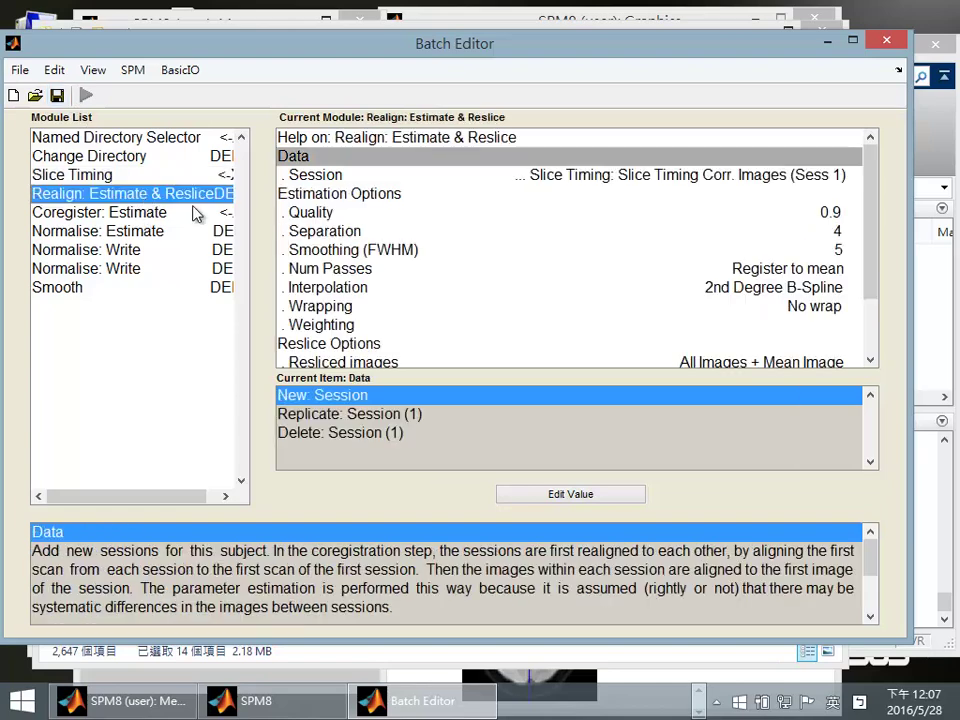
pyautogui.moveTo(878, 295); pyautogui.dragTo(868, 354)
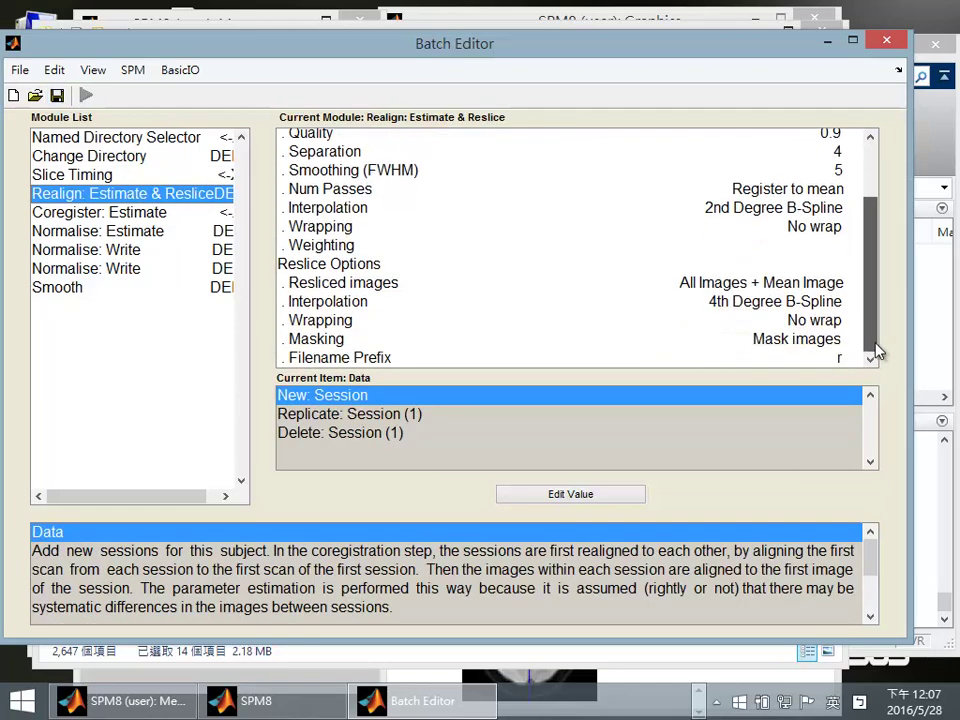
pyautogui.click(384, 362)
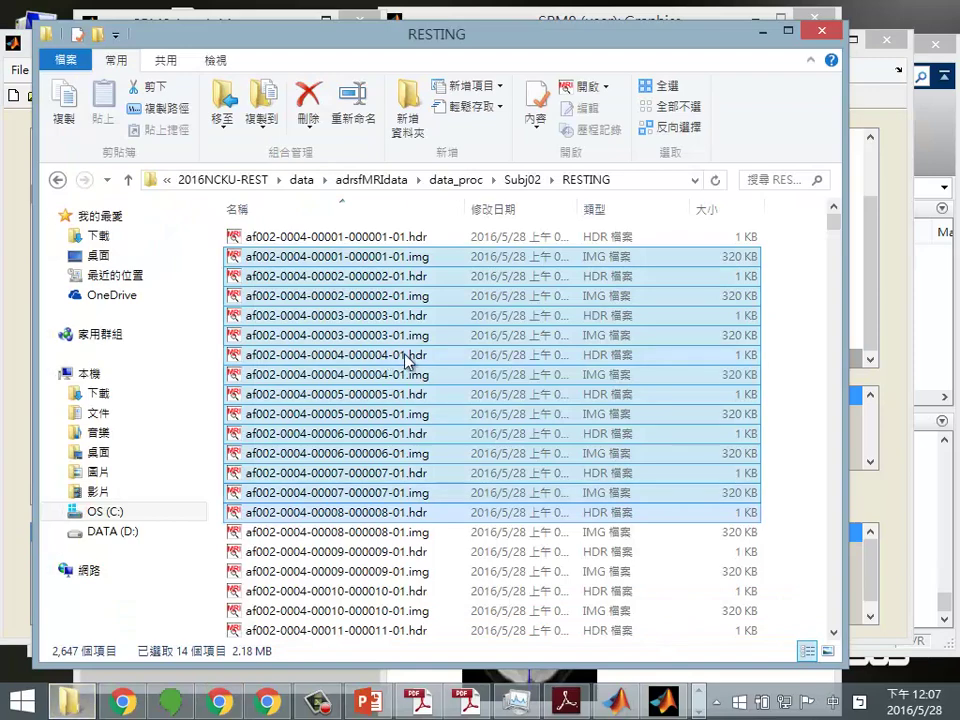
pyautogui.scroll(-20, 400, 365)
pyautogui.scroll(-20, 399, 359)
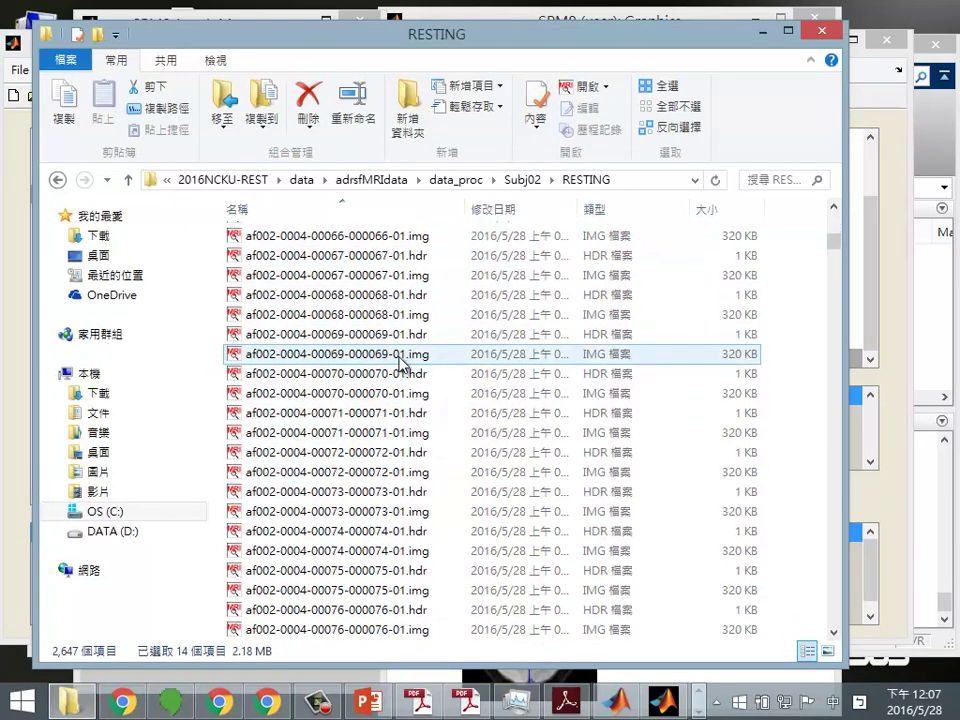
pyautogui.click(266, 347)
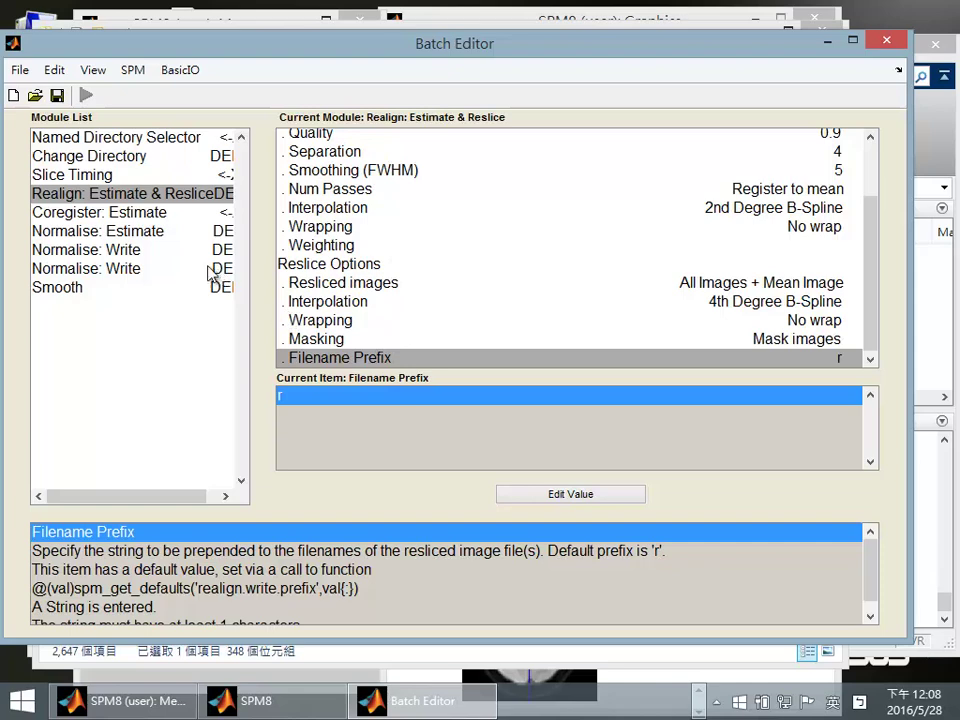
# Step: Inspect the filename prefix of the second Normalise: Write module and the settings of the Smooth module
pyautogui.click(130, 268)
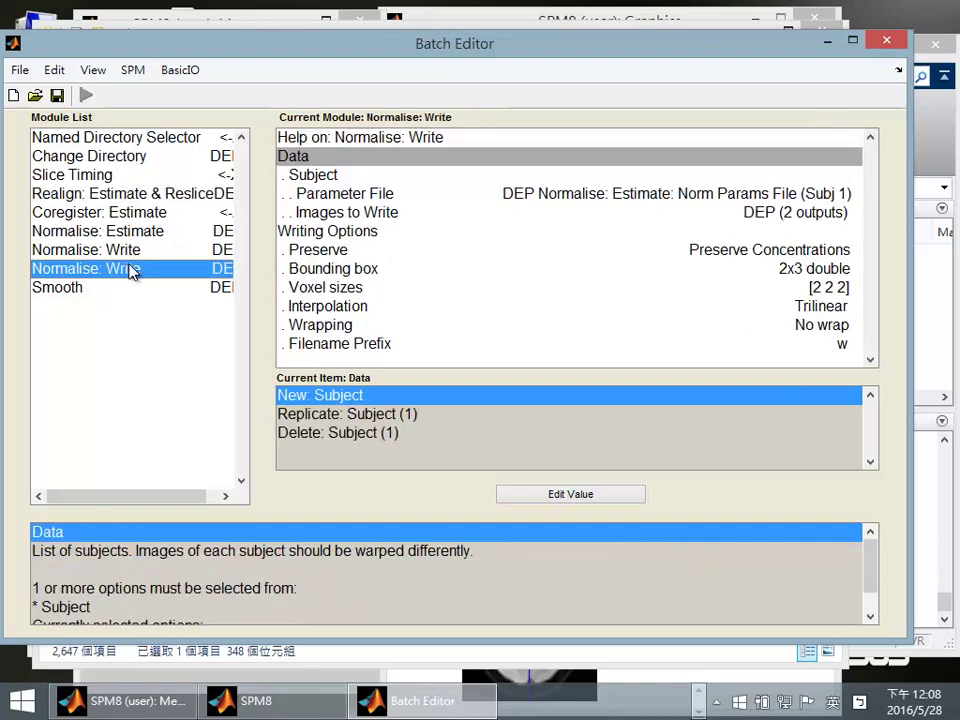
pyautogui.click(356, 345)
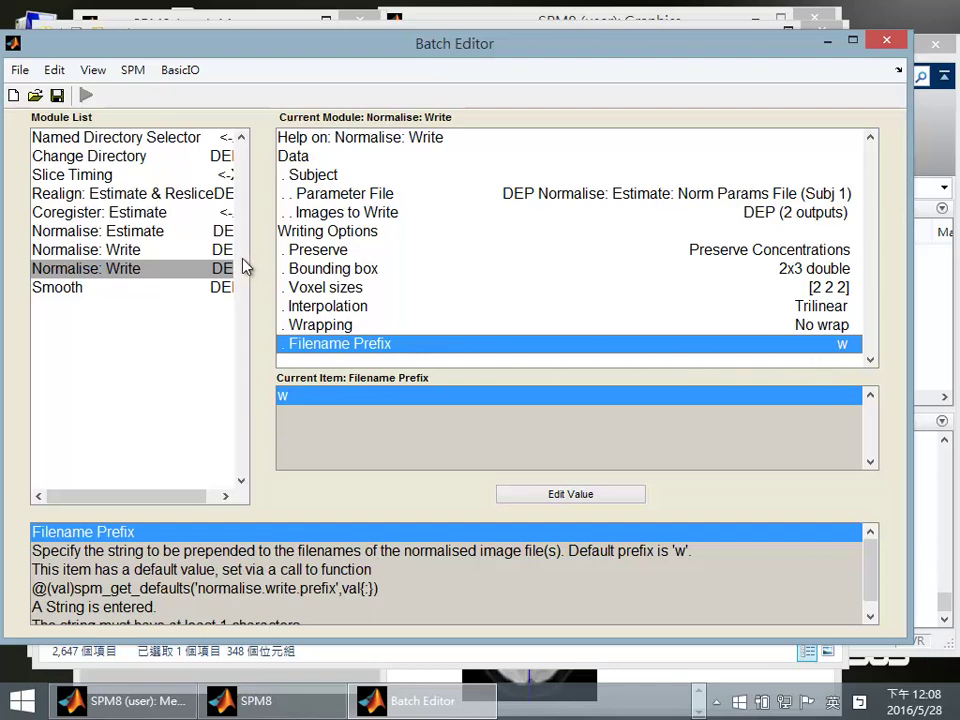
pyautogui.click(156, 290)
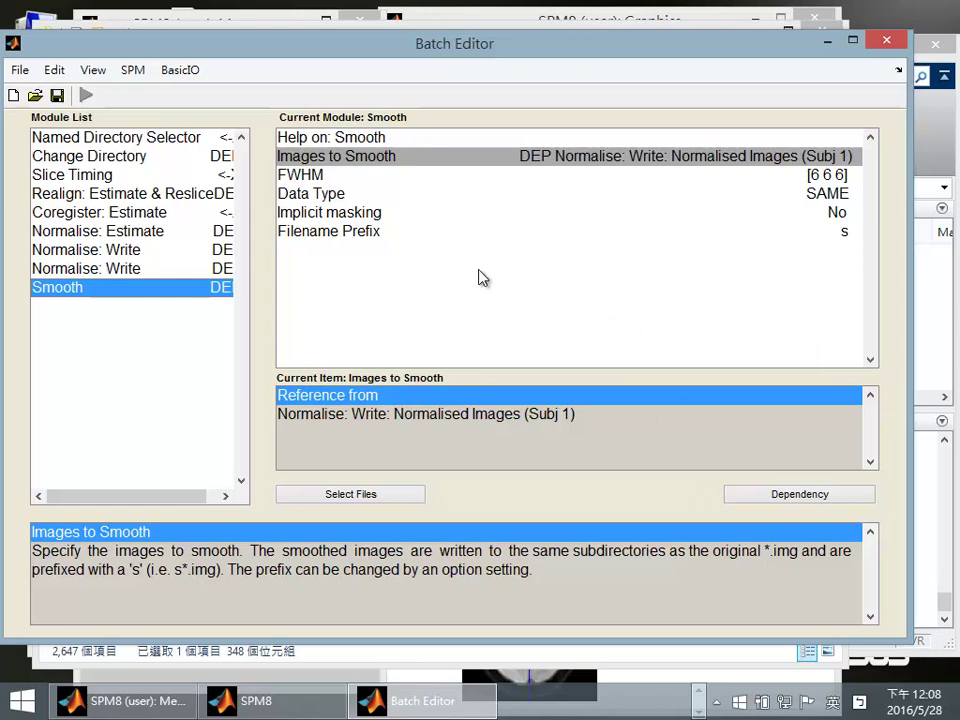
# Step: Review the Coregister: Estimate, Slice Timing, Change Directory and Realign: Estimate & Reslice modules, including the realignment filename prefix
pyautogui.click(148, 214)
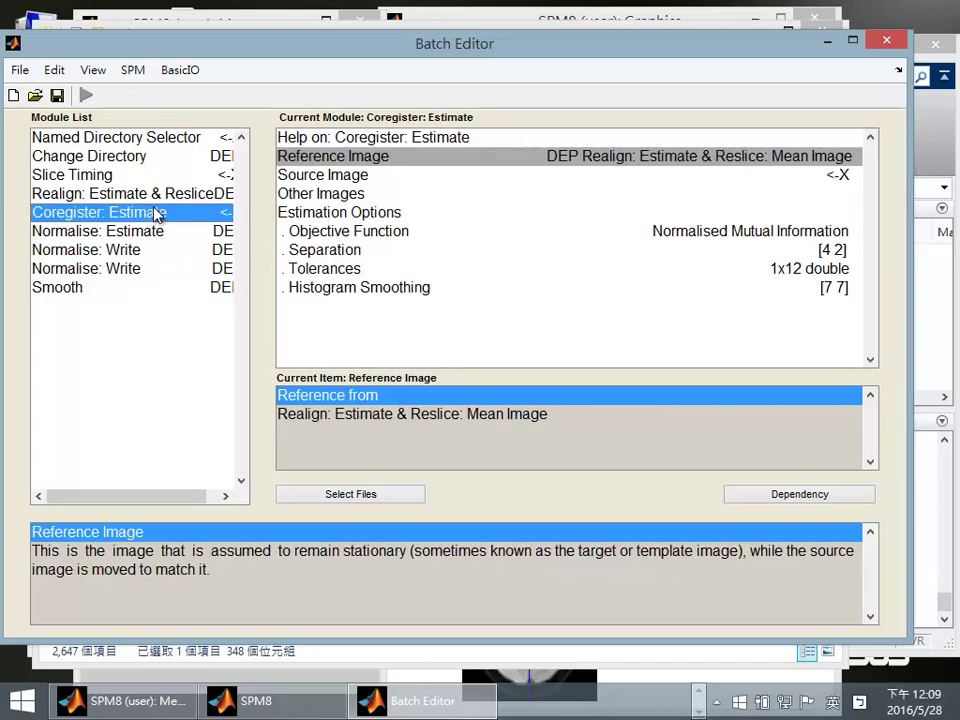
pyautogui.click(78, 178)
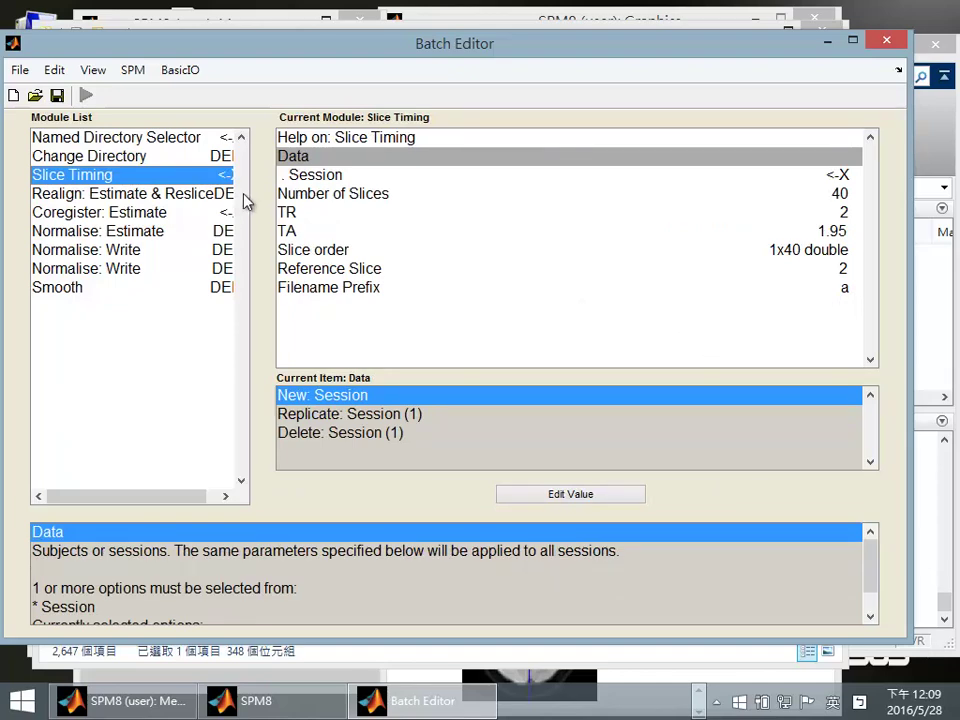
pyautogui.click(168, 157)
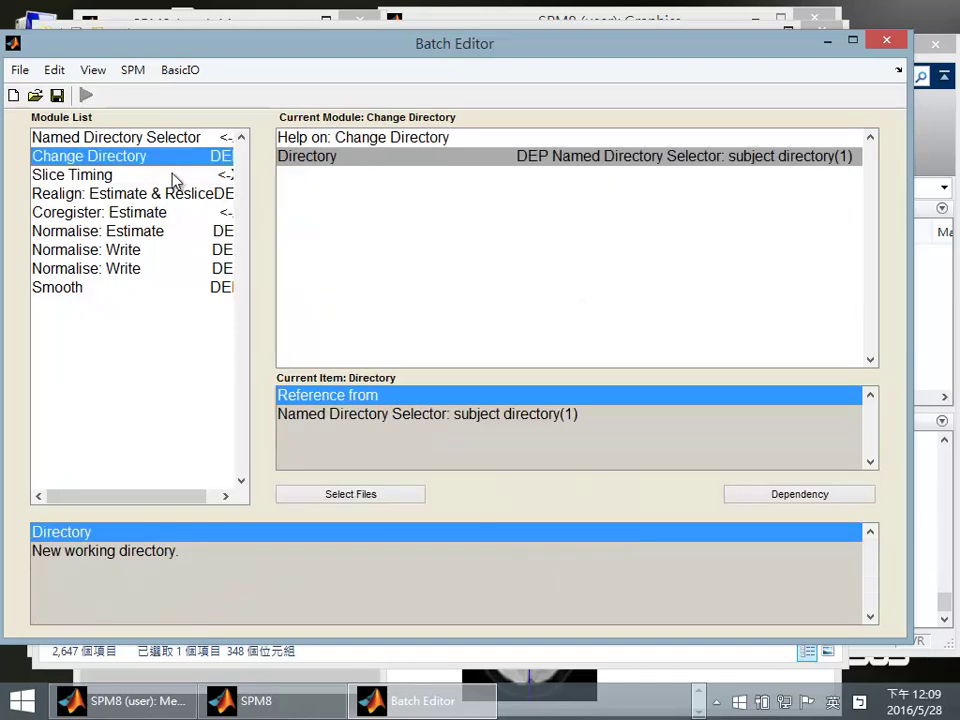
pyautogui.click(178, 178)
pyautogui.click(183, 197)
pyautogui.click(183, 177)
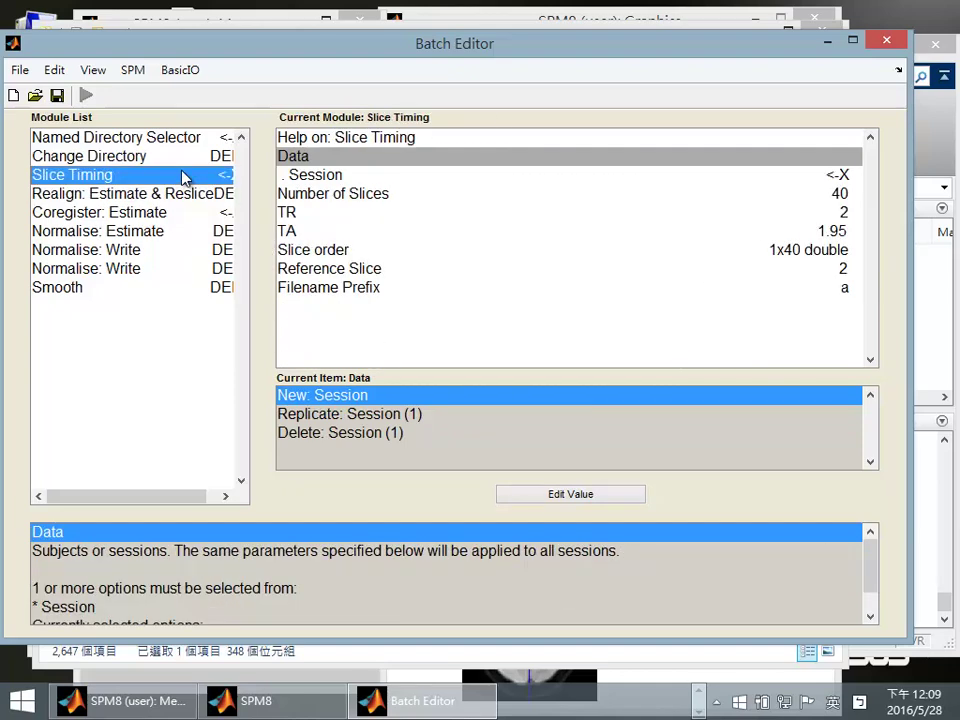
pyautogui.click(183, 195)
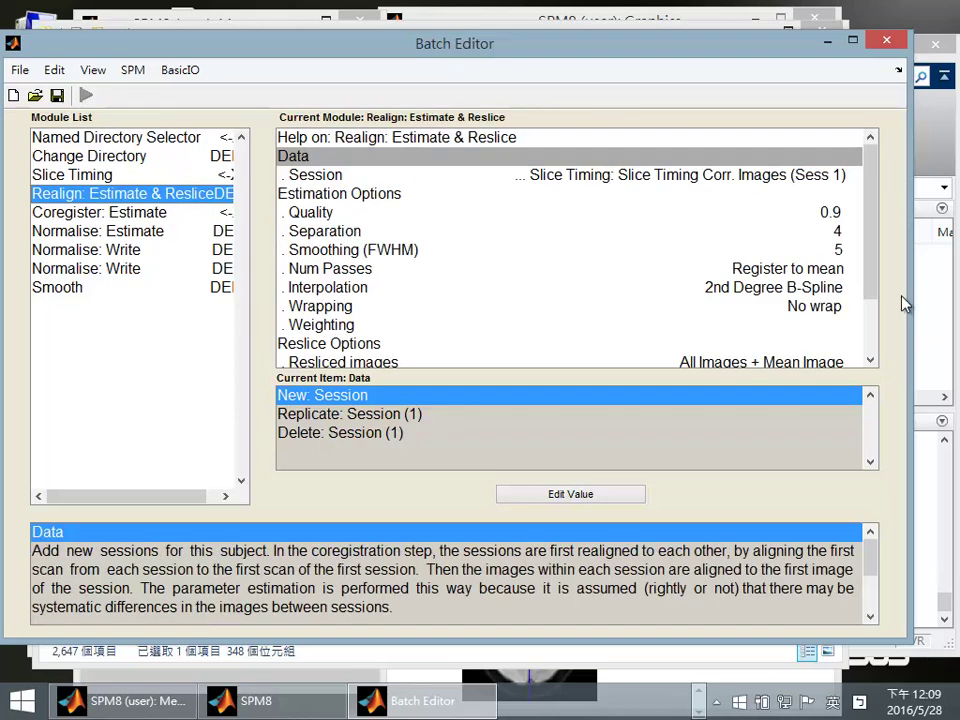
pyautogui.scroll(-2, 831, 364)
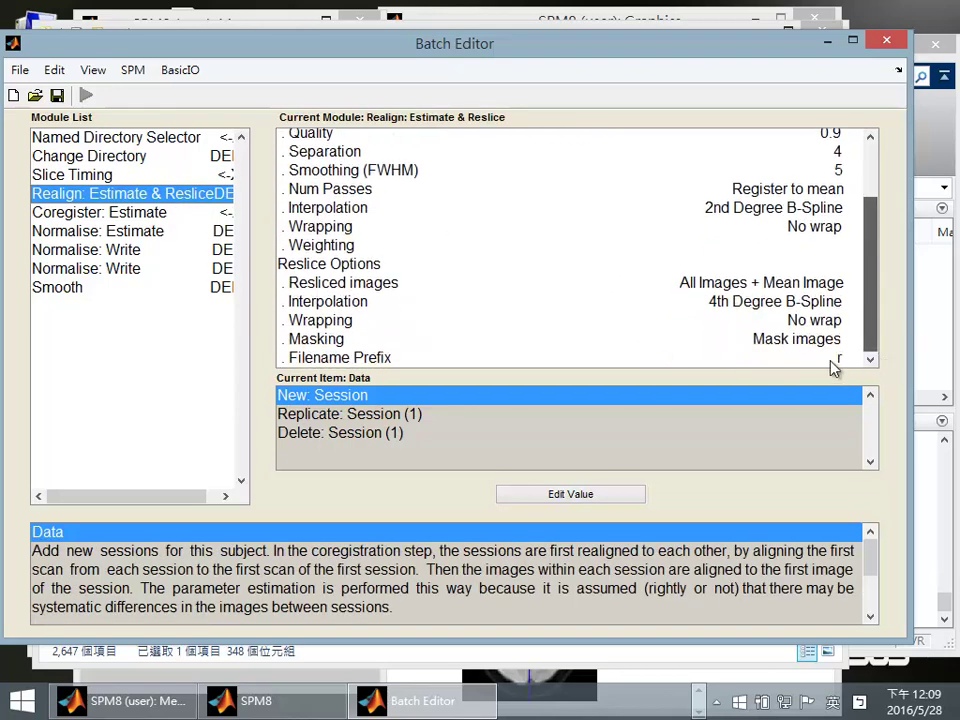
pyautogui.click(92, 175)
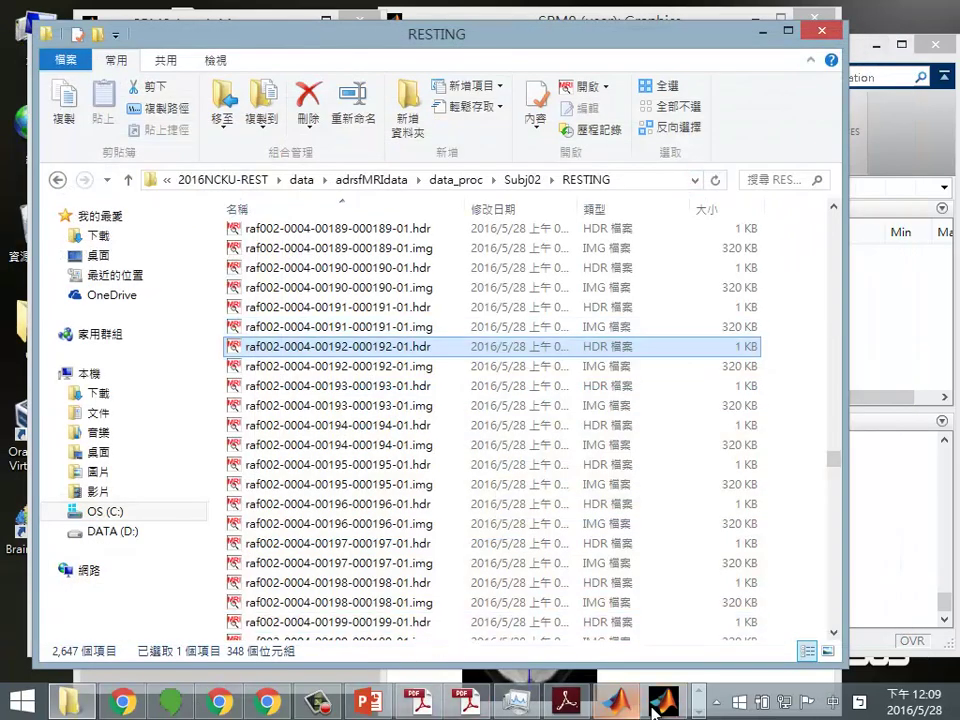
# Step: Return to the SPM8 windows, start Check Reg and browse to the Subj01 RESTING folder for the images to display
pyautogui.click(641, 708)
pyautogui.click(697, 711)
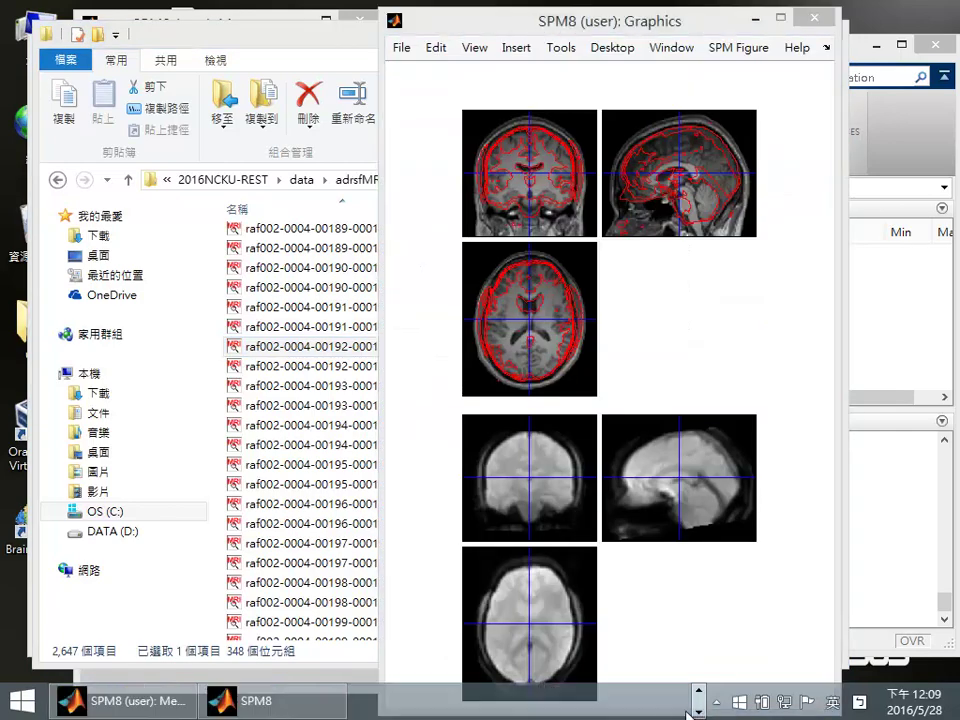
pyautogui.click(140, 697)
pyautogui.click(255, 700)
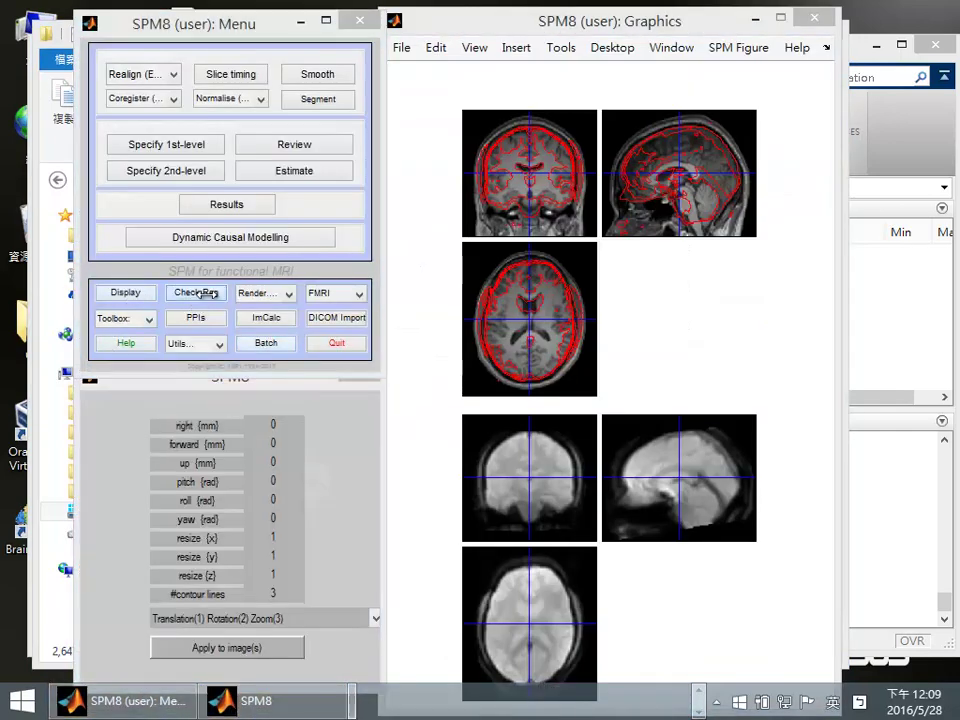
pyautogui.click(200, 297)
pyautogui.click(481, 226)
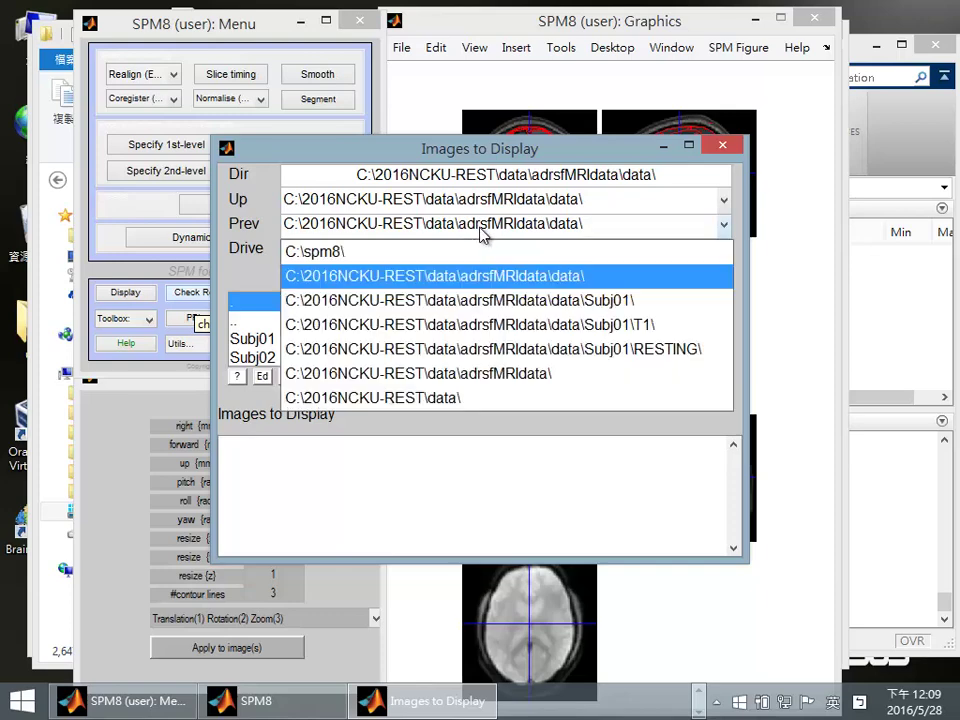
pyautogui.click(443, 133)
pyautogui.click(300, 338)
pyautogui.click(370, 343)
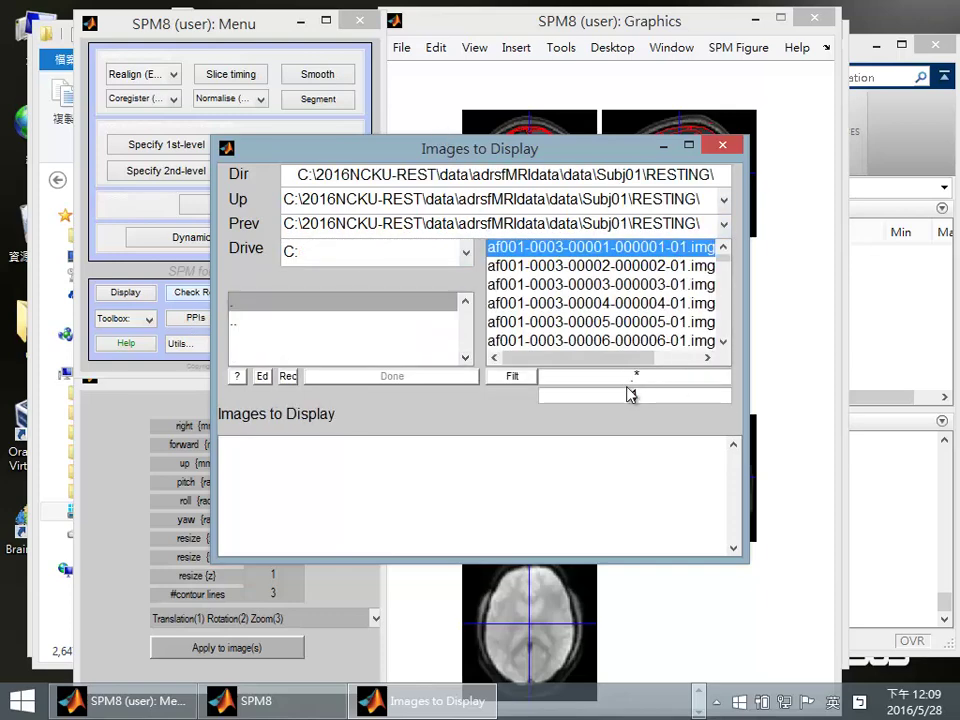
# Step: Filter the RESTING images with ^ra.* and try selecting the realigned raf001 images for display
pyautogui.write('^ra')
pyautogui.press('Return')
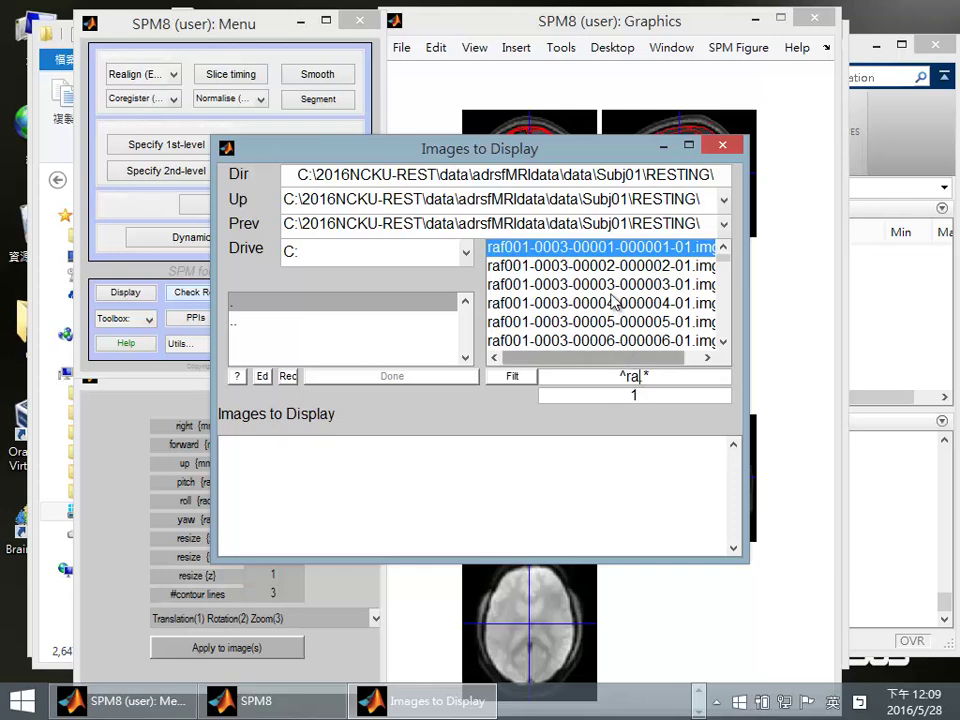
pyautogui.rightClick(615, 262)
pyautogui.click(630, 270)
pyautogui.rightClick(442, 556)
pyautogui.click(484, 563)
pyautogui.moveTo(728, 251); pyautogui.dragTo(724, 337)
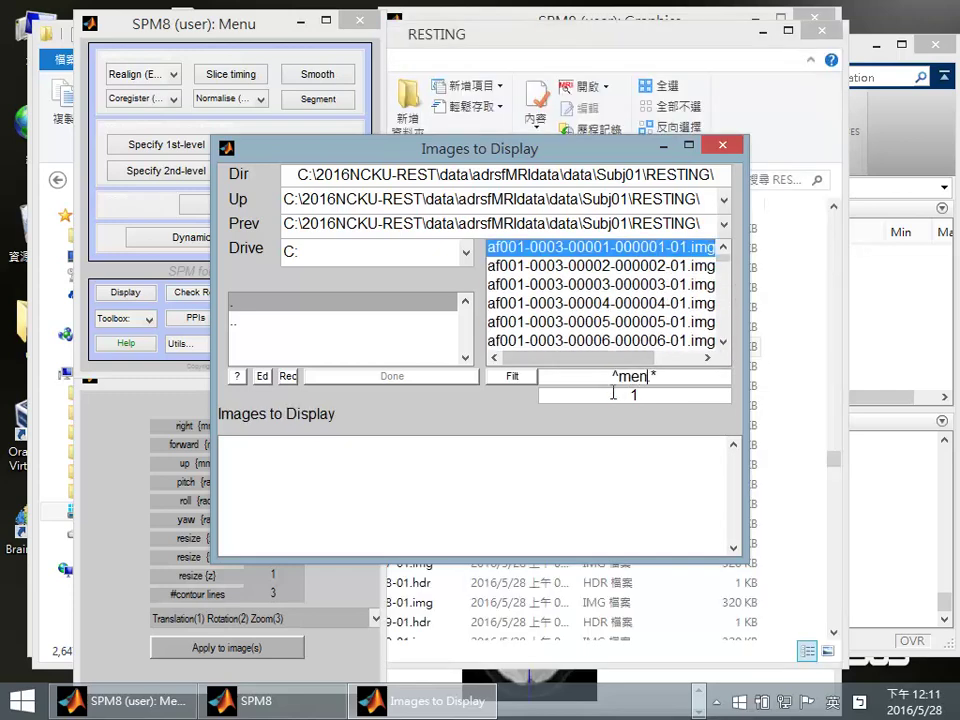
pyautogui.press('BackSpace')
pyautogui.write('an')
pyautogui.press('Return')
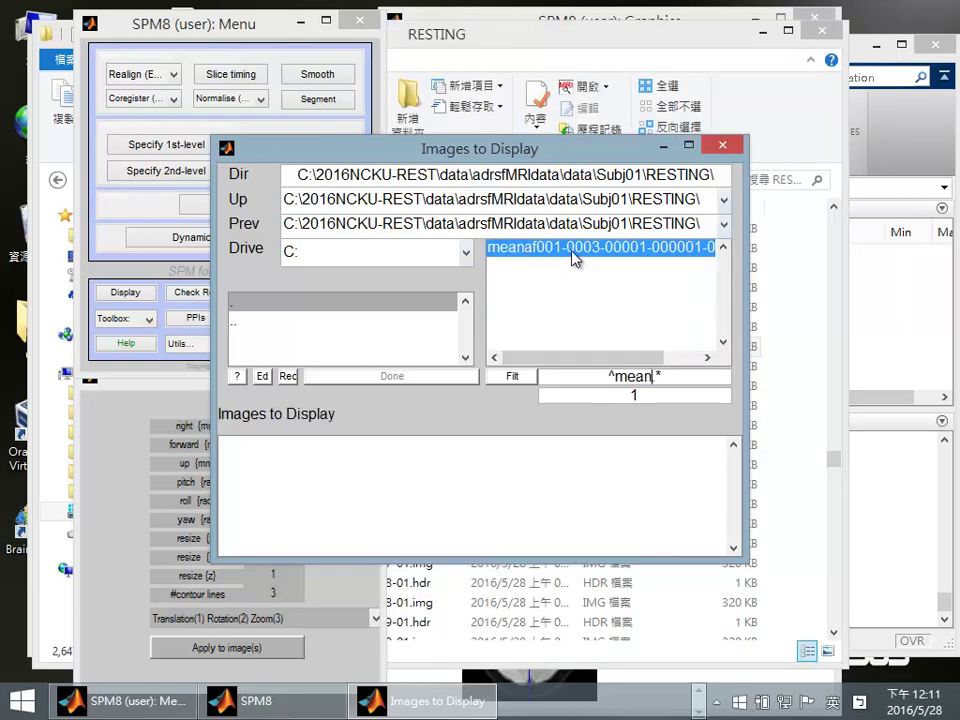
pyautogui.click(521, 245)
pyautogui.click(272, 325)
pyautogui.click(262, 357)
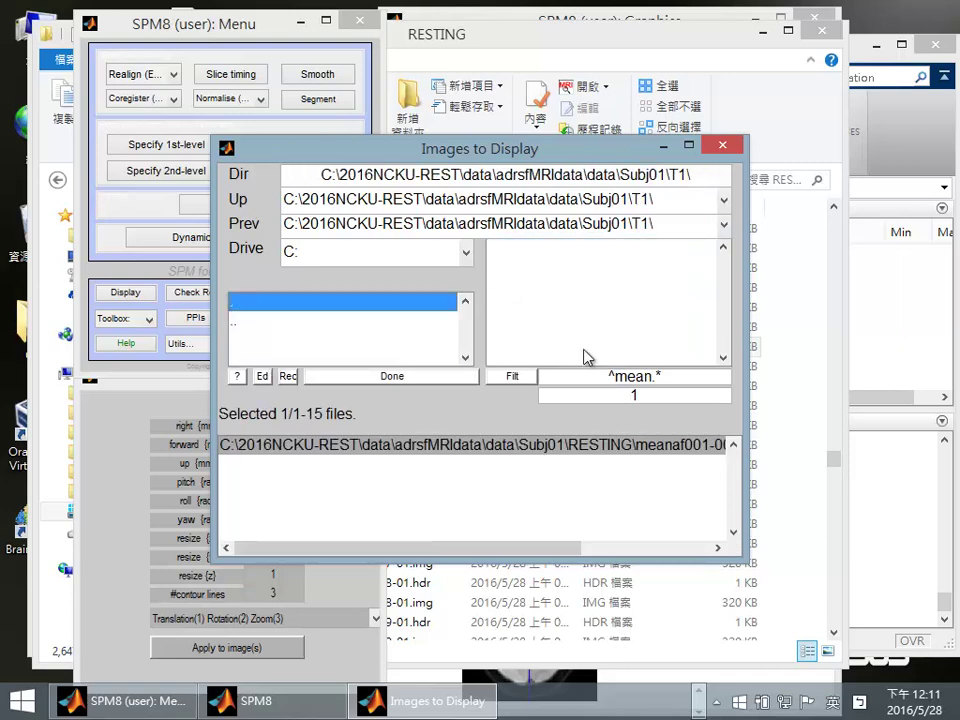
pyautogui.moveTo(607, 376); pyautogui.dragTo(655, 376)
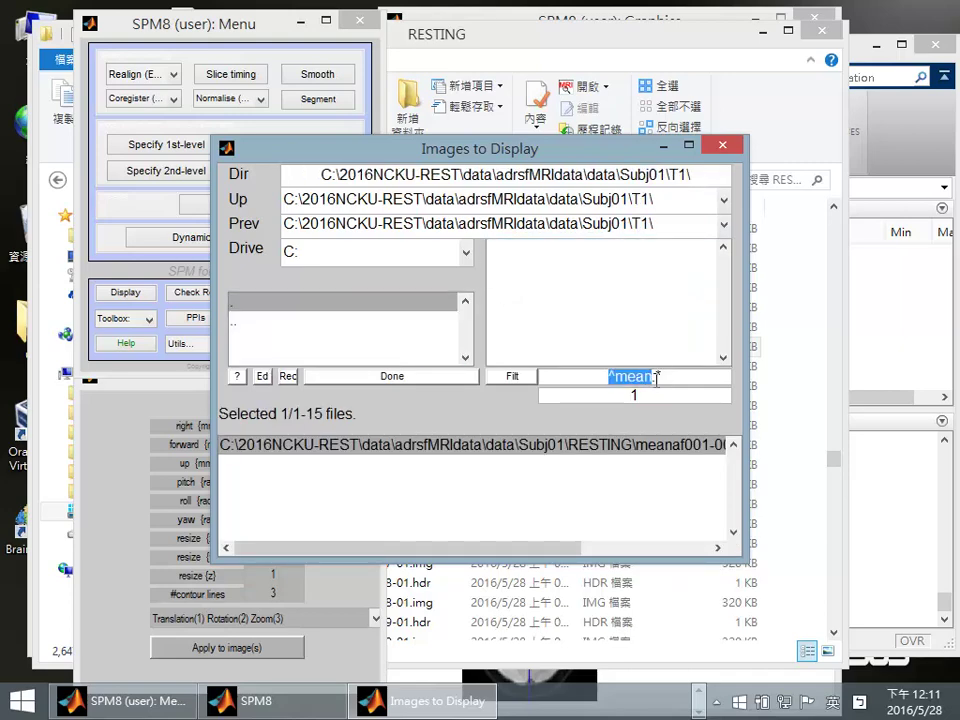
pyautogui.write('^f')
pyautogui.press('BackSpace')
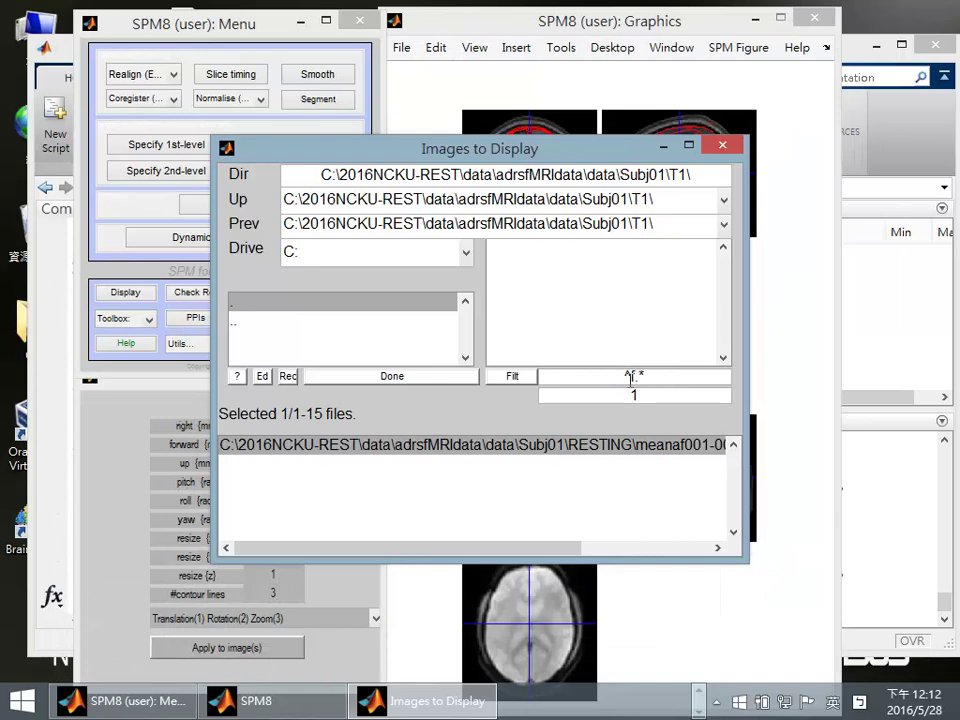
pyautogui.write('s')
pyautogui.press('Return')
pyautogui.click(577, 250)
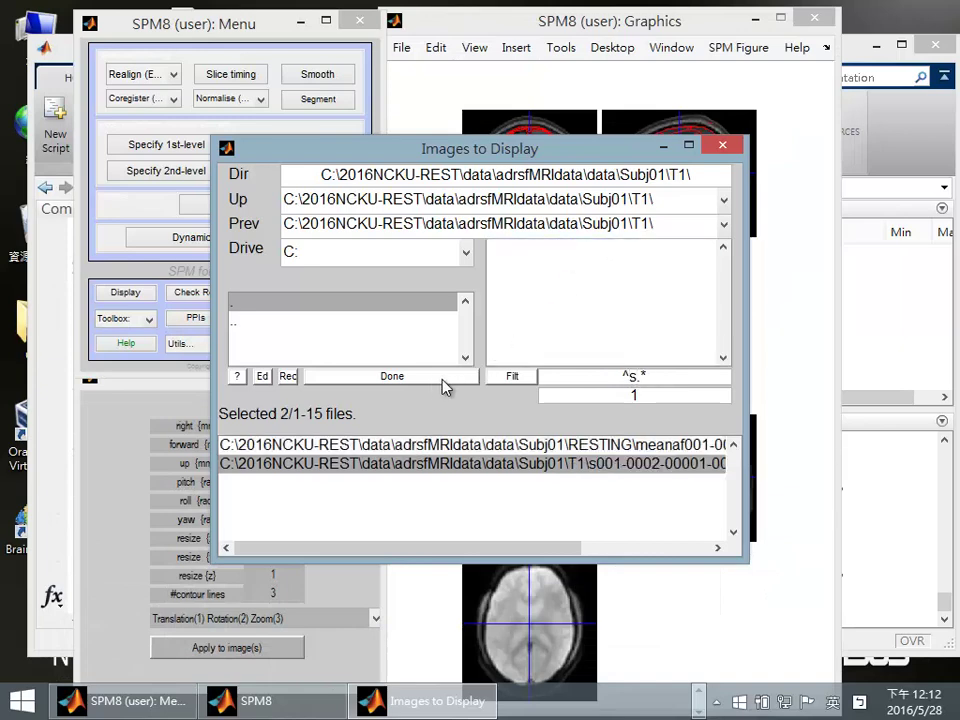
pyautogui.click(450, 379)
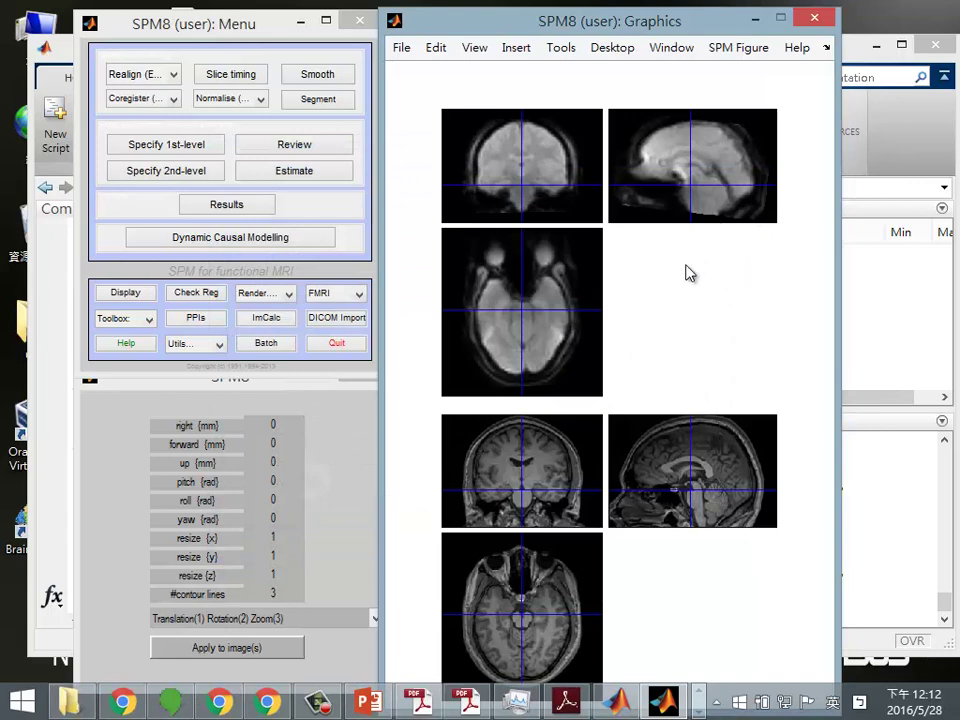
# Step: Start Reorient image(s) from the T1 image, overlaying its contours on the mean functional image
pyautogui.rightClick(750, 474)
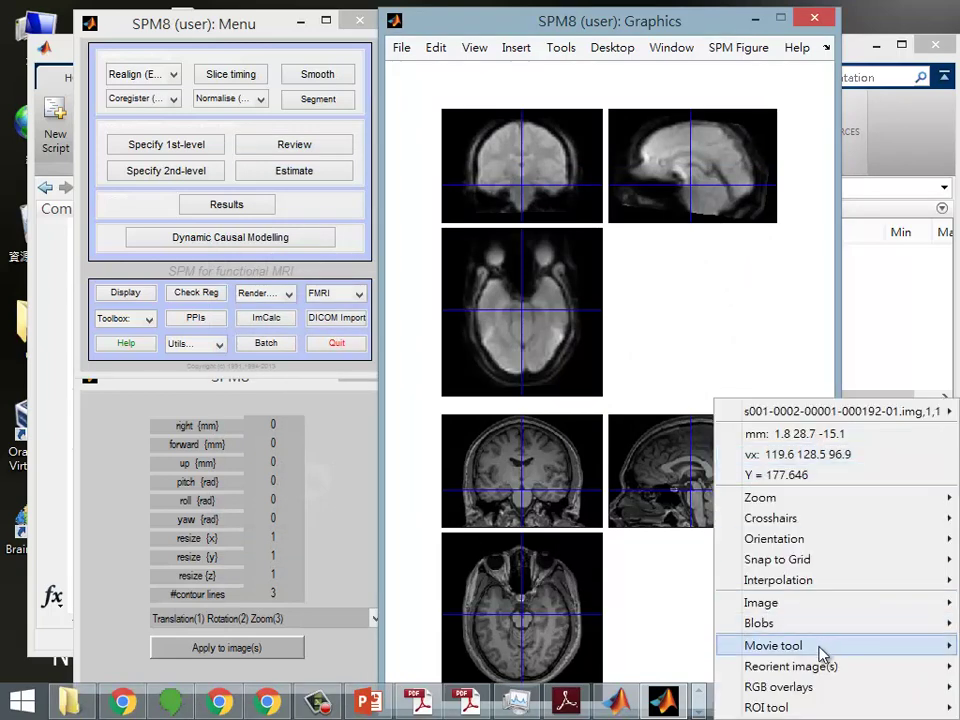
pyautogui.moveTo(821, 666)
pyautogui.click(668, 625)
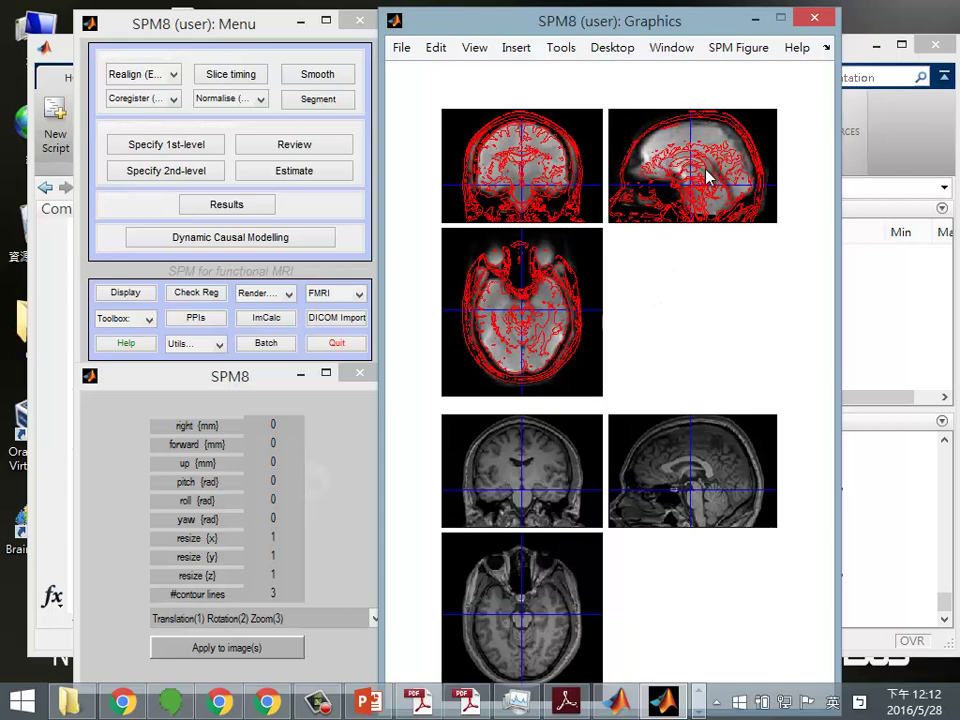
# Step: Inspect the T1 contour alignment on the mean functional image at several crosshair positions in the sagittal, coronal and axial views
pyautogui.click(664, 476)
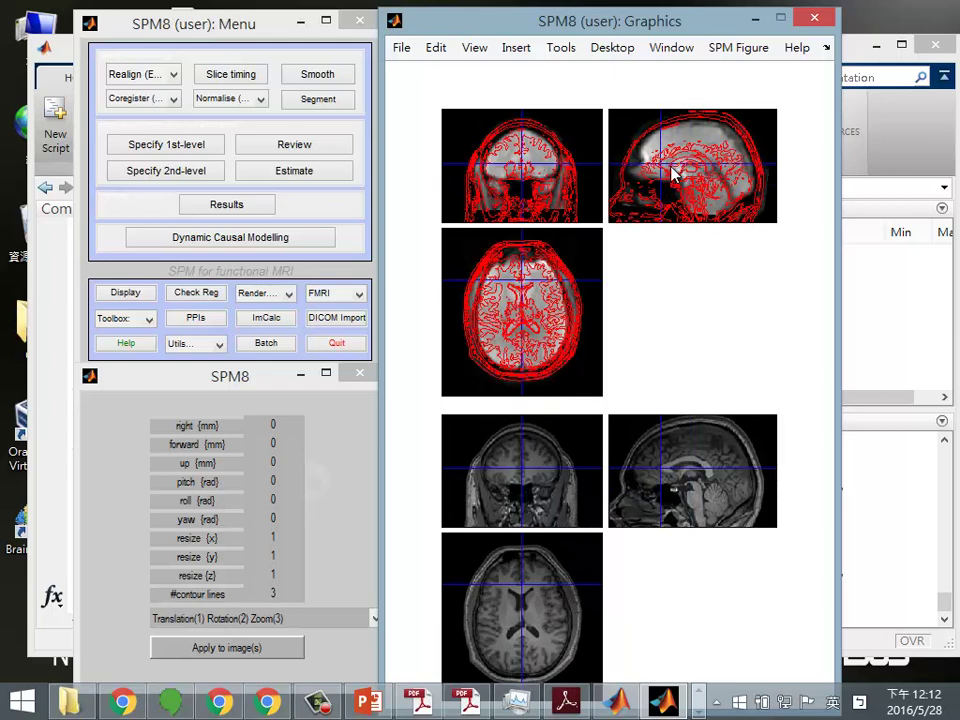
pyautogui.click(681, 462)
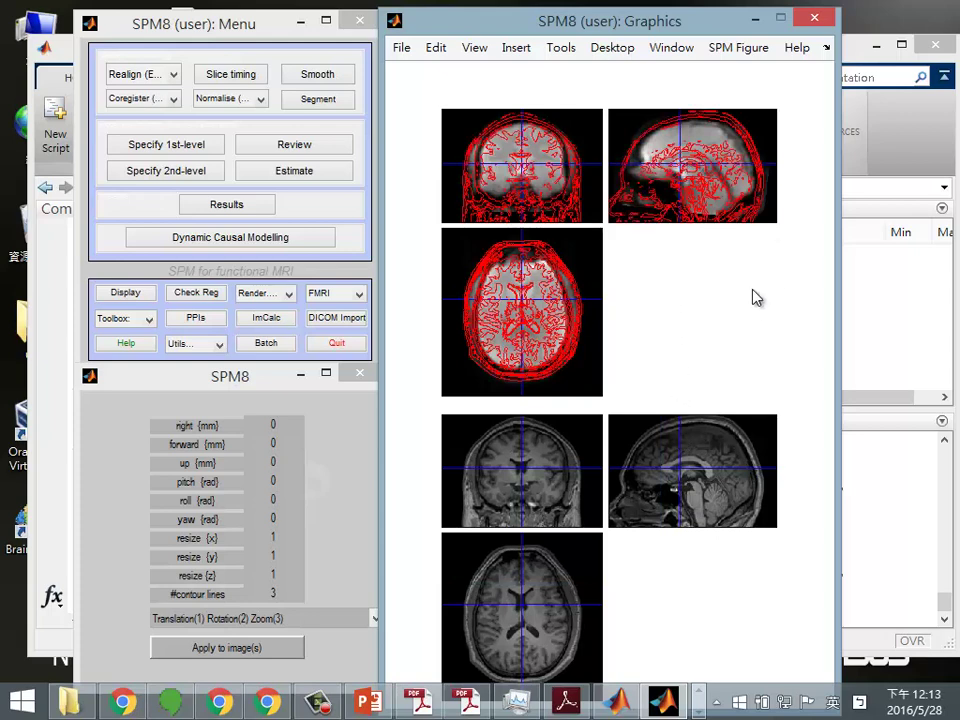
pyautogui.click(553, 181)
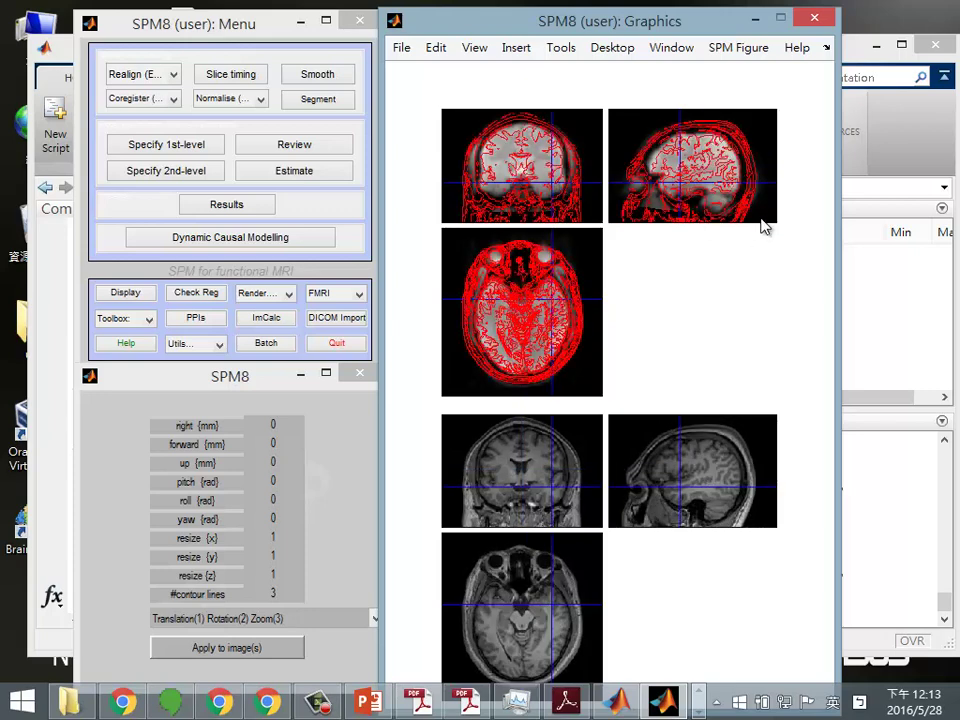
pyautogui.click(542, 320)
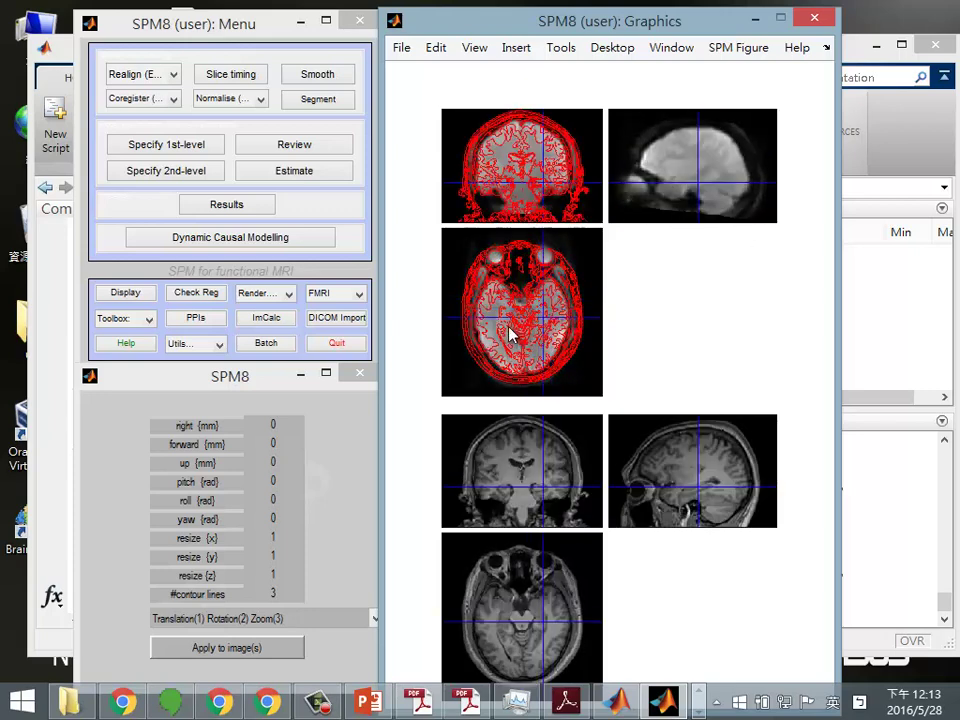
pyautogui.click(494, 321)
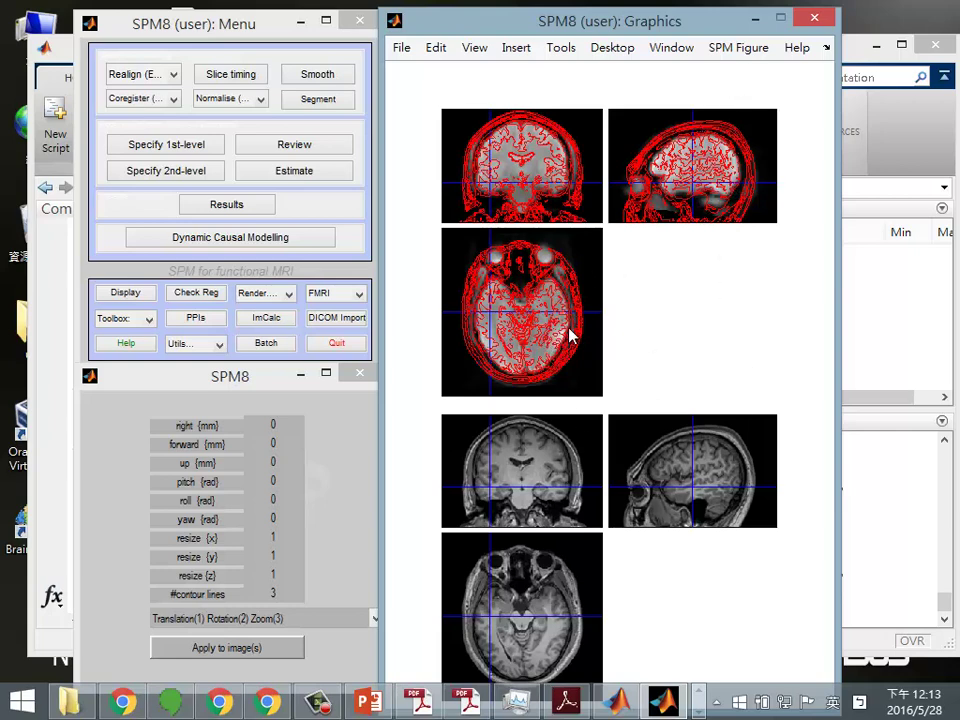
# Step: Try shifting the T1 image by setting its right translation to 10 mm
pyautogui.click(295, 425)
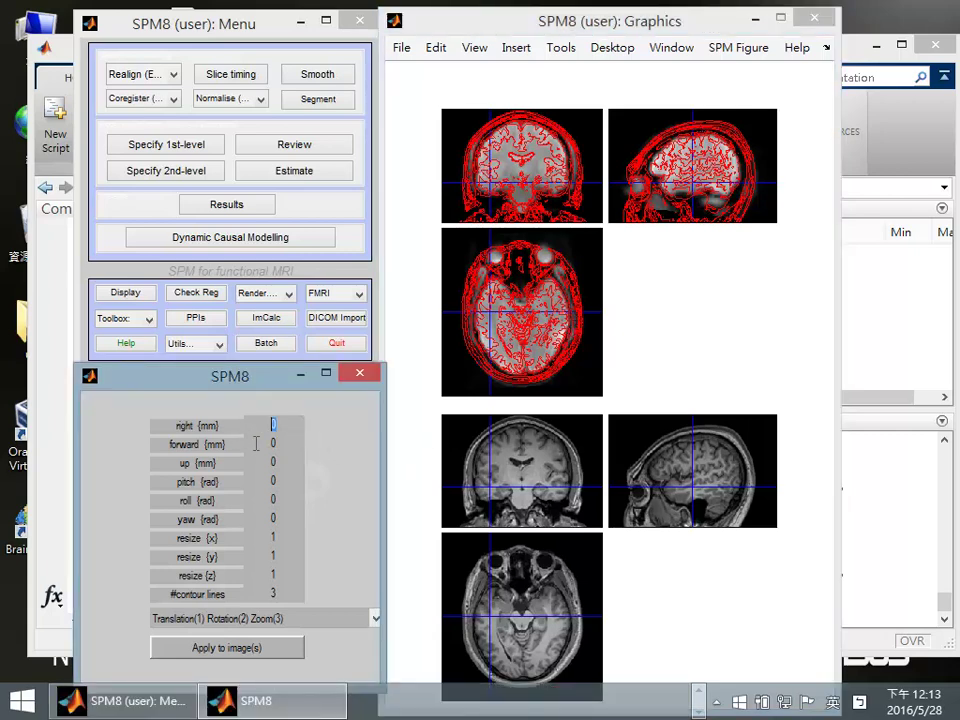
pyautogui.write('1')
pyautogui.click(276, 425)
pyautogui.write('0')
pyautogui.press('Return')
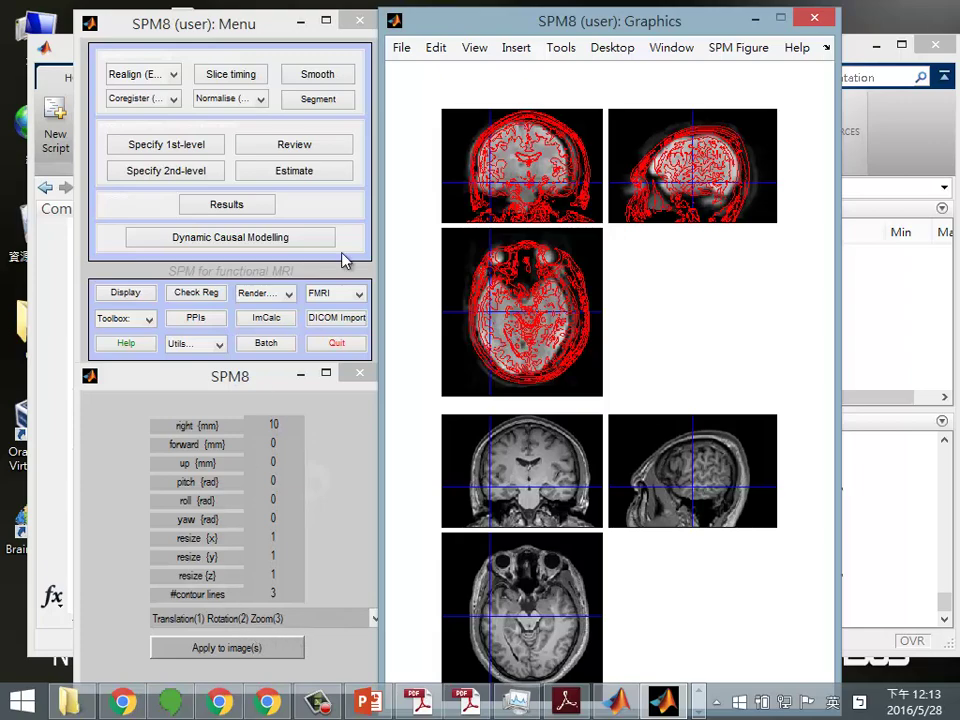
pyautogui.click(222, 650)
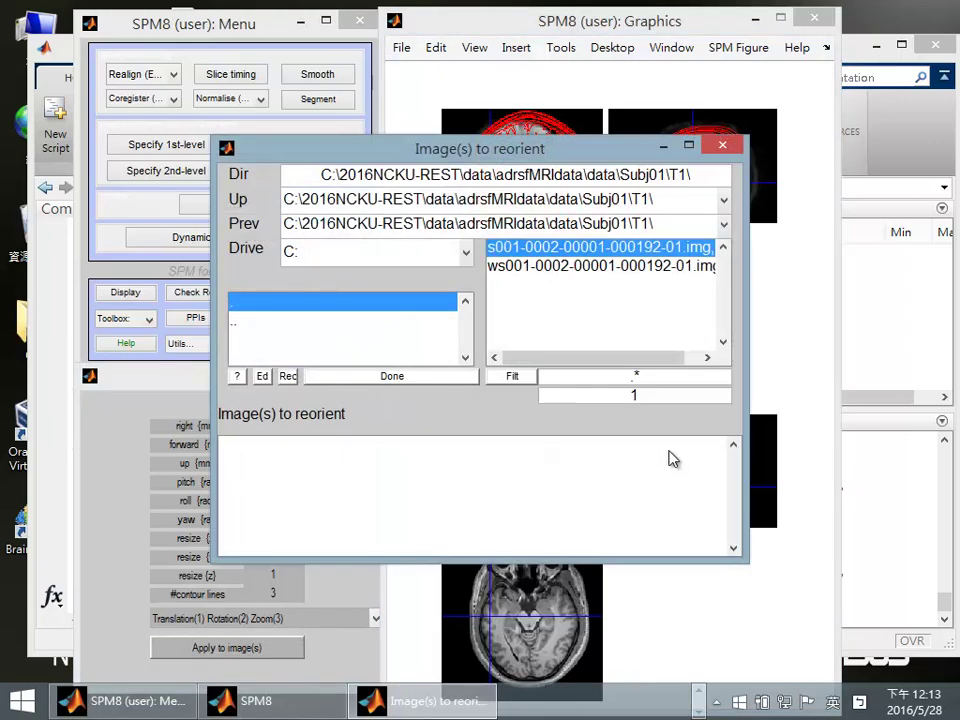
pyautogui.click(550, 250)
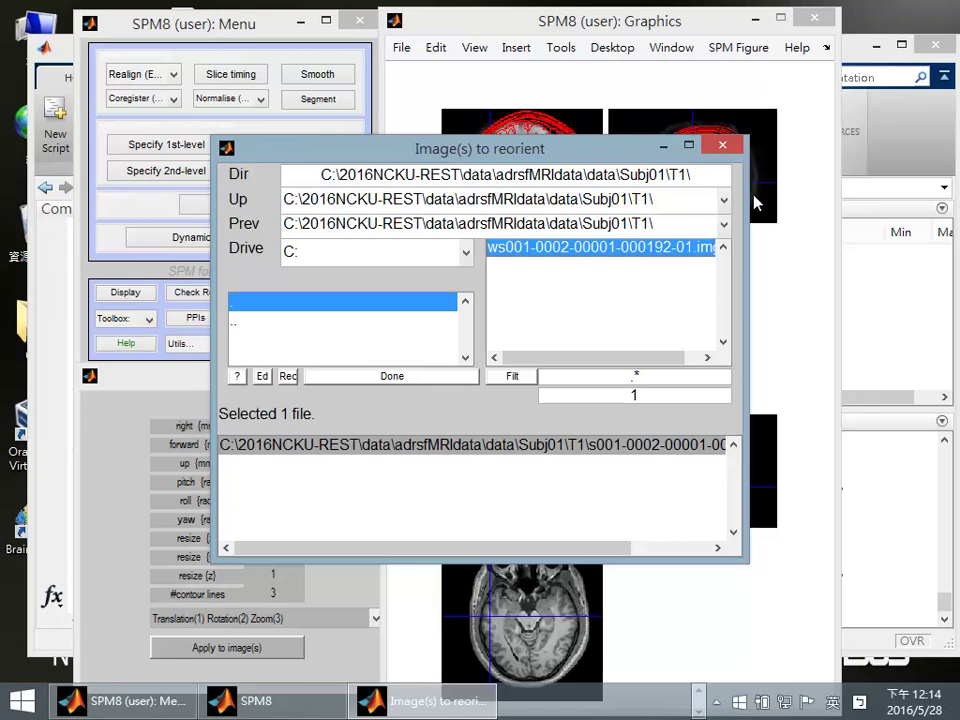
pyautogui.click(722, 145)
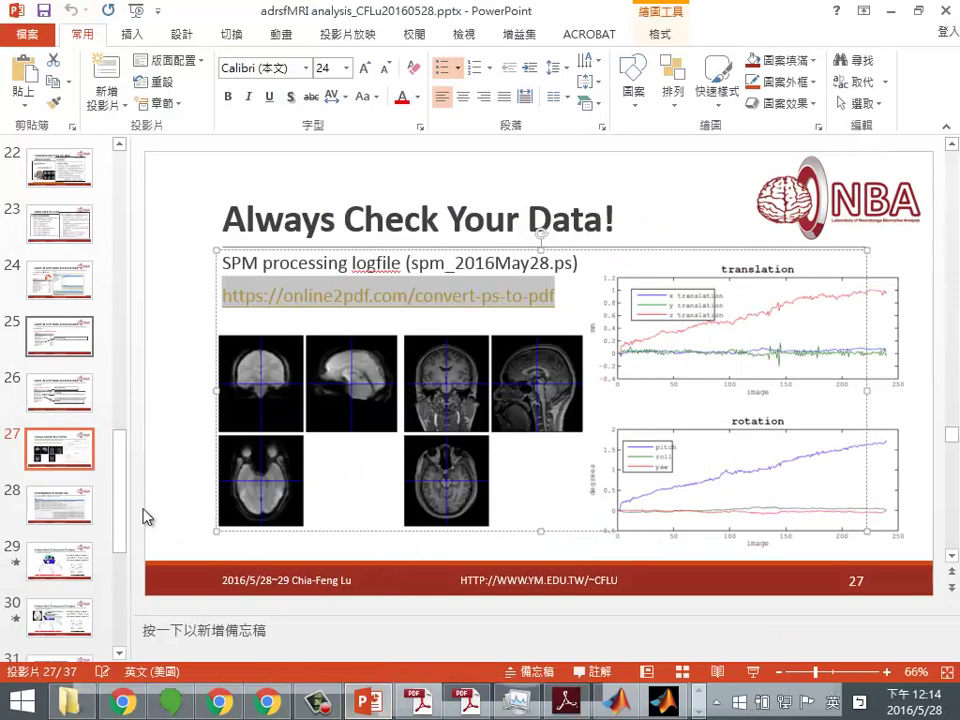
# Step: Review the PowerPoint slides on checking the data and modifying the batch file, then return to the SPM8 windows
pyautogui.click(60, 450)
pyautogui.press('Down')
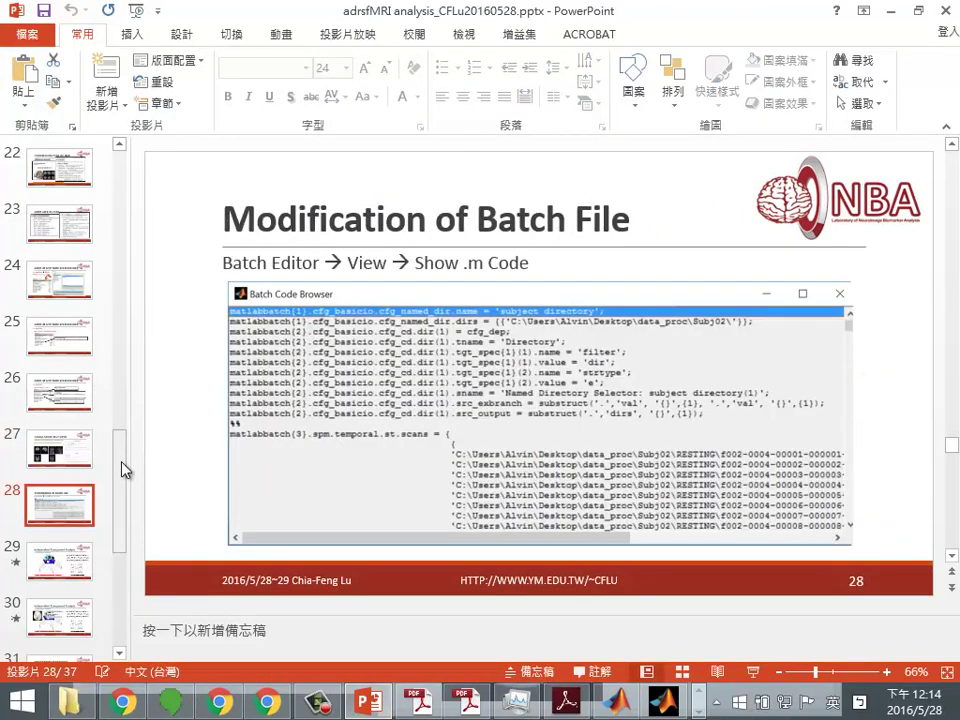
pyautogui.press('Up')
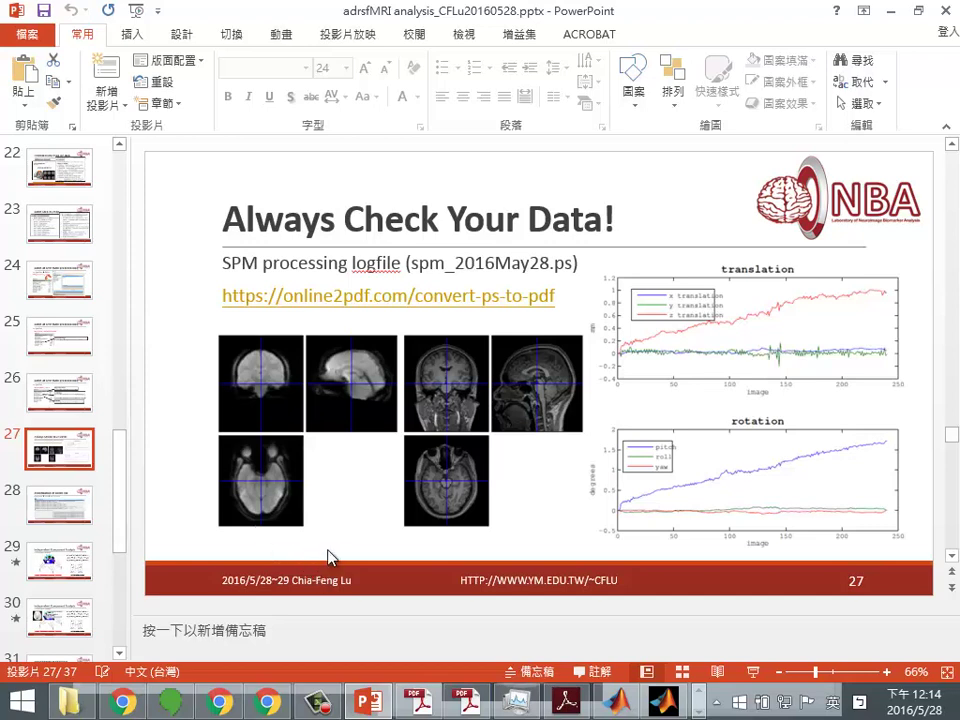
pyautogui.click(890, 11)
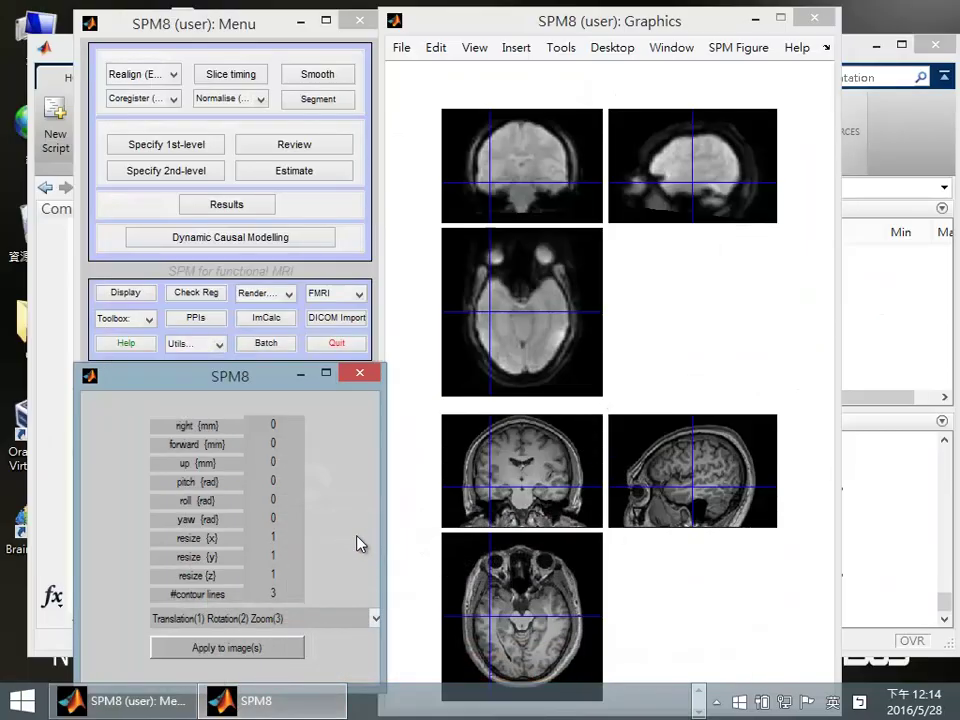
# Step: Open the Batch Editor and load the job file fMRI_preprocess_v2_pc.mat from C:\2016NCKU-REST\data
pyautogui.click(264, 343)
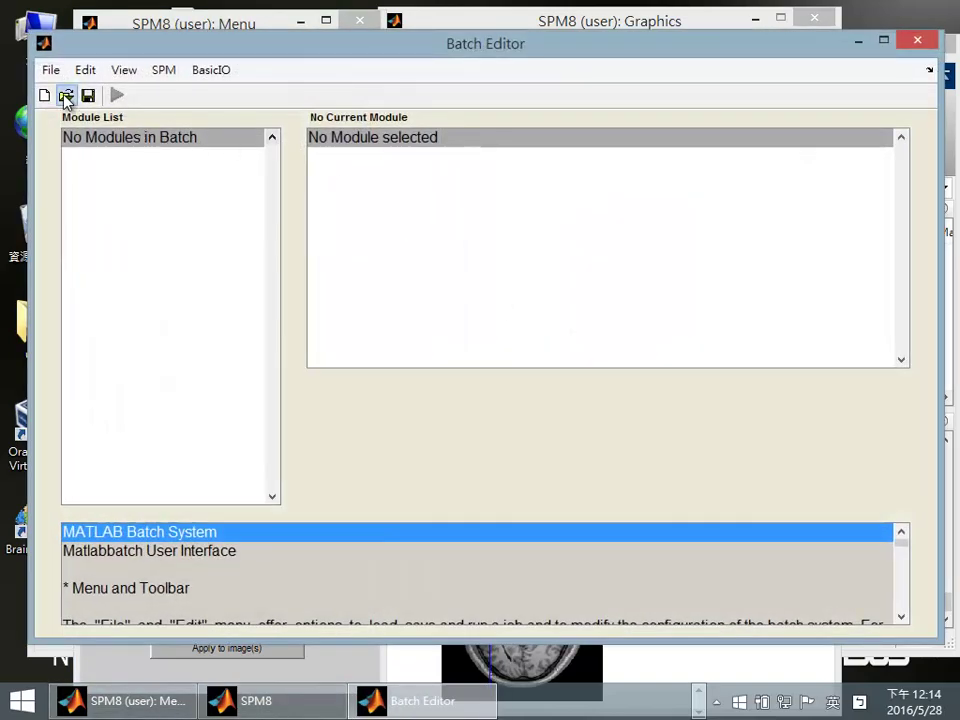
pyautogui.click(66, 95)
pyautogui.click(342, 322)
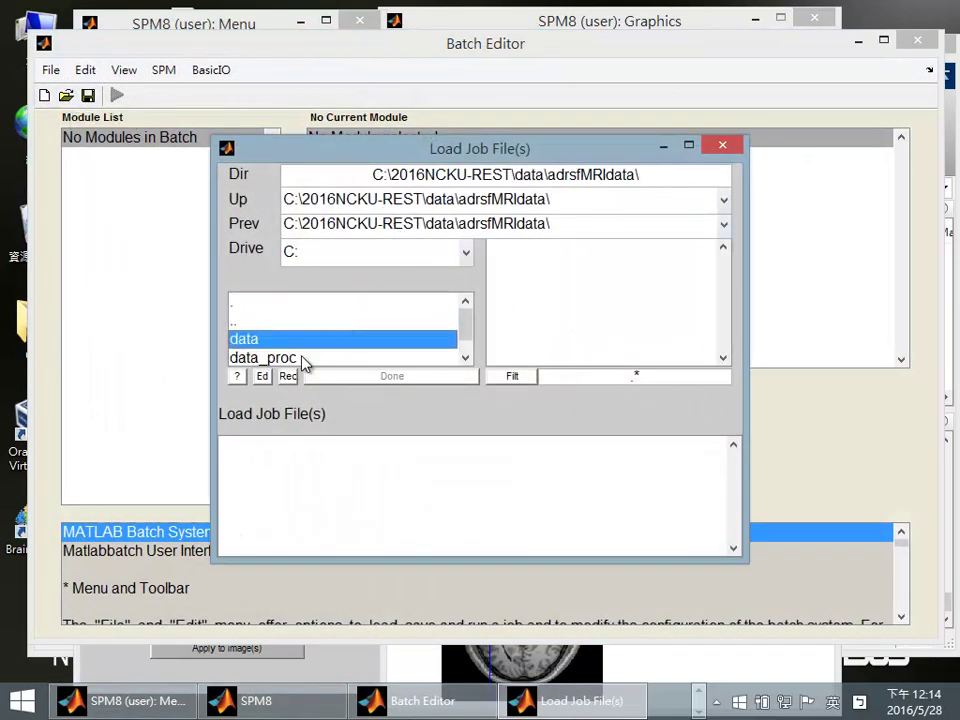
pyautogui.scroll(-1, 330, 340)
pyautogui.click(316, 304)
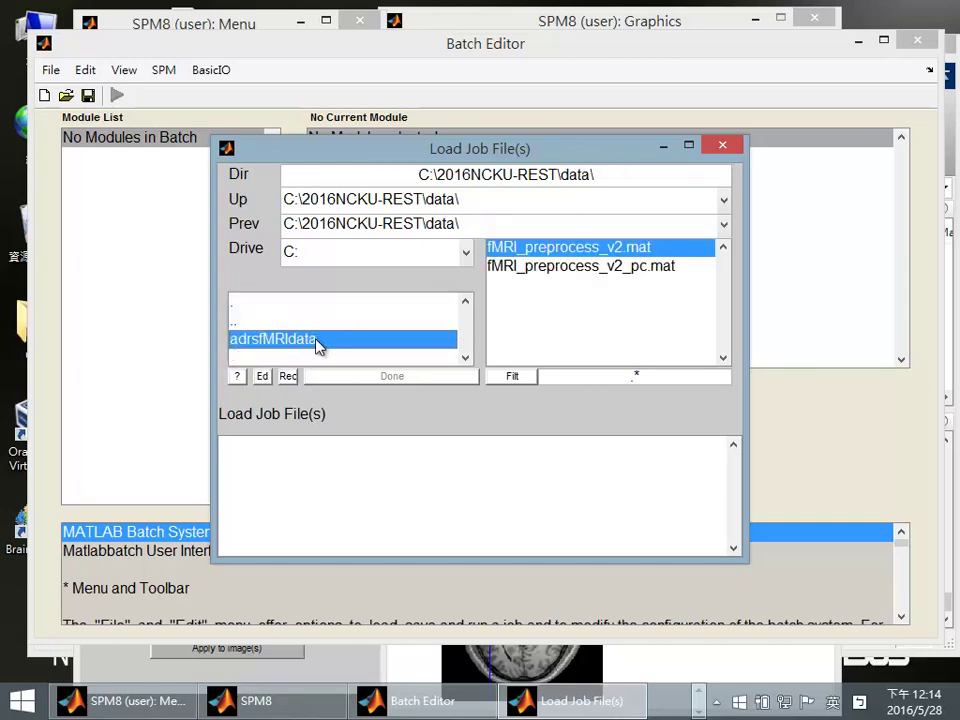
pyautogui.click(594, 266)
pyautogui.click(420, 376)
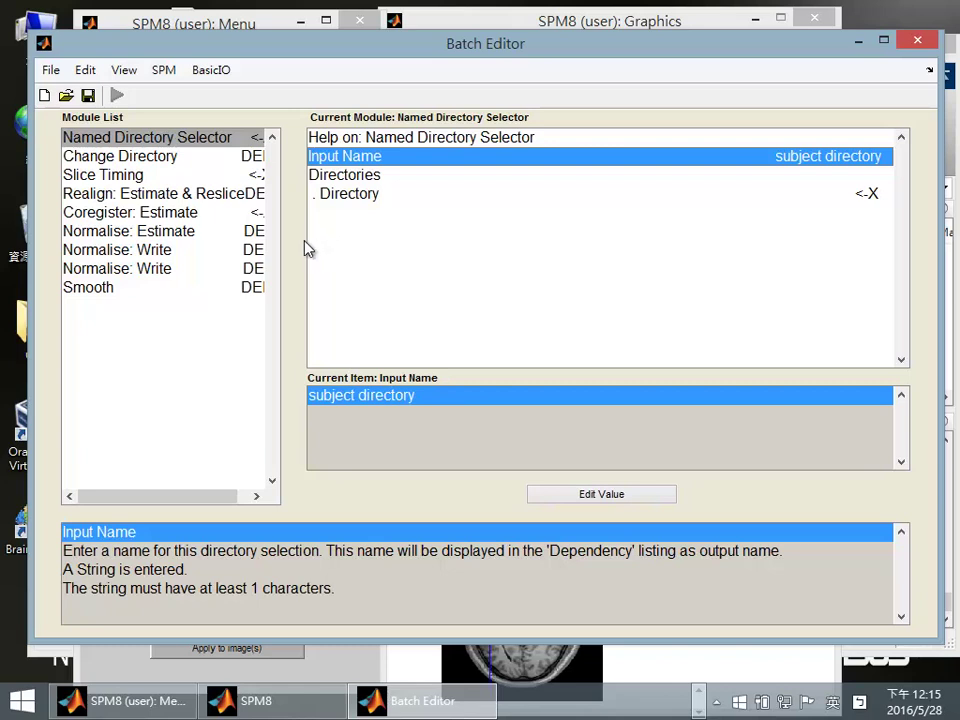
# Step: Start a new empty batch and add the BasicIO Run Batch Jobs module
pyautogui.click(45, 95)
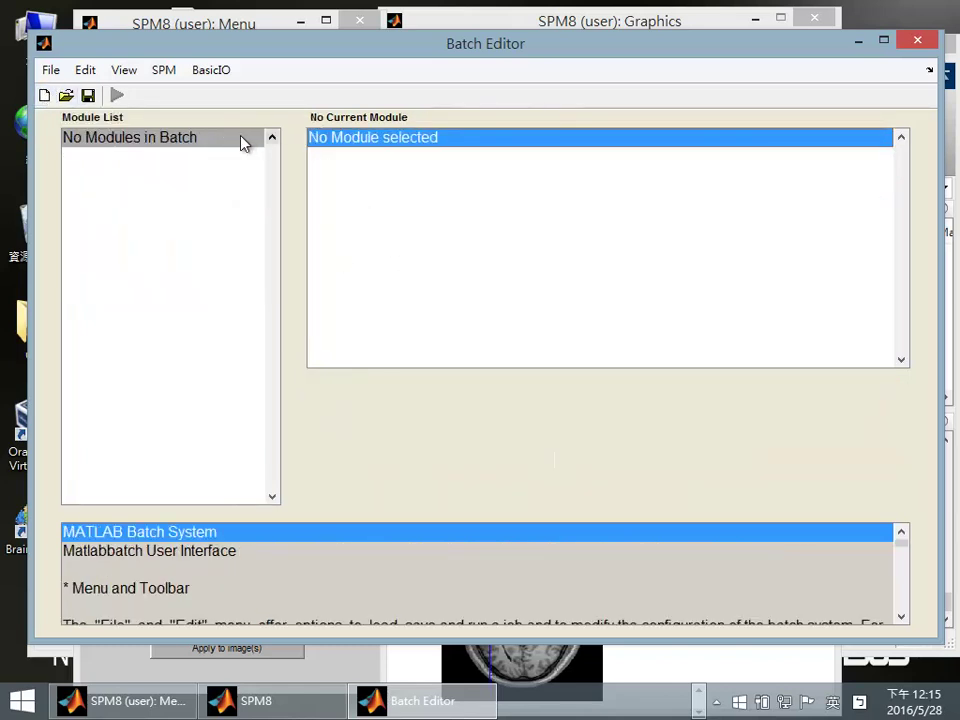
pyautogui.click(214, 80)
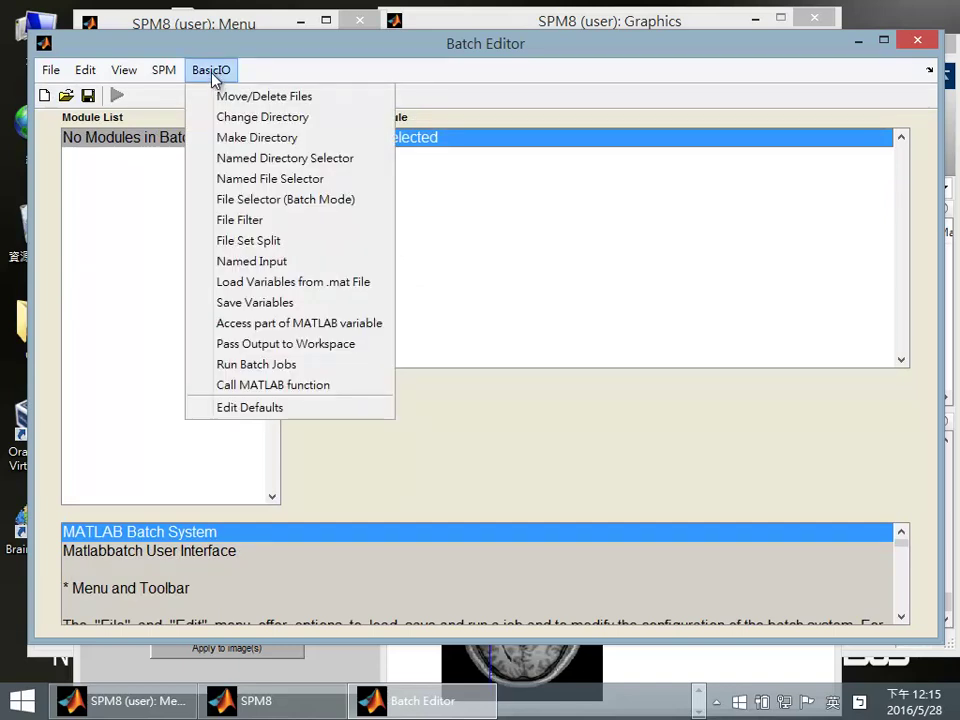
pyautogui.click(296, 366)
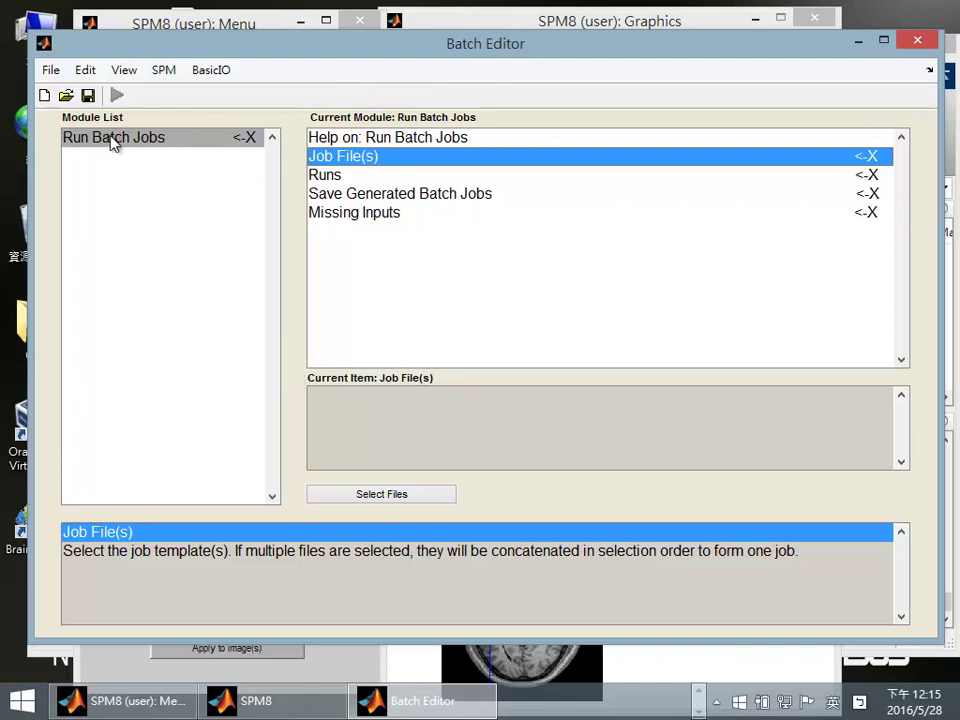
pyautogui.rightClick(166, 139)
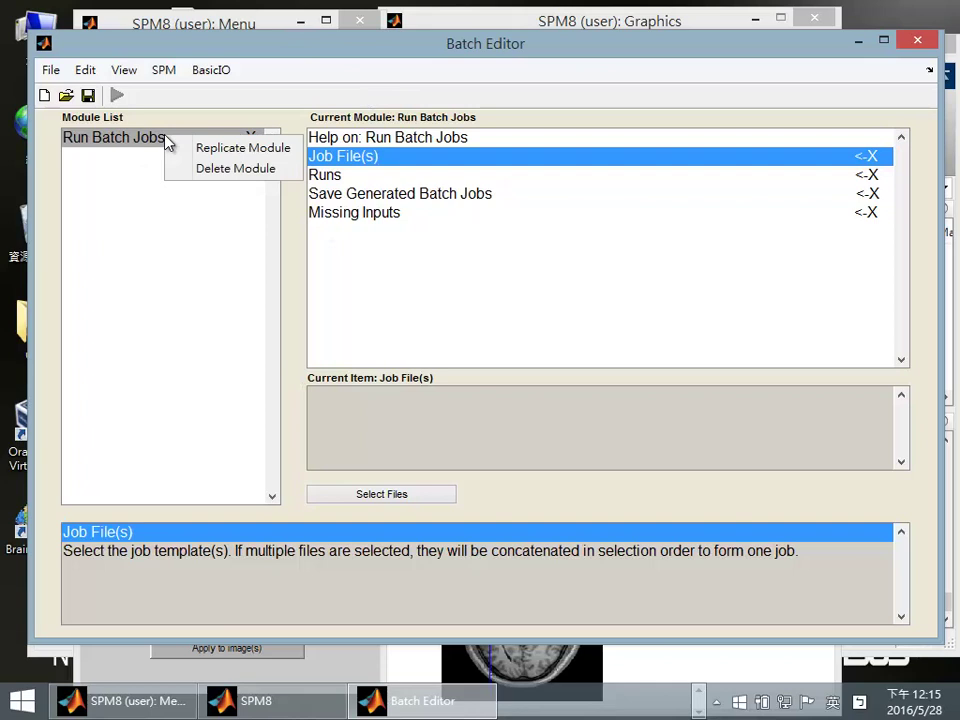
pyautogui.click(229, 111)
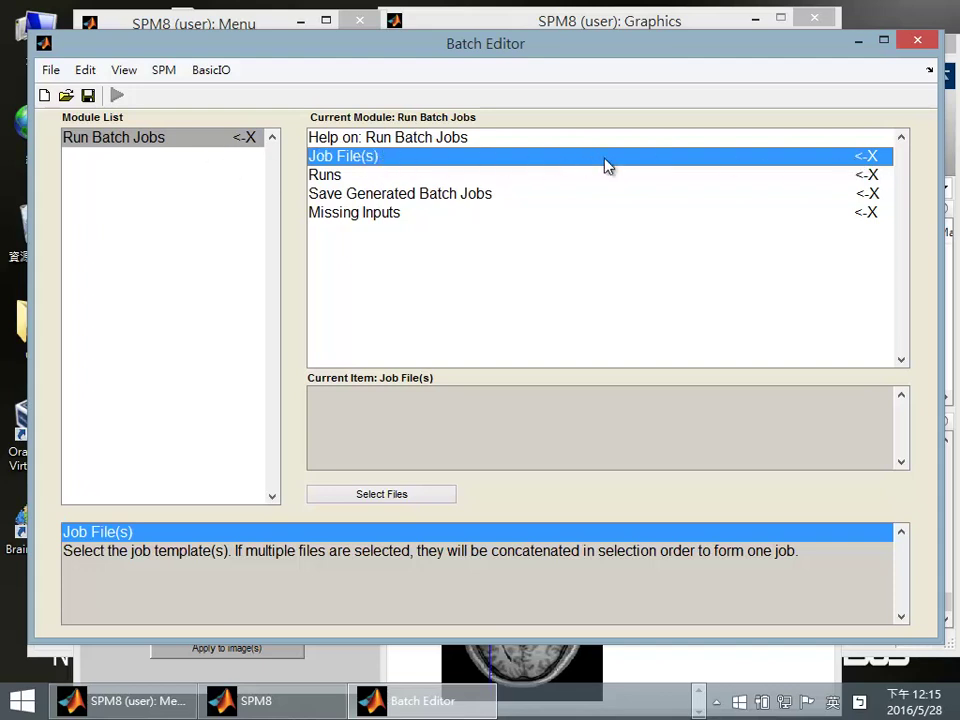
# Step: Set Job File(s) of the Run Batch Jobs module to fMRI_preprocess_v2_pc.mat in C:\2016NCKU-REST\data
pyautogui.doubleClick(720, 165)
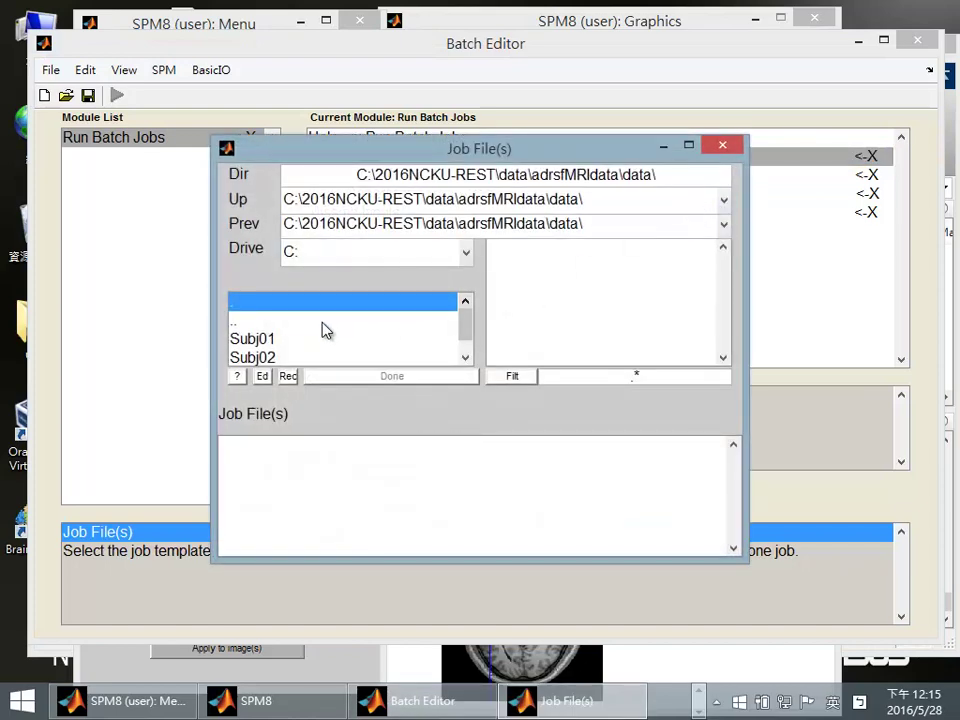
pyautogui.click(322, 321)
pyautogui.click(318, 321)
pyautogui.click(619, 267)
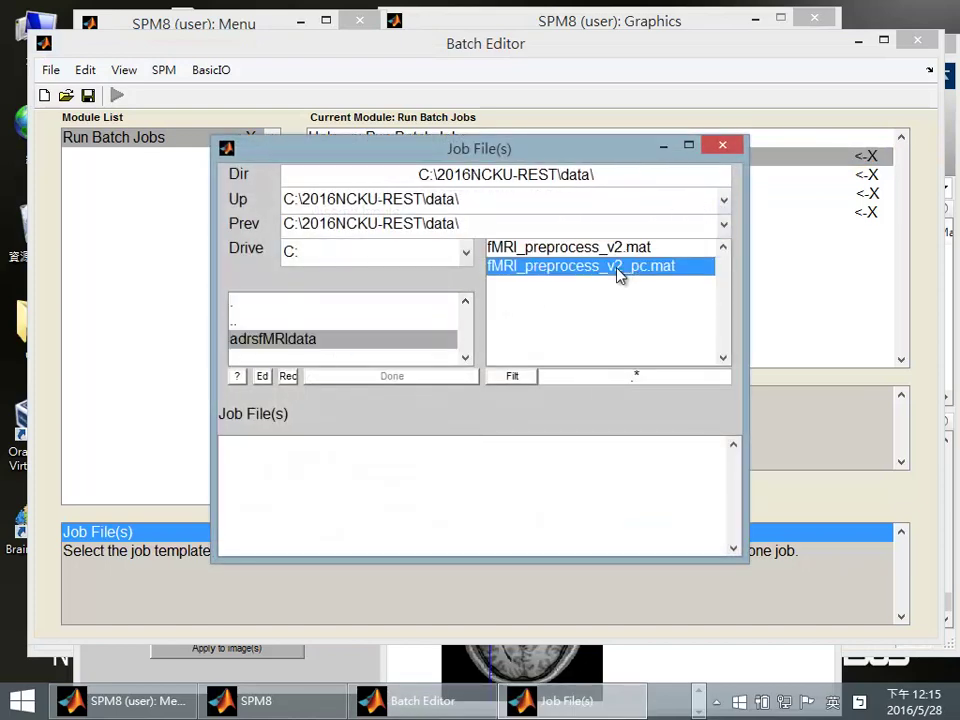
pyautogui.click(433, 376)
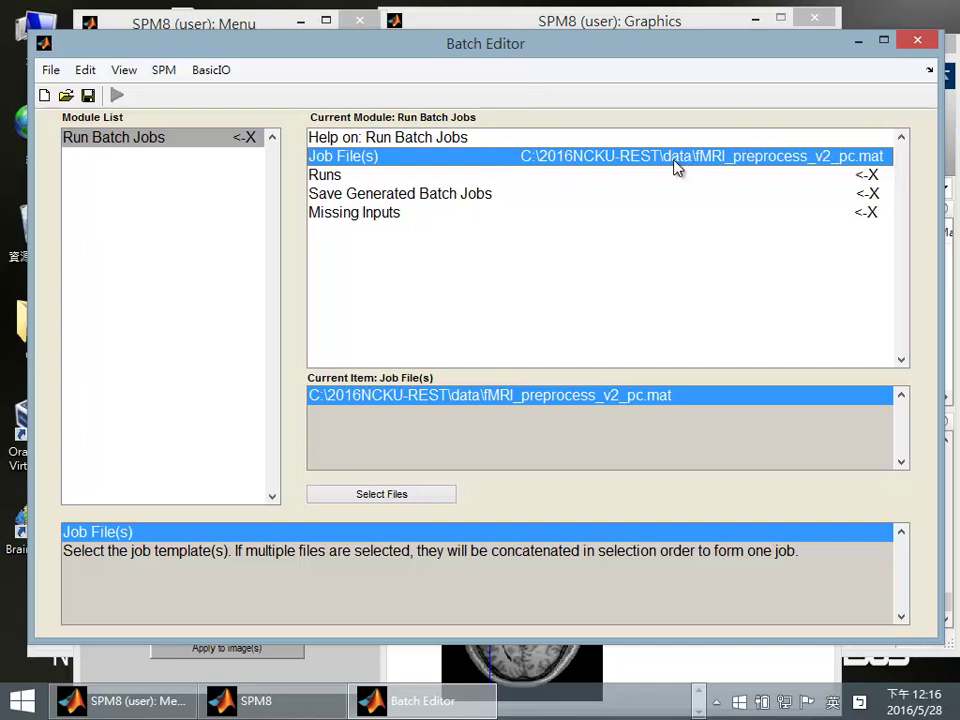
# Step: Add one Job Inputs item under Runs and select it to show its input type options
pyautogui.click(368, 177)
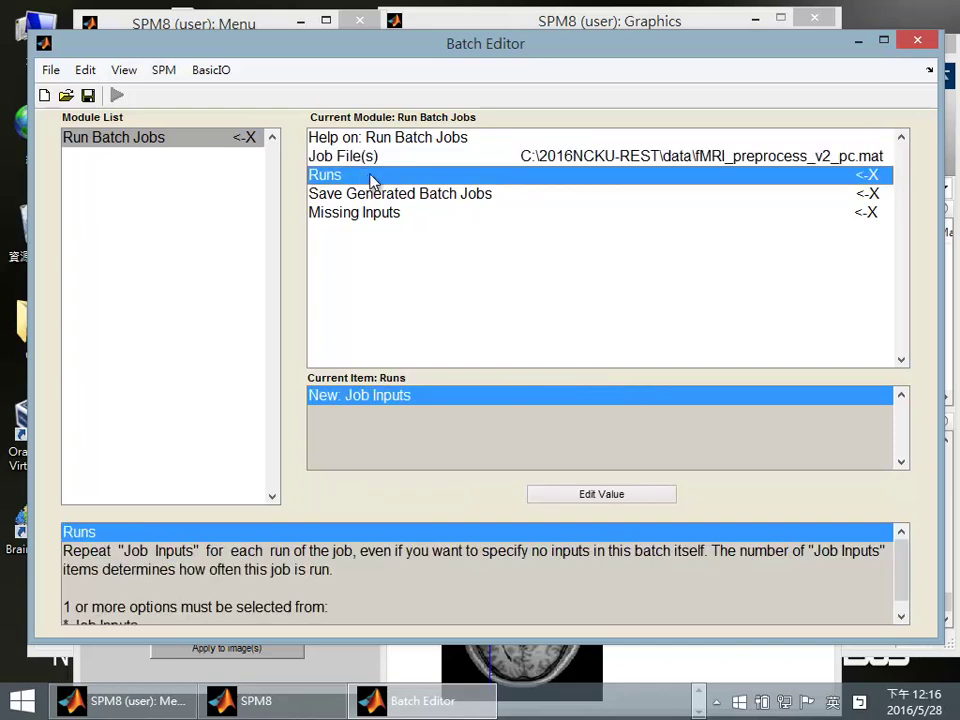
pyautogui.doubleClick(559, 180)
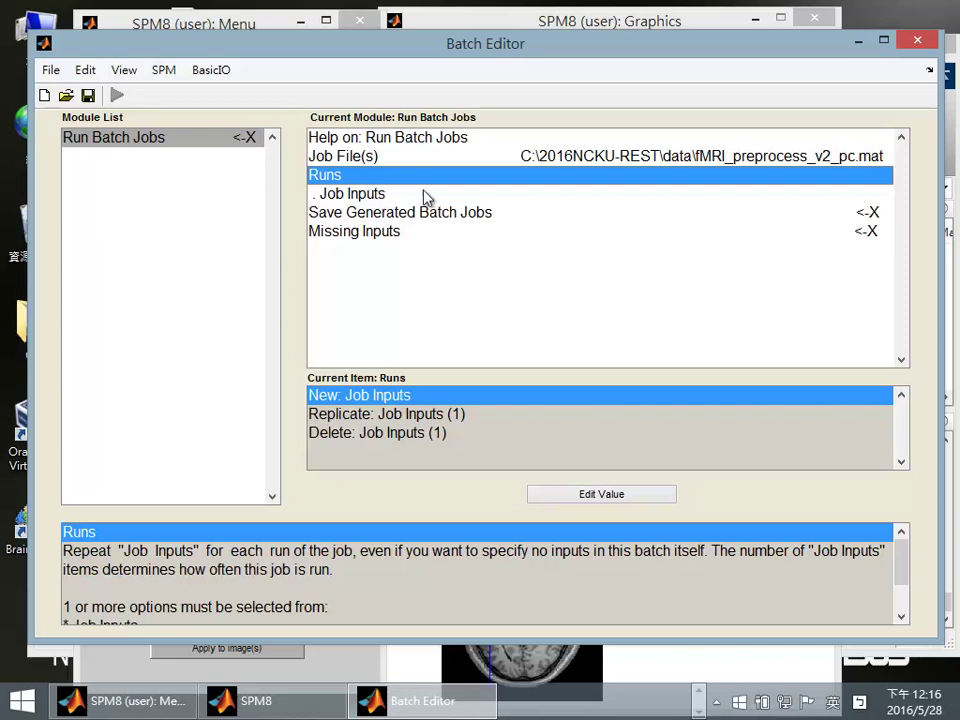
pyautogui.click(400, 196)
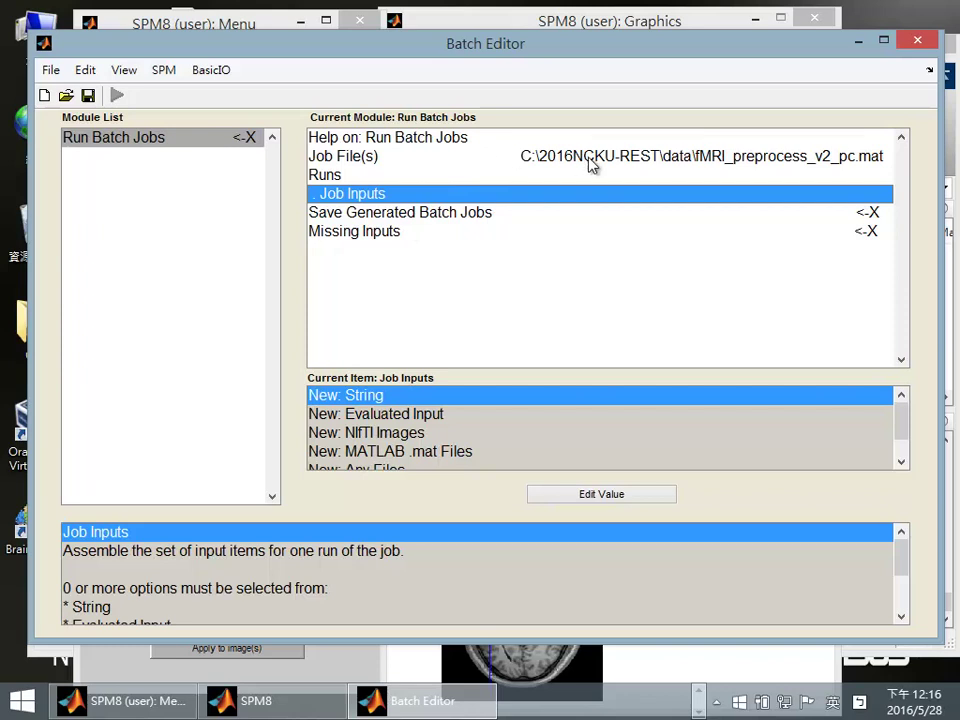
# Step: Add one Directory input and two NIfTI Images inputs under Job Inputs of the Run Batch Jobs module
pyautogui.click(752, 160)
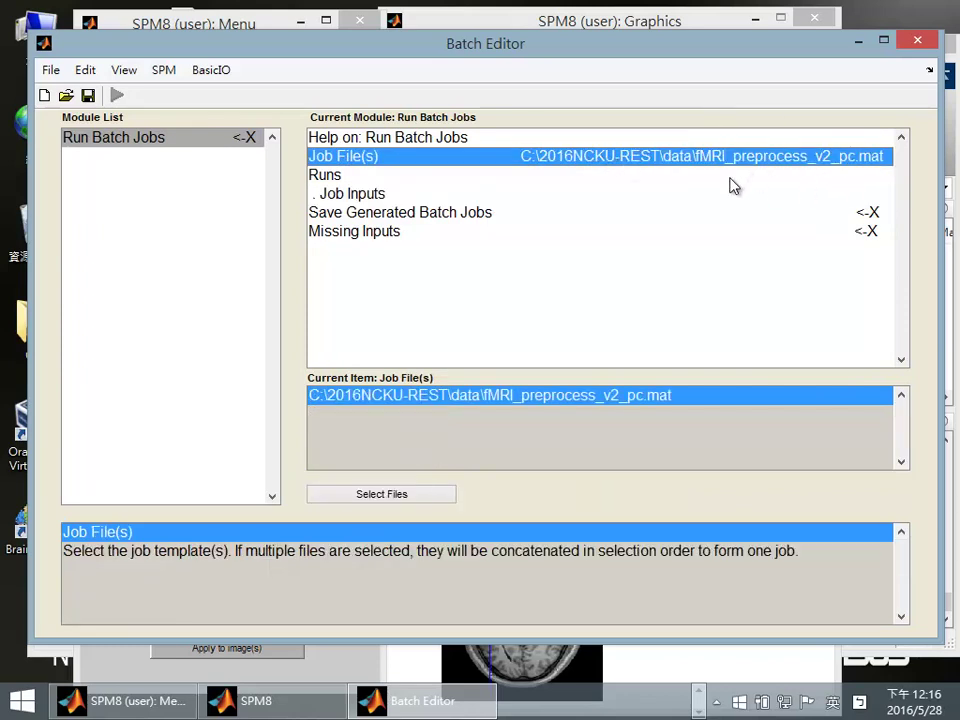
pyautogui.click(364, 193)
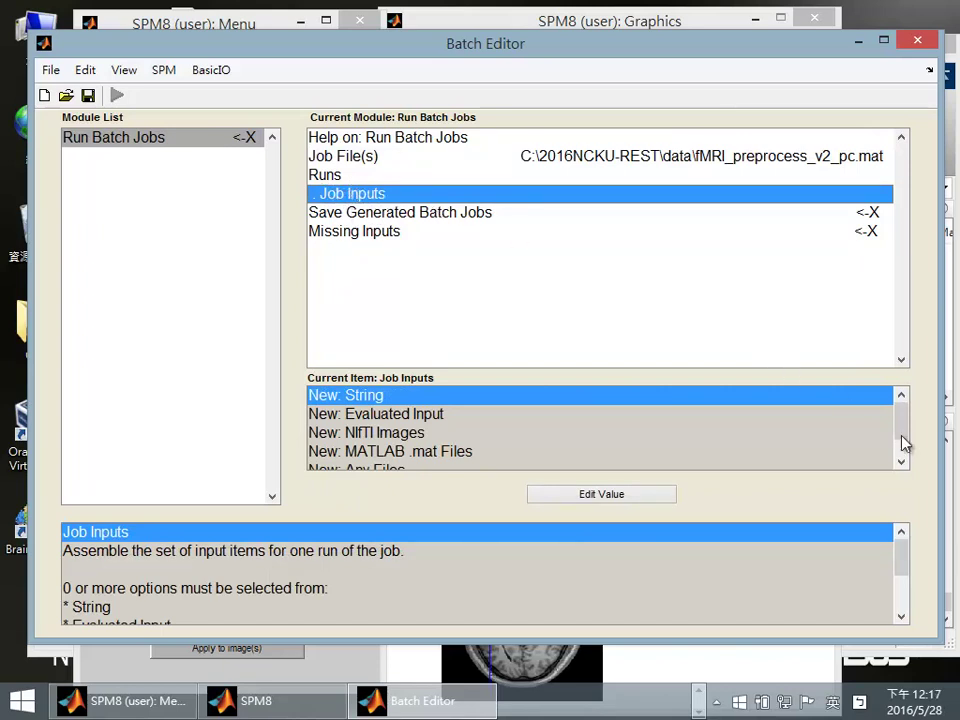
pyautogui.moveTo(904, 440); pyautogui.dragTo(902, 459)
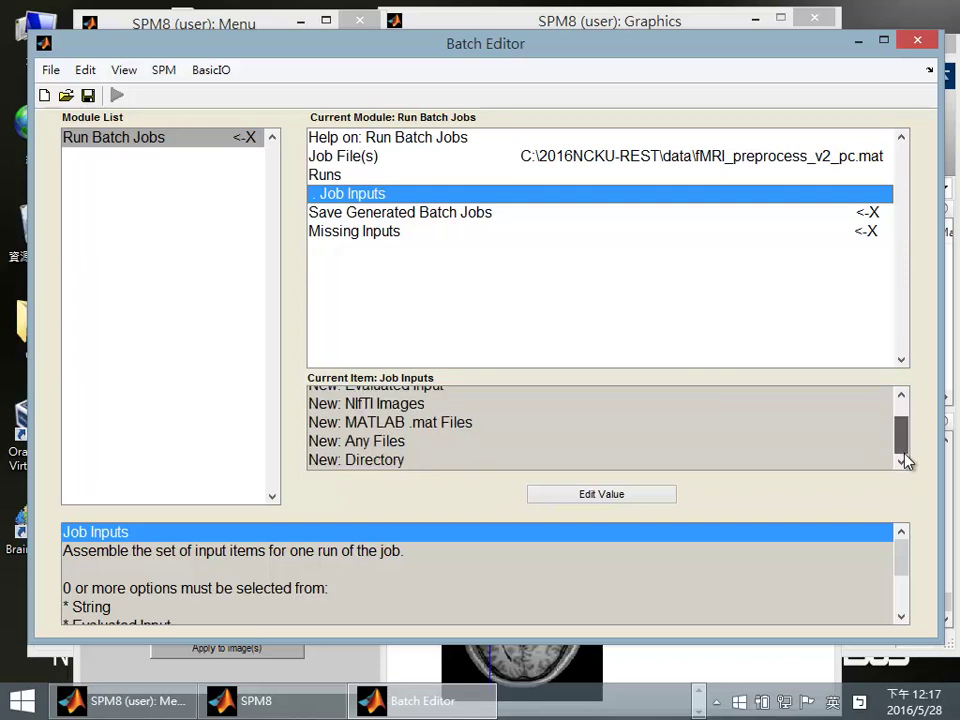
pyautogui.doubleClick(393, 462)
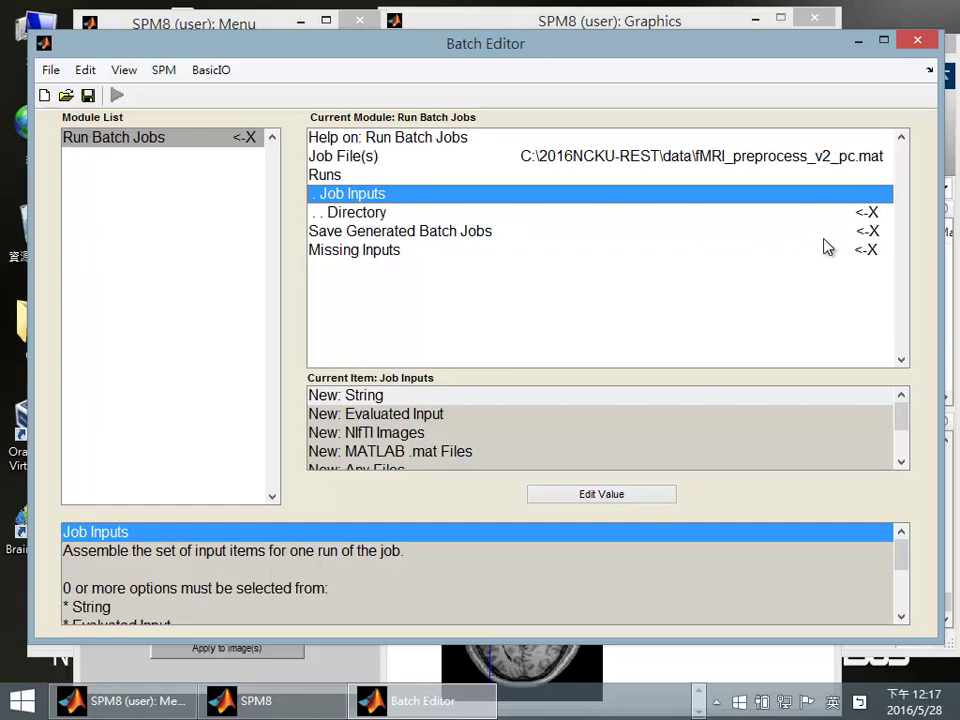
pyautogui.moveTo(906, 428); pyautogui.dragTo(906, 437)
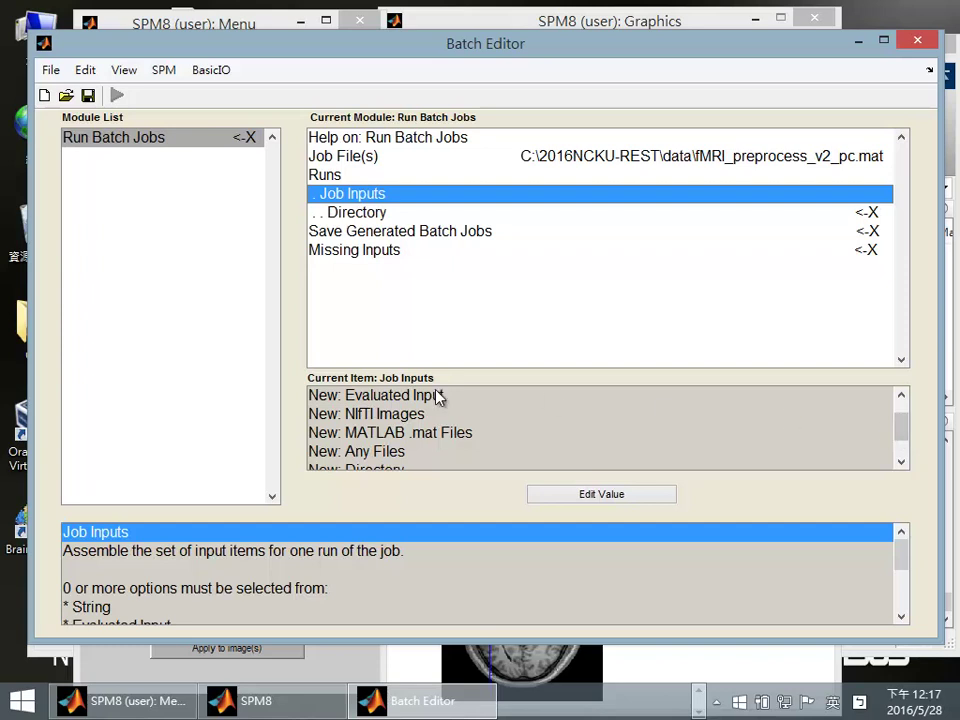
pyautogui.doubleClick(380, 418)
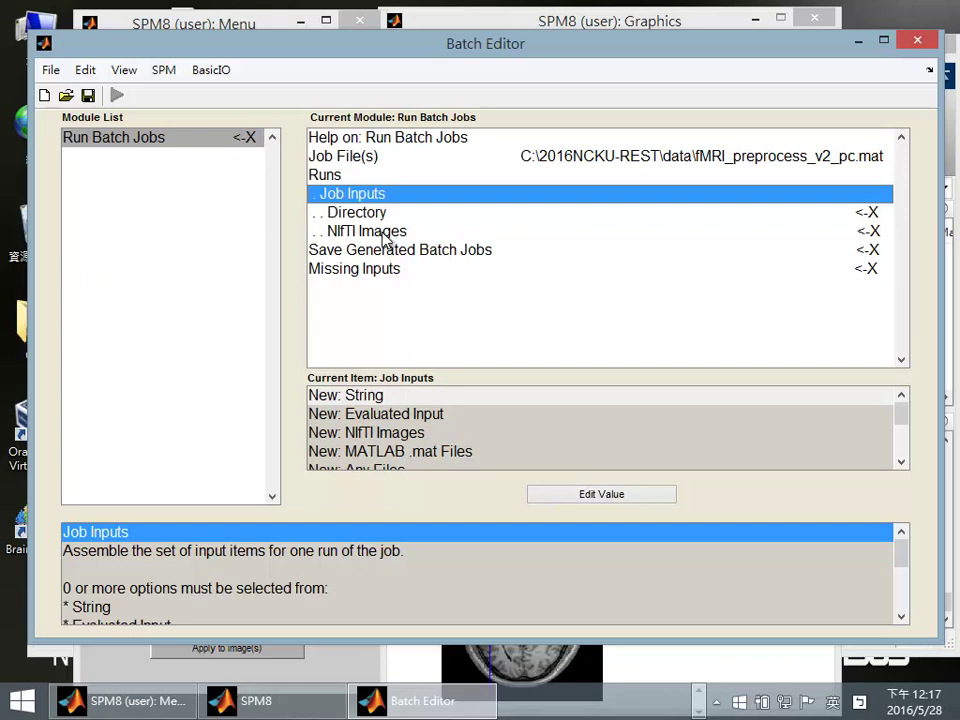
pyautogui.click(400, 433)
pyautogui.doubleClick(400, 433)
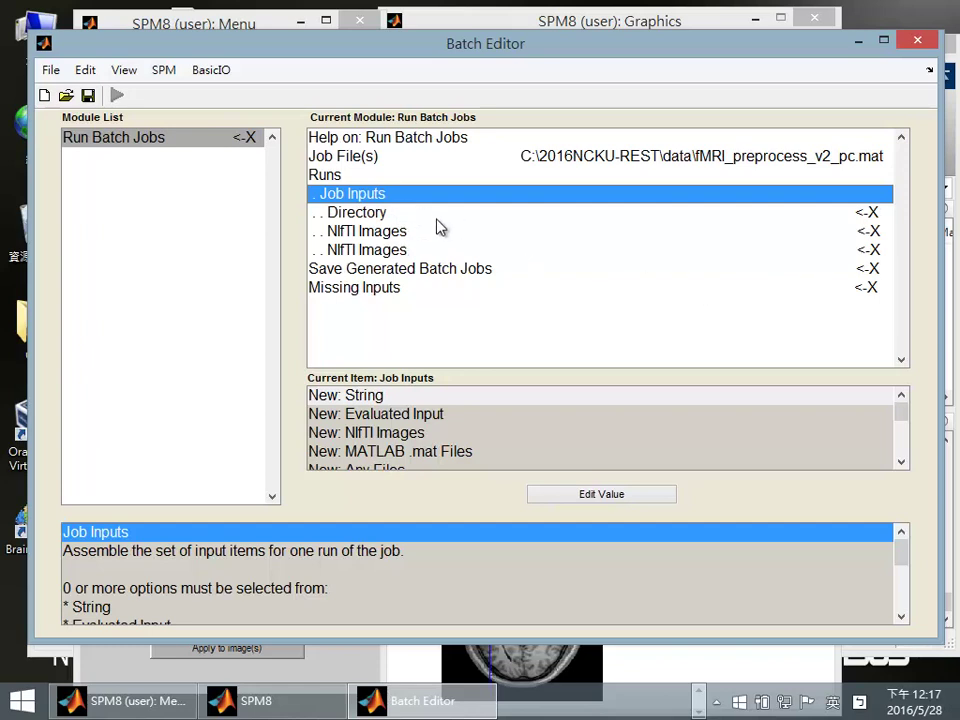
# Step: Set Save Generated Batch Jobs to Don't Save and Missing Inputs to Don't run any jobs if missing inputs
pyautogui.click(432, 270)
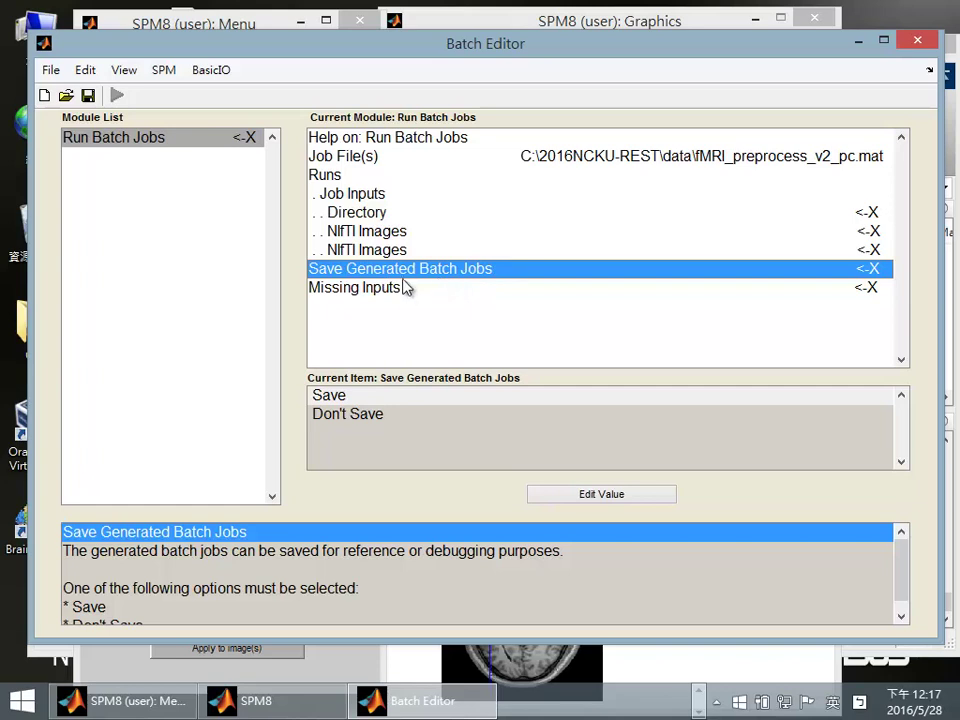
pyautogui.doubleClick(385, 415)
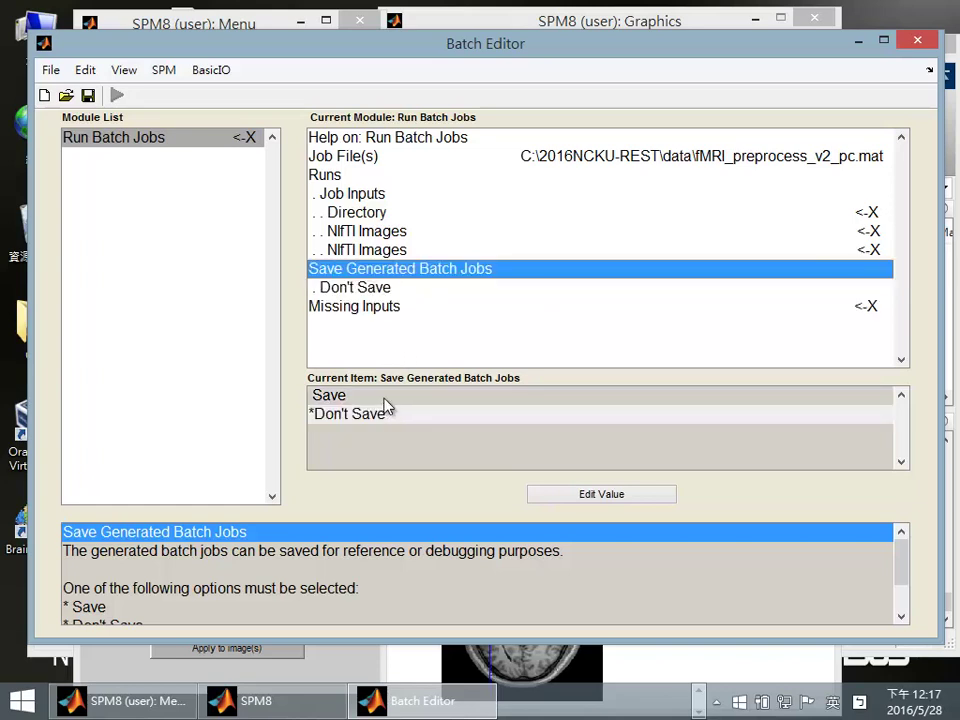
pyautogui.click(388, 308)
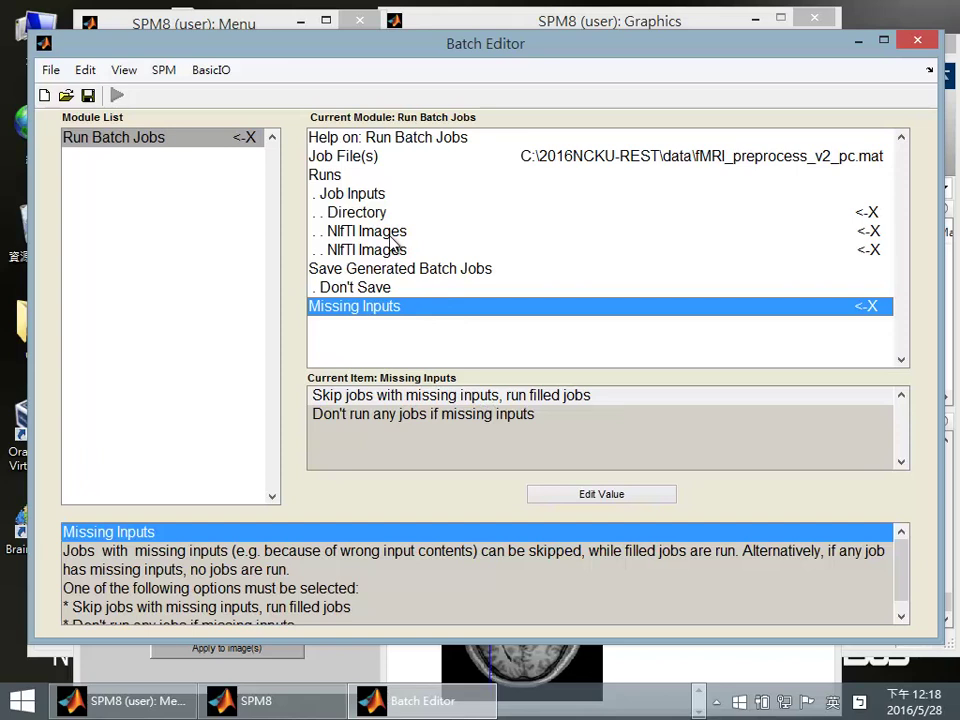
pyautogui.doubleClick(403, 416)
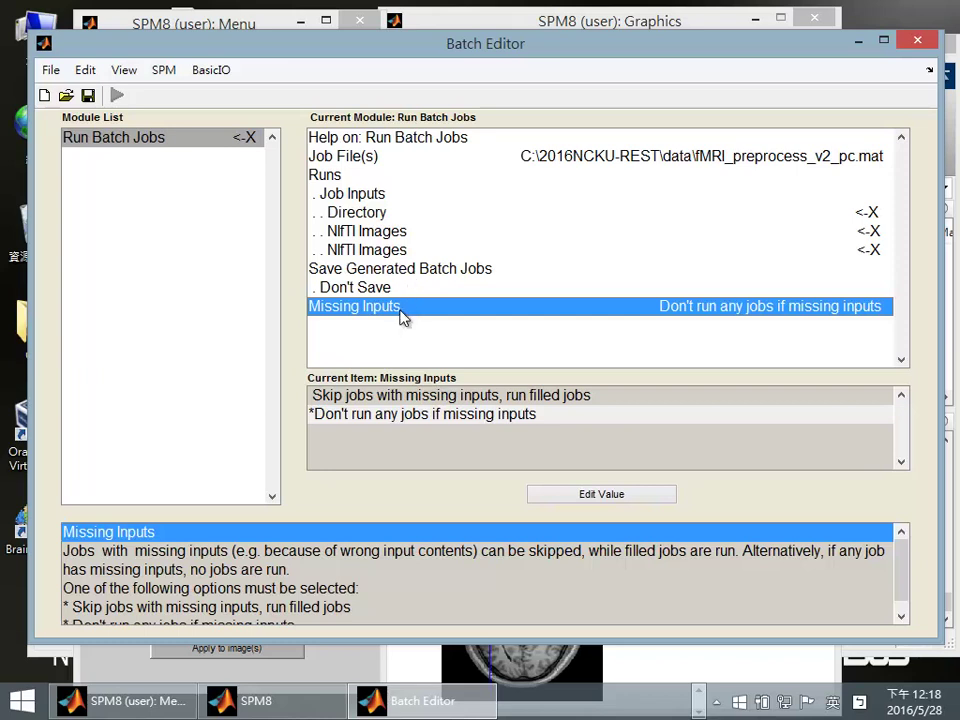
# Step: Save the batch as MutliSubj_batch in C:\2016NCKU-REST\data as a Matlab .mat file
pyautogui.click(94, 100)
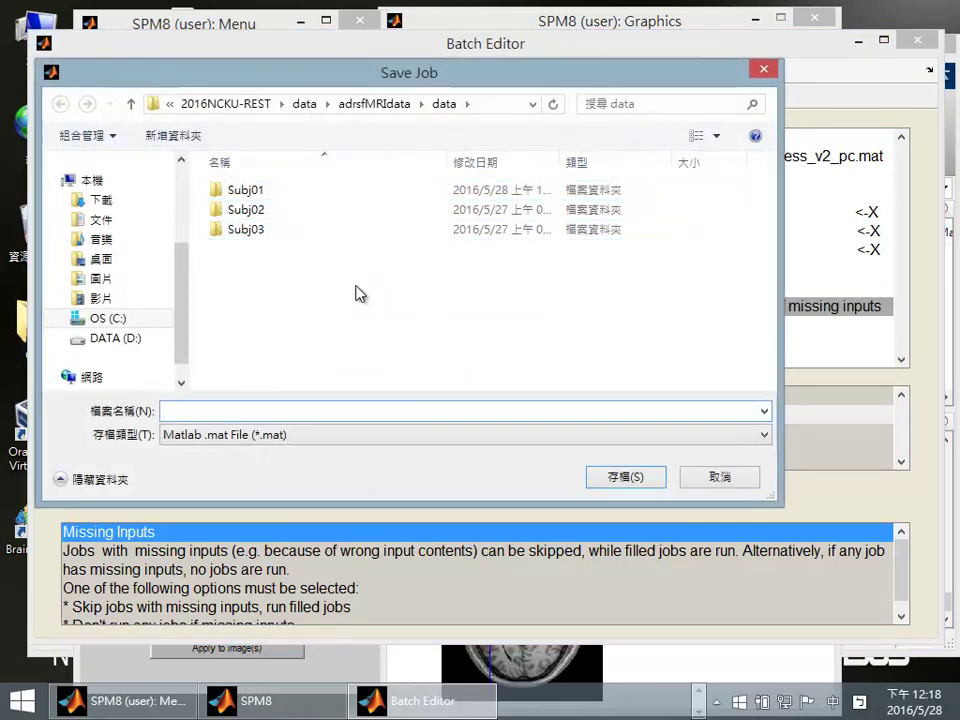
pyautogui.click(375, 104)
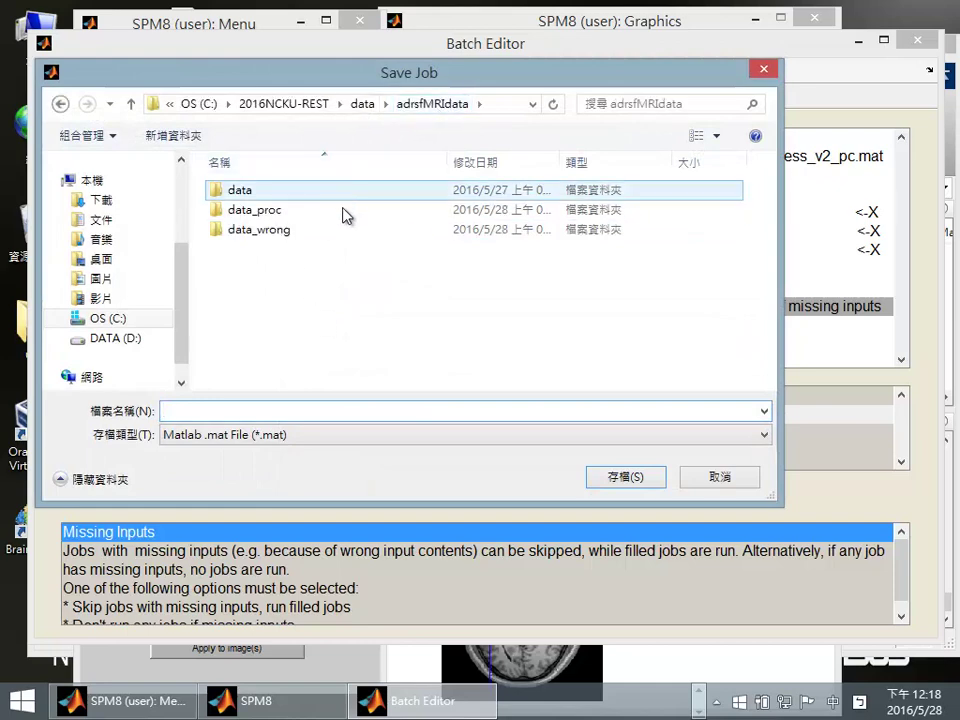
pyautogui.click(372, 102)
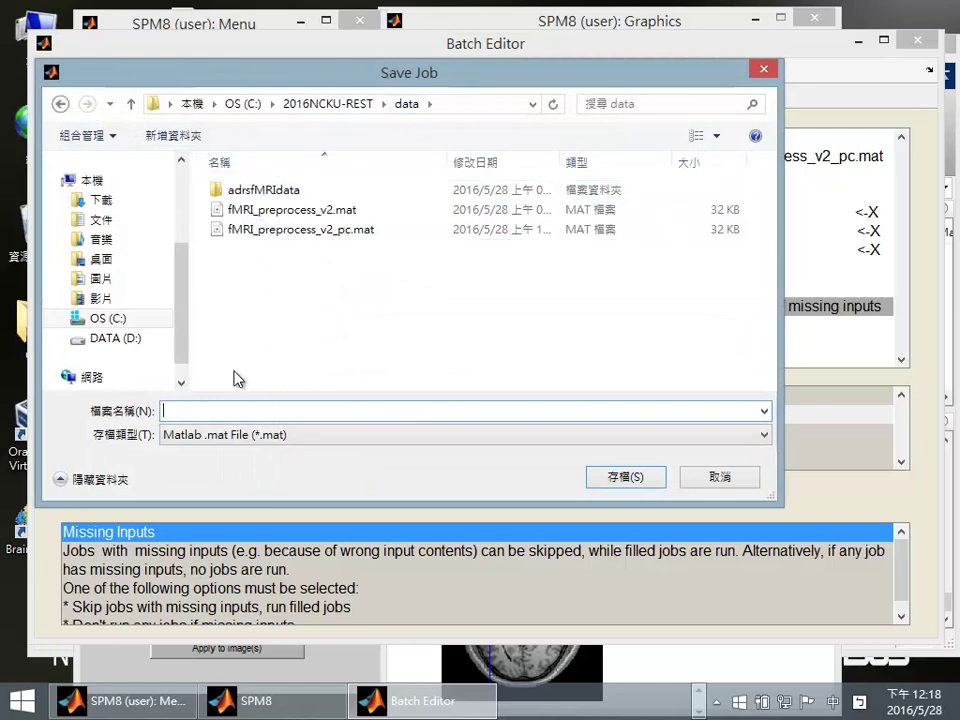
pyautogui.moveTo(242, 62); pyautogui.dragTo(376, 66)
pyautogui.write('Mut')
pyautogui.press('shift')
pyautogui.write('liSubj_batch')
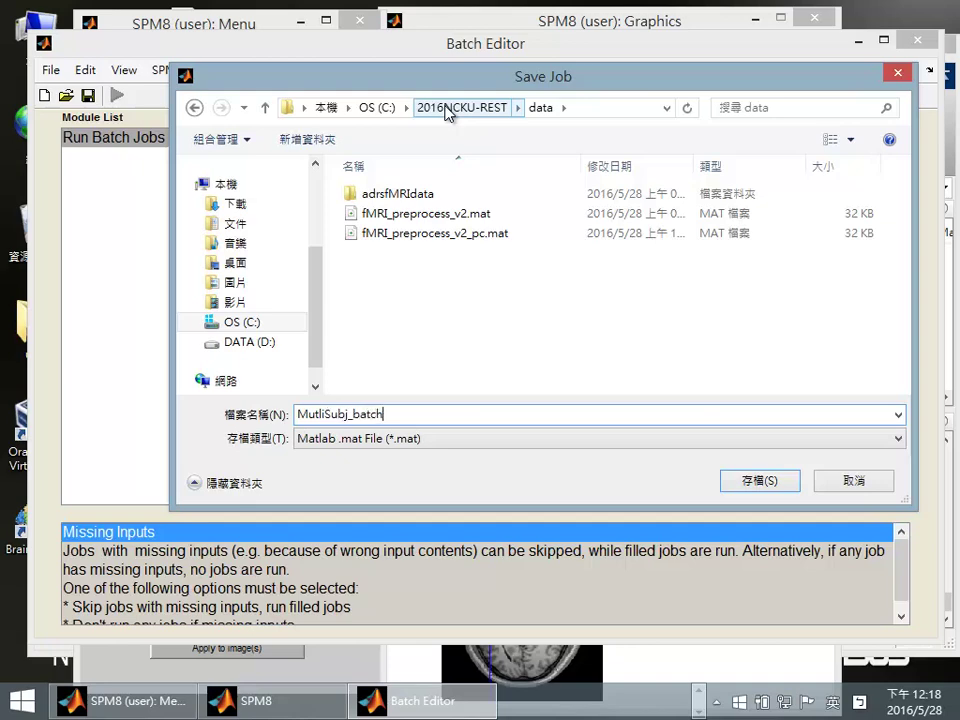
pyautogui.press('Return')
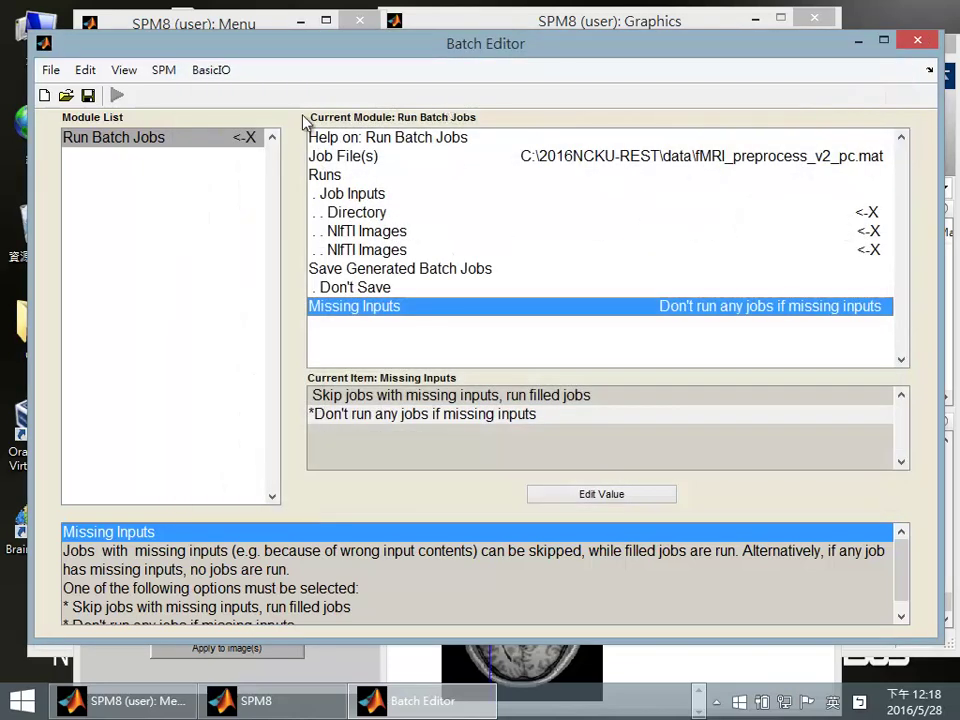
# Step: Replicate the Run Batch Jobs module twice to get three modules, and check the settings of each copy
pyautogui.rightClick(190, 146)
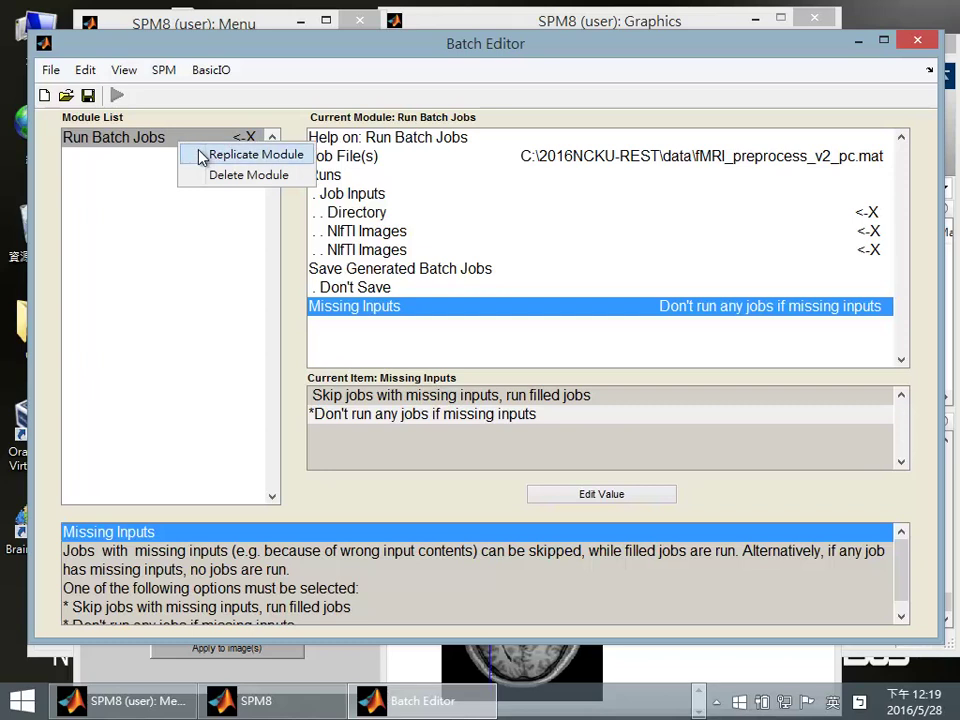
pyautogui.click(202, 155)
pyautogui.rightClick(166, 161)
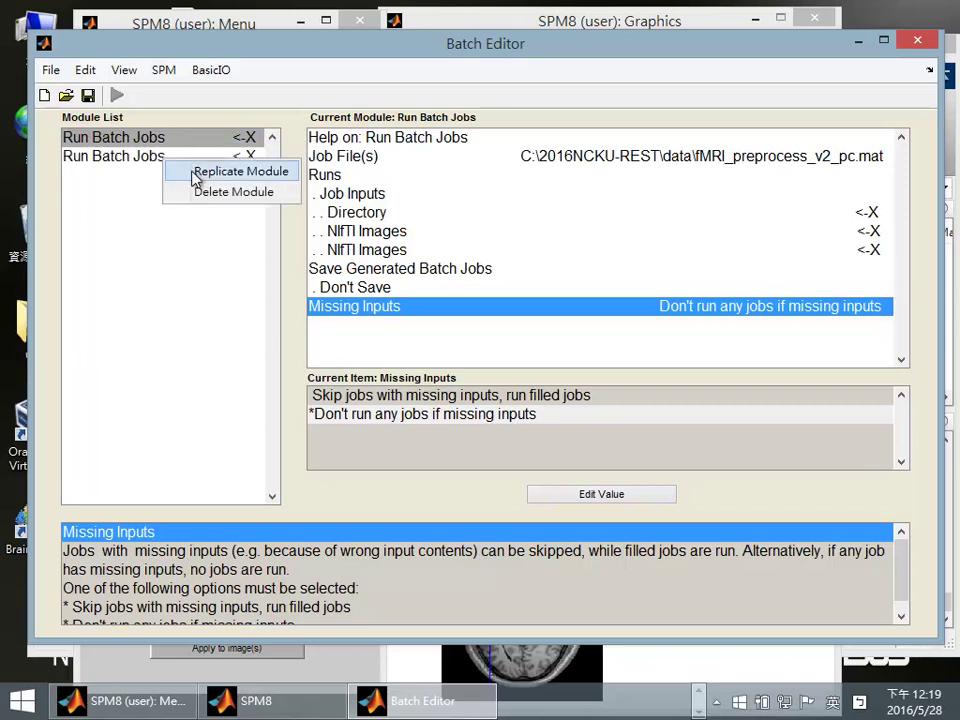
pyautogui.click(196, 176)
pyautogui.click(150, 156)
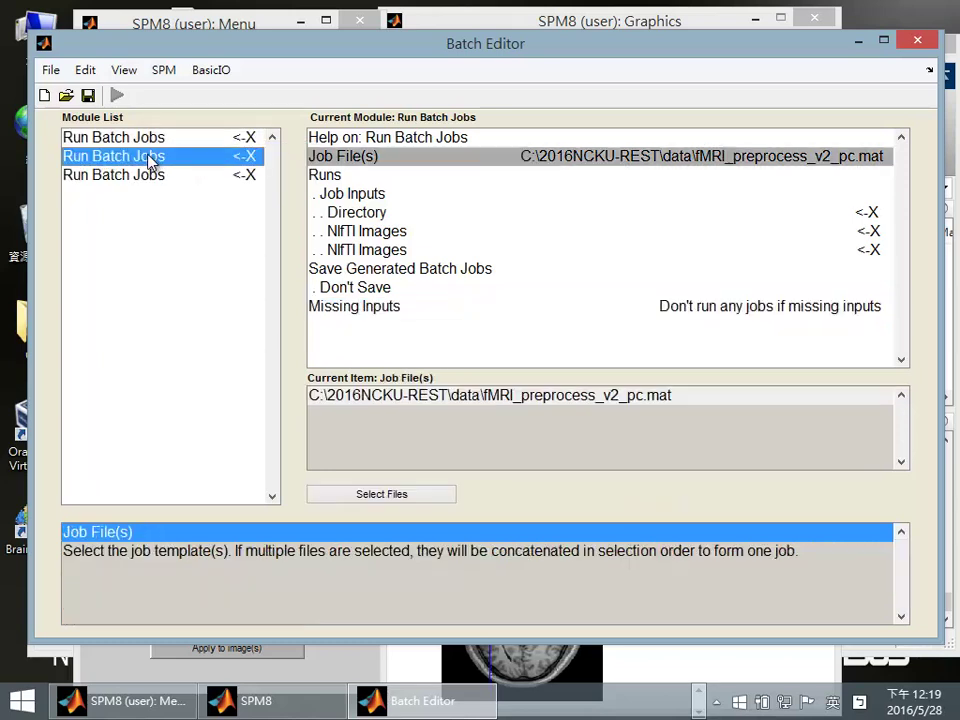
pyautogui.click(160, 175)
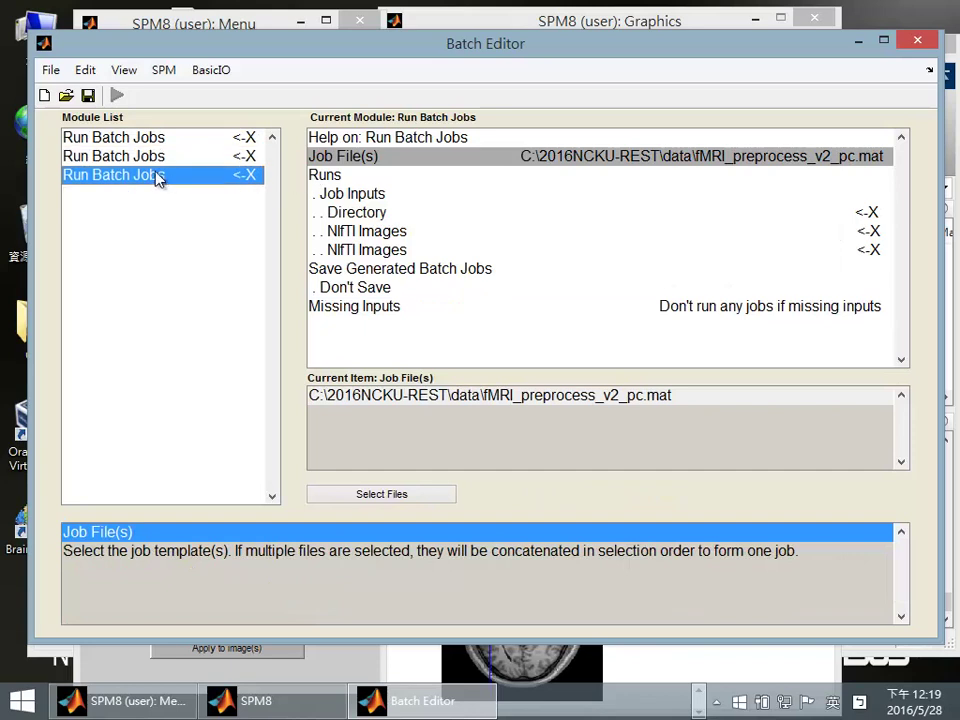
pyautogui.click(158, 140)
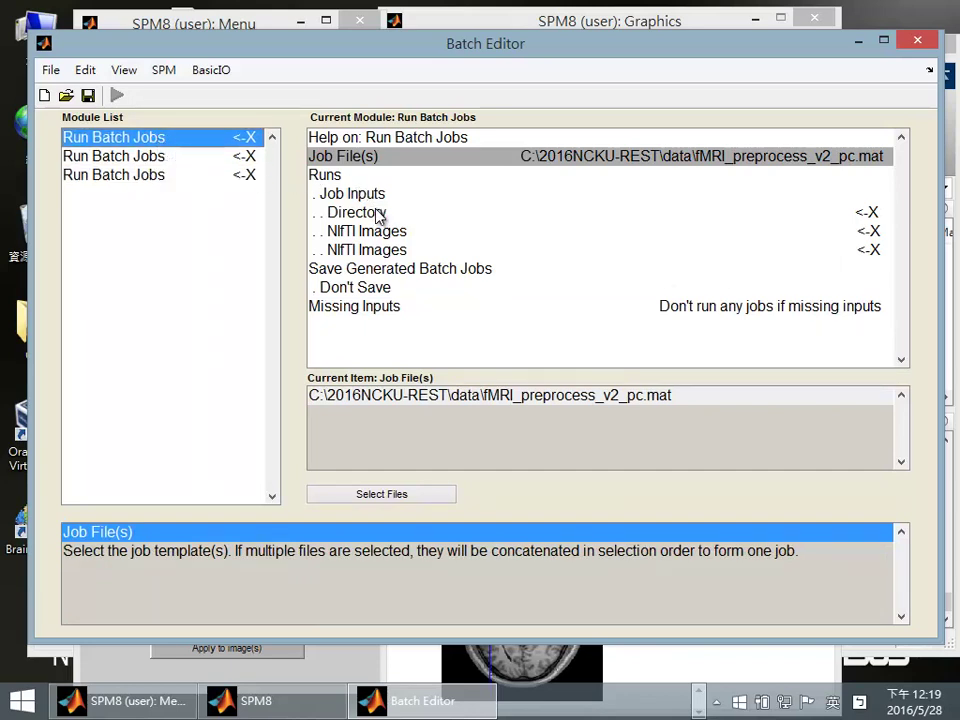
# Step: Set the Directory input of the first Run Batch Jobs module to Subj01 in C:\2016NCKU-REST\data\adrsfMRIdata\data
pyautogui.click(163, 142)
pyautogui.doubleClick(355, 214)
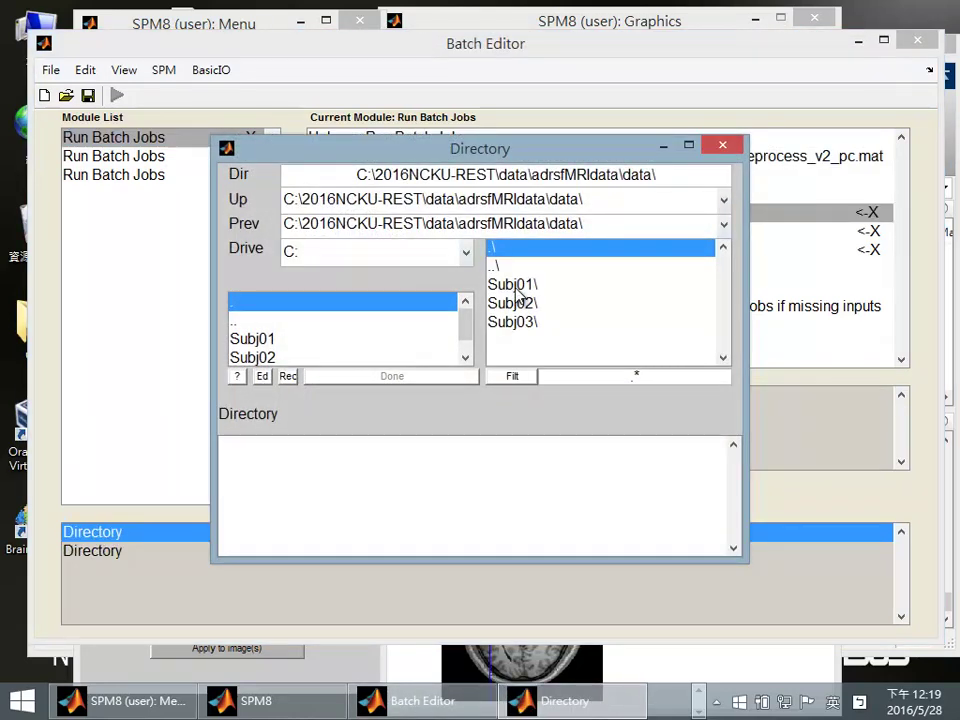
pyautogui.click(515, 285)
pyautogui.click(405, 376)
pyautogui.doubleClick(398, 233)
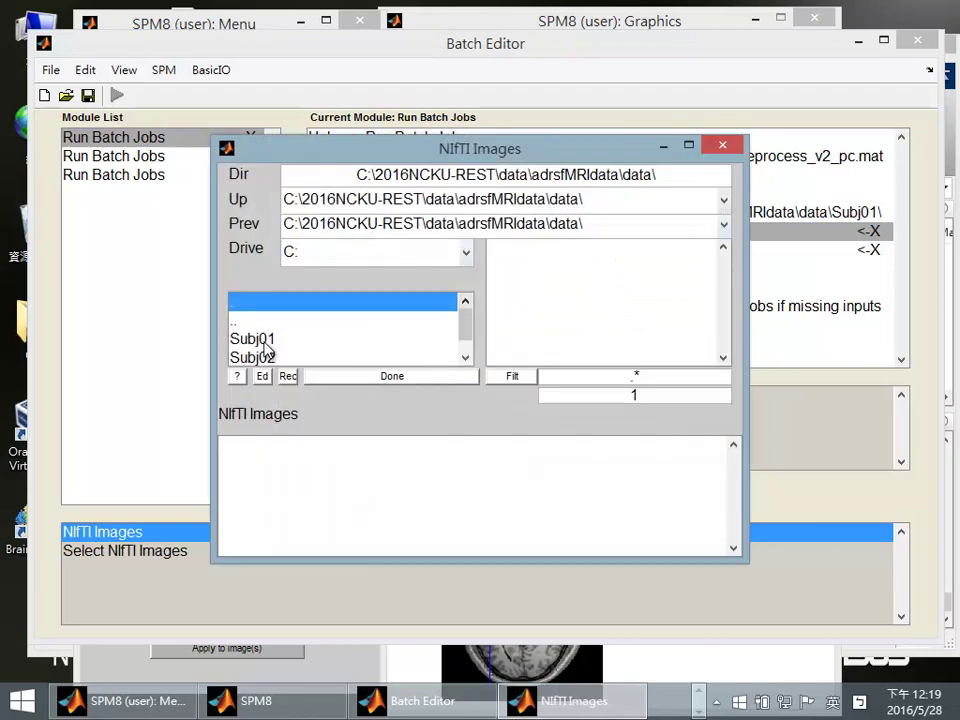
pyautogui.click(264, 346)
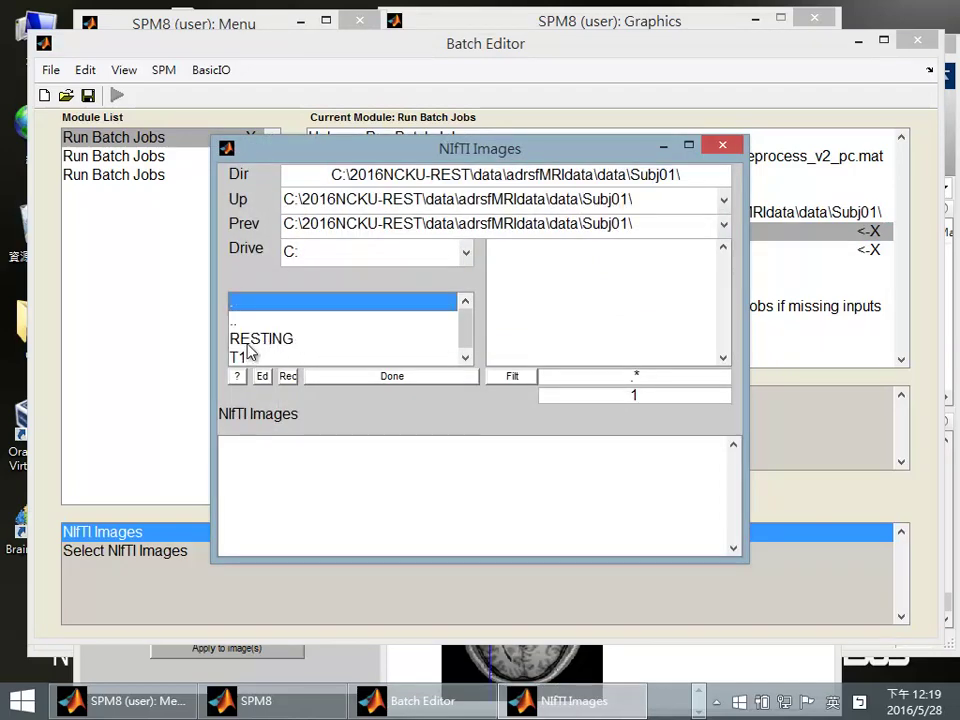
pyautogui.click(249, 344)
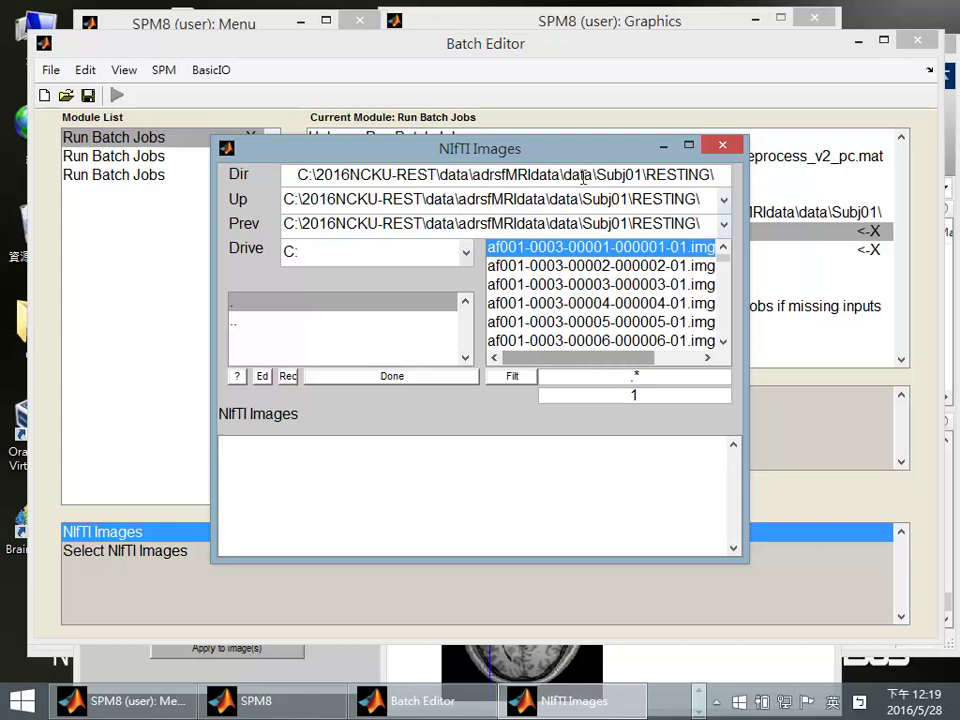
pyautogui.click(712, 150)
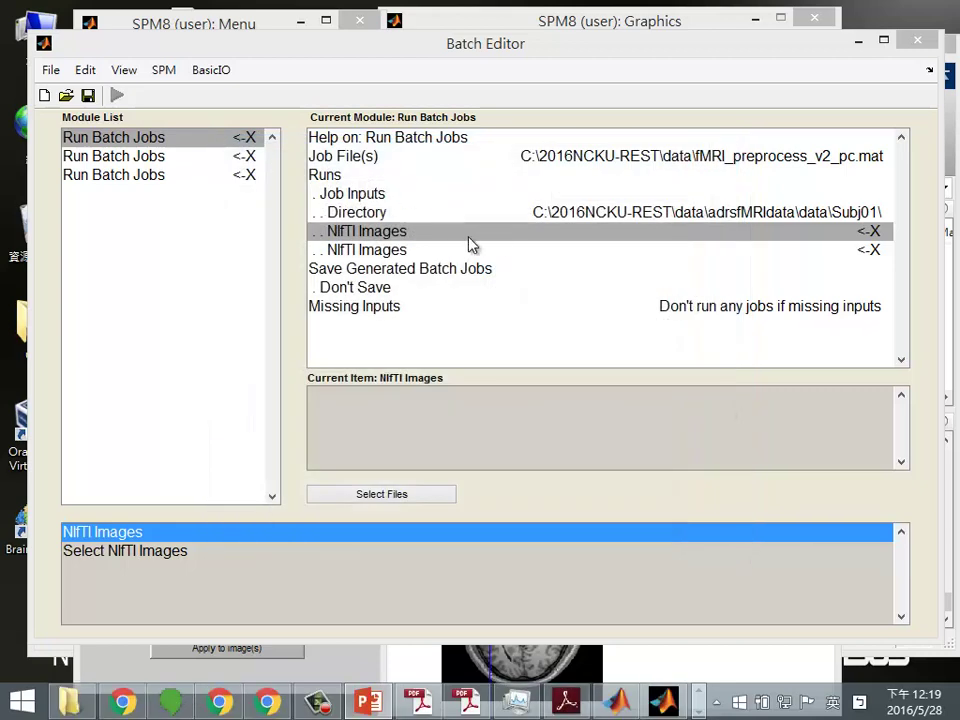
pyautogui.click(499, 237)
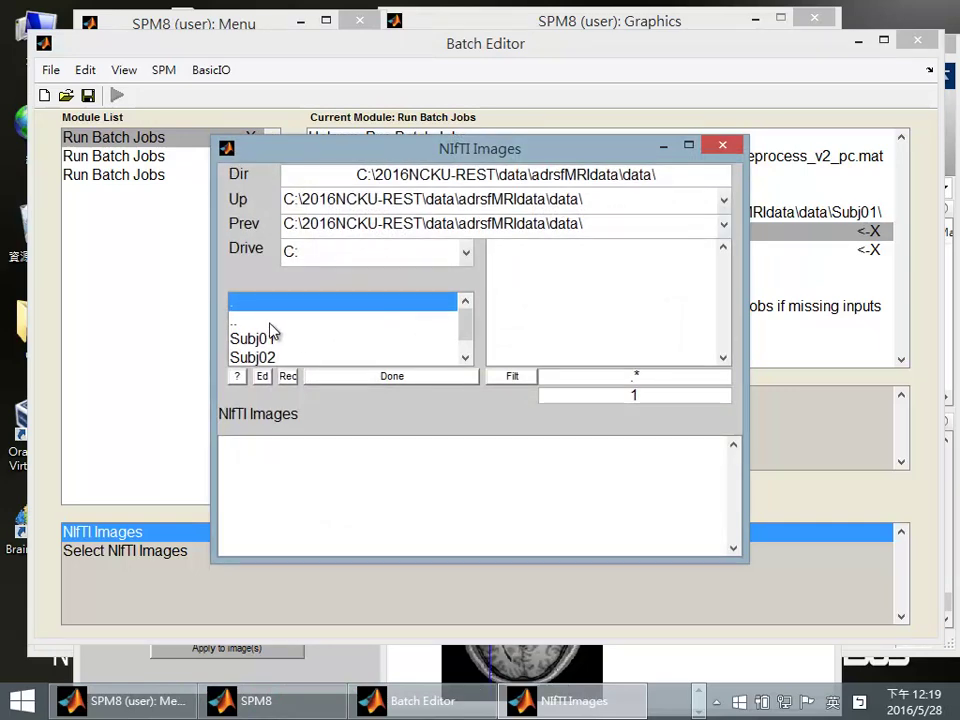
pyautogui.doubleClick(269, 323)
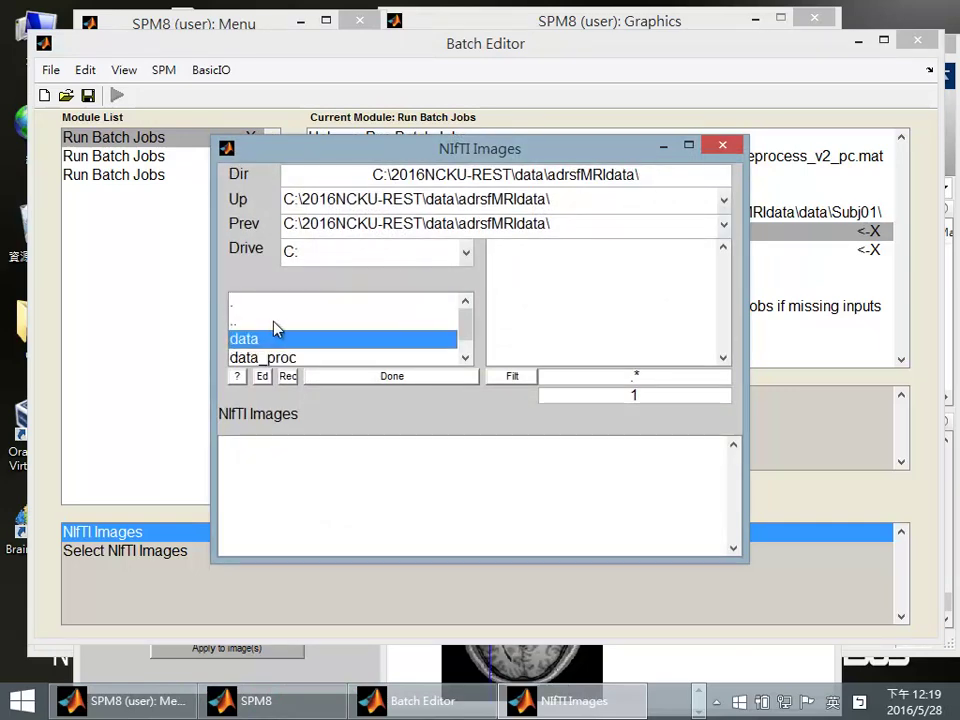
pyautogui.click(724, 223)
pyautogui.click(723, 174)
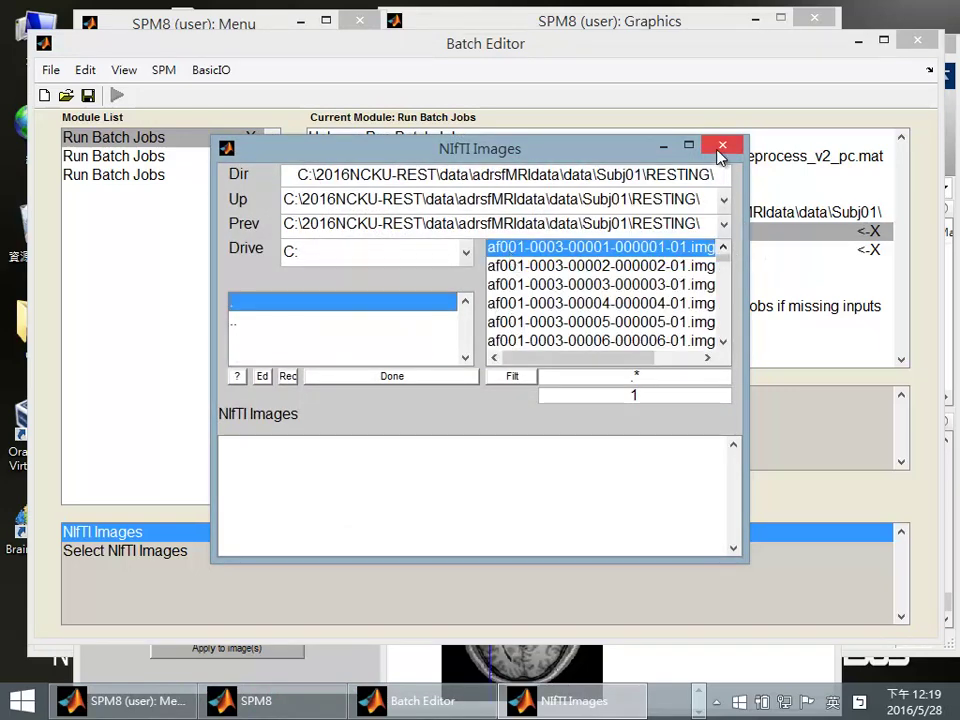
pyautogui.click(722, 146)
pyautogui.click(163, 153)
pyautogui.click(161, 142)
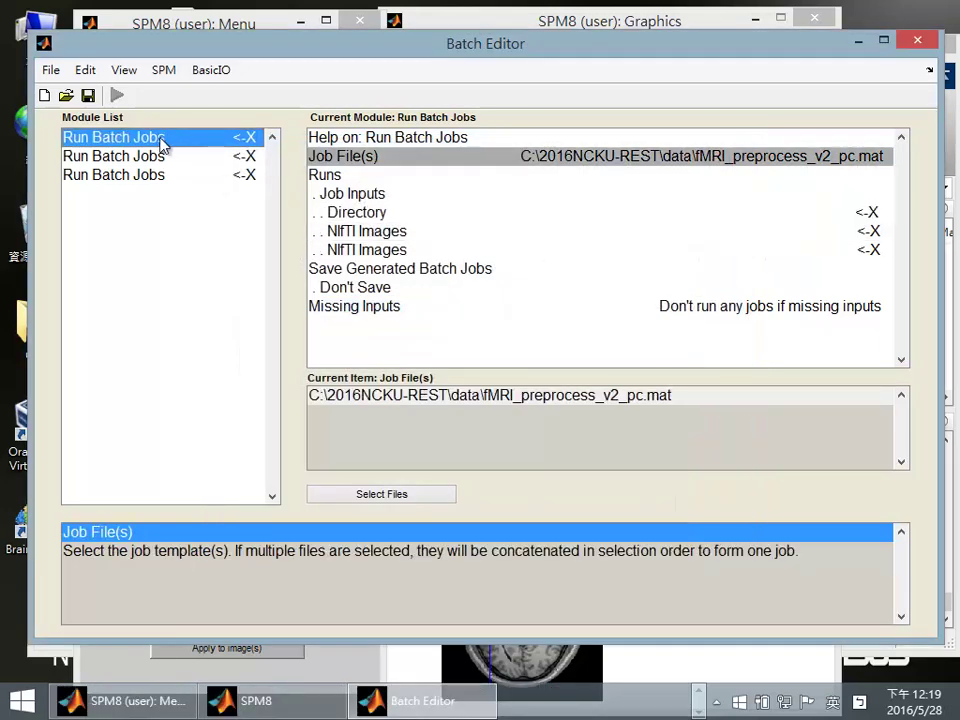
pyautogui.rightClick(160, 155)
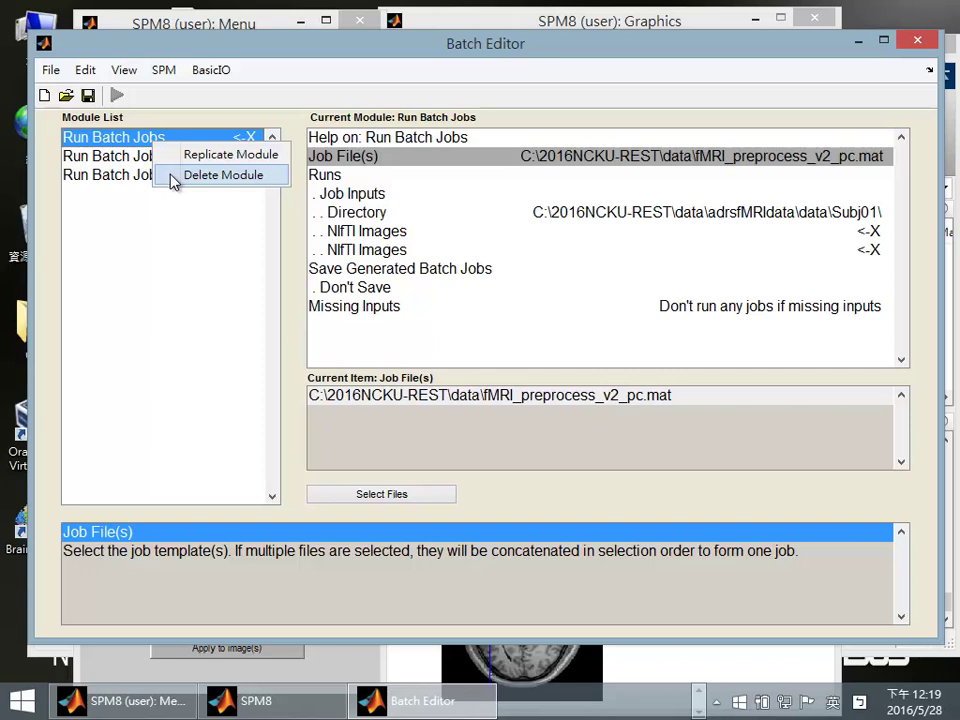
pyautogui.click(194, 175)
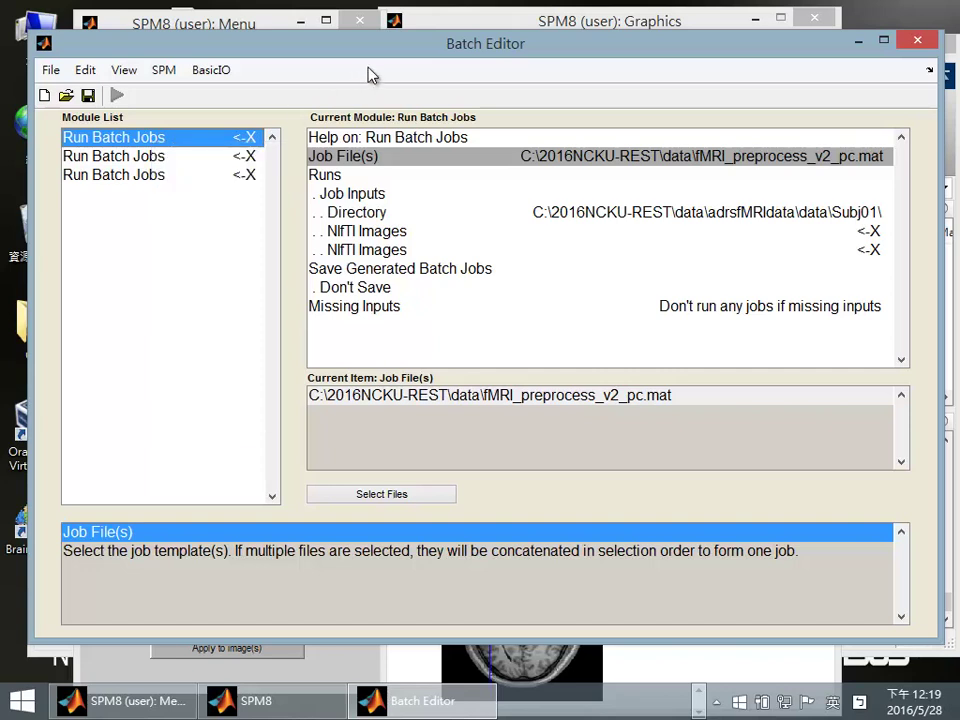
pyautogui.click(594, 233)
pyautogui.doubleClick(603, 236)
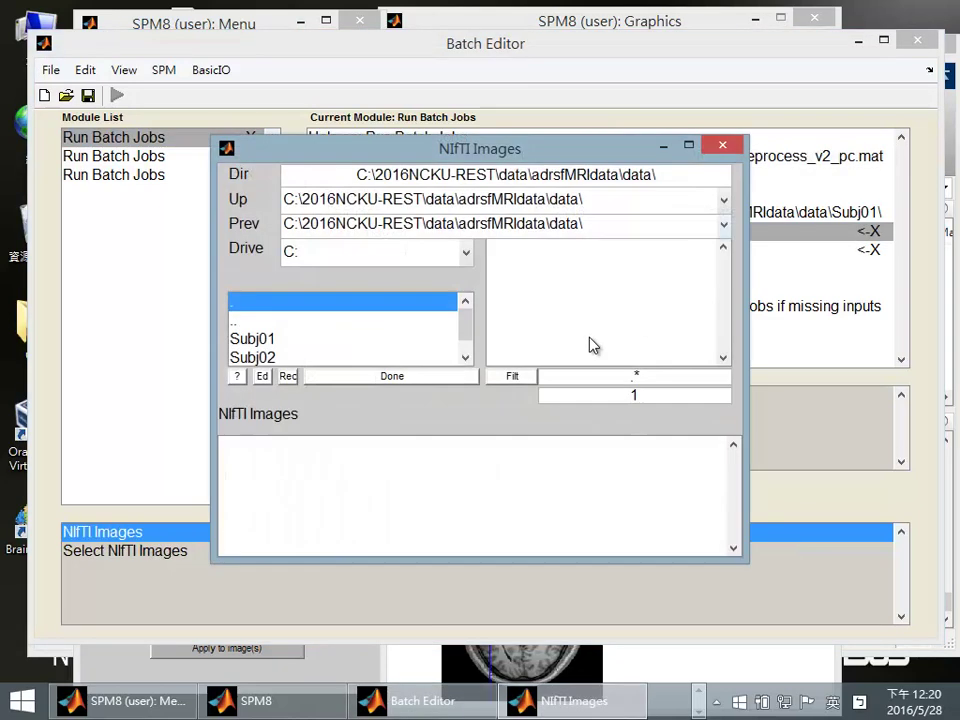
pyautogui.moveTo(639, 140); pyautogui.dragTo(474, 208)
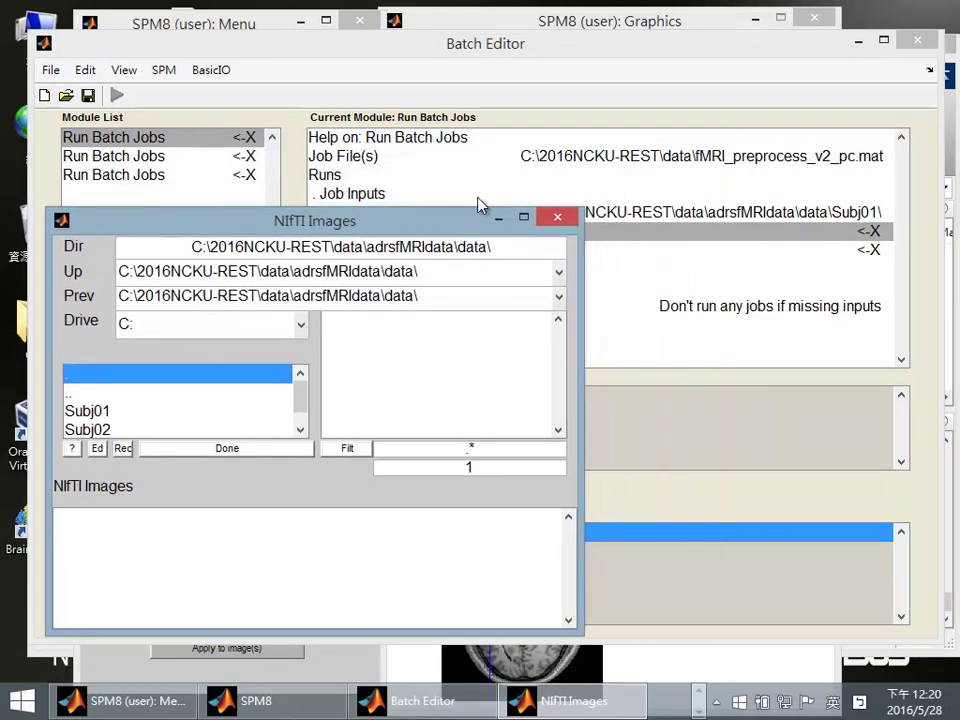
pyautogui.click(556, 219)
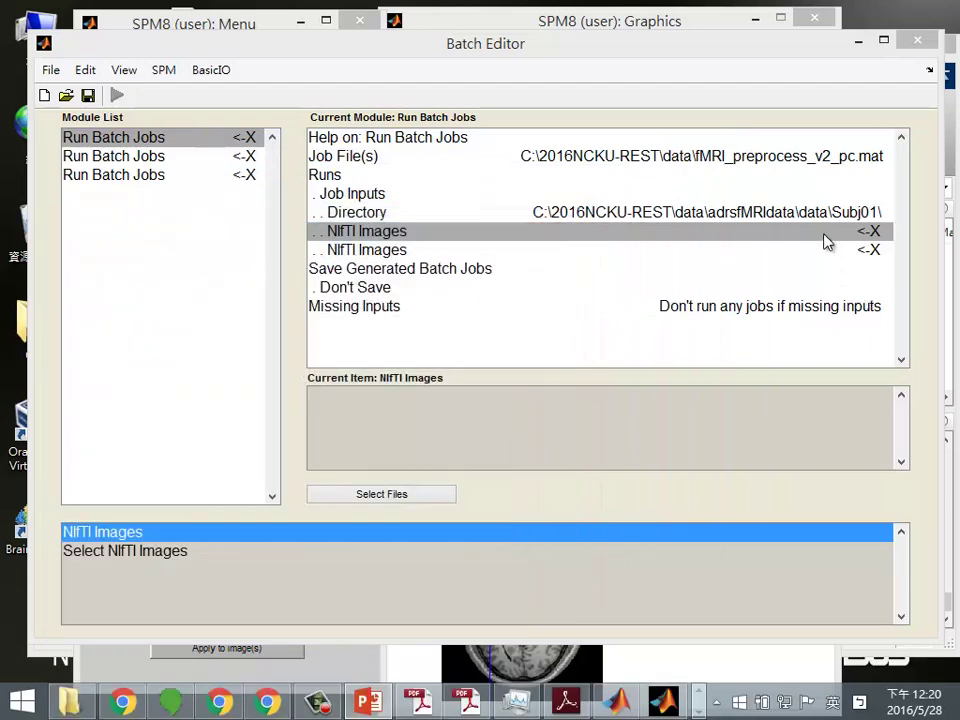
# Step: Set the Directory input of the second Run Batch Jobs module to Subj02 in C:\2016NCKU-REST\data\adrsfMRIdata\data
pyautogui.click(186, 160)
pyautogui.click(762, 213)
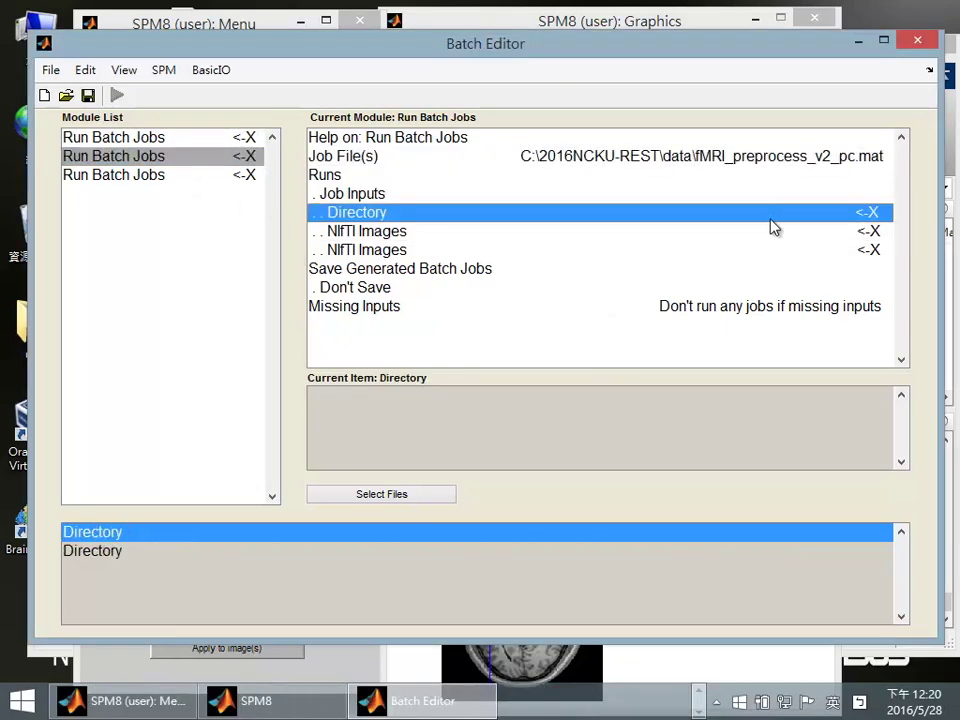
pyautogui.doubleClick(727, 213)
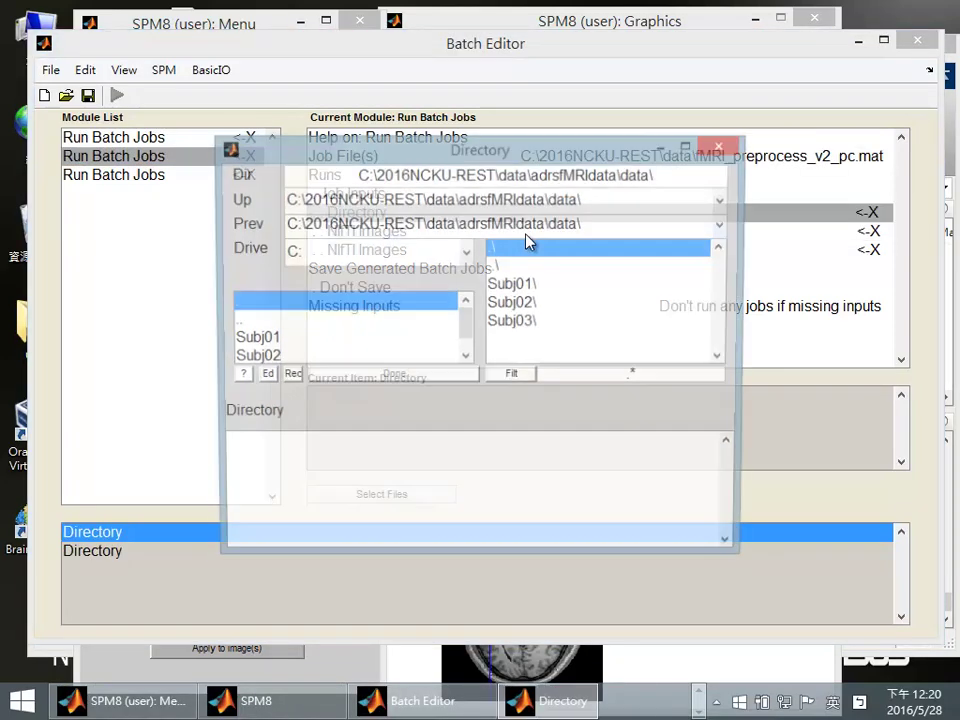
pyautogui.click(512, 303)
pyautogui.click(468, 374)
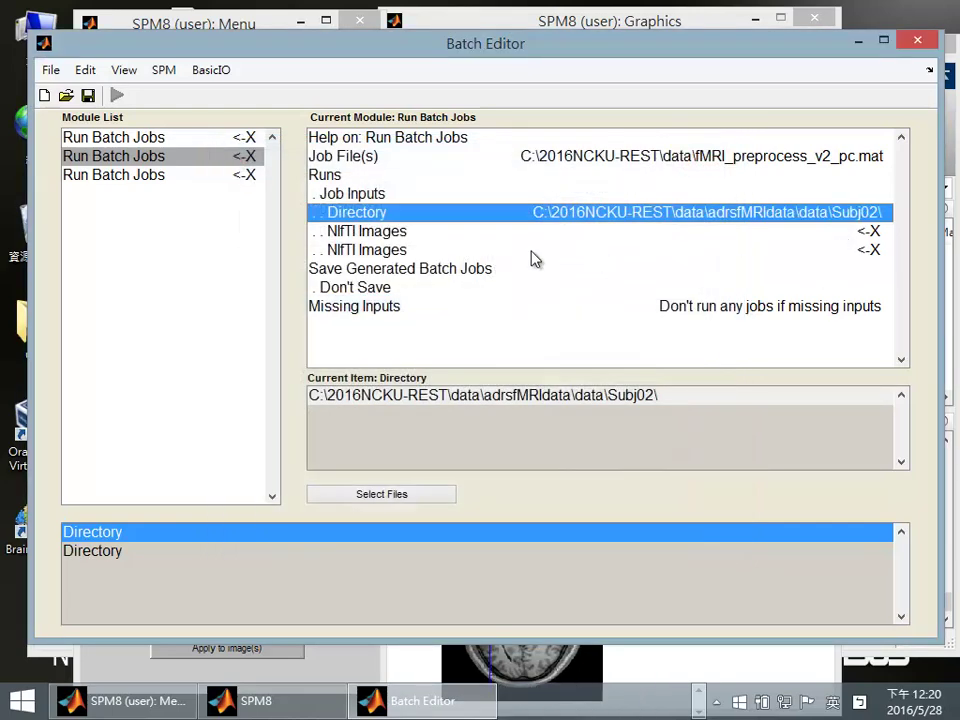
# Step: Set the Directory input of the third Run Batch Jobs module to Subj03 in C:\2016NCKU-REST\data\adrsfMRIdata\data
pyautogui.click(199, 175)
pyautogui.click(790, 231)
pyautogui.doubleClick(790, 231)
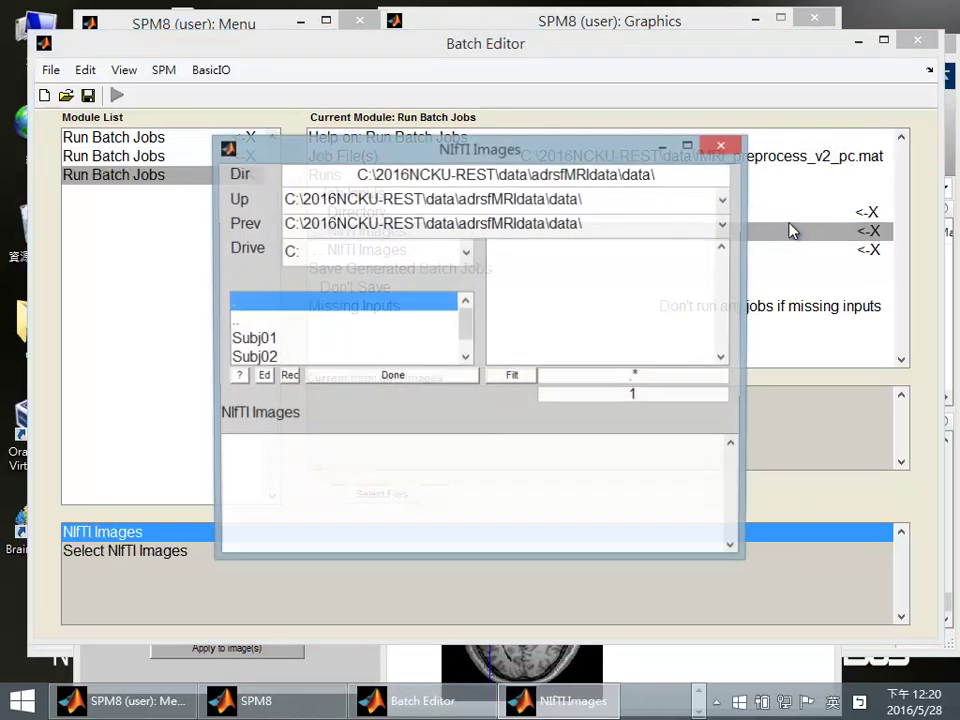
pyautogui.click(724, 144)
pyautogui.click(808, 214)
pyautogui.doubleClick(808, 217)
pyautogui.click(514, 323)
pyautogui.click(444, 383)
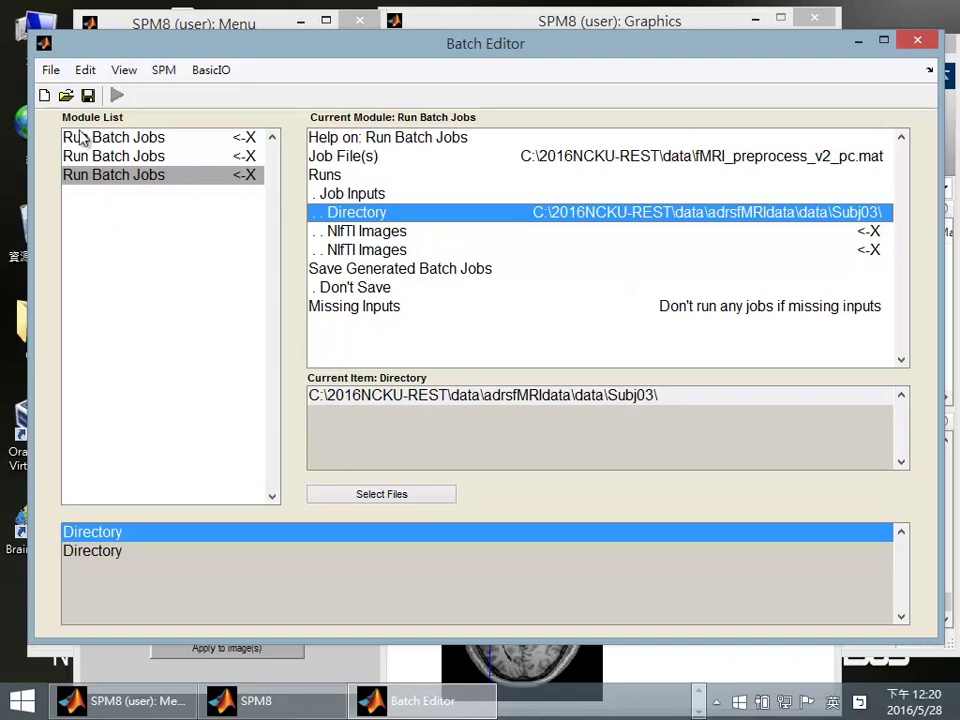
# Step: Save the batch as MutliSubj_batch_sel.mat in C:\2016NCKU-REST\data
pyautogui.click(88, 95)
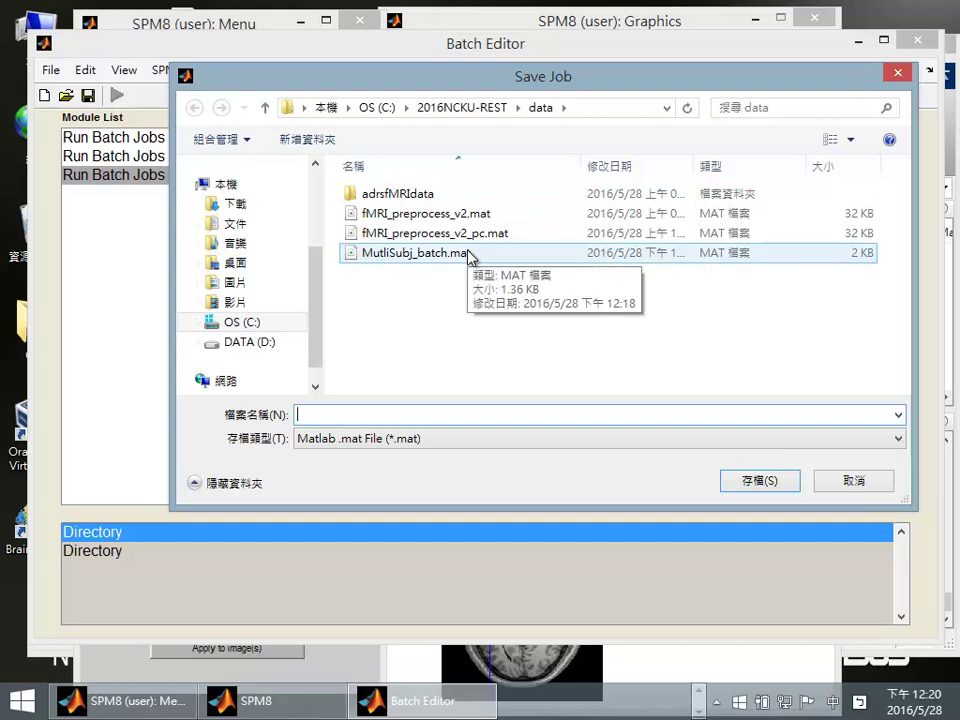
pyautogui.click(430, 253)
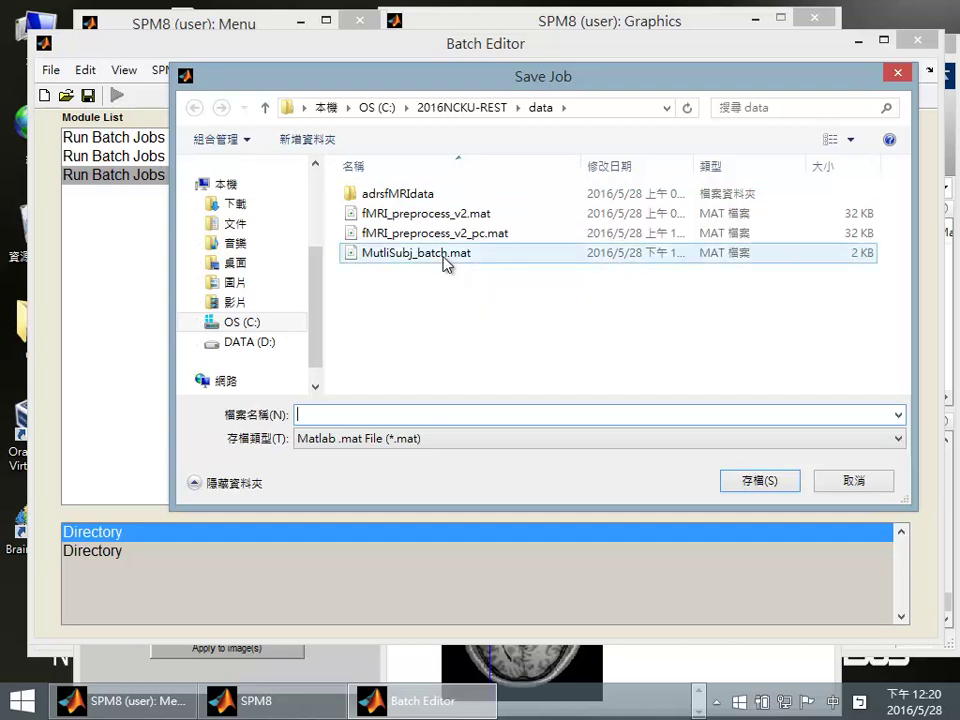
pyautogui.press('End')
pyautogui.press('Left')
pyautogui.press('Left')
pyautogui.press('Left')
pyautogui.press('Left')
pyautogui.press('Left')
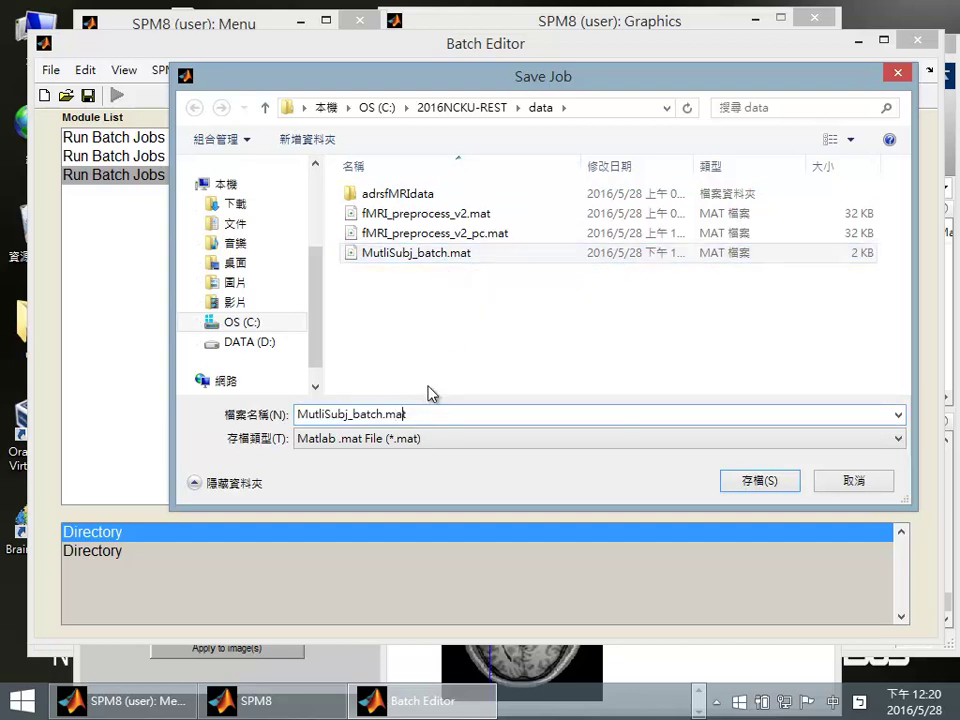
pyautogui.press('Right')
pyautogui.write('_sel')
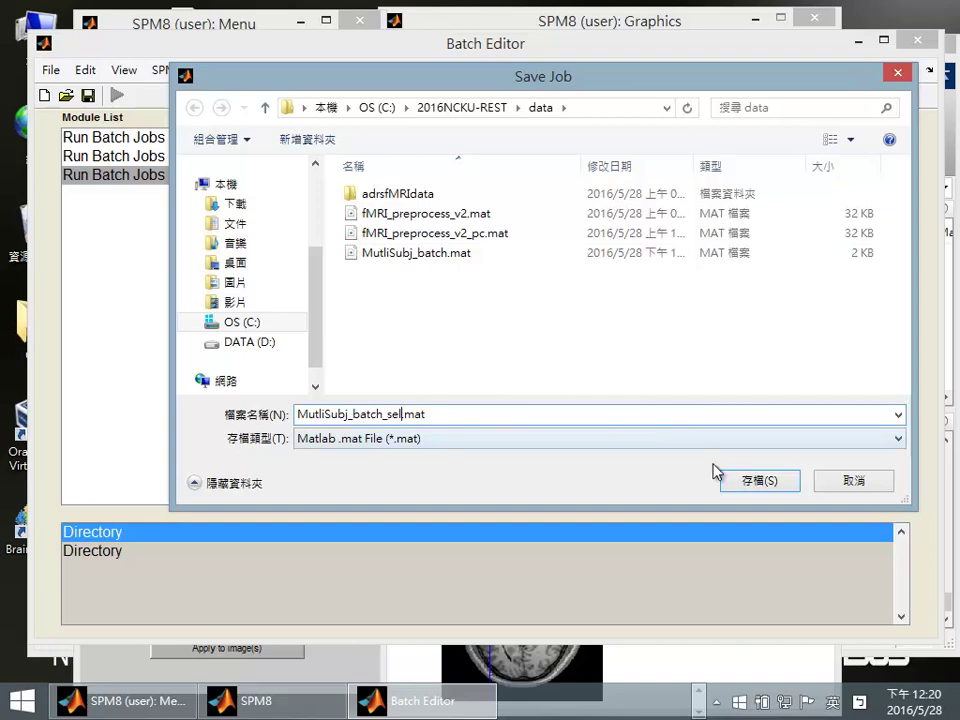
pyautogui.click(764, 481)
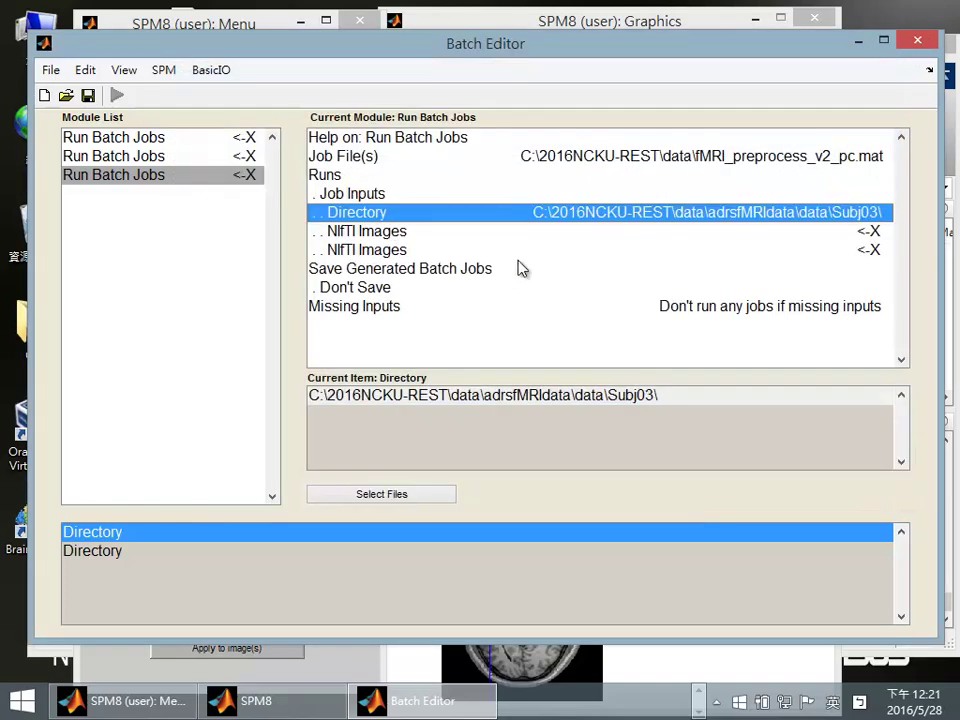
# Step: Start a new batch, load MutliSubj_batch_sel.mat from C:\2016NCKU-REST\data, and check the first module's directory and job file
pyautogui.click(44, 95)
pyautogui.click(66, 95)
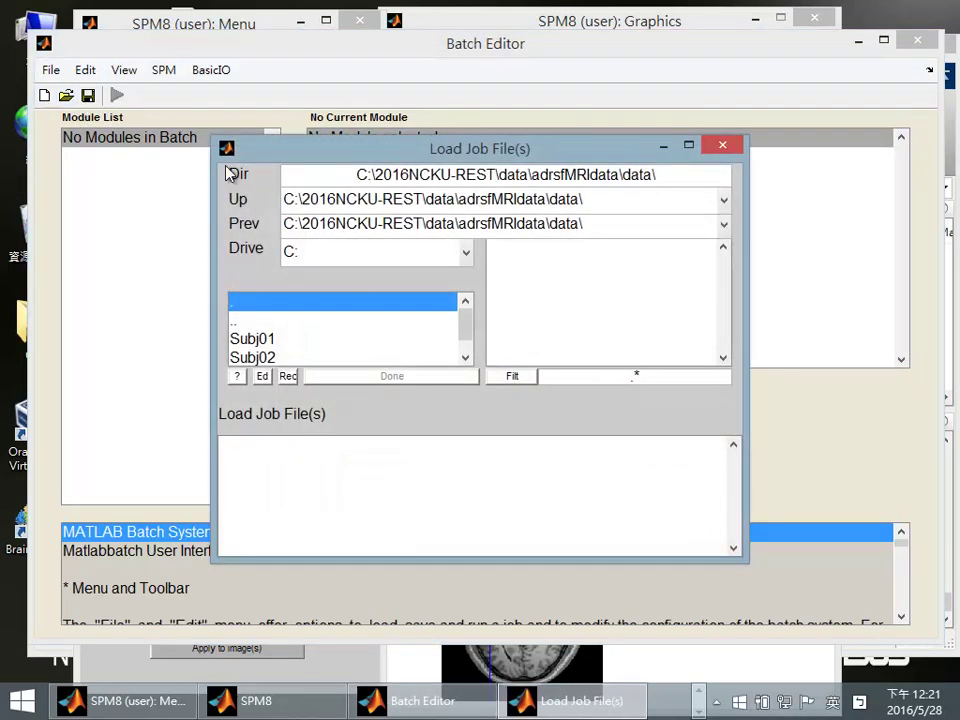
pyautogui.scroll(-1, 465, 328)
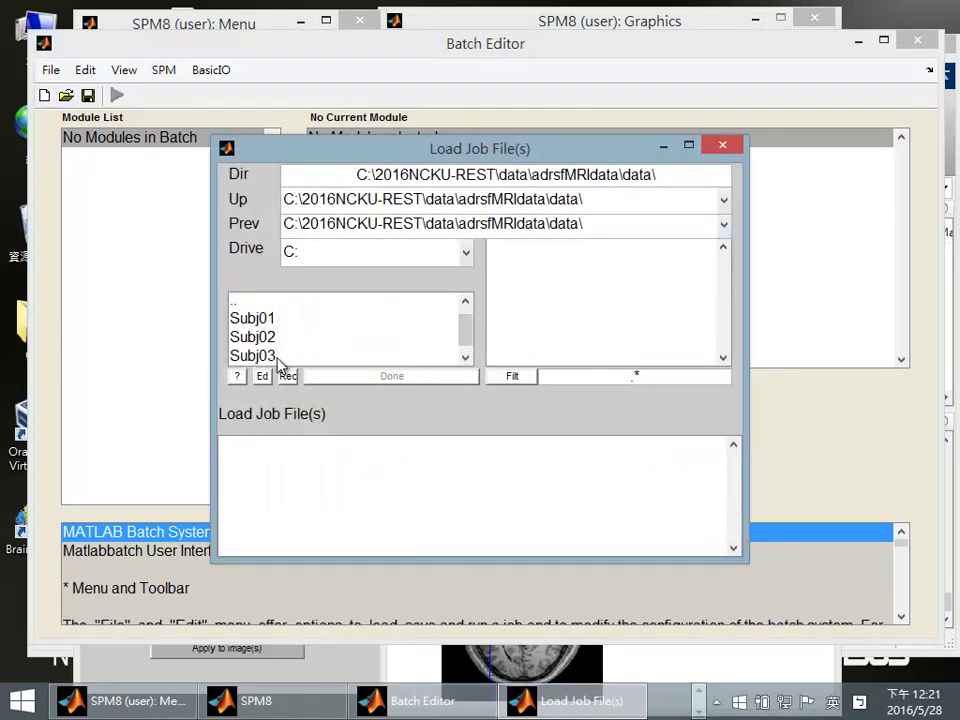
pyautogui.doubleClick(278, 357)
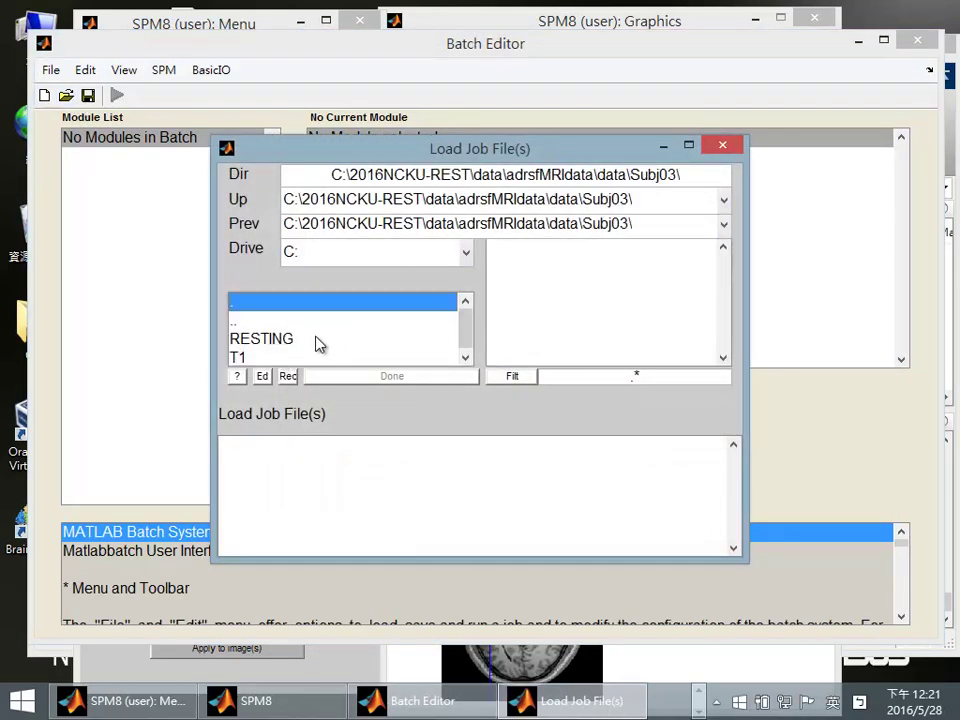
pyautogui.doubleClick(360, 322)
pyautogui.doubleClick(358, 318)
pyautogui.doubleClick(343, 322)
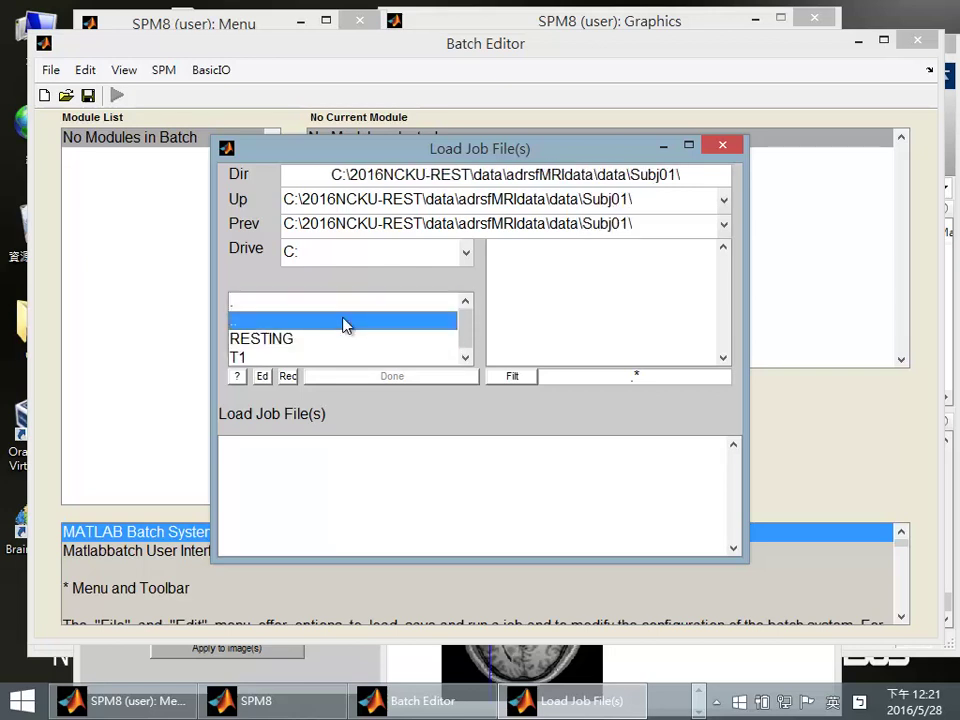
pyautogui.doubleClick(311, 321)
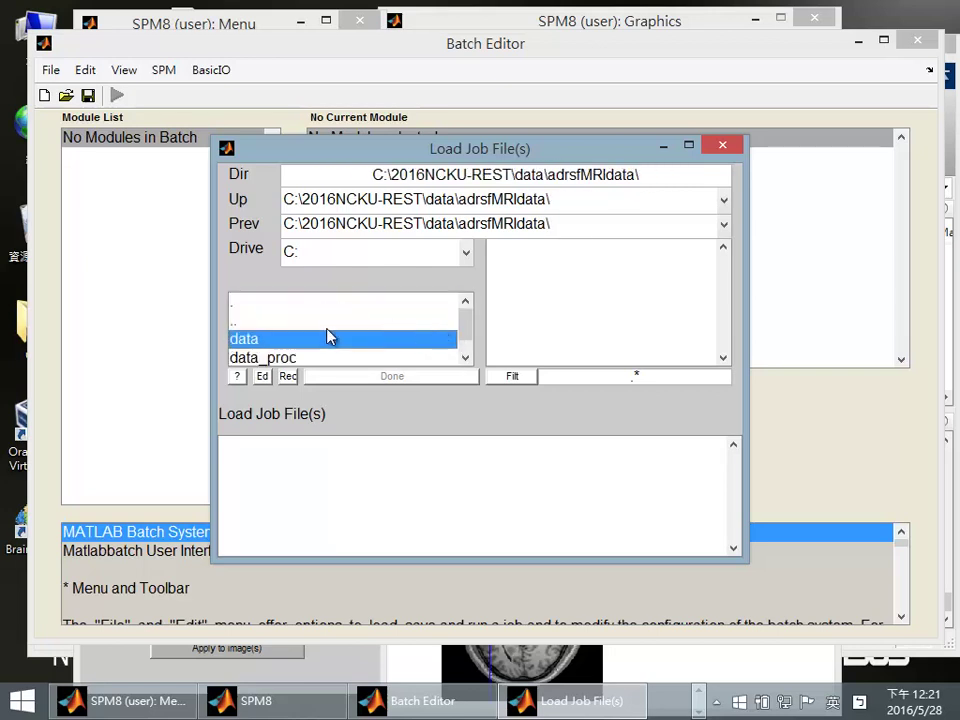
pyautogui.doubleClick(270, 320)
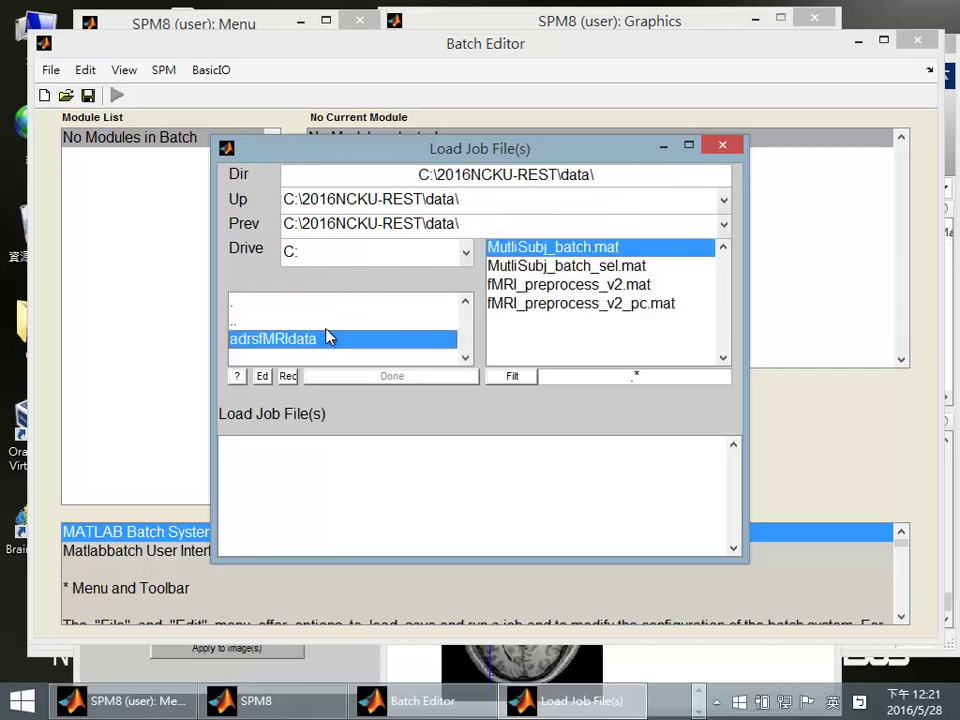
pyautogui.doubleClick(569, 268)
pyautogui.click(392, 376)
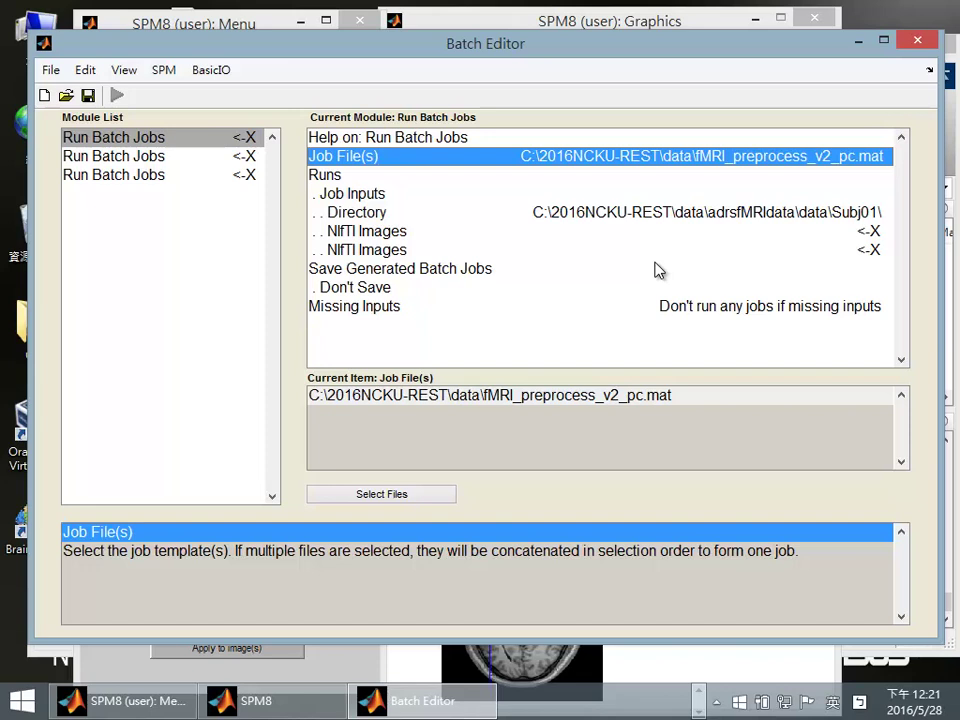
pyautogui.click(785, 214)
pyautogui.click(739, 160)
# Step: Load the preprocessing job file fMRI_preprocess_v2_pc.mat from C:\2016NCKU-REST\data
pyautogui.click(66, 96)
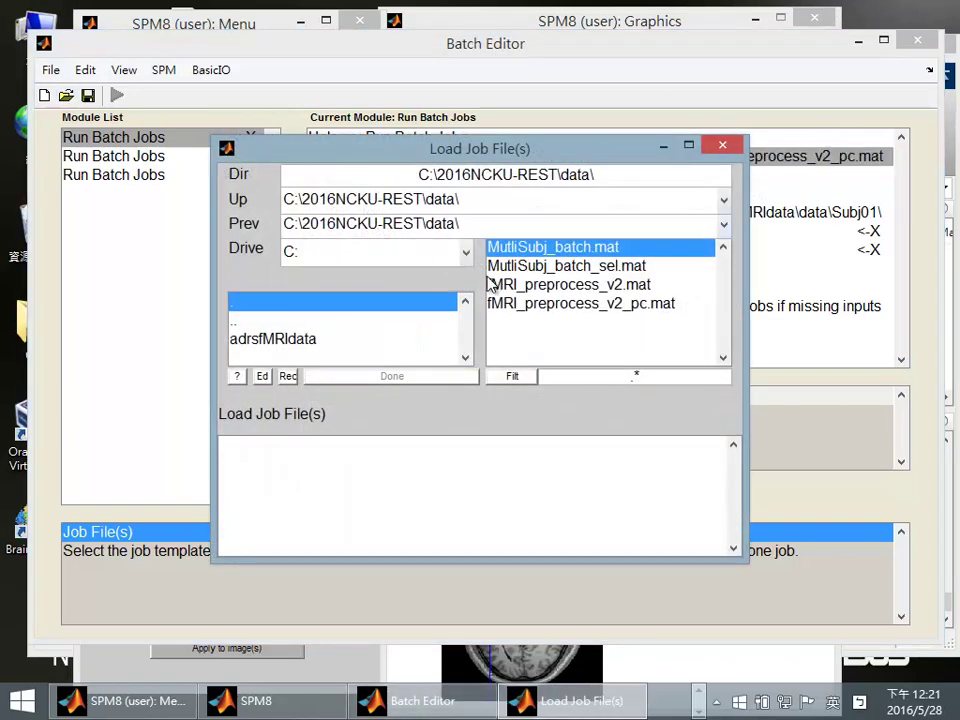
pyautogui.click(562, 303)
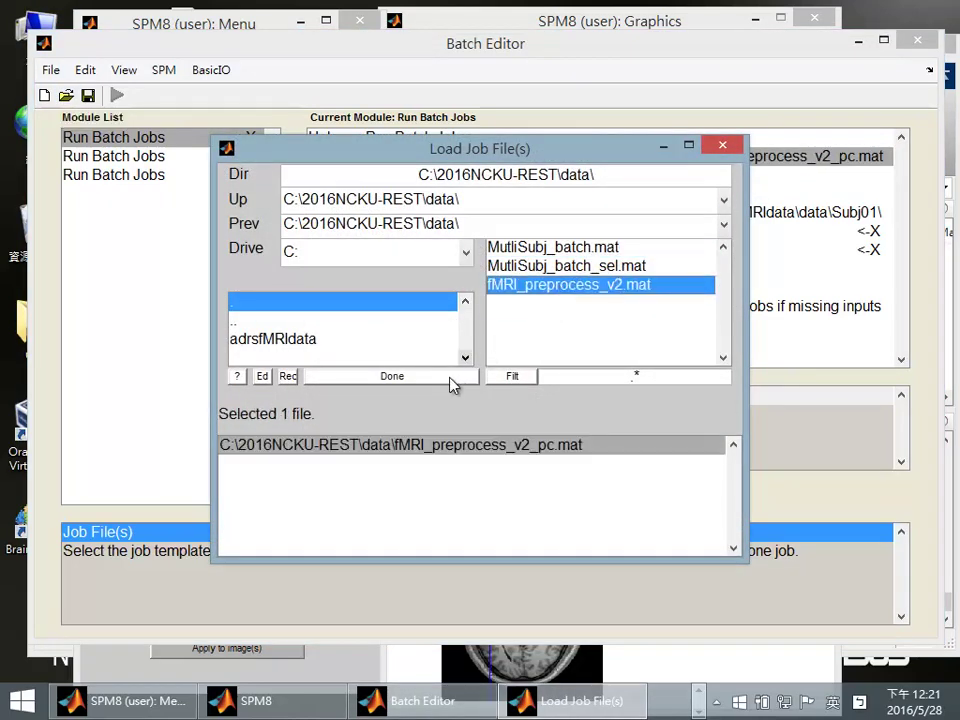
pyautogui.click(456, 378)
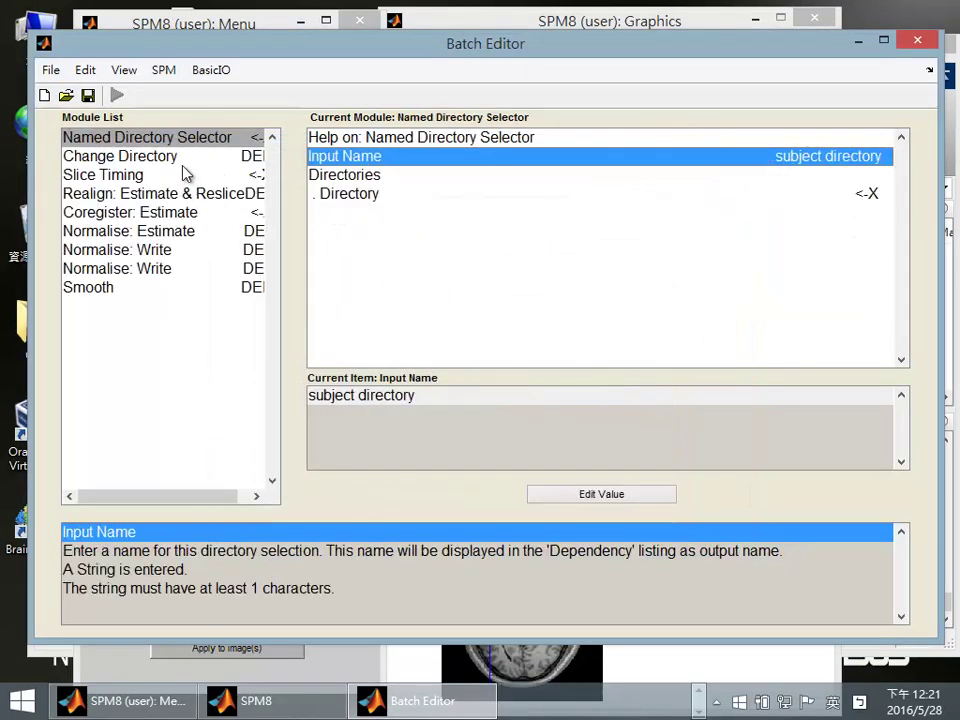
# Step: Set the voxel sizes of the first Normalise: Write module to 1 1 1
pyautogui.click(155, 250)
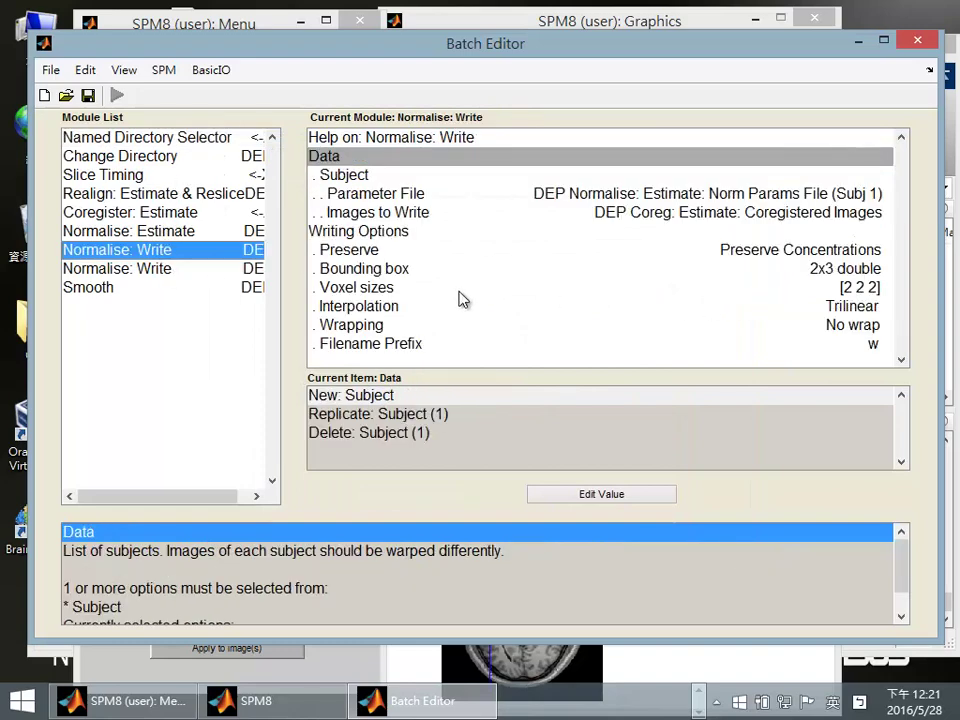
pyautogui.doubleClick(392, 292)
pyautogui.moveTo(337, 327); pyautogui.dragTo(266, 326)
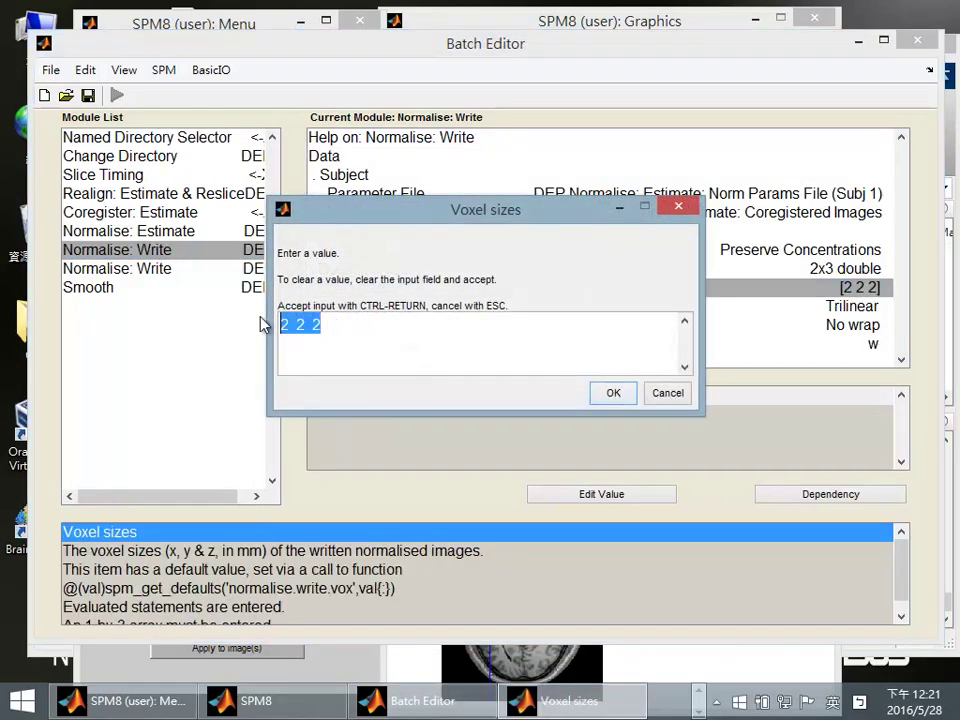
pyautogui.write('1 1 1')
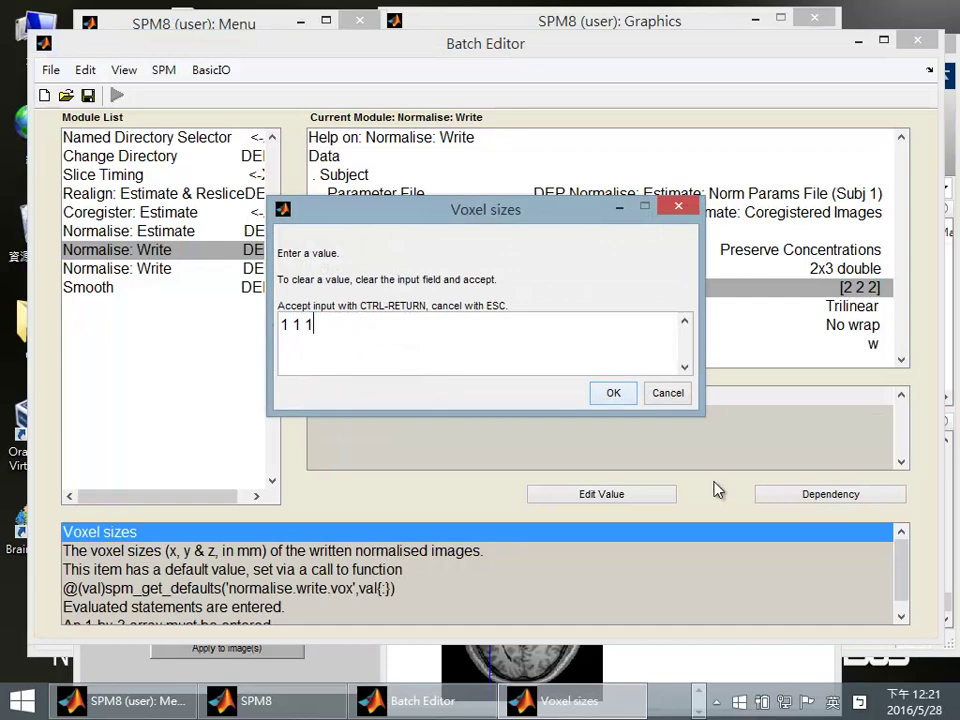
pyautogui.click(620, 394)
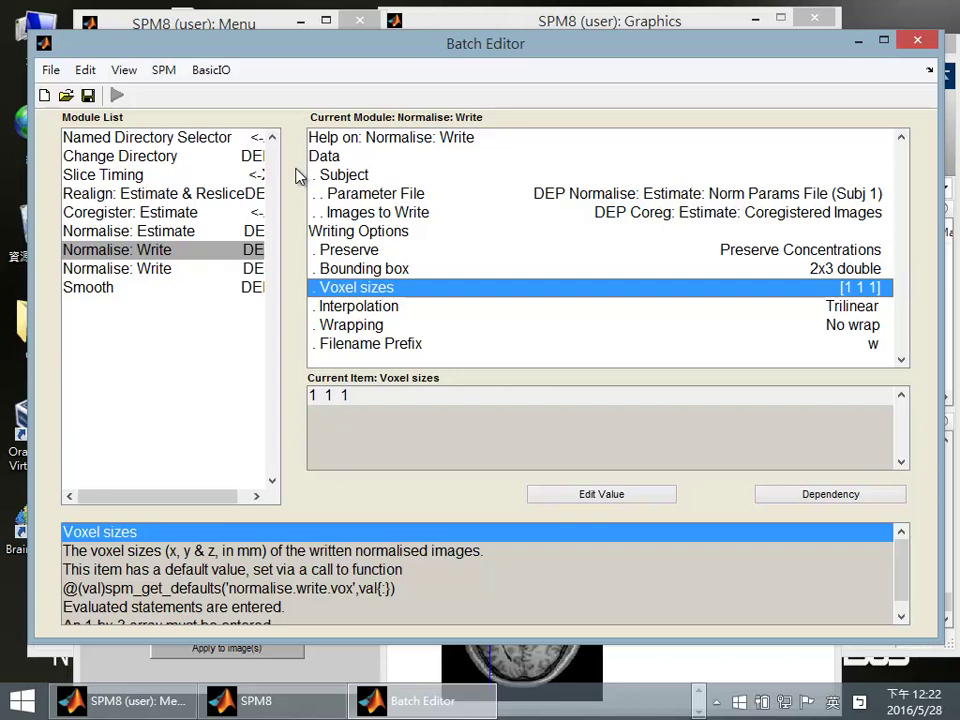
# Step: Check the writing options of the second Normalise: Write module and close the Batch Editor
pyautogui.moveTo(545, 61); pyautogui.dragTo(531, 95)
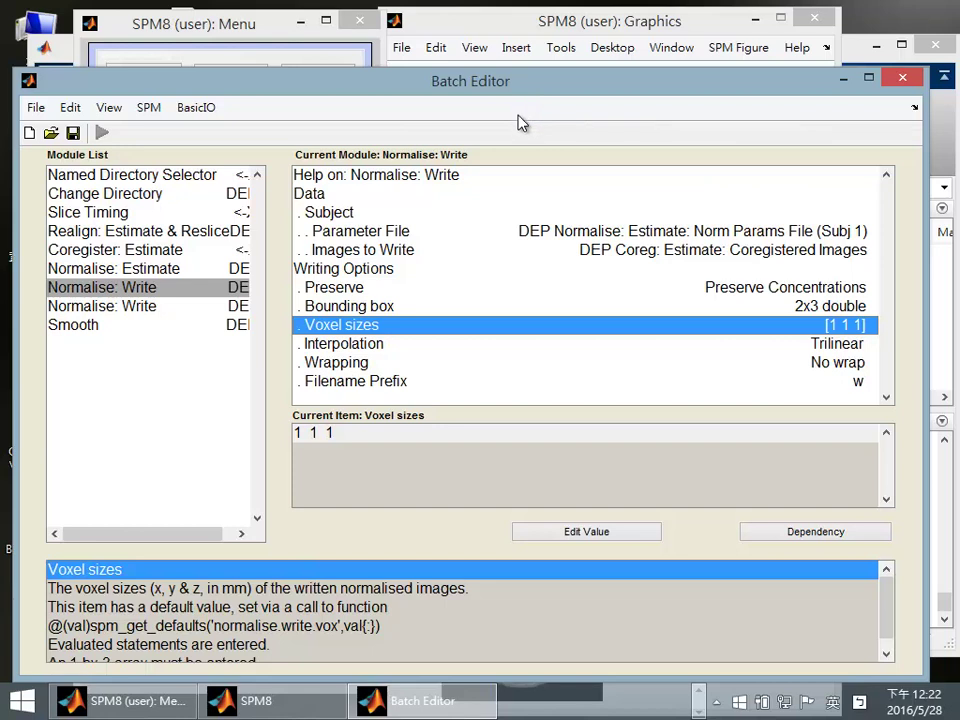
pyautogui.click(168, 307)
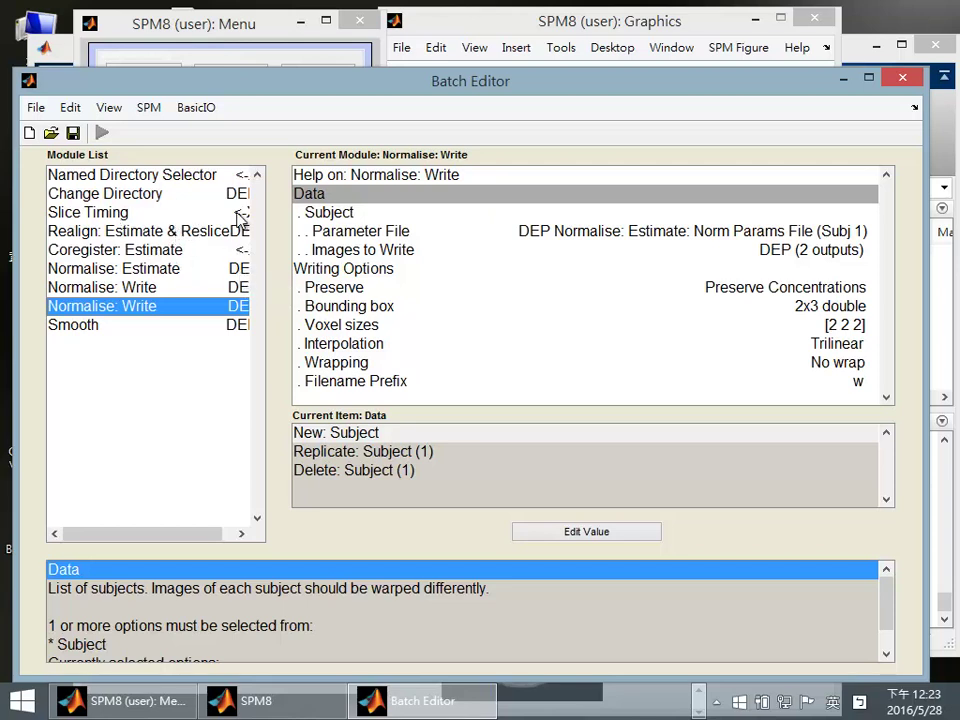
pyautogui.click(900, 84)
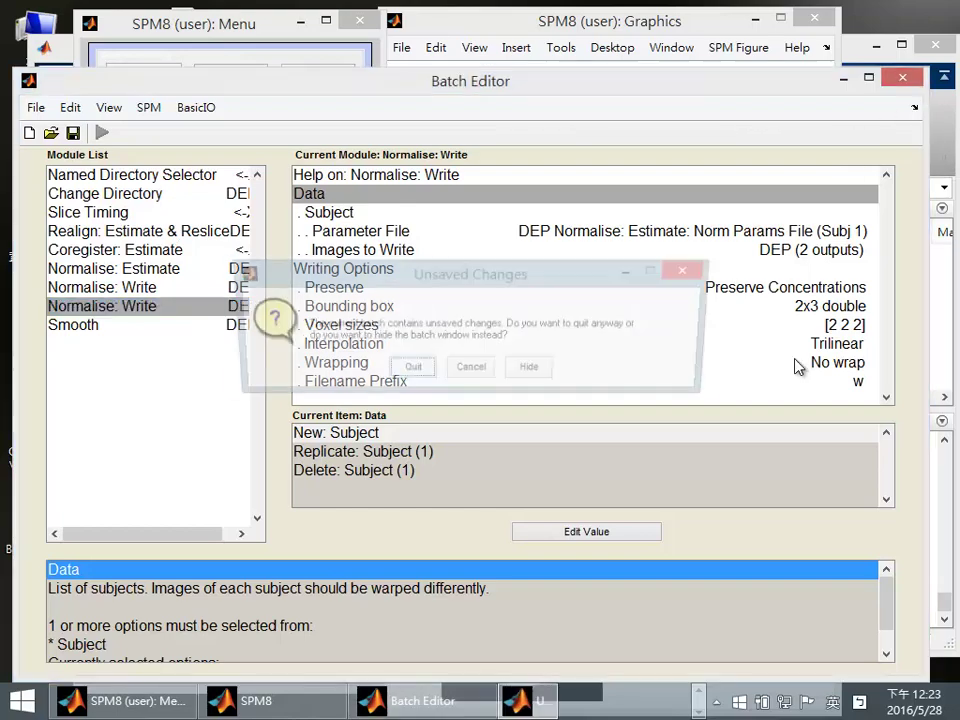